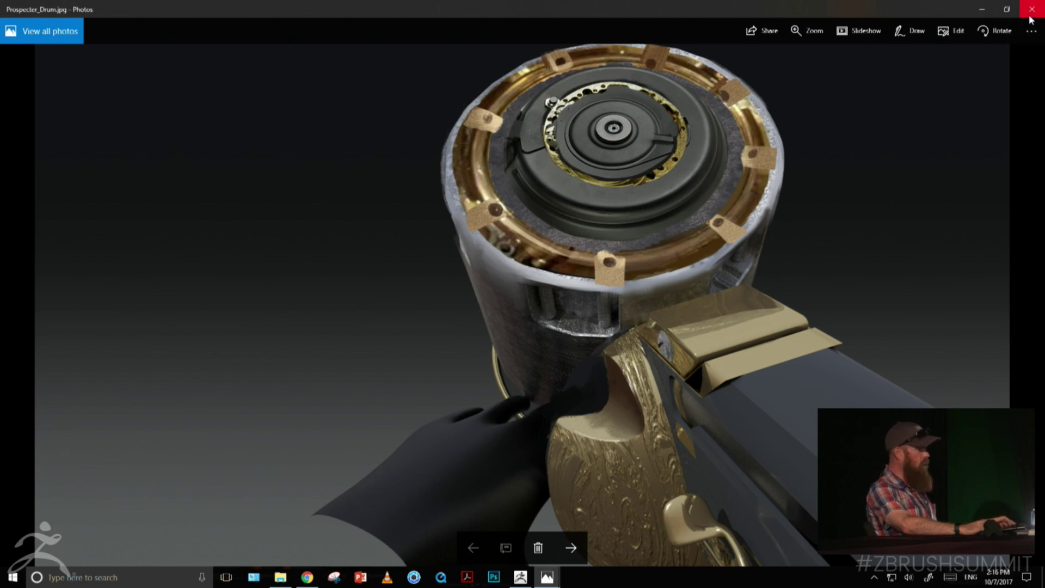
- Switch to ZBrush, isolate the curved two-pronged sight subtool, and examine its engraved sides and base from several angles
key(alt+Tab)
mouse_move(980, 110)
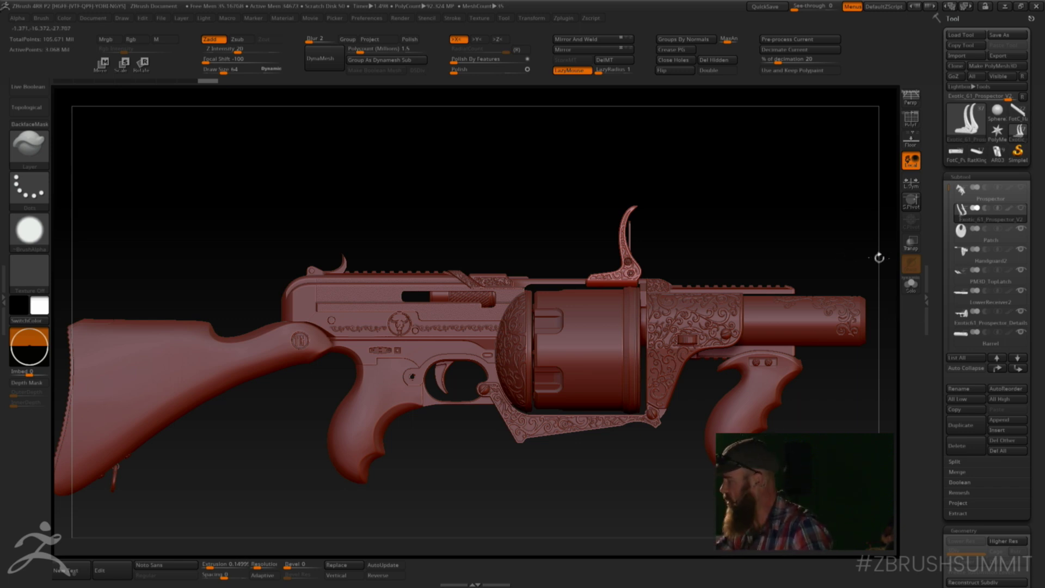
click(911, 284)
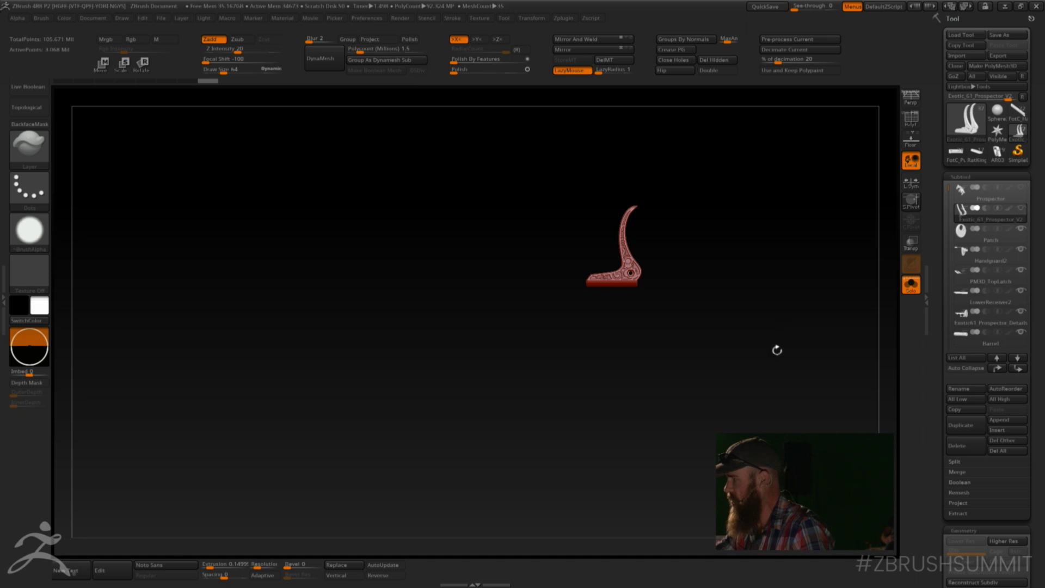
alt+drag(777, 348, 772, 313)
key(f)
mouse_move(762, 366)
alt+mouse_down()
mouse_move(768, 338)
mouse_move(723, 362)
mouse_move(747, 372)
mouse_move(747, 355)
mouse_move(744, 373)
mouse_move(749, 338)
mouse_move(753, 352)
alt+mouse_up()
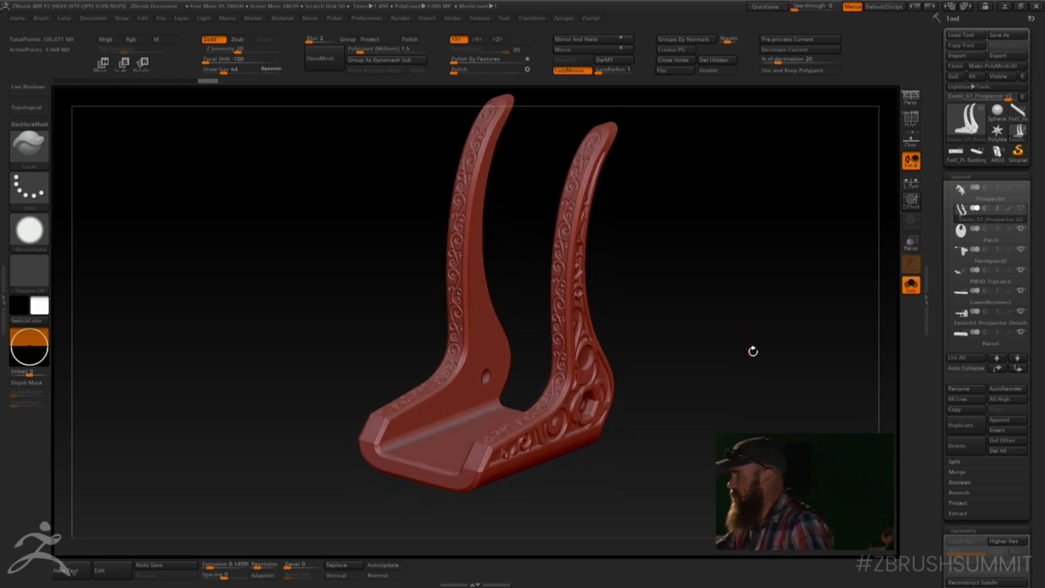
mouse_move(742, 357)
mouse_down()
mouse_move(755, 349)
mouse_move(742, 343)
mouse_move(751, 352)
mouse_move(760, 341)
mouse_up()
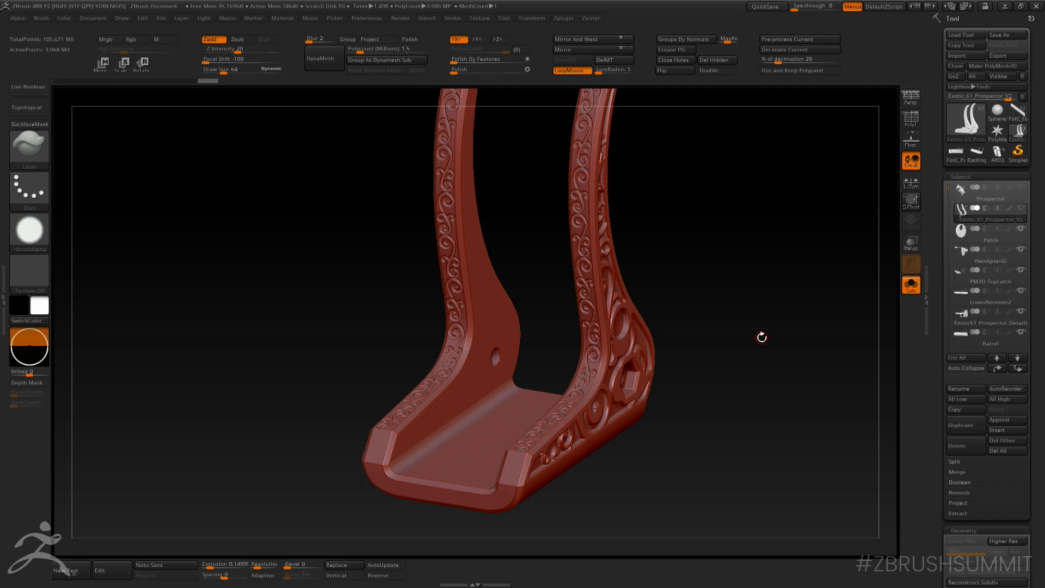
drag(718, 362, 724, 408)
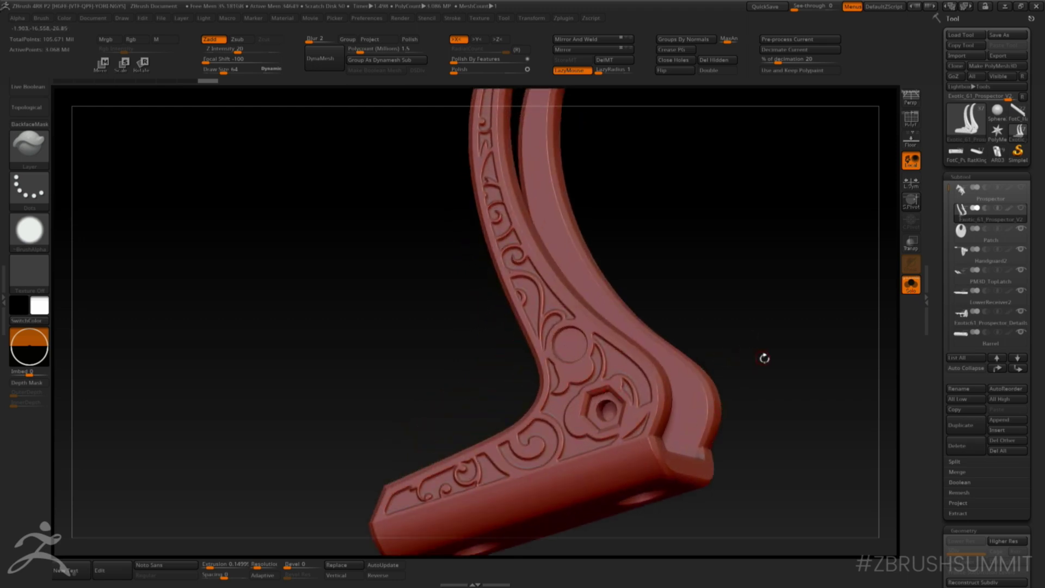
mouse_move(764, 358)
mouse_down()
mouse_move(758, 329)
mouse_move(747, 327)
mouse_move(763, 345)
mouse_up()
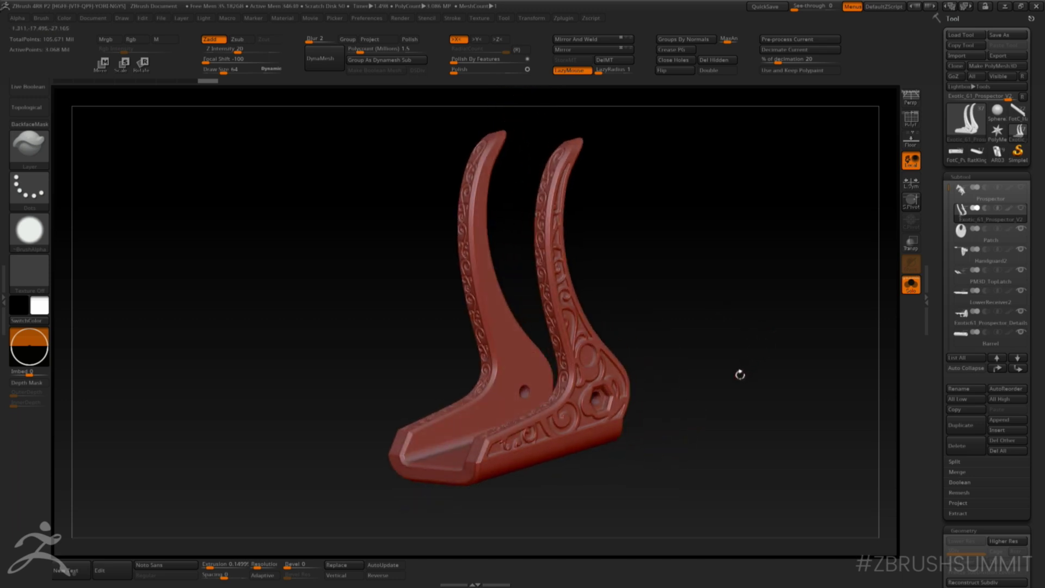
drag(737, 378, 748, 344)
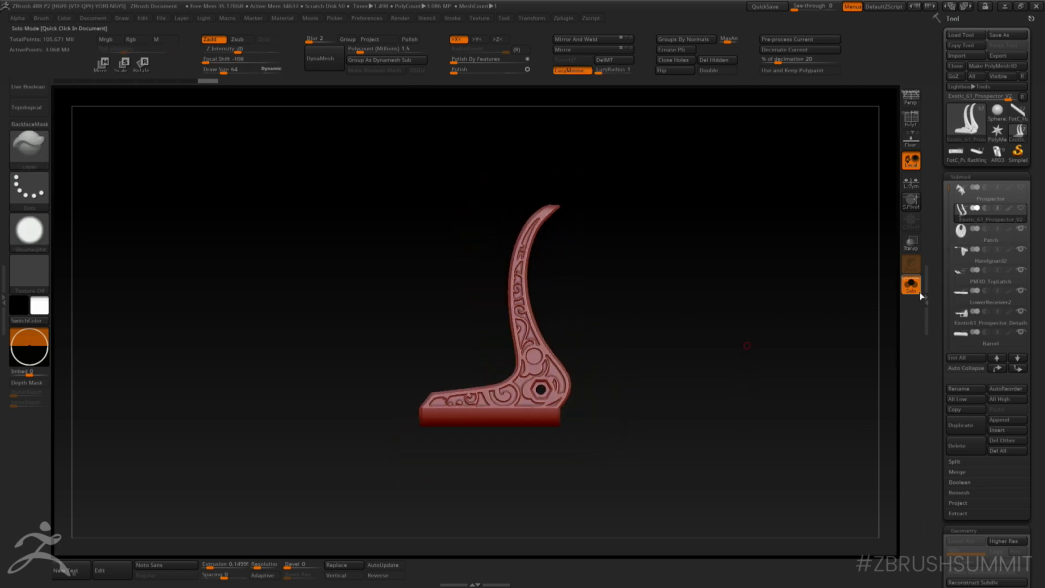
- Select the Patch subtool and examine the engraved disc and its circular opening face-on
key(Down)
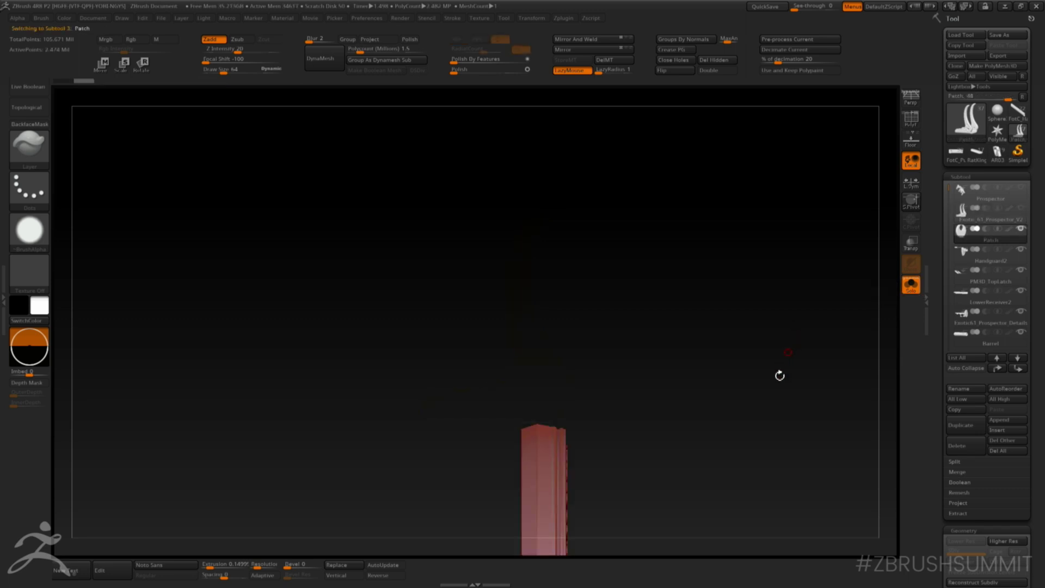
drag(793, 349, 753, 250)
mouse_move(773, 287)
mouse_down()
mouse_move(796, 299)
mouse_move(817, 288)
mouse_move(802, 310)
mouse_move(816, 297)
mouse_move(835, 302)
mouse_move(786, 327)
mouse_move(777, 303)
mouse_up()
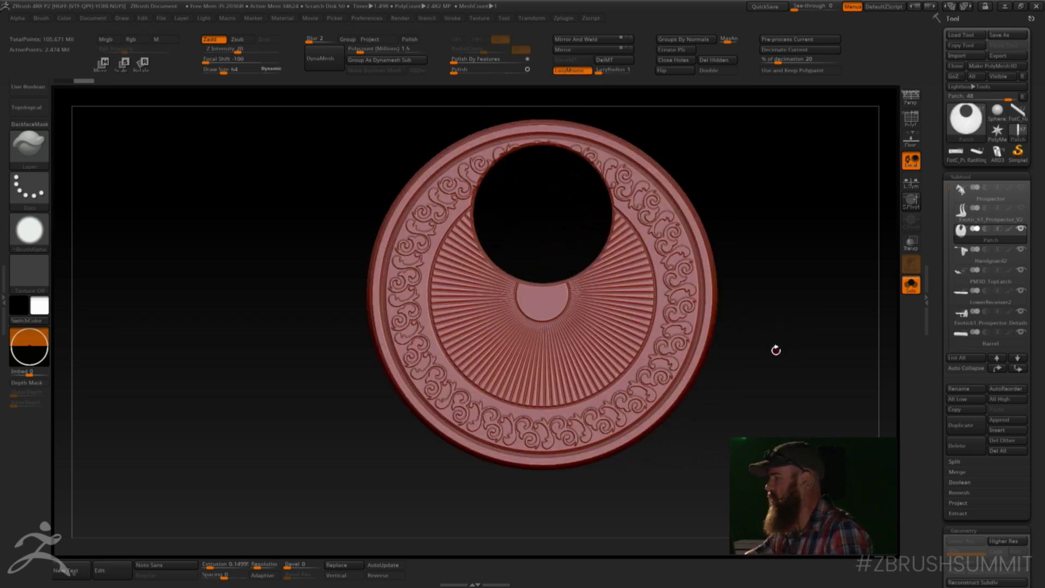
- Select the Handguard2 subtool and examine its scroll engraving, side slot and long top arm from several angles
click(961, 262)
drag(796, 333, 656, 419)
drag(617, 475, 693, 427)
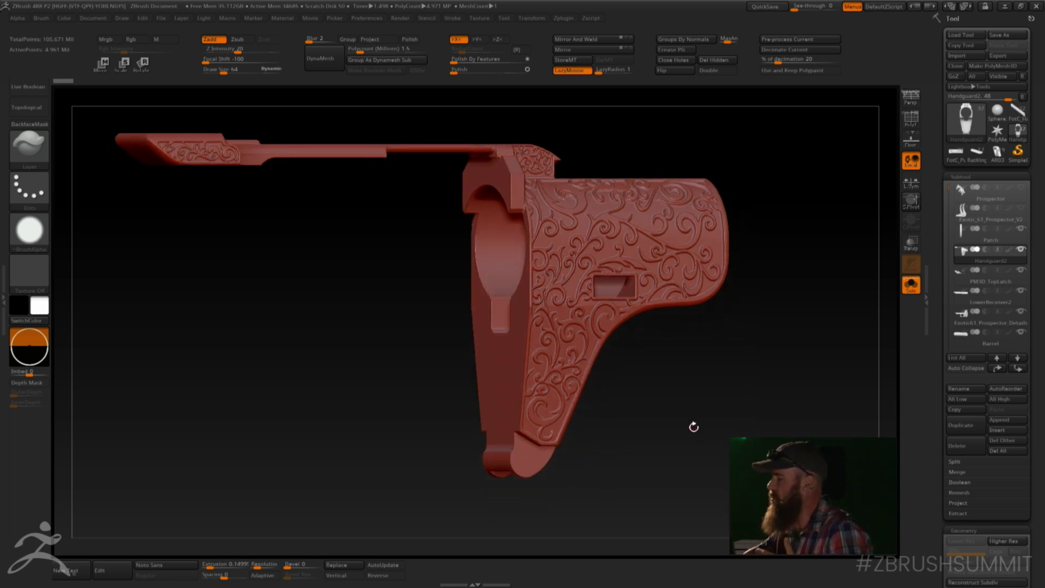
shift+drag(691, 420, 711, 467)
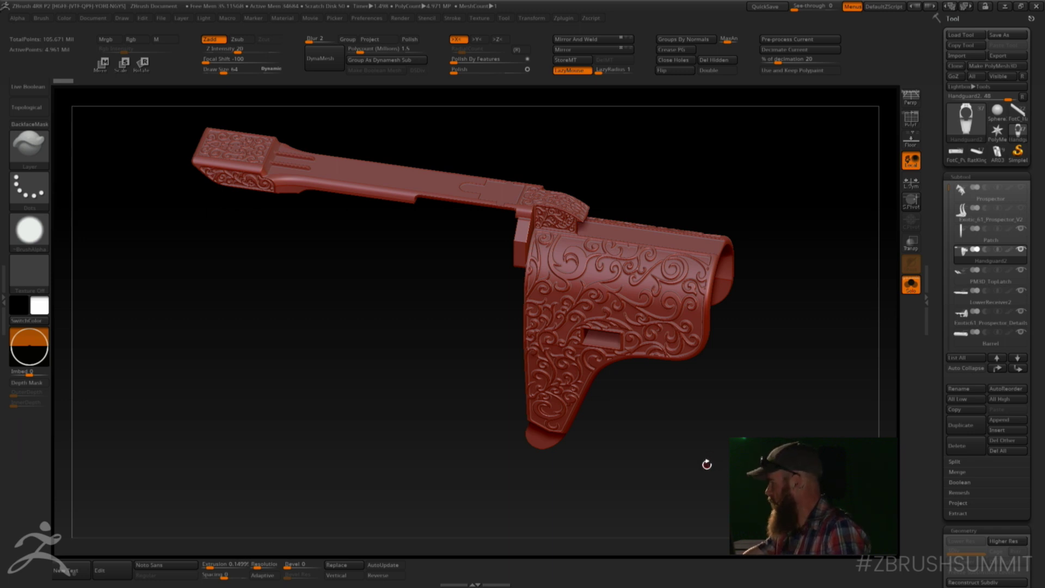
mouse_move(755, 383)
mouse_down()
mouse_move(748, 409)
mouse_move(763, 398)
mouse_up()
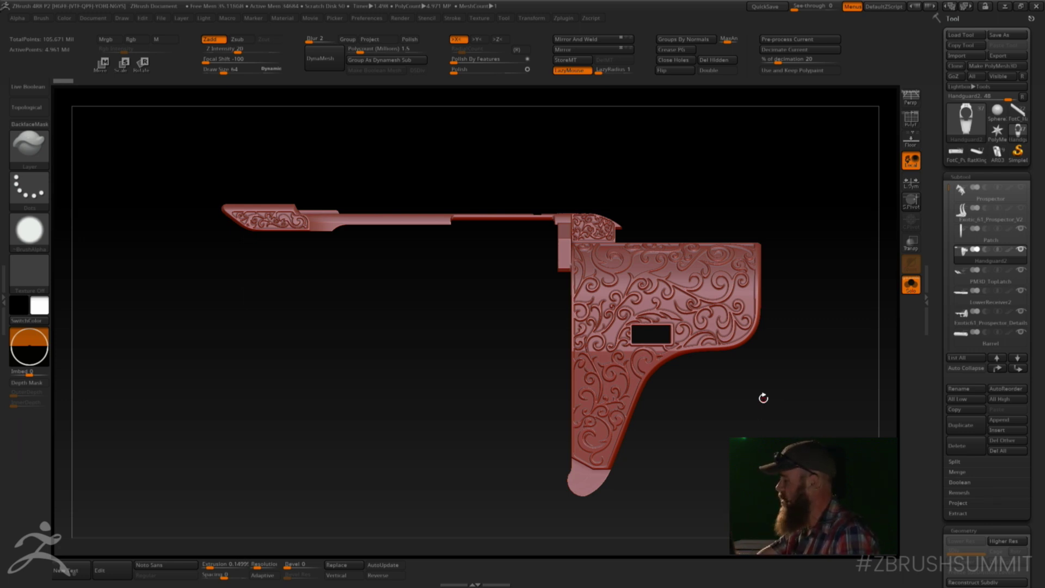
mouse_move(763, 398)
mouse_down()
mouse_move(789, 389)
mouse_move(755, 404)
mouse_up()
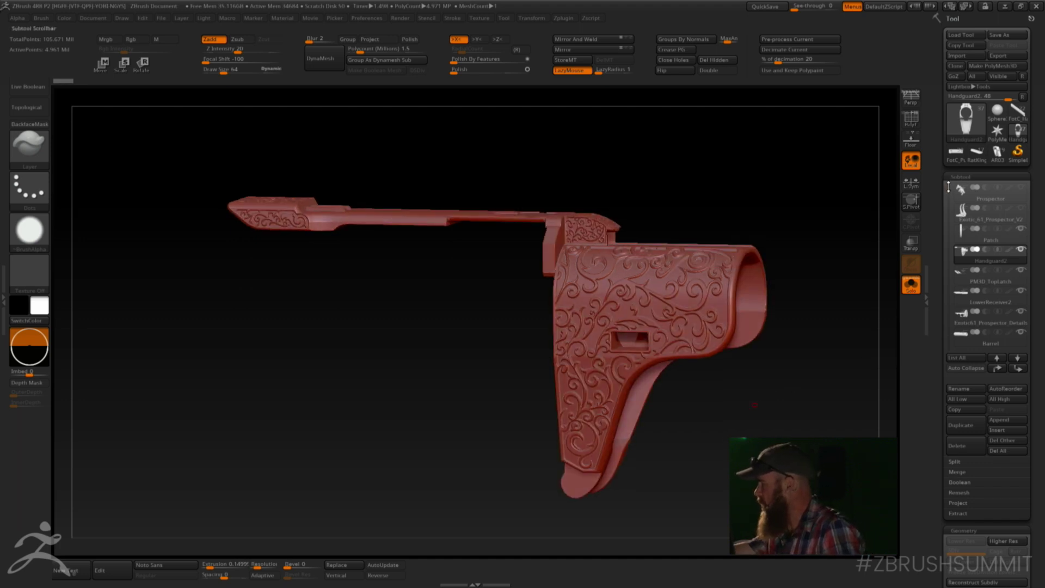
drag(948, 186, 947, 315)
drag(946, 311, 940, 176)
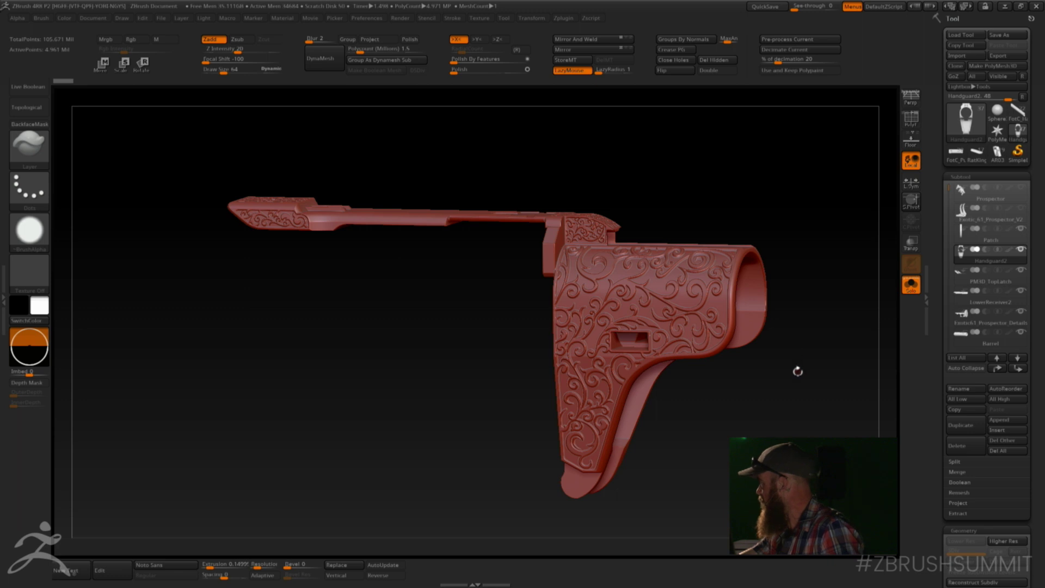
shift+drag(798, 371, 789, 426)
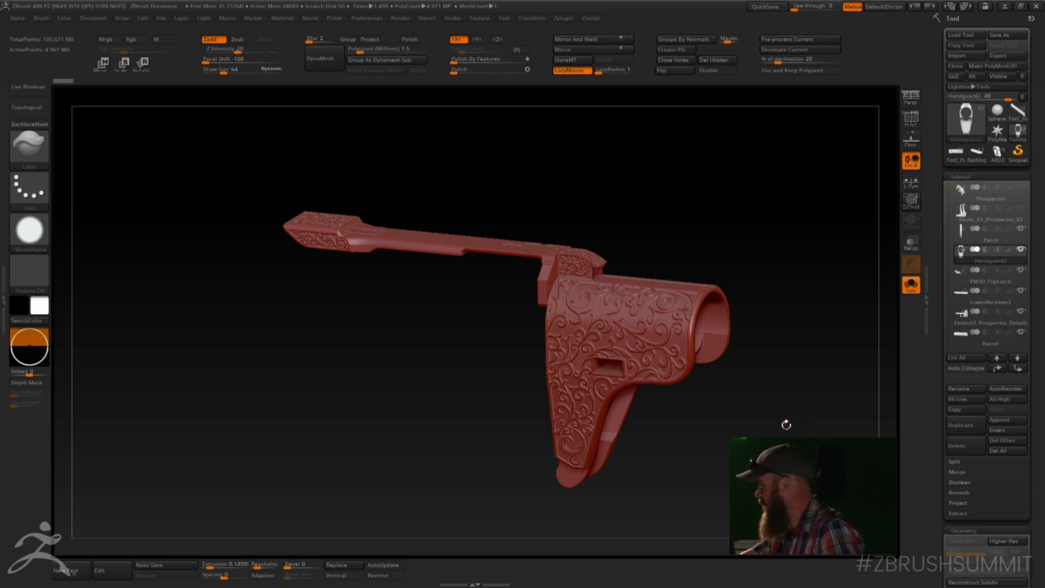
drag(785, 422, 809, 311)
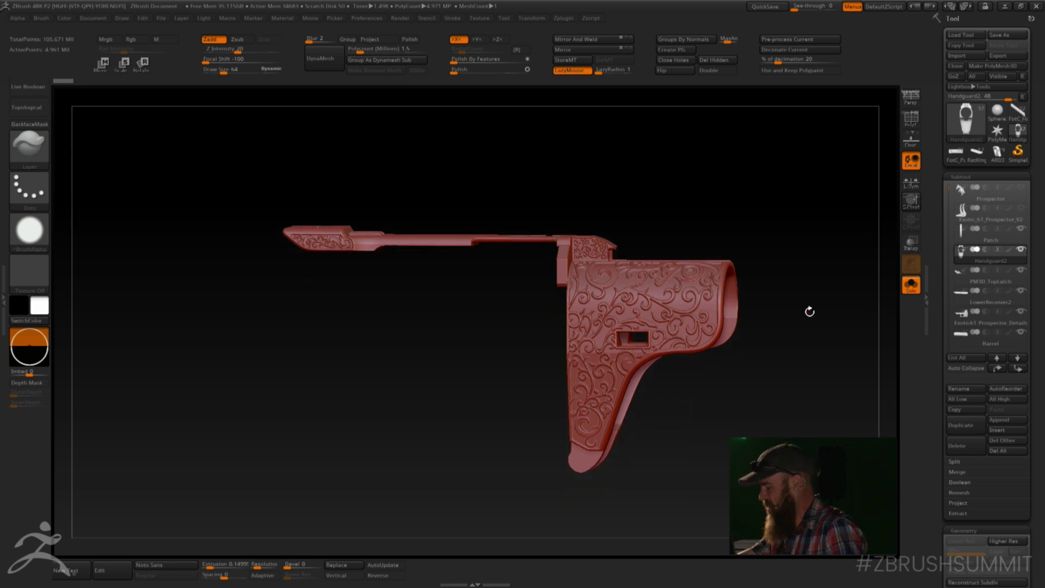
drag(794, 352, 786, 354)
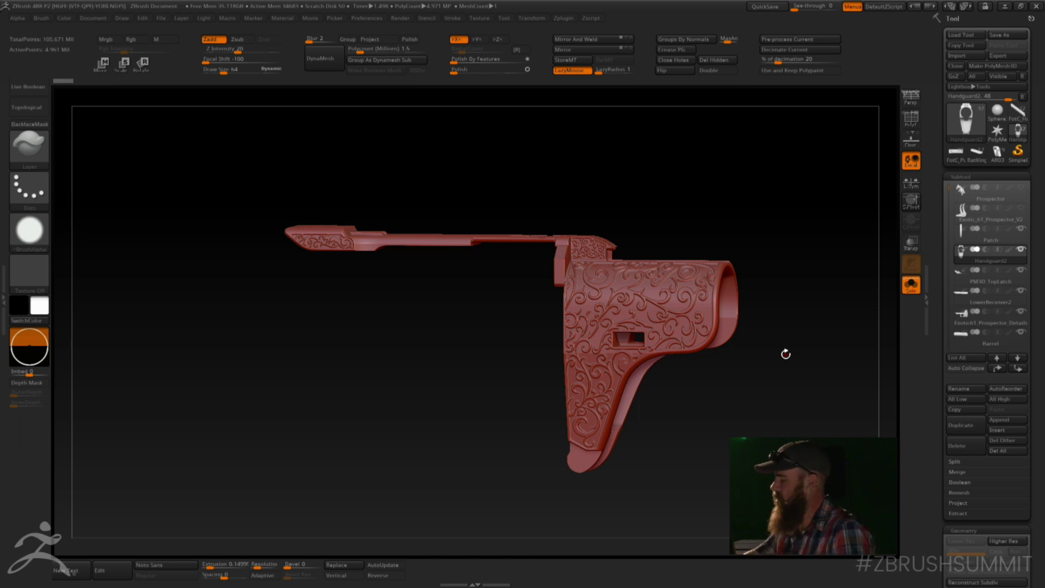
shift+drag(728, 407, 727, 445)
- Select the PM3D_TopLatch subtool and turn off Solo mode to view it in place on the complete gun
key(Down)
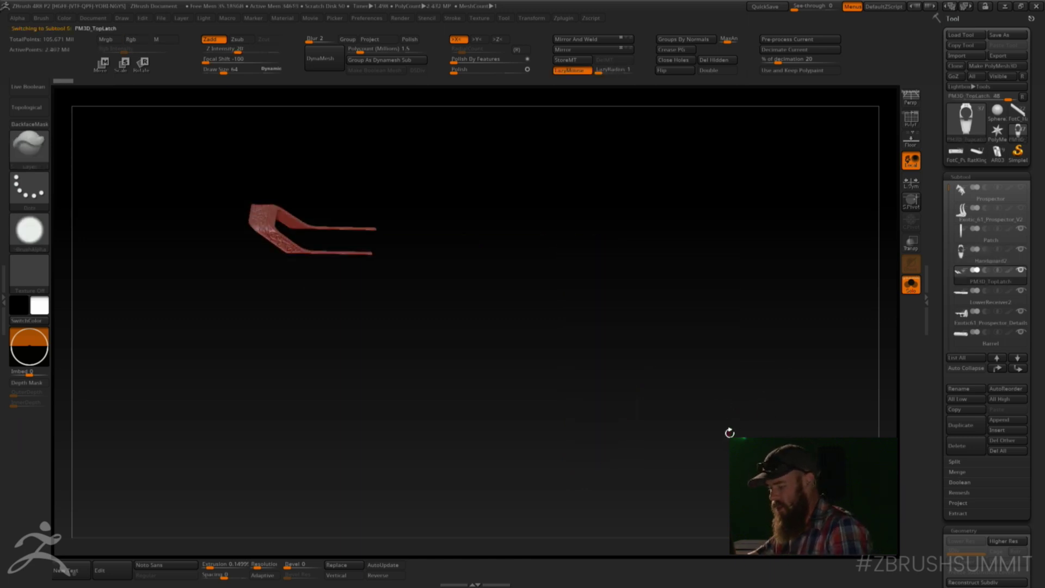
click(907, 288)
drag(636, 522, 631, 533)
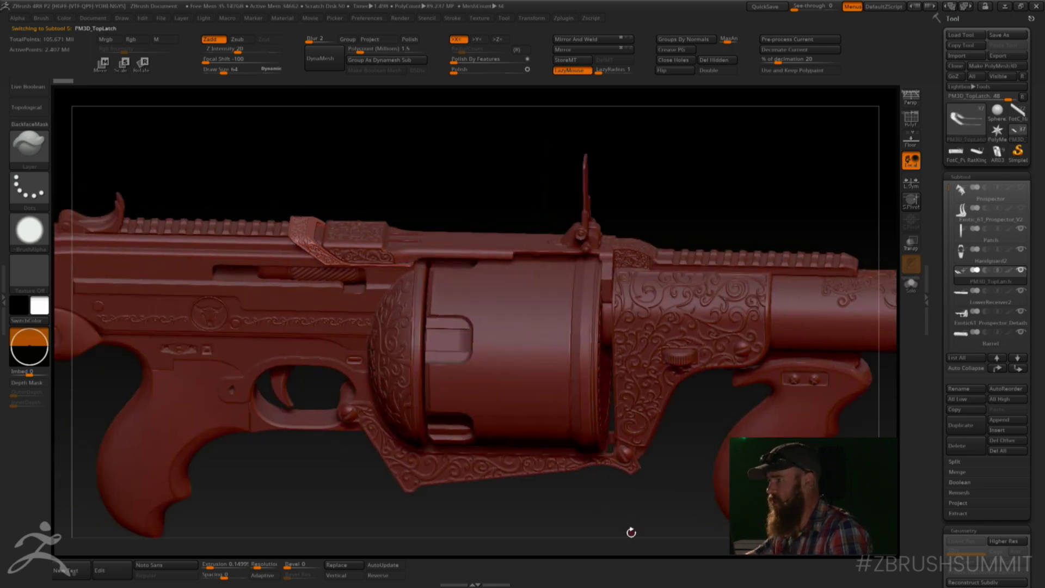
drag(727, 412, 737, 405)
- Select the LowerReceiver2 subtool and inspect its bull skull emblem and scroll border alongside the stock
click(957, 304)
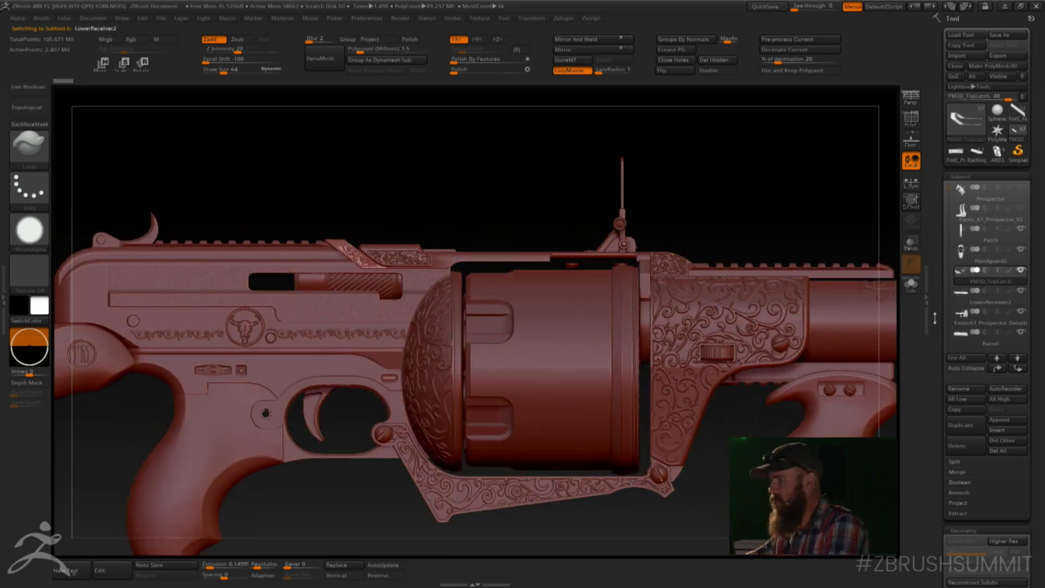
alt+drag(663, 204, 766, 219)
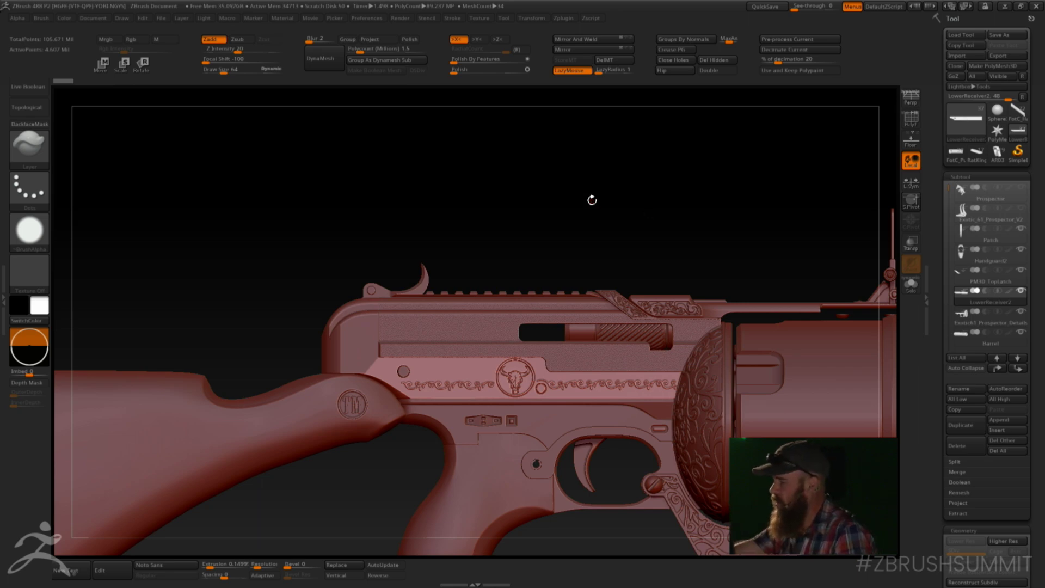
ctrl+right_drag(597, 276, 700, 240)
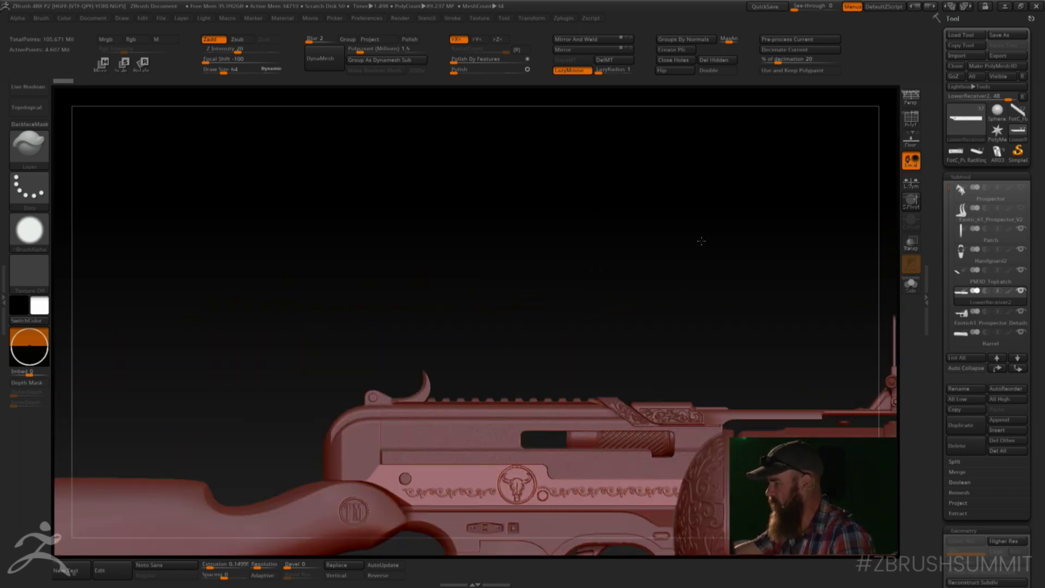
- Select the UpperReceiver subtool and inspect the grainy surface texture around the ejection slot and top rail
alt+click(691, 403)
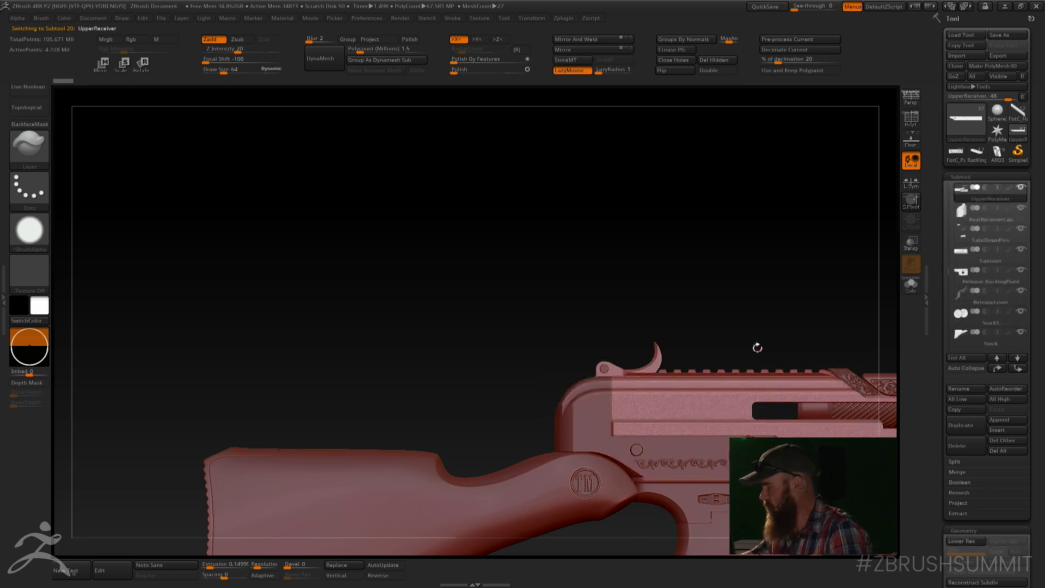
key(f)
alt+right_drag(649, 214, 642, 296)
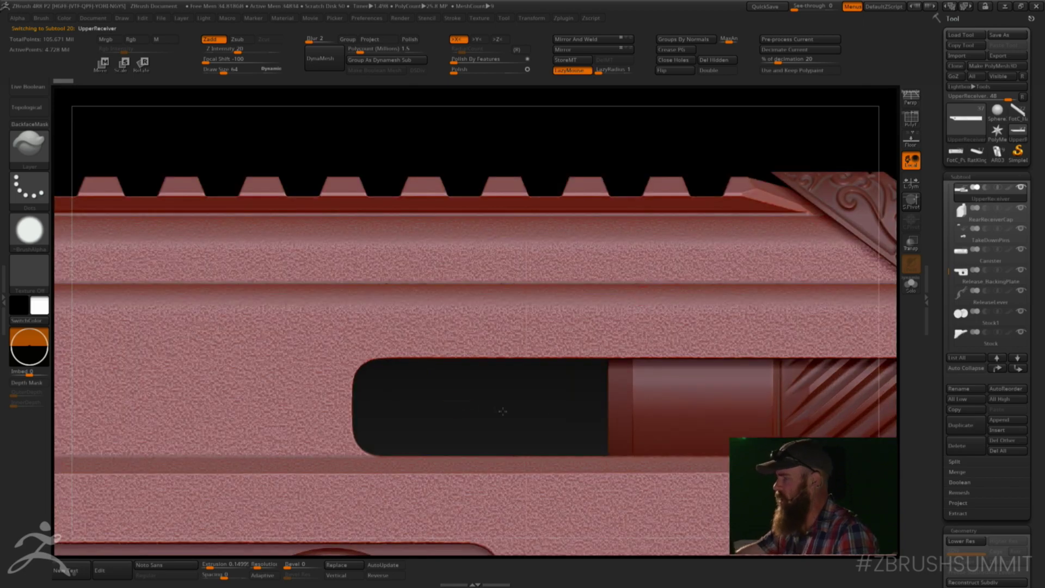
alt+right_drag(502, 411, 706, 439)
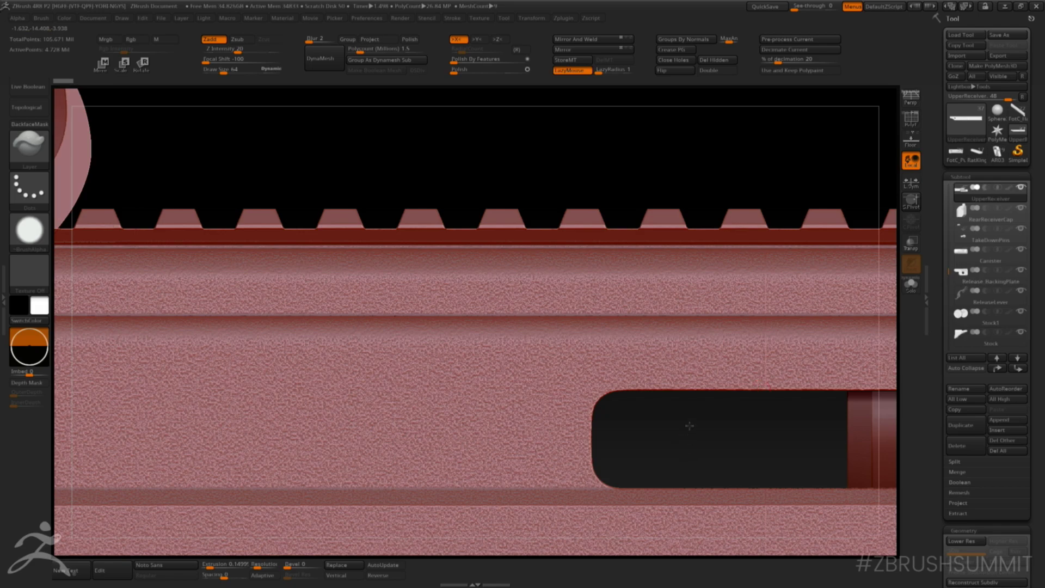
ctrl+right_drag(689, 425, 687, 447)
drag(687, 446, 697, 425)
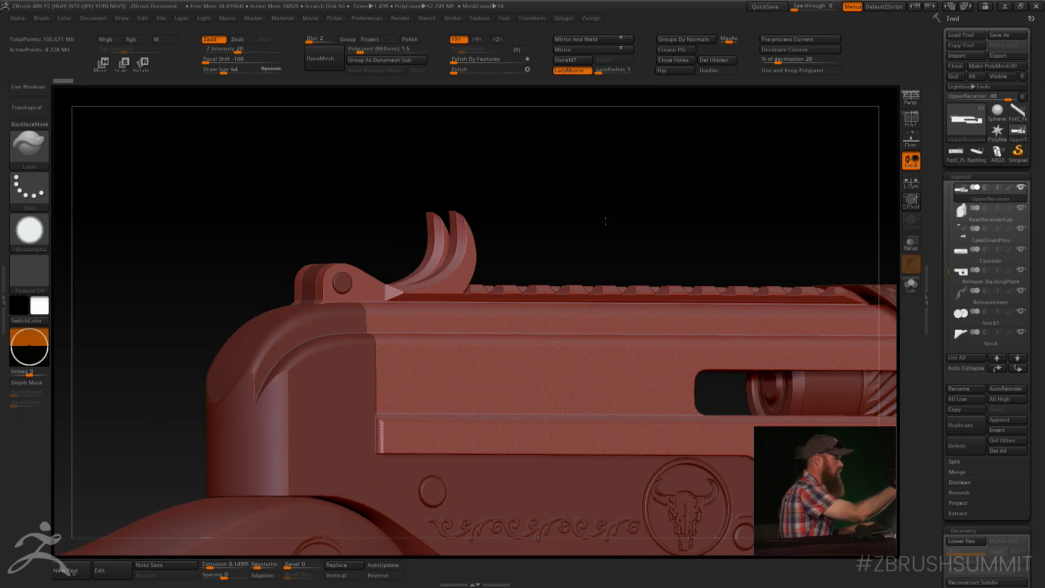
drag(606, 180, 660, 230)
- Isolate the UpperReceiver subtool and examine its rear sight, rail and body from the side and at an angle
click(912, 284)
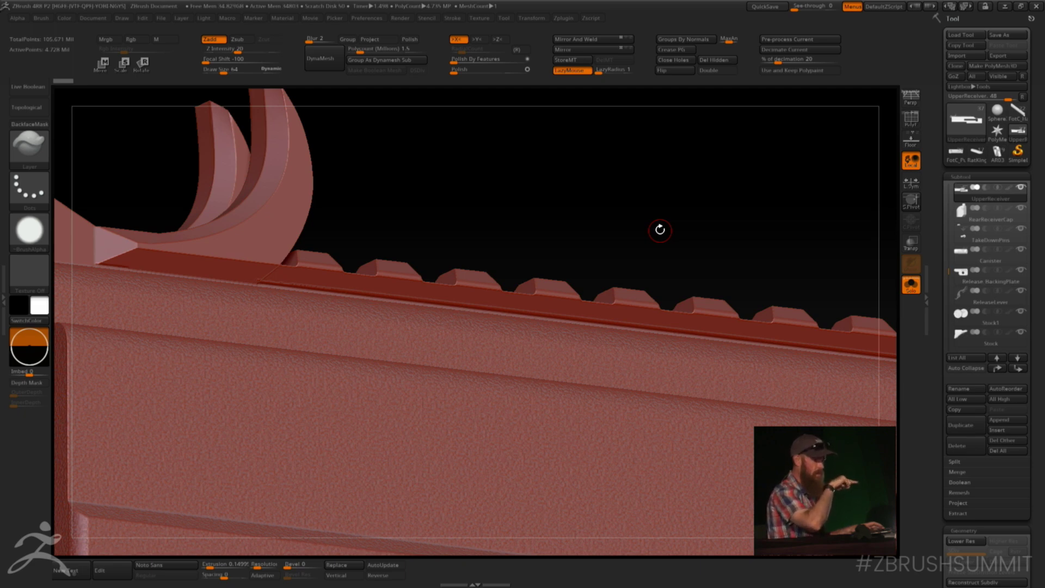
drag(660, 230, 528, 220)
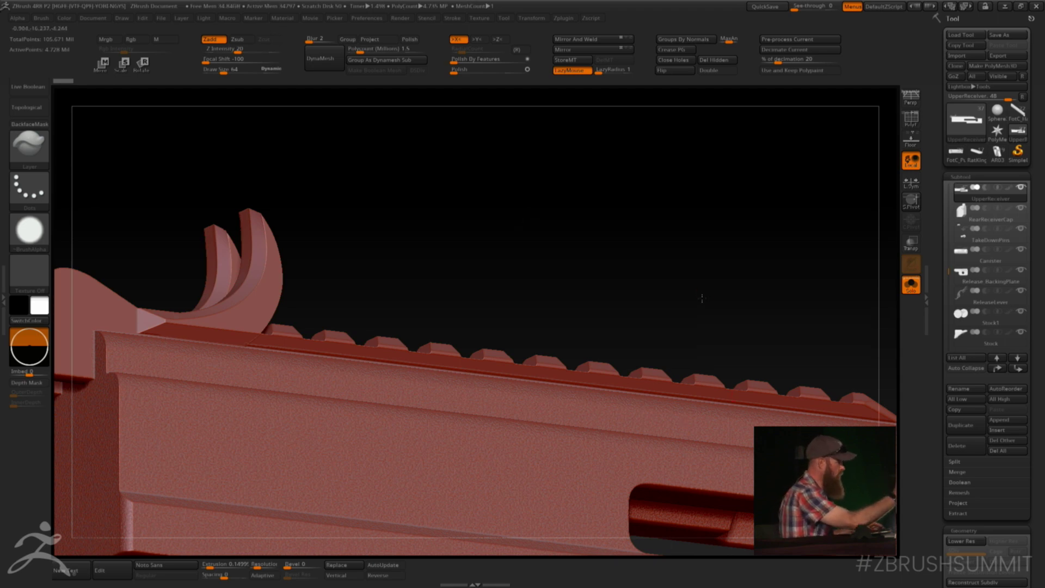
drag(701, 298, 638, 216)
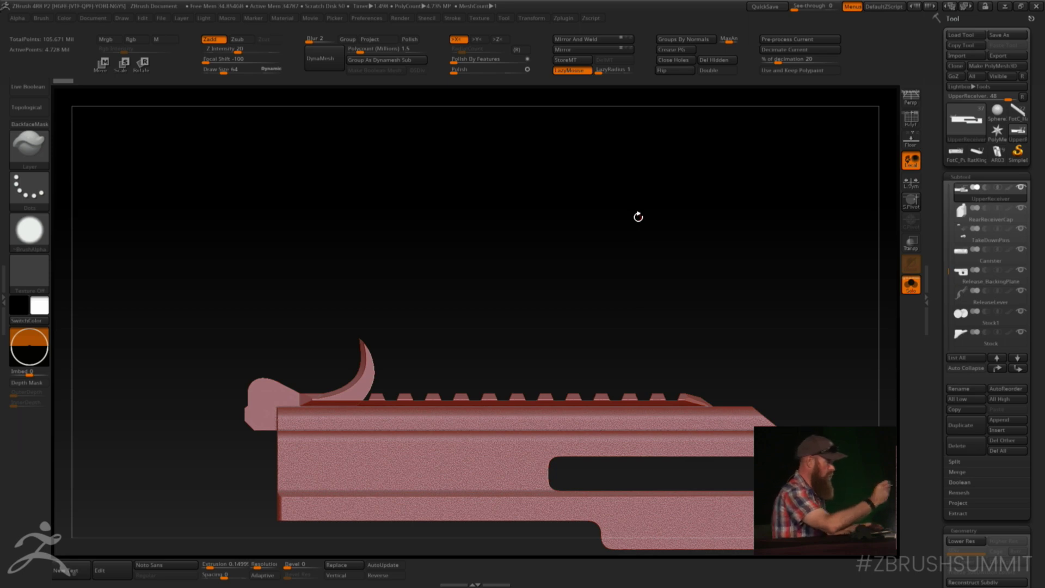
alt+drag(784, 338, 540, 262)
alt+drag(667, 305, 742, 274)
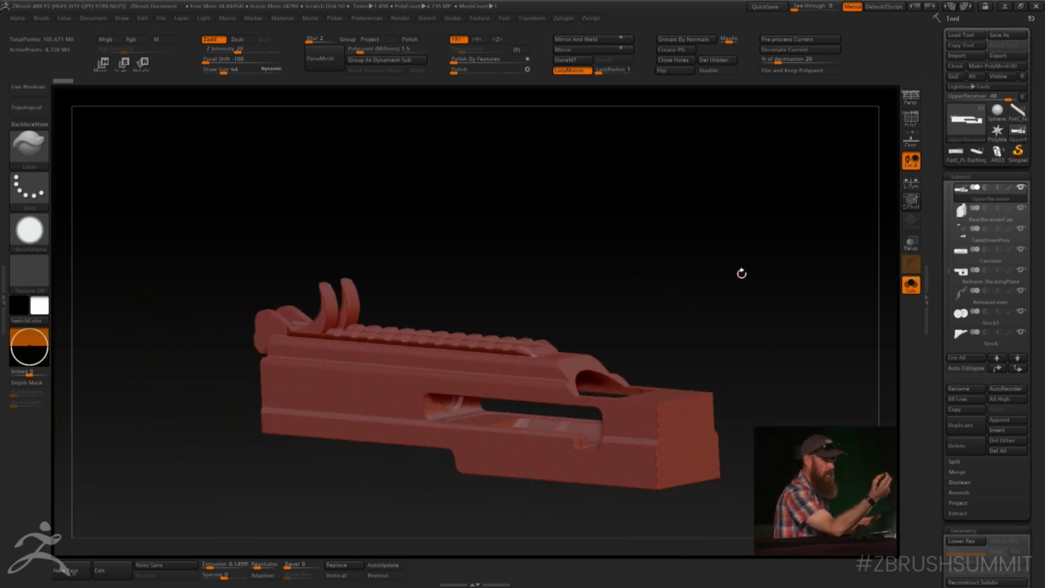
- Show the whole gun again, select the RearReceiverCap subtool, and examine the cap and stock from the side and rear
click(917, 289)
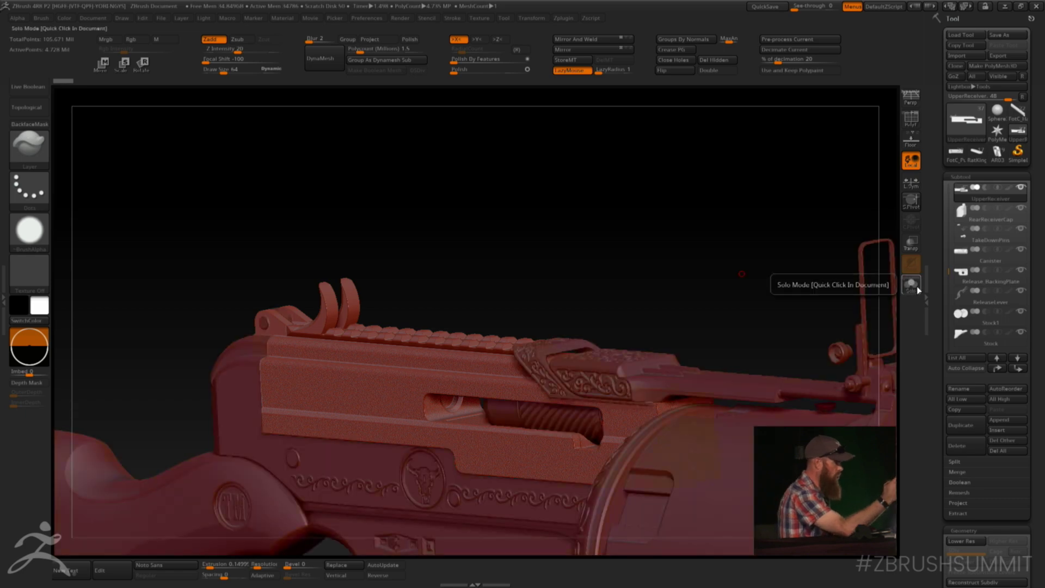
key(Down)
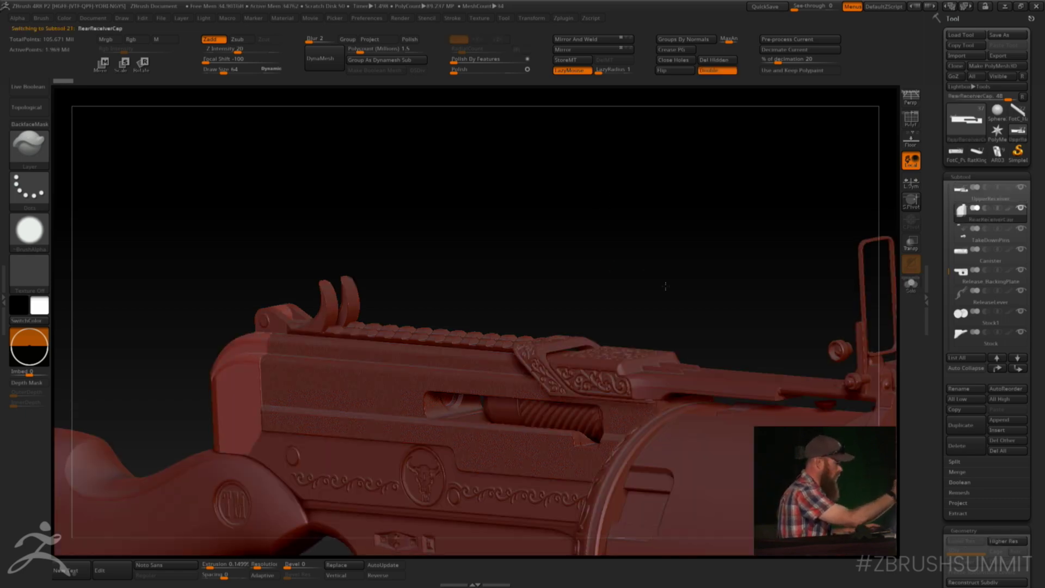
alt+drag(665, 286, 623, 283)
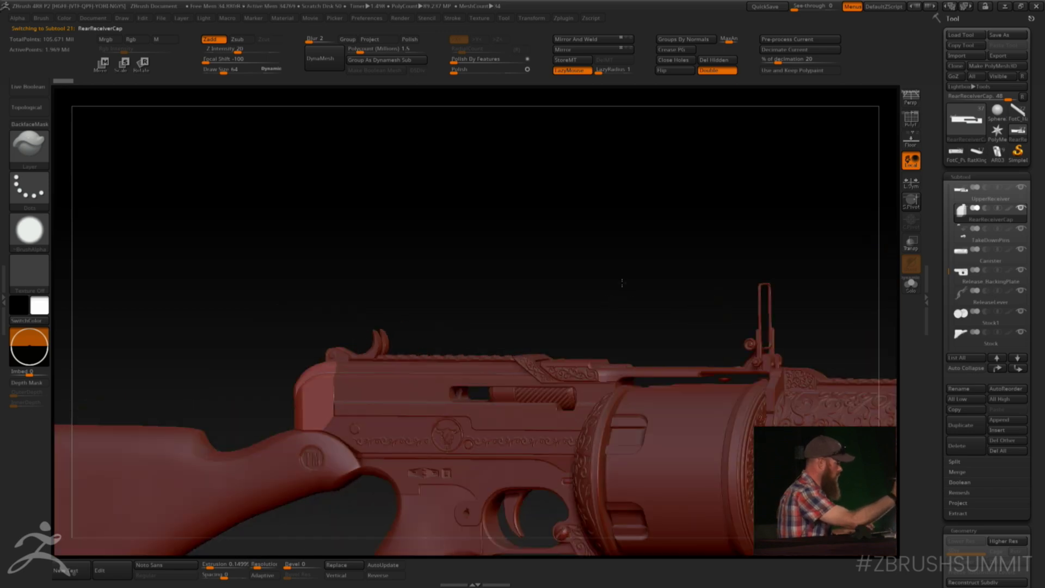
mouse_move(527, 273)
mouse_down()
mouse_move(457, 273)
mouse_move(648, 228)
mouse_up()
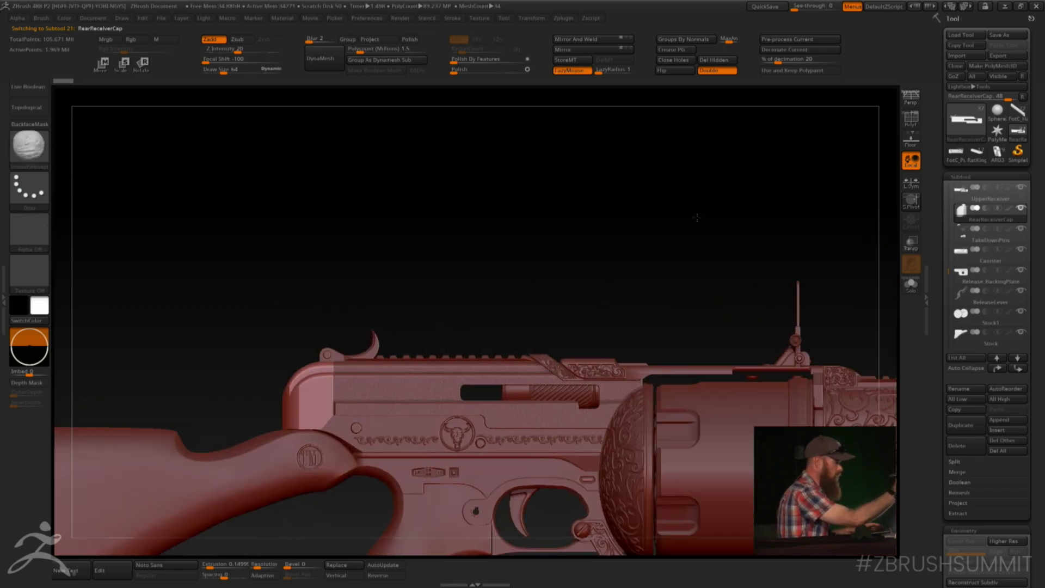
alt+drag(535, 266, 775, 193)
mouse_move(408, 289)
mouse_down()
mouse_move(453, 282)
mouse_move(460, 268)
mouse_move(650, 247)
mouse_up()
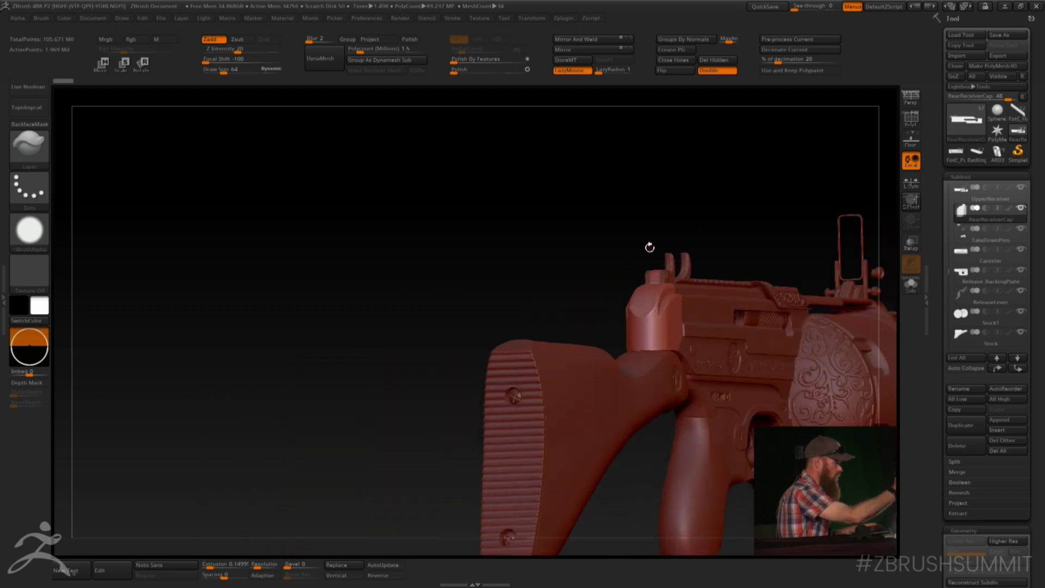
- Select the ReleaseLever subtool on the receiver's side and isolate it, framed in the view
alt+drag(576, 261, 478, 194)
drag(515, 438, 786, 282)
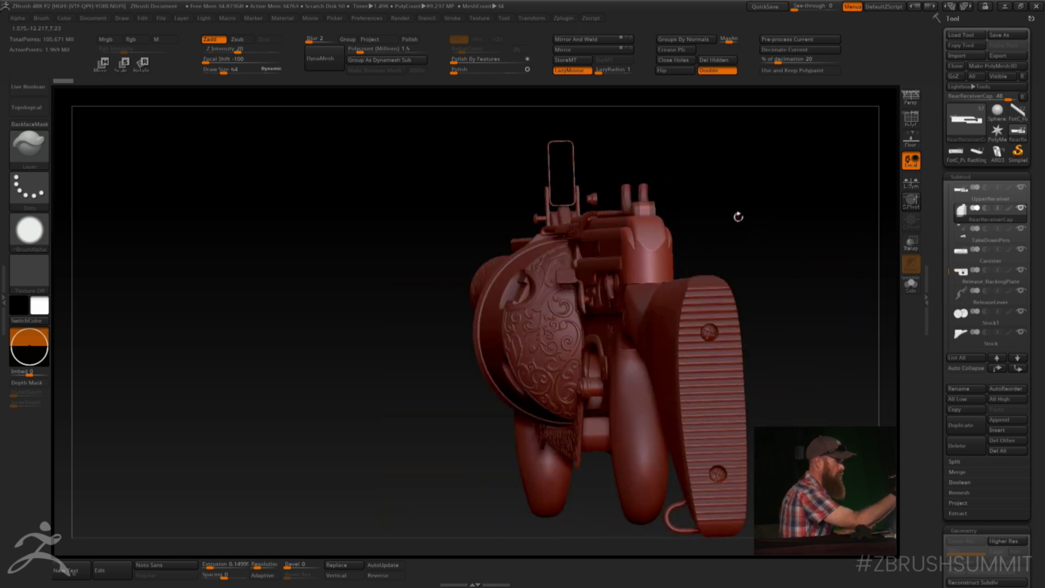
drag(738, 217, 738, 305)
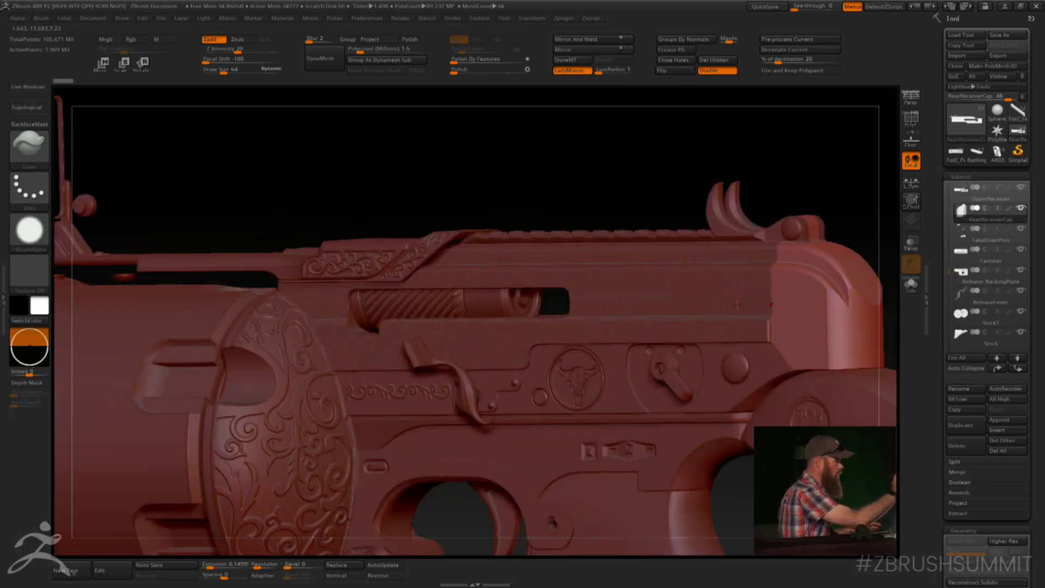
alt+click(469, 403)
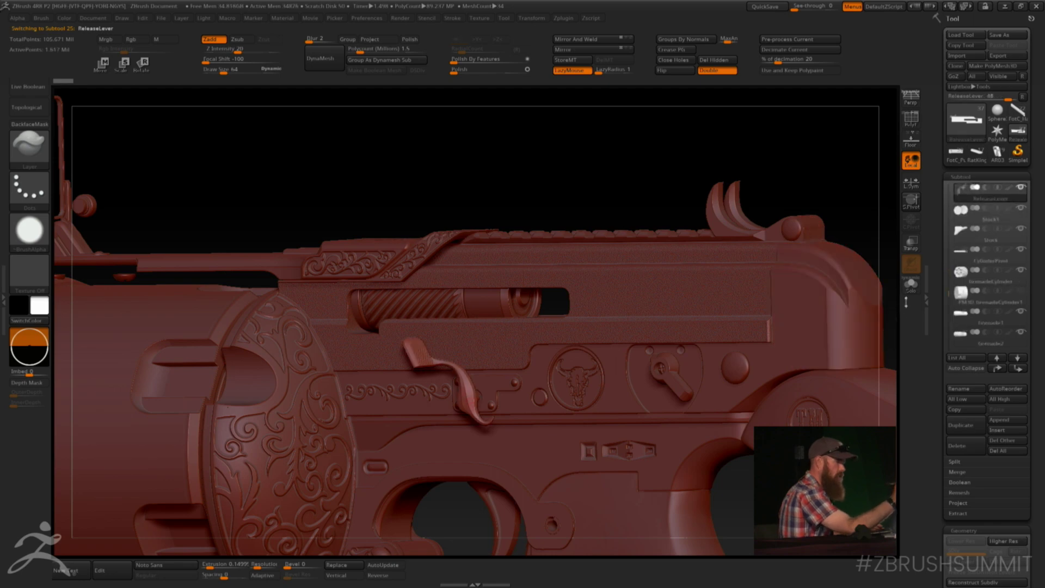
click(911, 284)
key(f)
key(f)
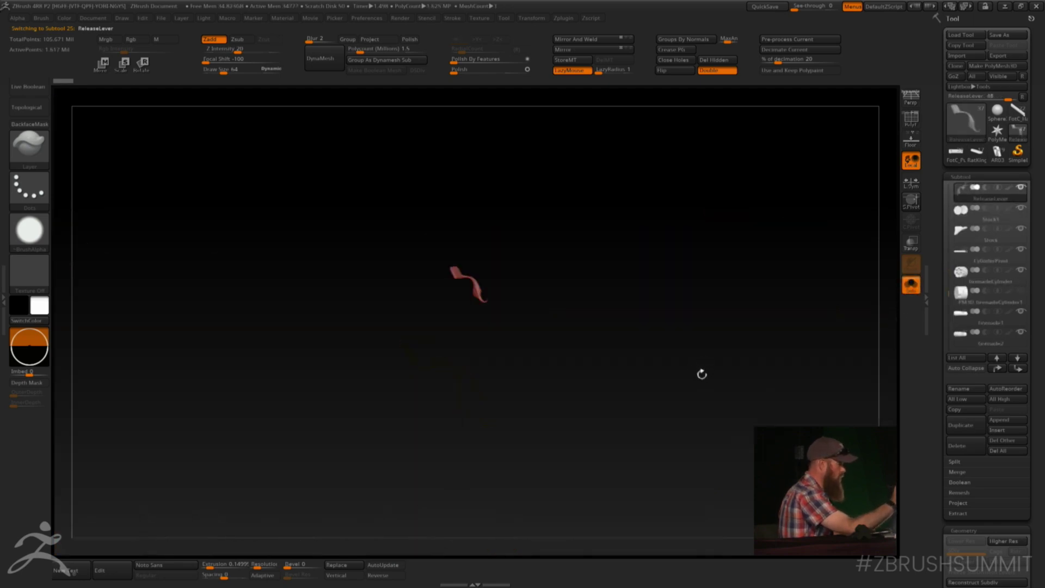
- Examine the release lever's knurled thumb pad, pivot stub and curved stem from the front and side
mouse_move(708, 385)
alt+mouse_down()
mouse_move(726, 364)
mouse_move(700, 377)
alt+mouse_up()
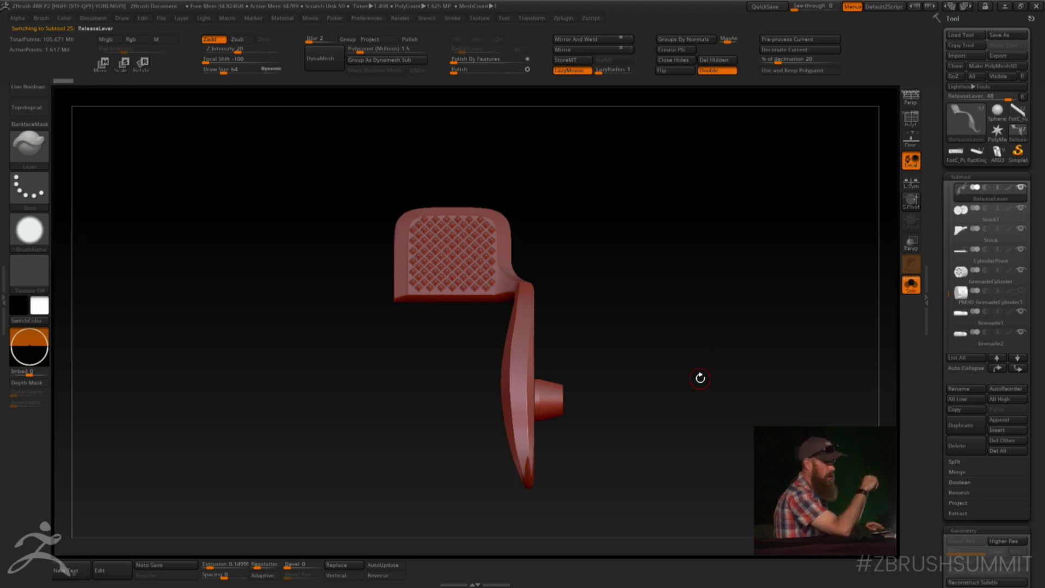
drag(700, 378, 647, 385)
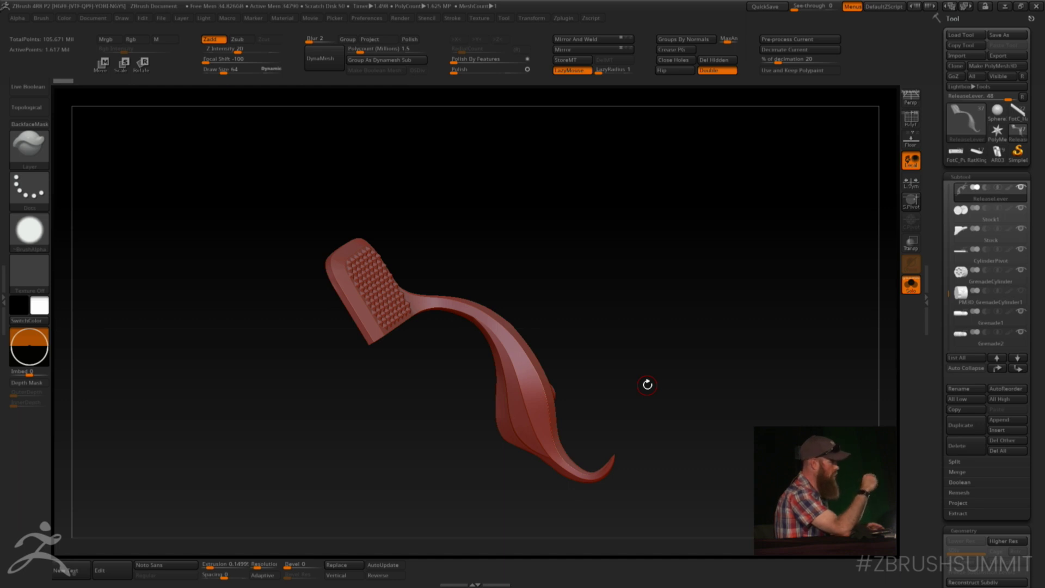
drag(648, 385, 707, 387)
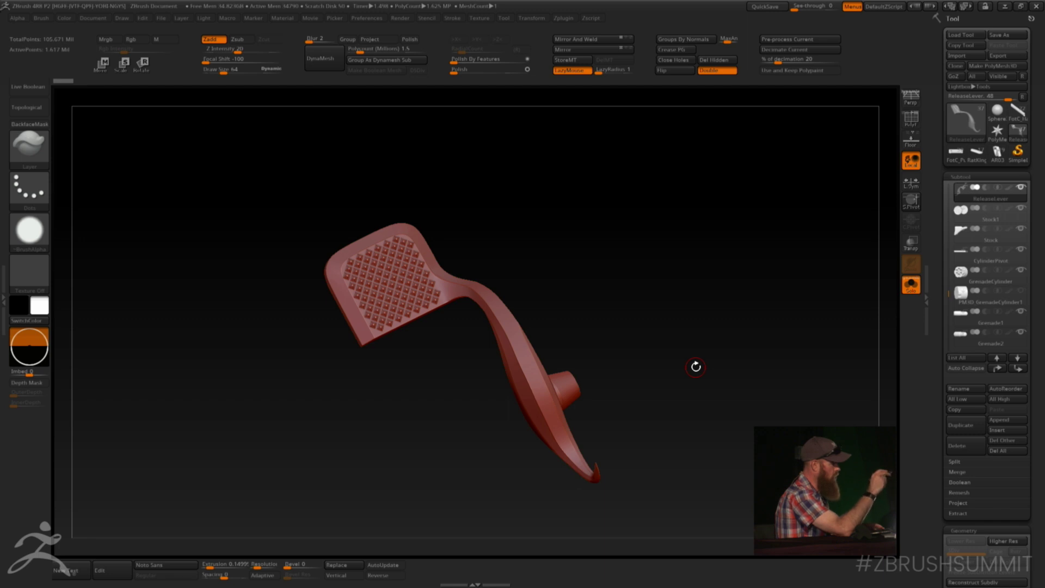
drag(695, 366, 695, 386)
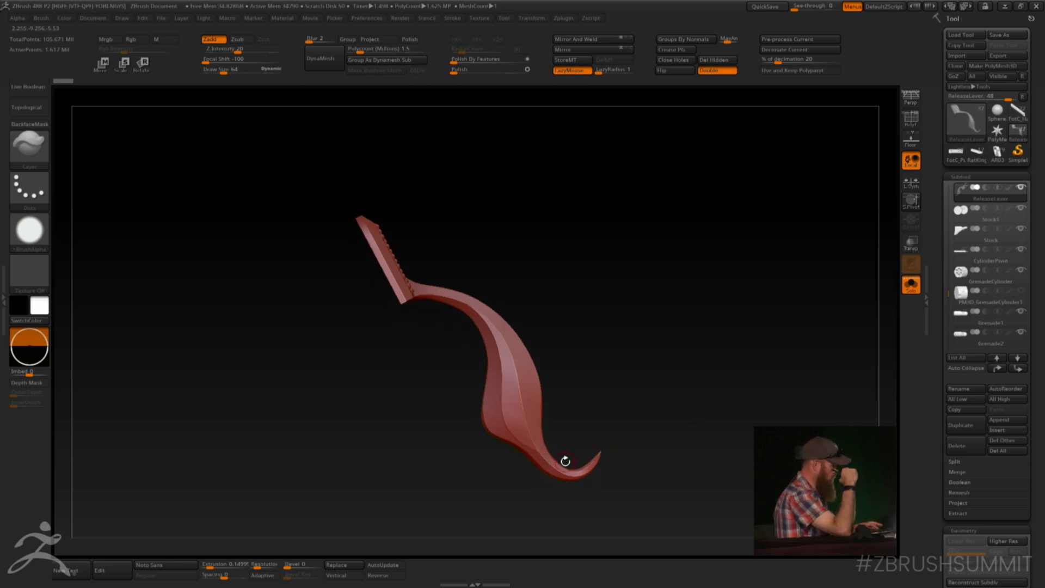
- Switch to Transpose Move and mask the whole release lever except its curled tip
key(w)
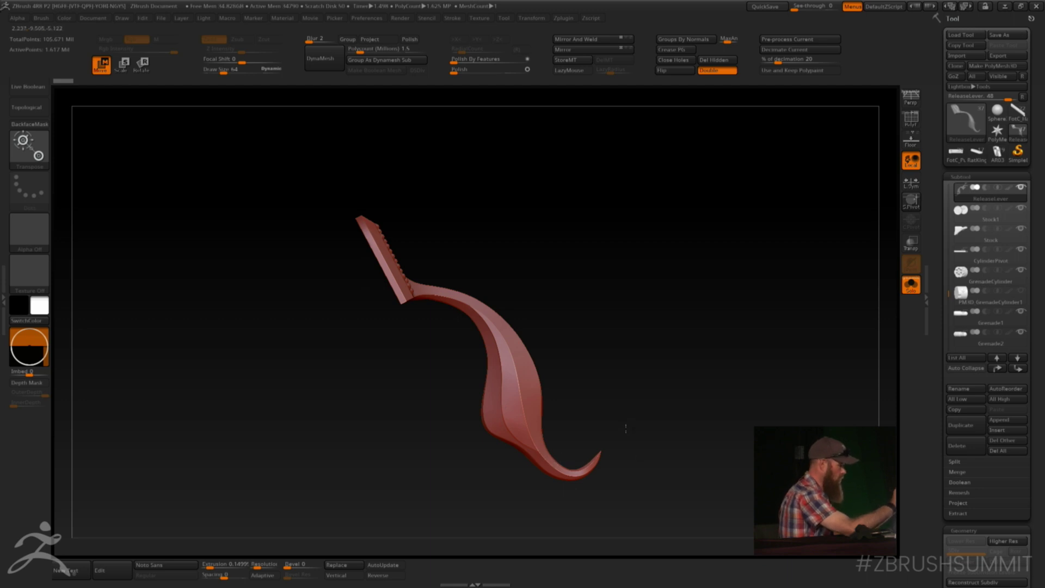
mouse_move(626, 429)
mouse_down()
mouse_move(621, 445)
mouse_move(626, 429)
mouse_up()
mouse_move(537, 455)
mouse_down()
mouse_move(651, 455)
mouse_move(642, 453)
mouse_move(679, 377)
mouse_move(662, 355)
mouse_move(546, 504)
mouse_move(567, 487)
mouse_move(560, 495)
mouse_up()
ctrl+drag(649, 391, 545, 509)
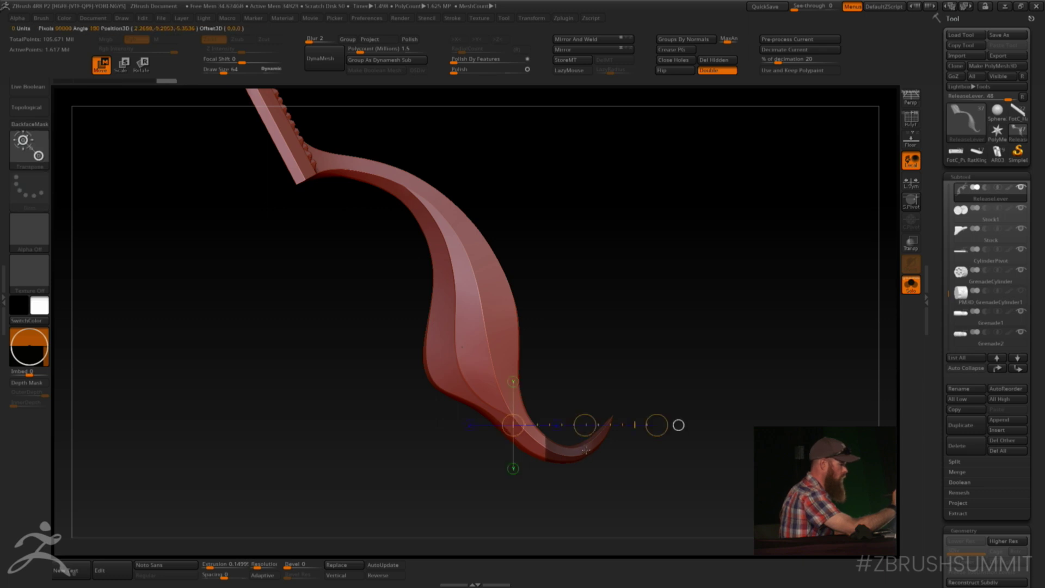
key(ctrl+i)
- Lay a Transpose line from the start of the unmasked curl to the lever's pointed tip
shift+drag(549, 449, 627, 449)
drag(651, 396, 681, 379)
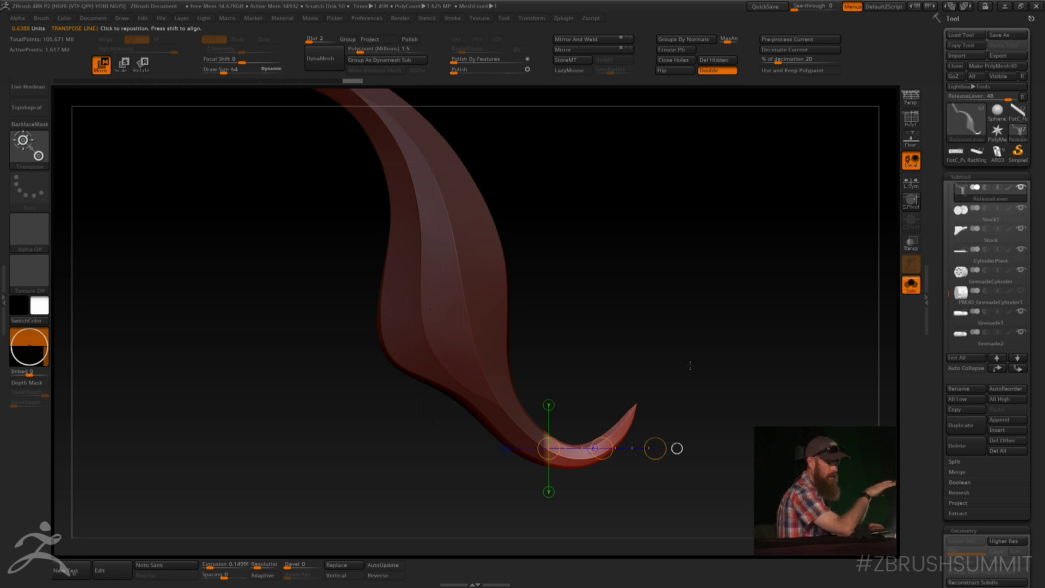
alt+drag(697, 361, 651, 388)
alt+drag(707, 367, 688, 401)
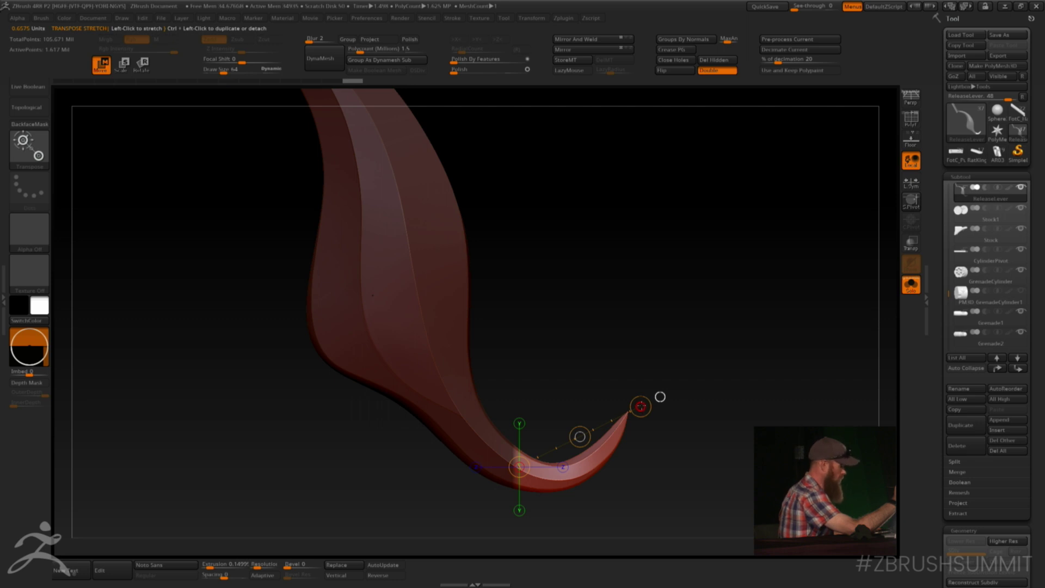
mouse_move(640, 407)
mouse_down()
mouse_move(642, 441)
mouse_move(620, 381)
mouse_move(642, 406)
mouse_up()
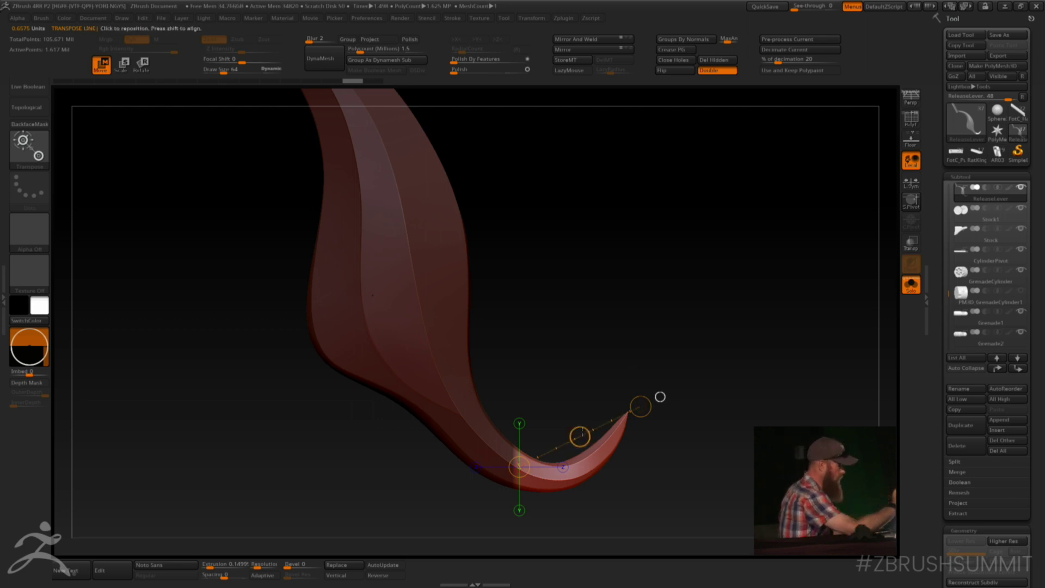
drag(581, 434, 580, 436)
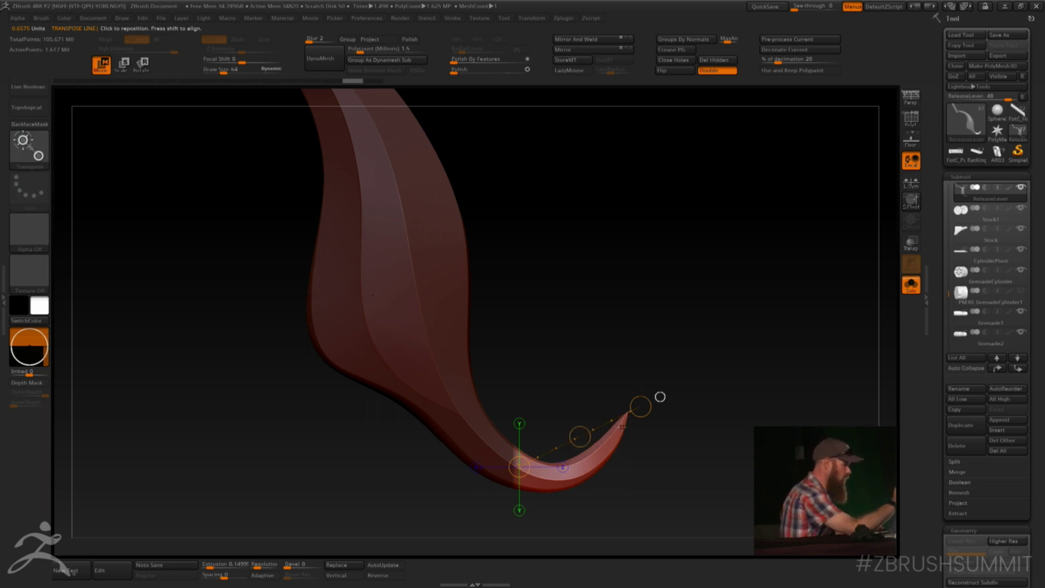
- Redraw the Transpose line outward from just below the lever's point and try to flatten the tip with it
drag(620, 432, 679, 310)
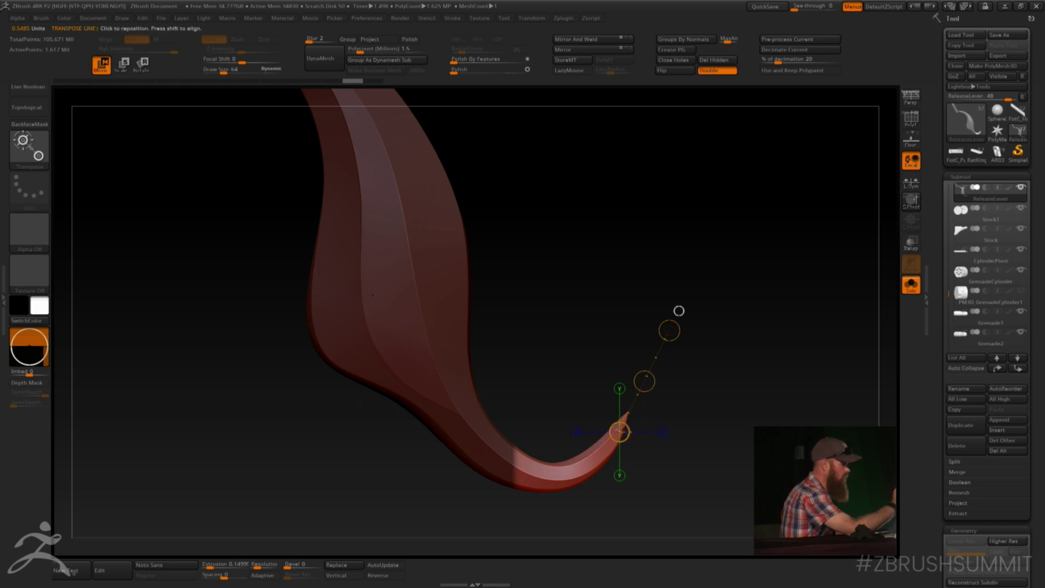
key(ctrl+shift)
key(ctrl+shift)
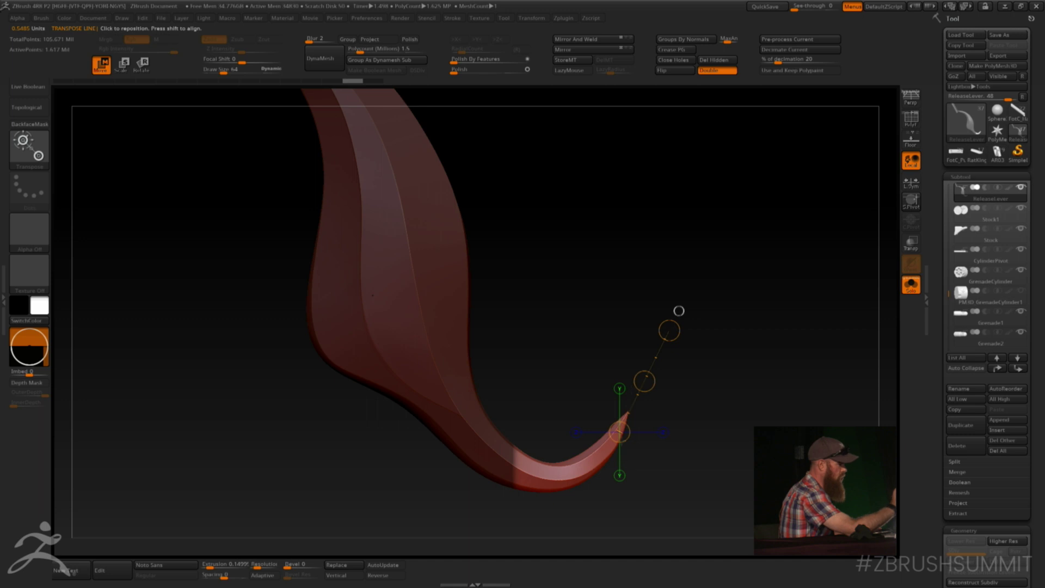
key(ctrl+shift)
ctrl+shift+click(619, 432)
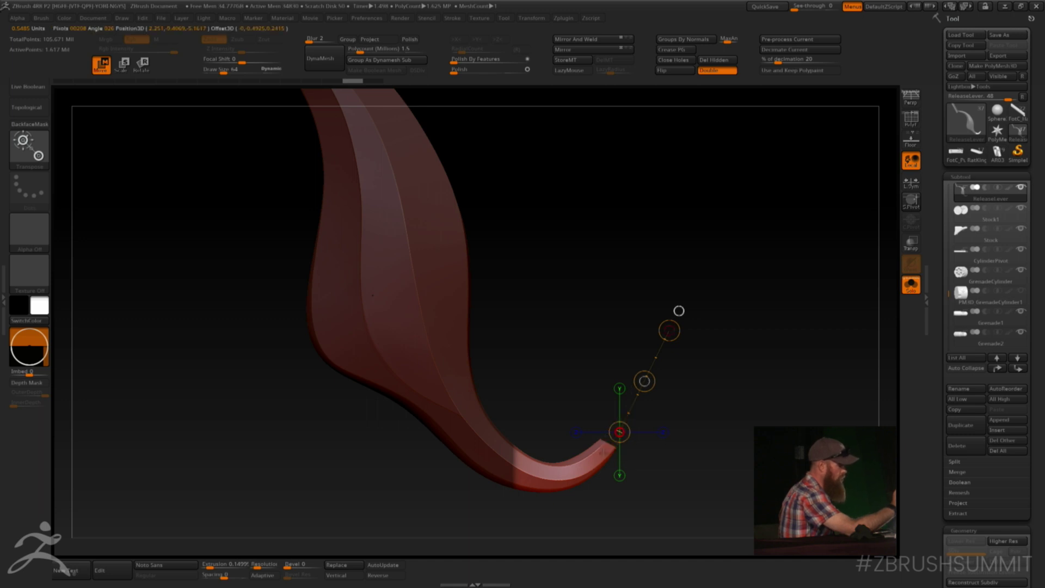
drag(604, 452, 627, 418)
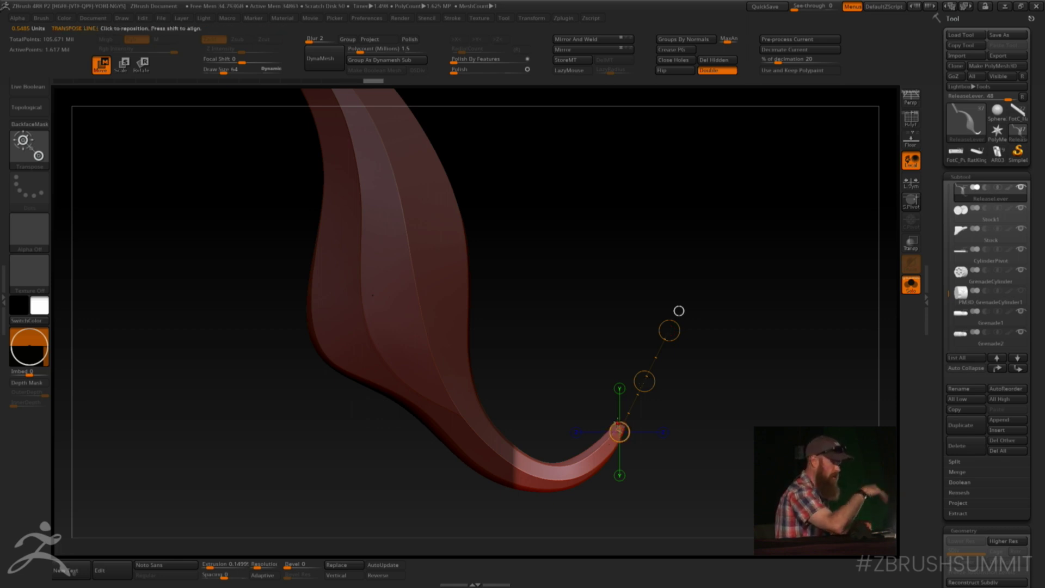
drag(679, 311, 657, 357)
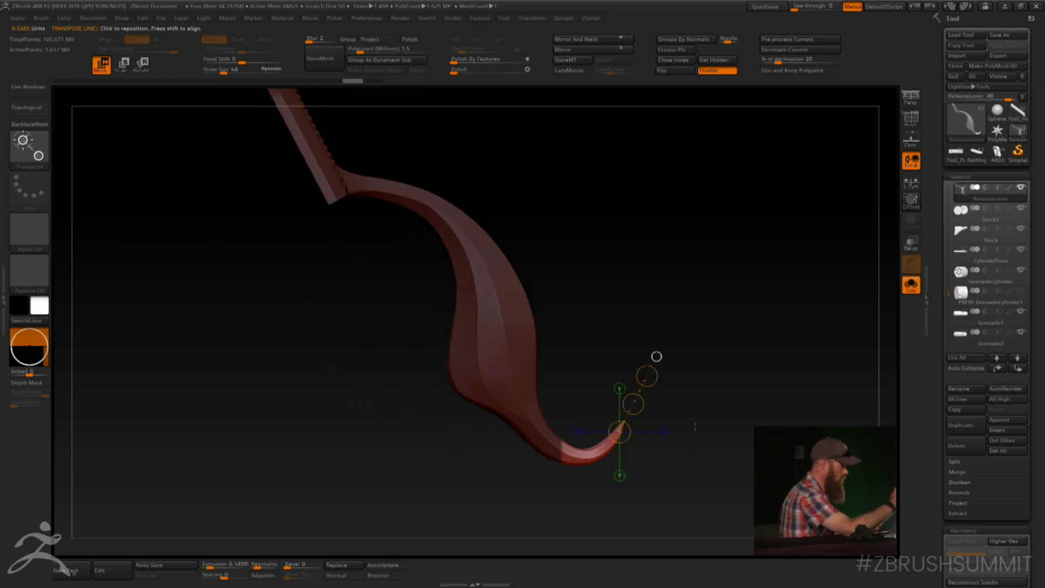
- Clear the mask on the release lever and examine the whole part from several angles
alt+drag(695, 427, 706, 476)
alt+drag(719, 430, 717, 377)
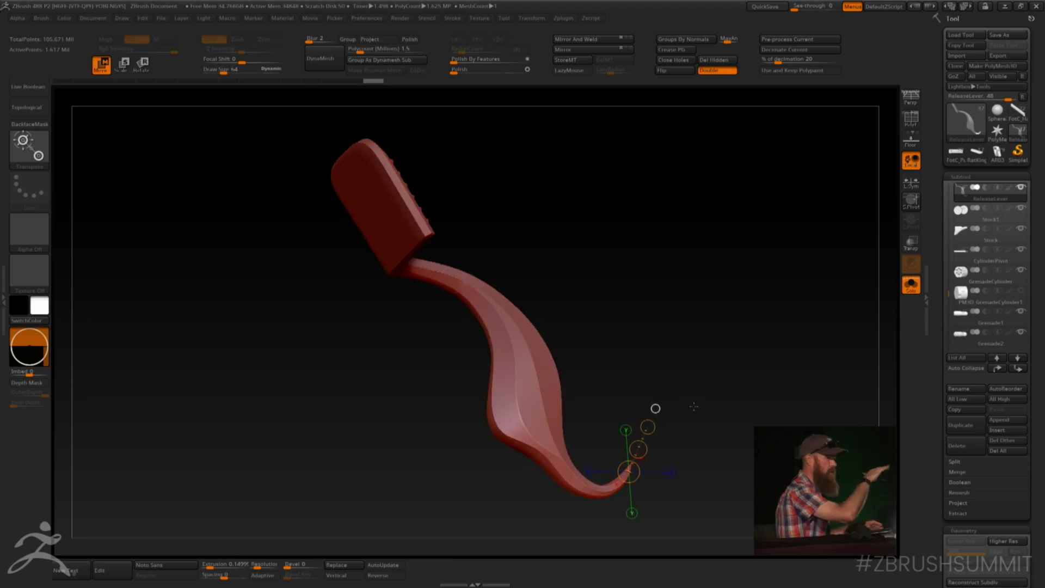
drag(694, 406, 675, 385)
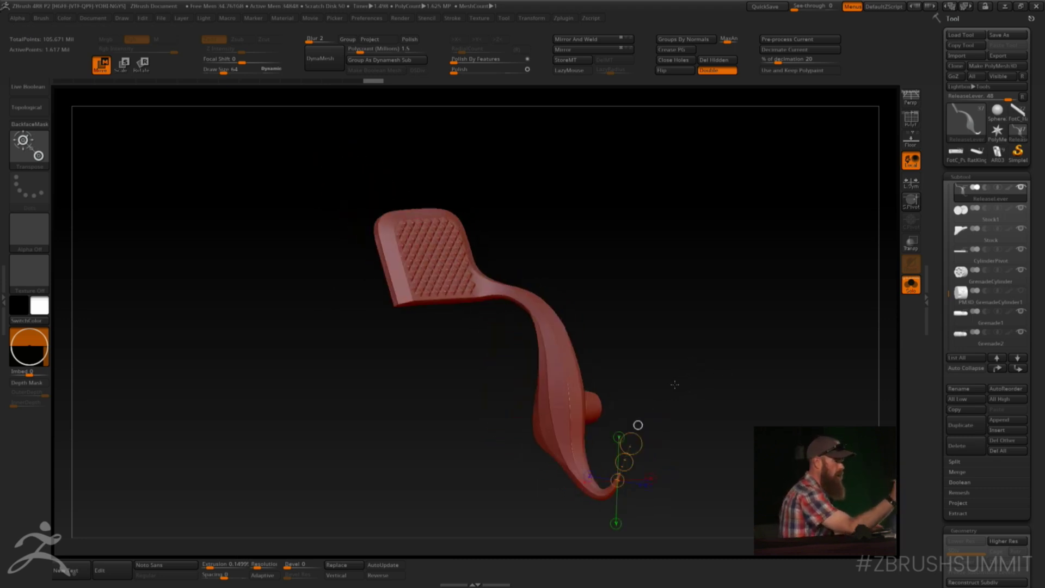
- Show the whole gun again and examine its side around the release lever, receiver emblem and cylinder
click(911, 286)
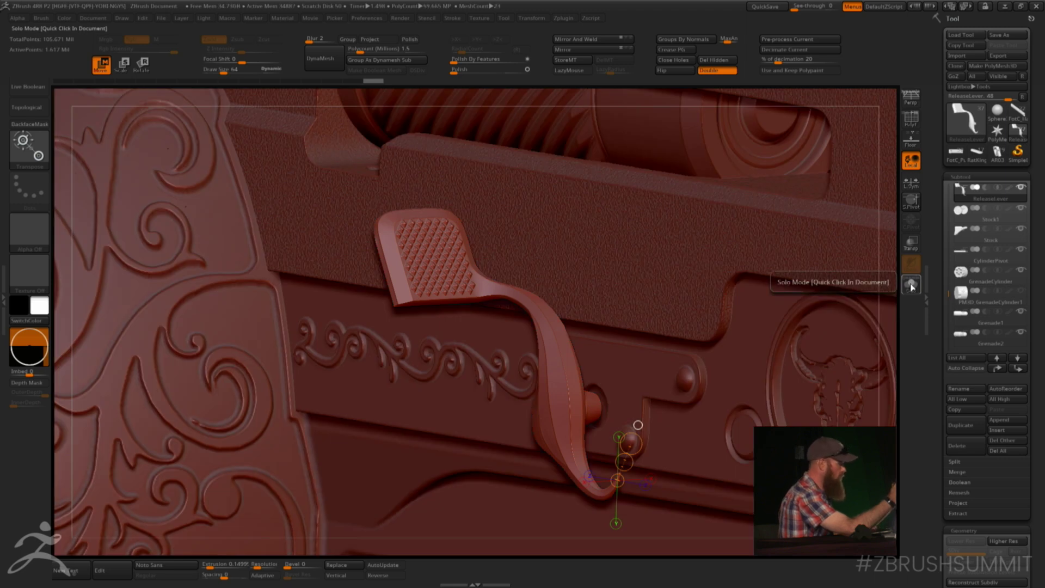
key(f)
drag(639, 468, 671, 433)
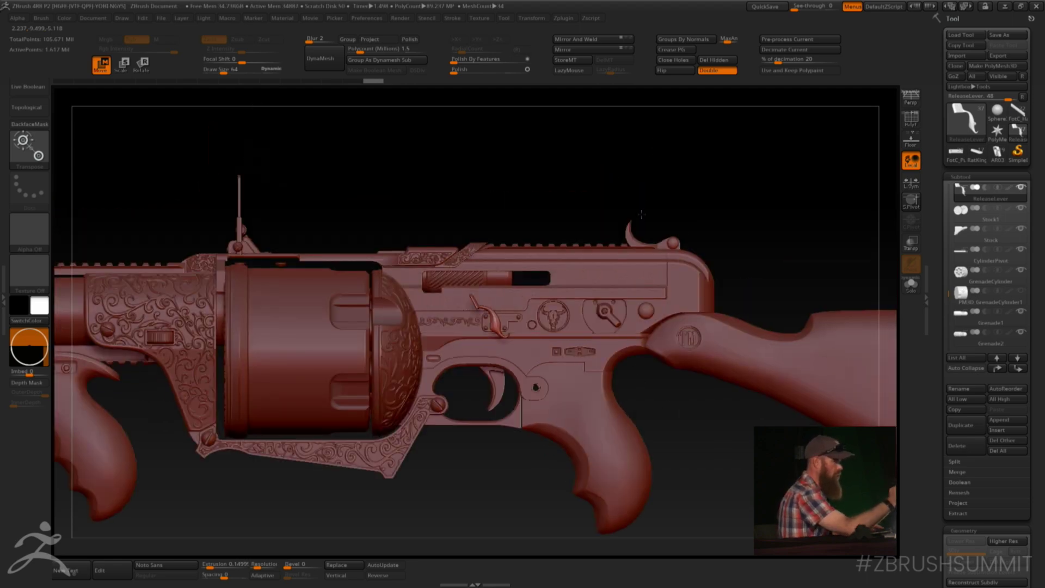
alt+drag(642, 215, 642, 214)
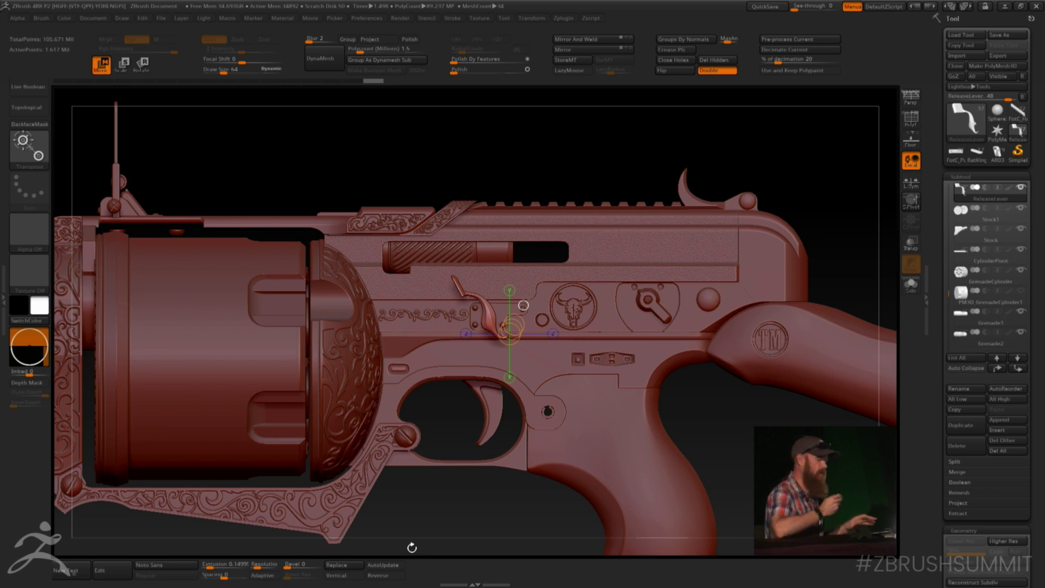
drag(741, 384, 730, 400)
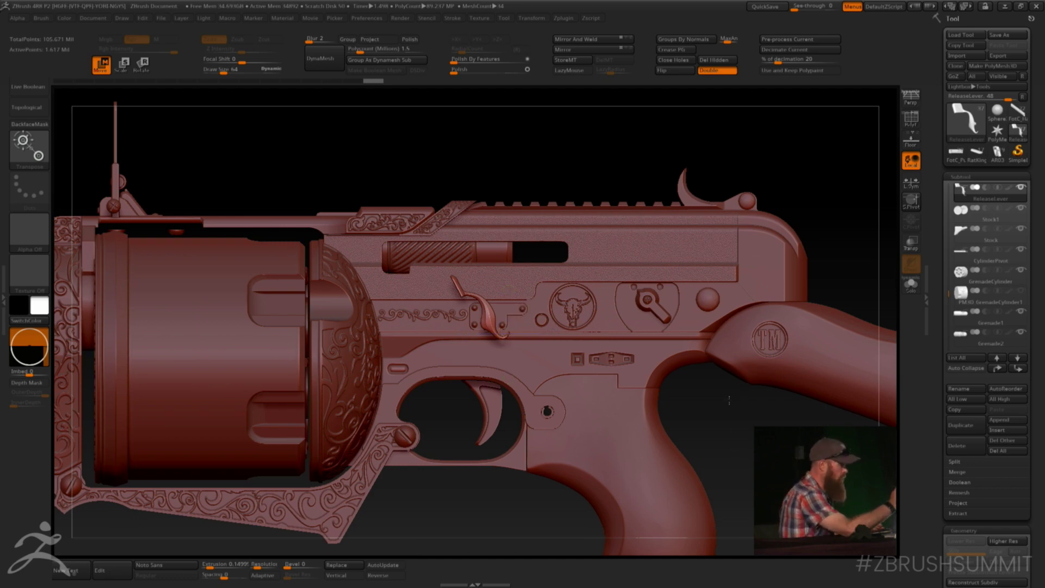
drag(705, 442, 705, 442)
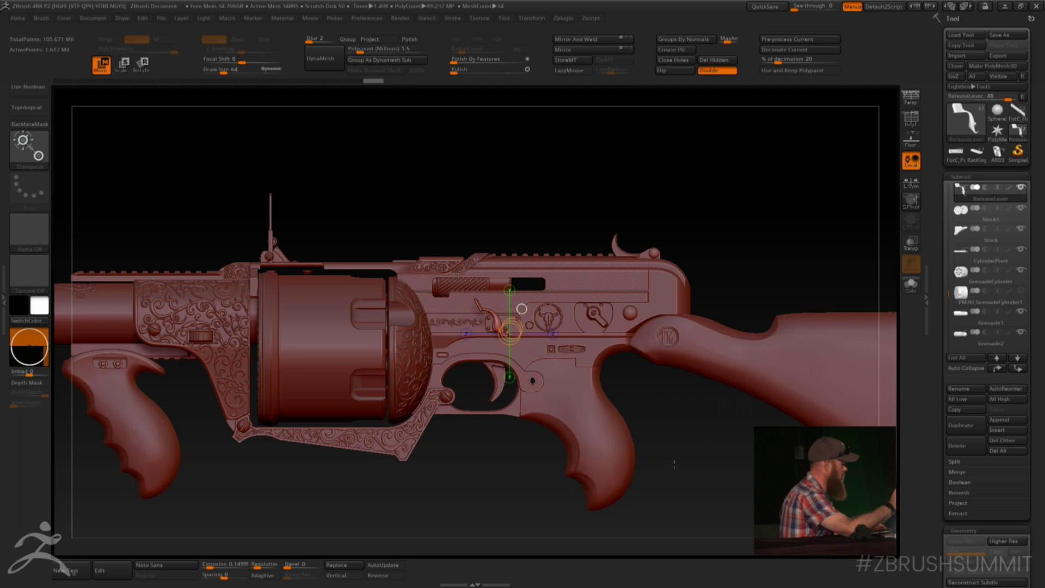
alt+drag(672, 449, 792, 474)
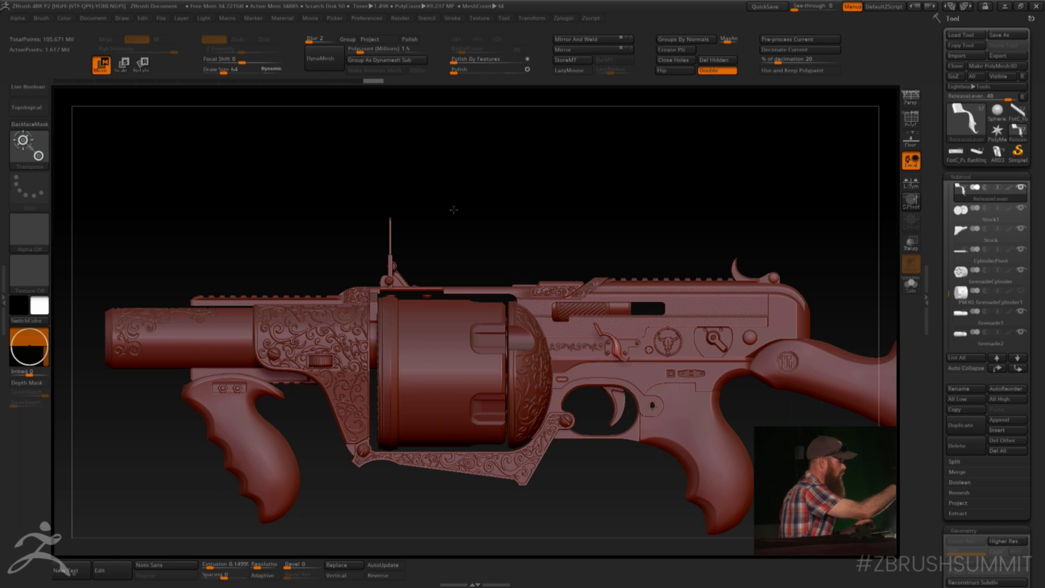
- Examine the gun's muzzle, front sight and engraved cylinder face at an angle and head-on
drag(455, 205, 541, 189)
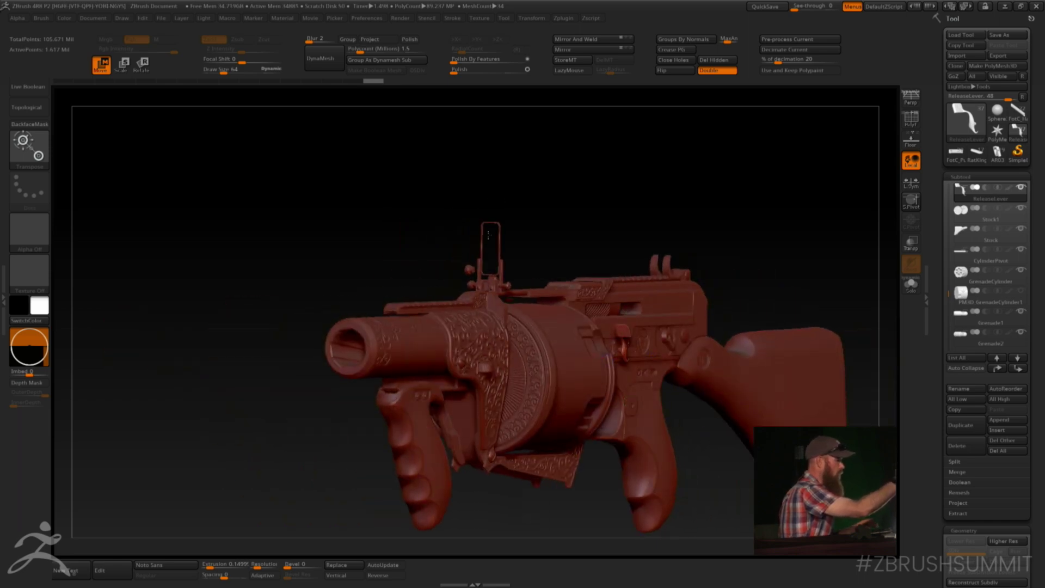
alt+drag(488, 235, 646, 174)
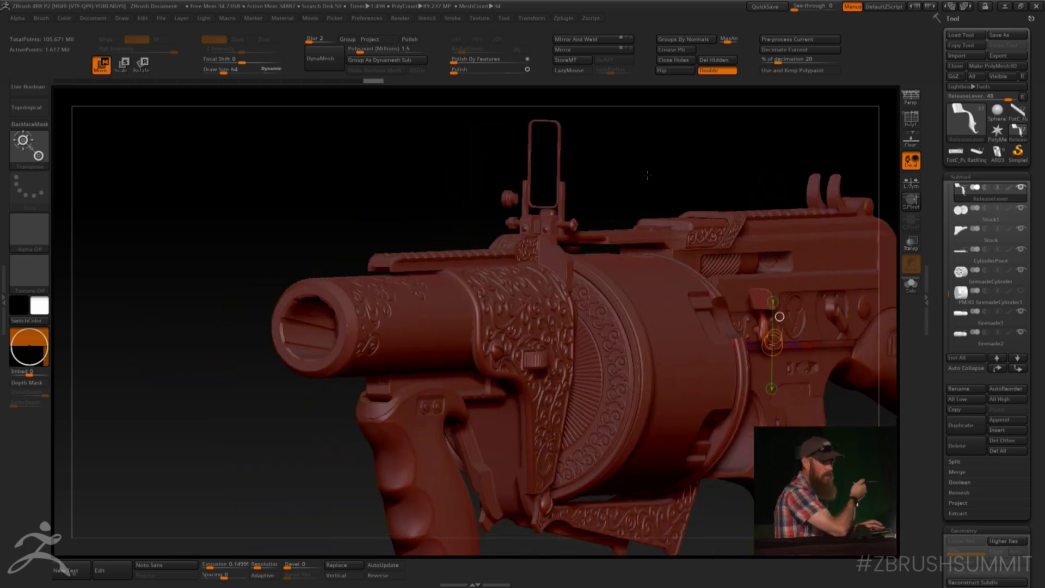
drag(259, 433, 280, 426)
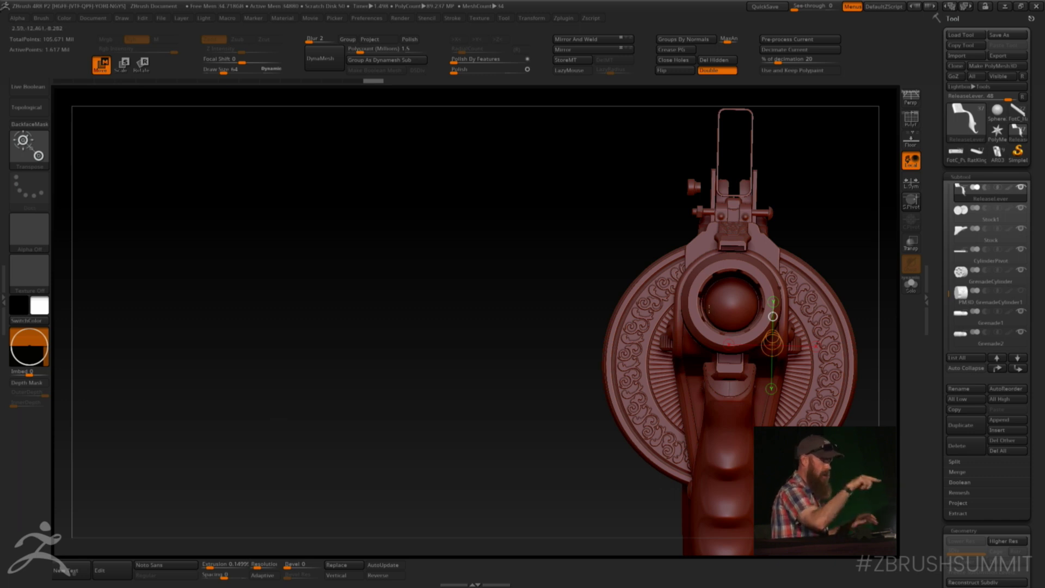
drag(460, 406, 465, 406)
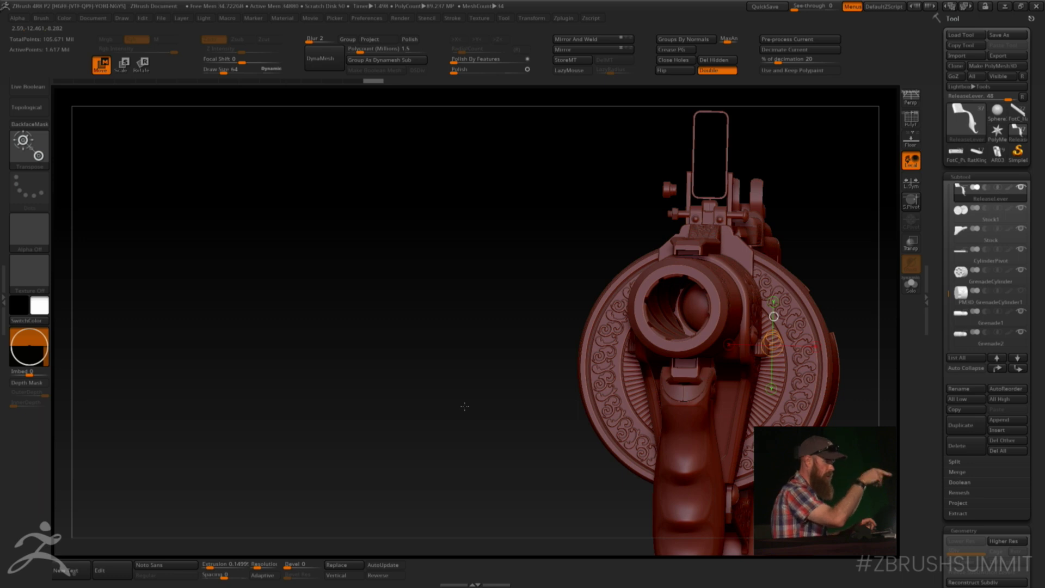
- Examine the gun's opposite side from the stock and receiver engraving to the cylinder and front grip
drag(361, 401, 409, 378)
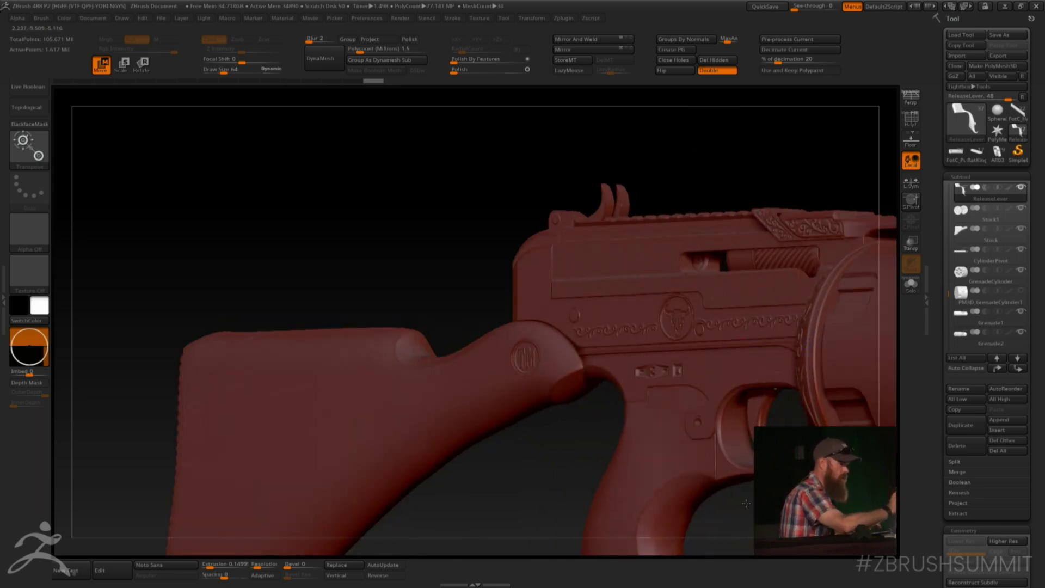
alt+drag(462, 480, 341, 468)
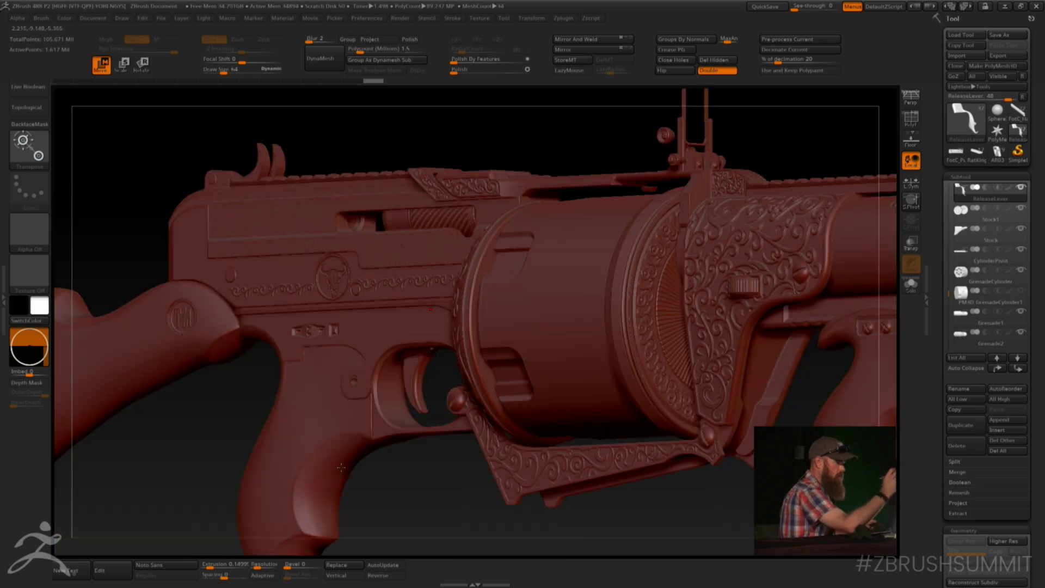
drag(702, 503, 726, 503)
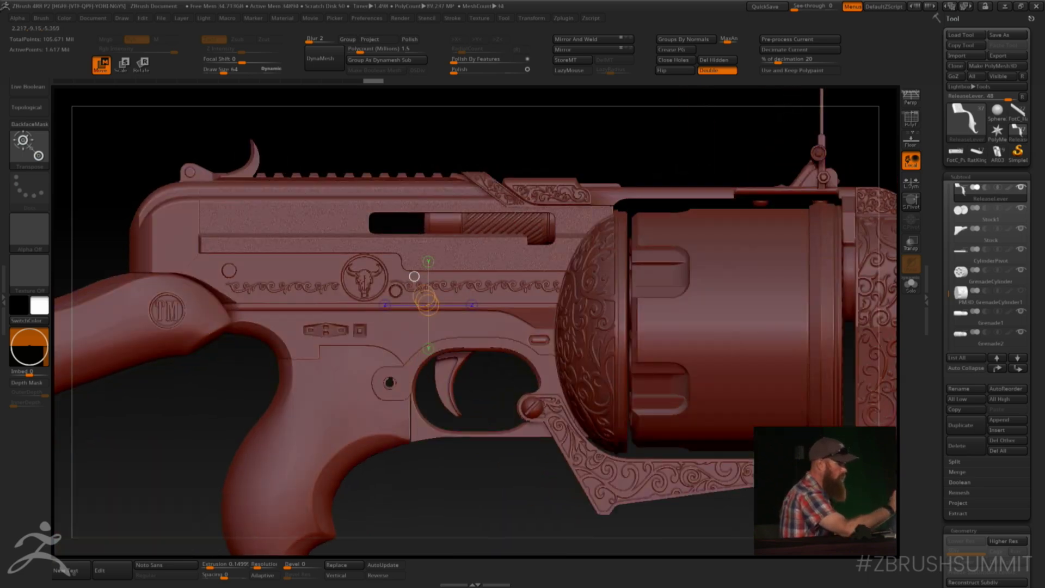
alt+drag(599, 482, 457, 484)
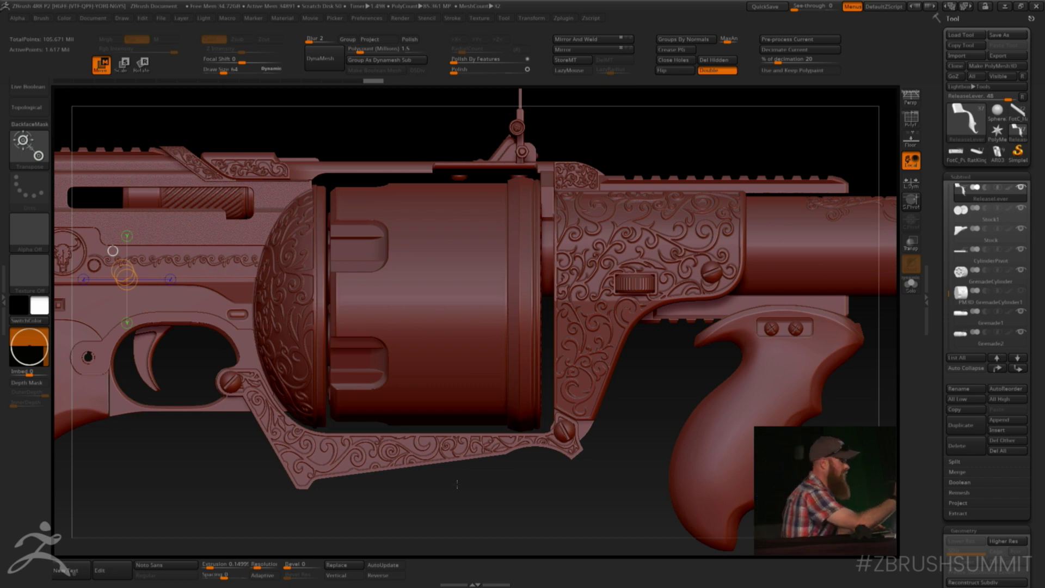
- Select the engraved handguard subtool, isolate it and examine its shape at an angle and from the side
click(611, 350)
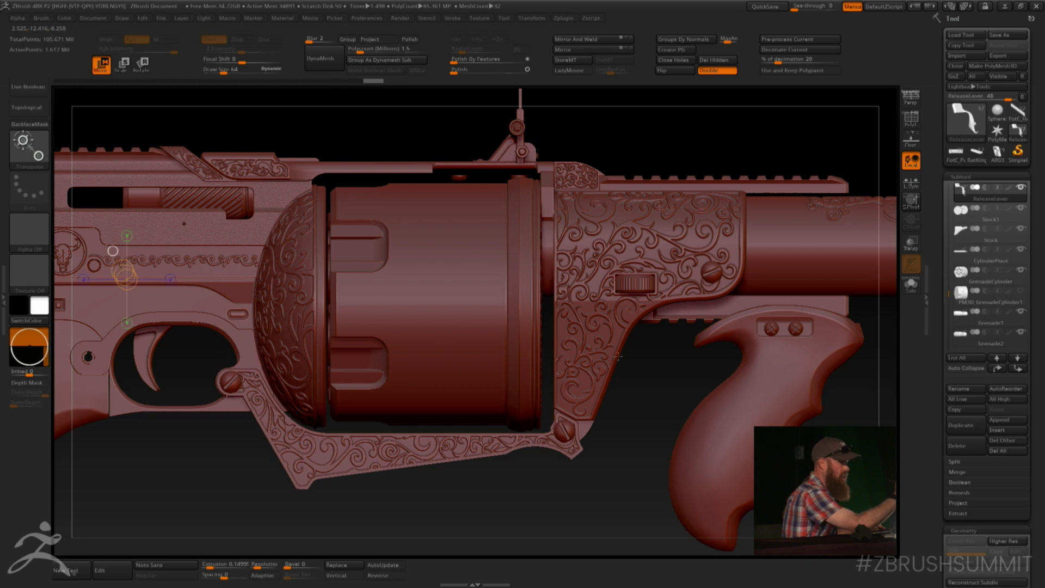
alt+click(617, 337)
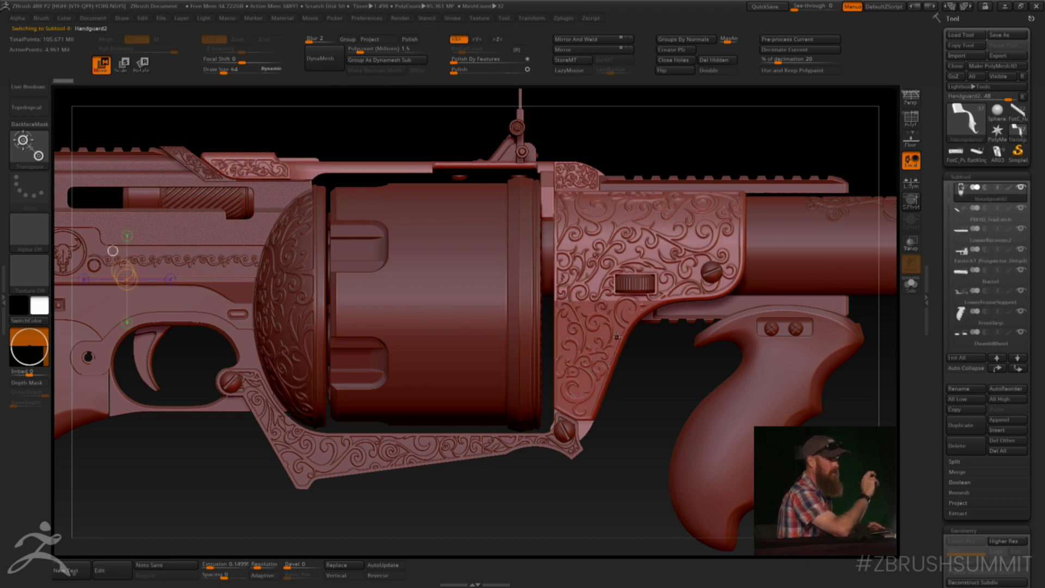
click(911, 284)
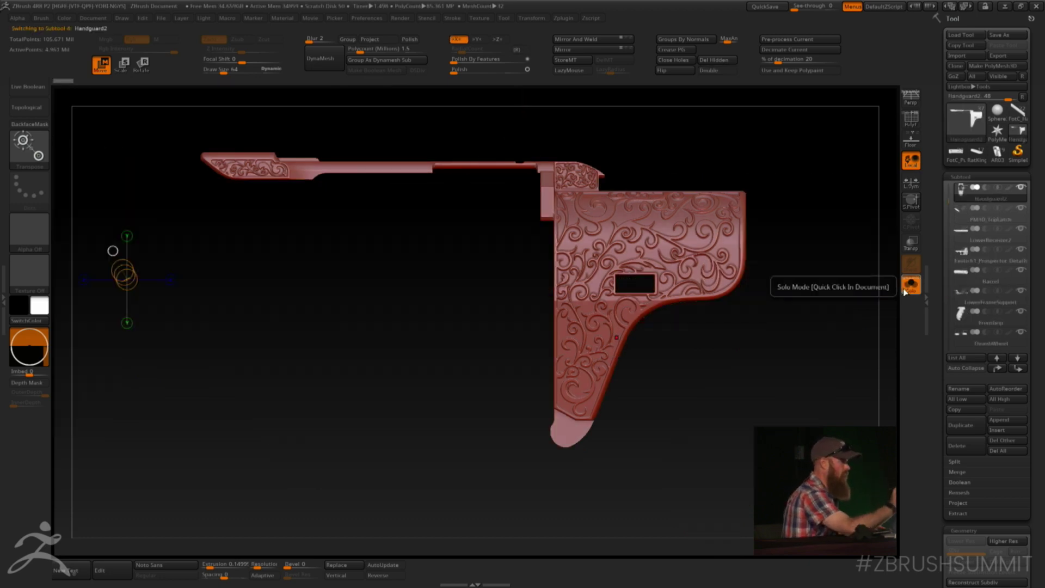
drag(762, 381, 712, 448)
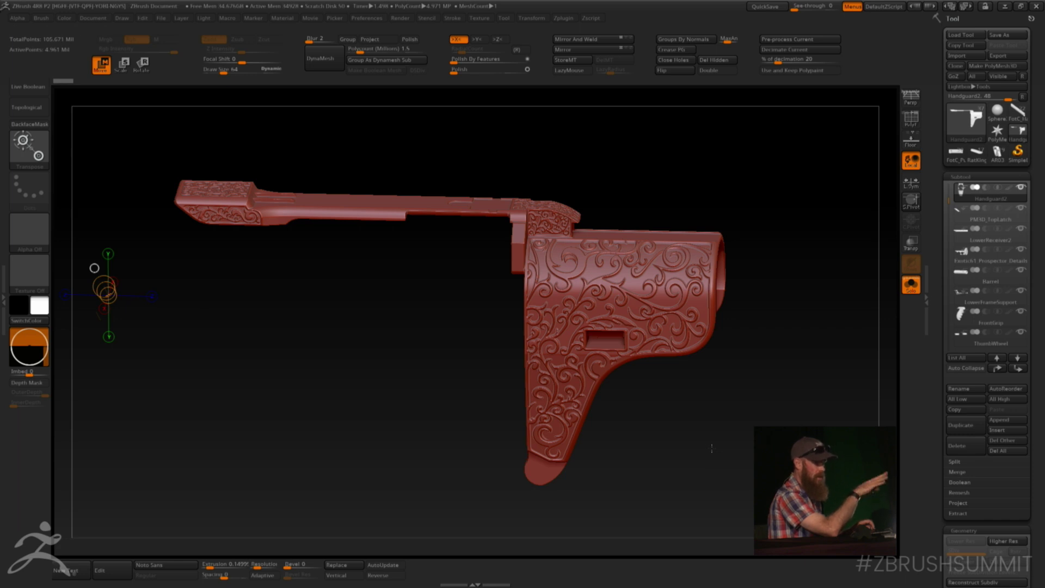
shift+drag(711, 448, 664, 455)
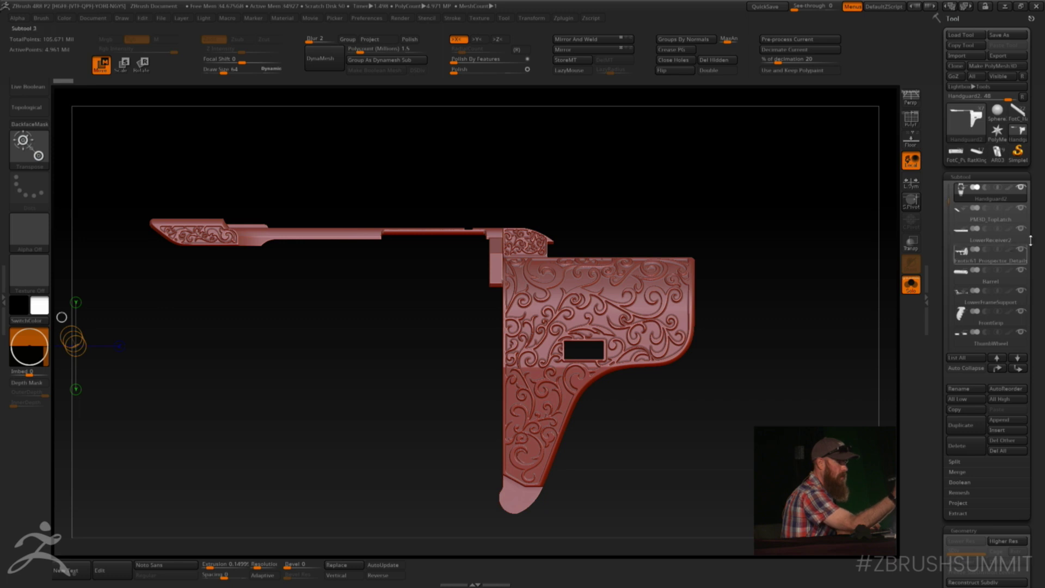
- Hide the handguard's ScrollWork_Main and ScrollWork_Deta layers and examine the plain form without engraving
scroll(1036, 169, down, 5)
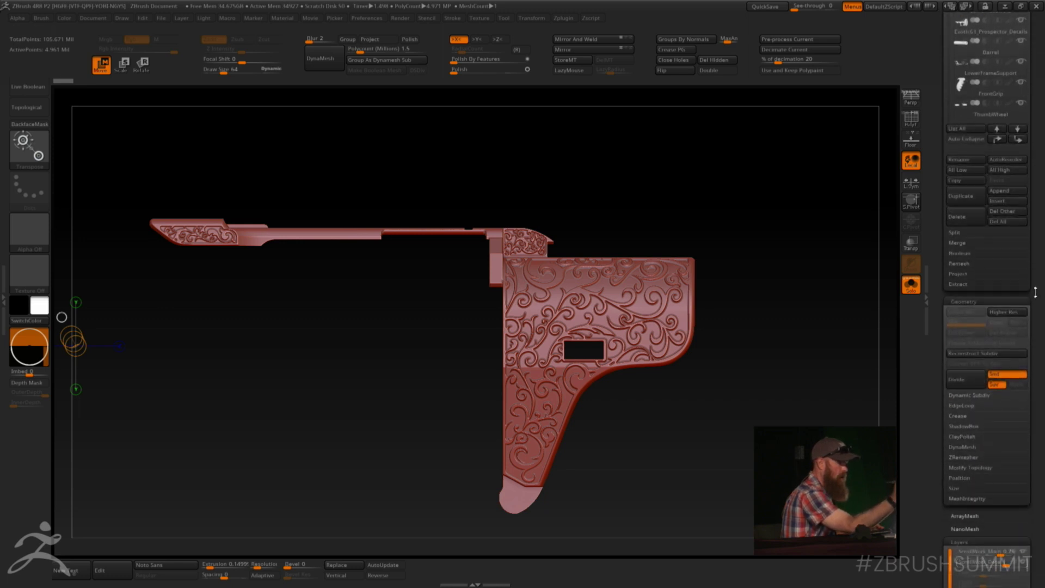
scroll(1023, 273, down, 5)
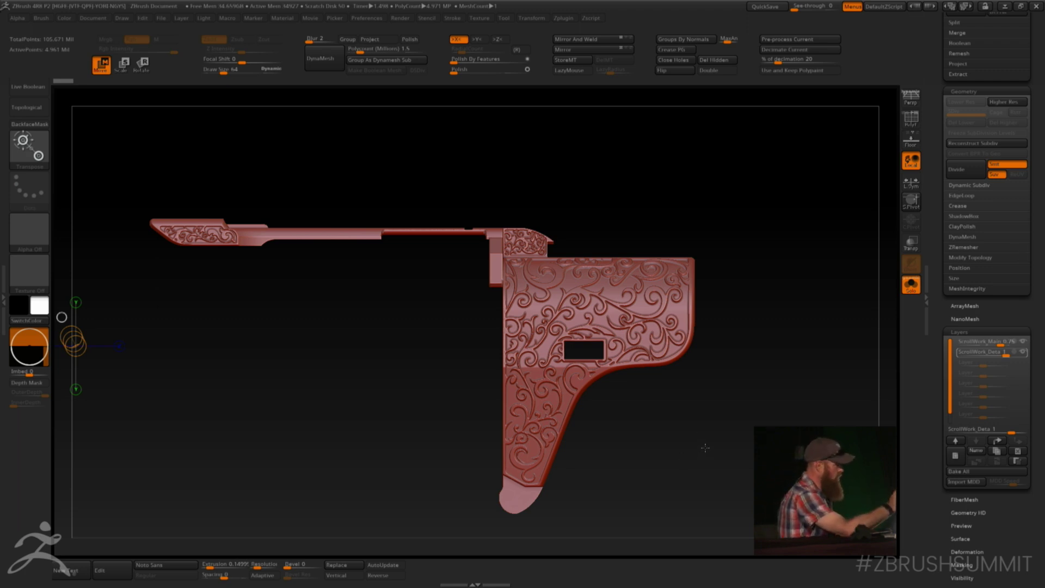
alt+drag(704, 454, 780, 466)
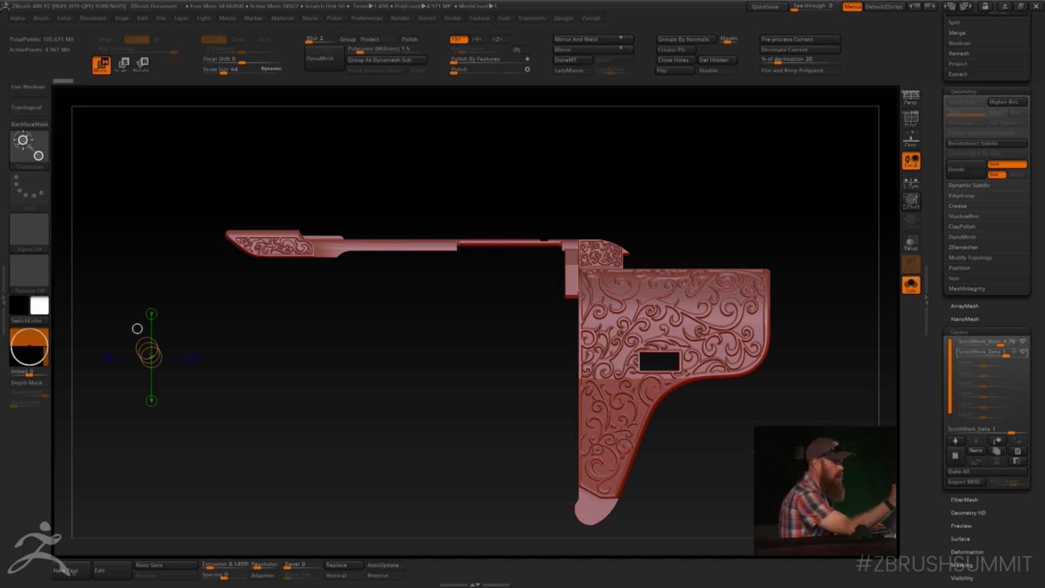
scroll(1028, 279, down, 3)
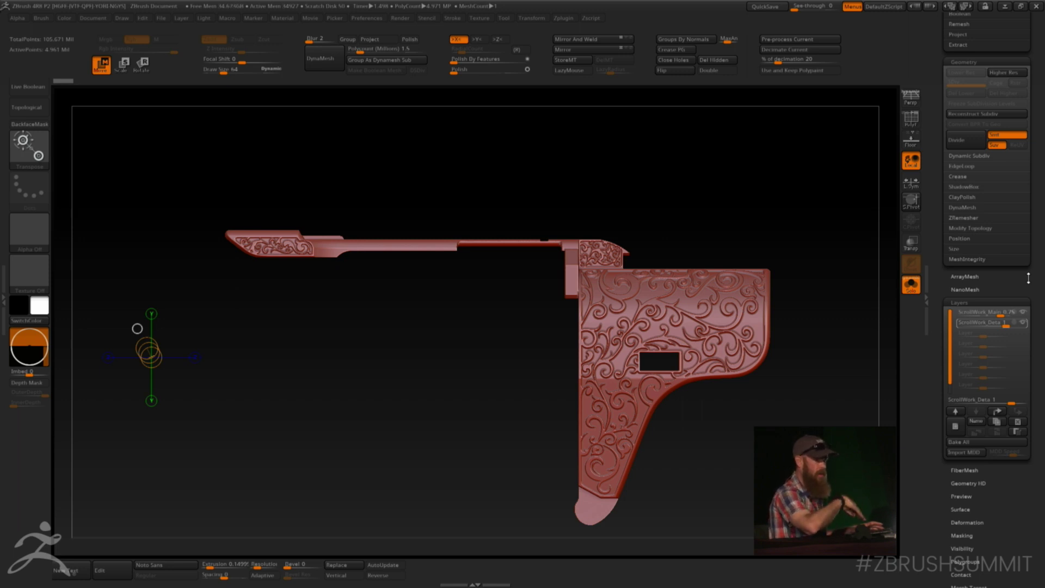
alt+drag(767, 405, 792, 392)
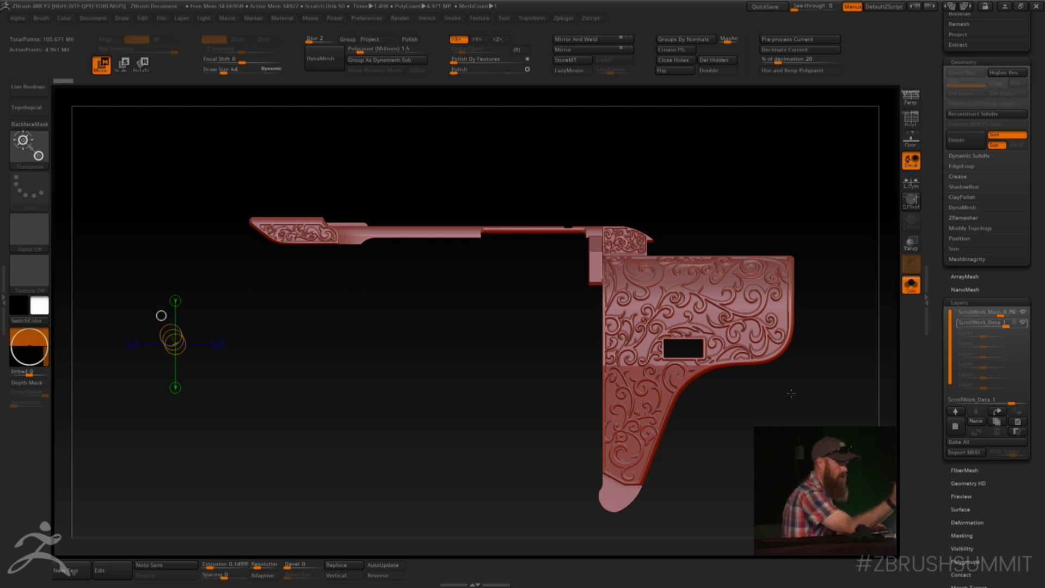
drag(887, 338, 809, 357)
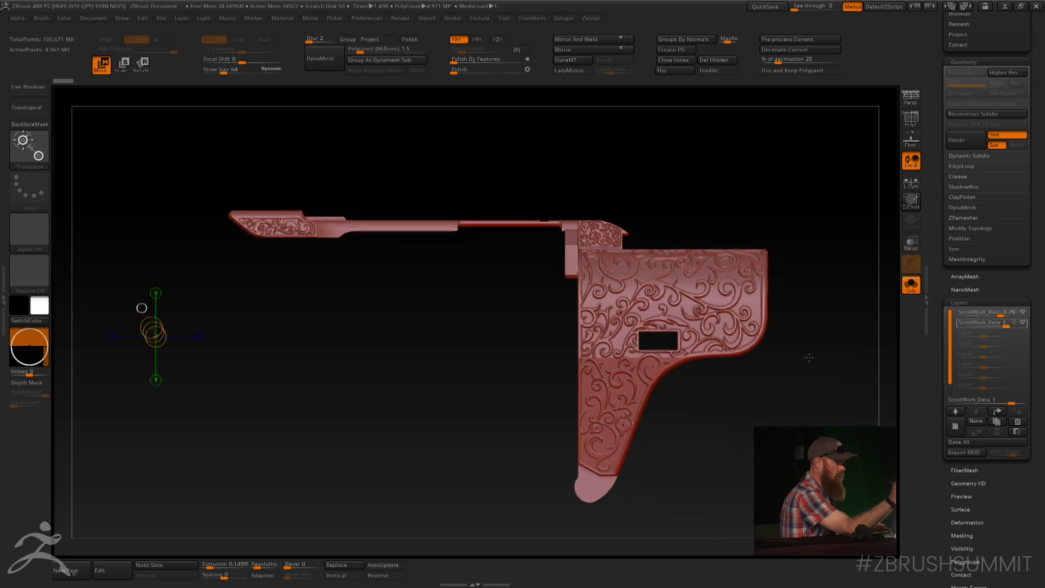
click(1024, 314)
click(1024, 323)
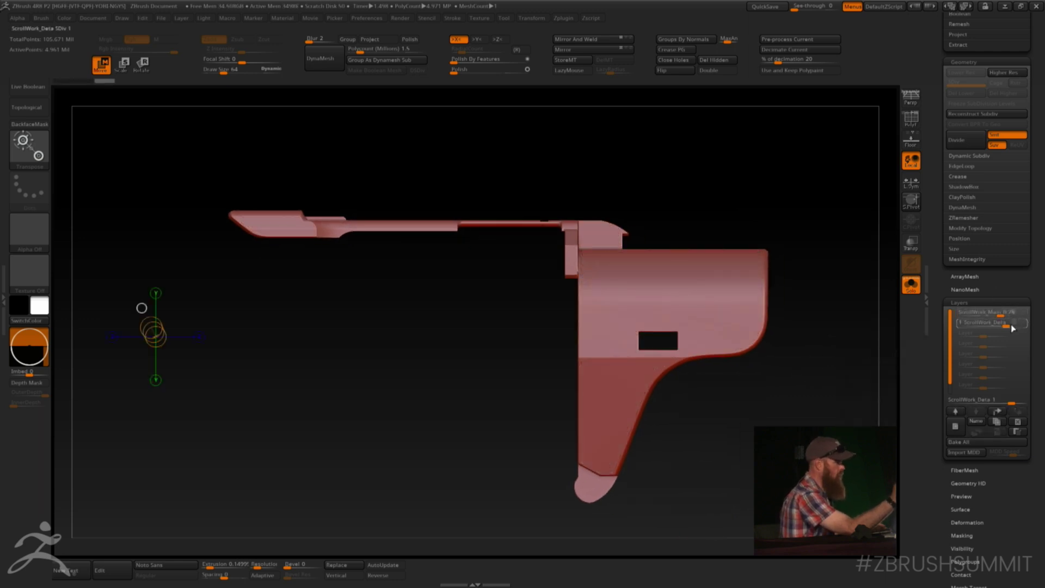
drag(849, 353, 785, 405)
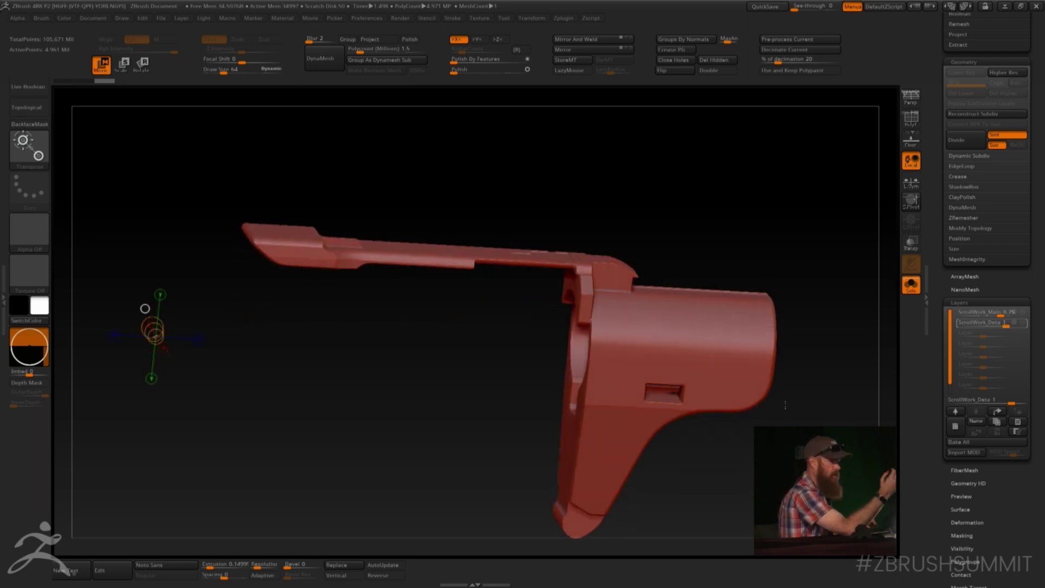
shift+drag(793, 393, 709, 468)
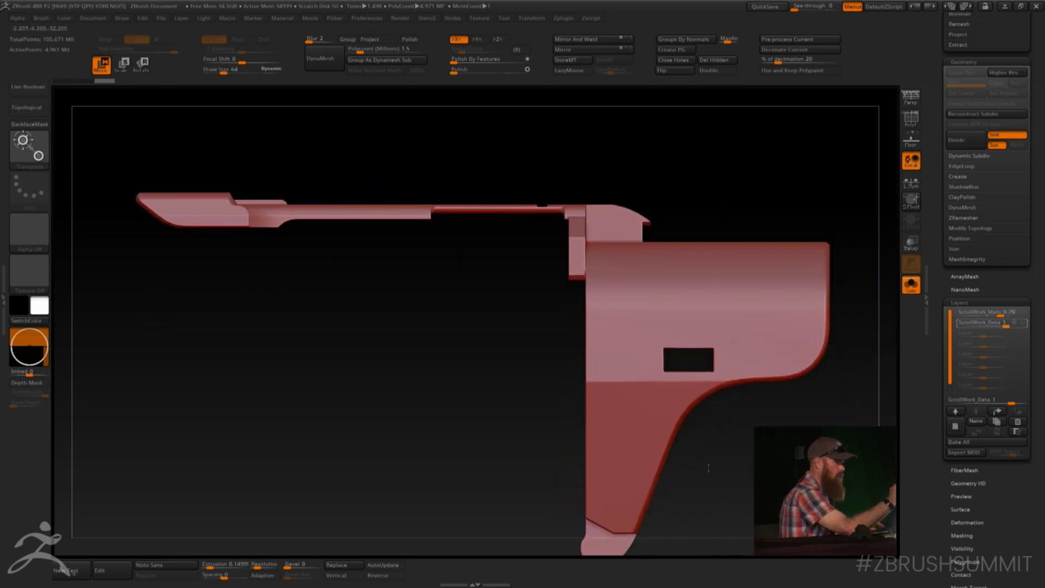
- Show the ScrollWork_Main layer and set its intensity to about -0.36 to invert the handguard's main engraving
click(1025, 313)
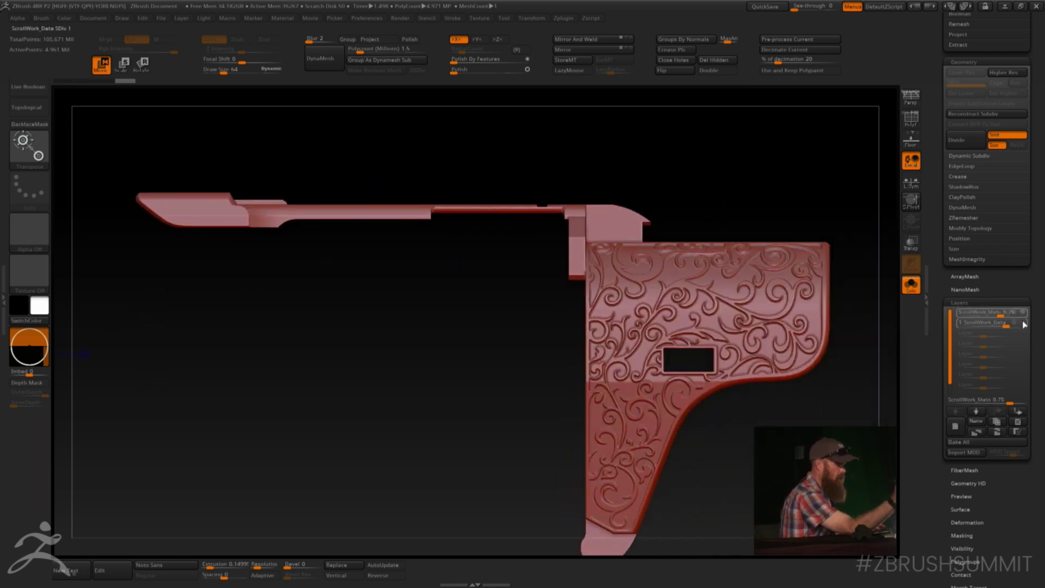
click(995, 320)
drag(996, 314, 972, 312)
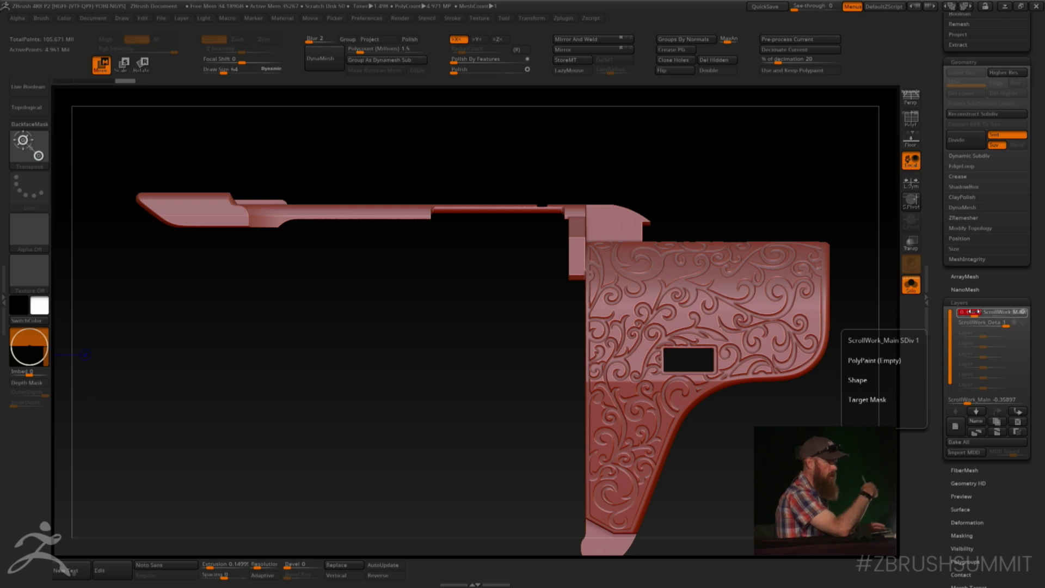
- Show the ScrollWork_Deta layer on the handguard and set its intensity to 0
drag(828, 196, 828, 261)
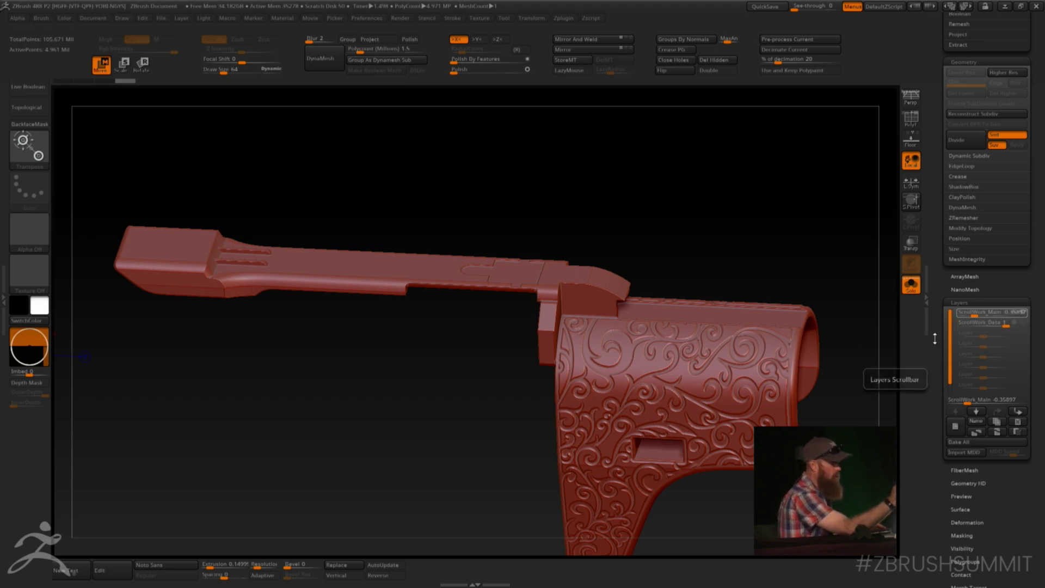
drag(851, 348, 851, 331)
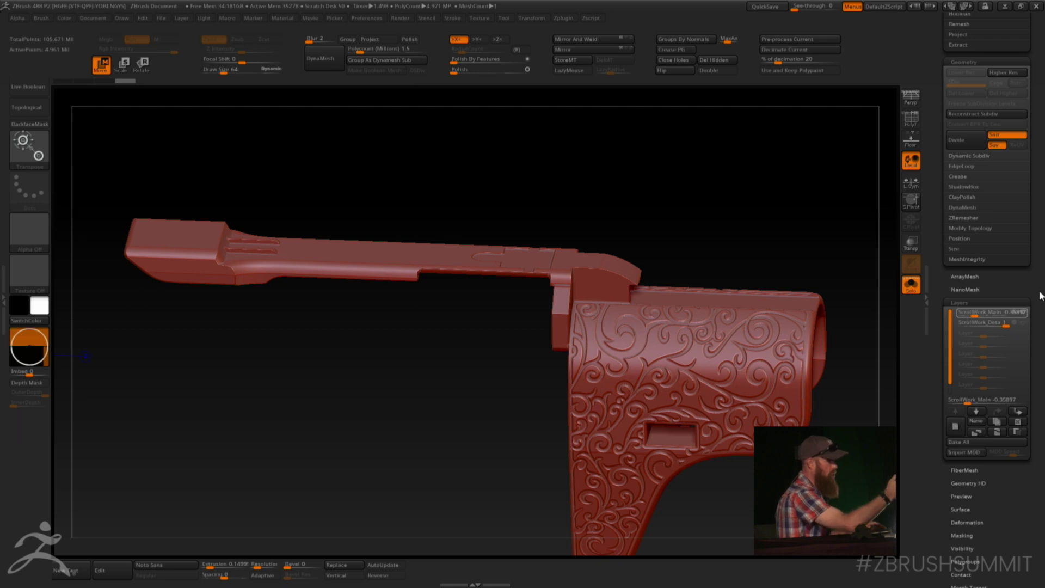
right_drag(618, 292, 661, 285)
click(995, 322)
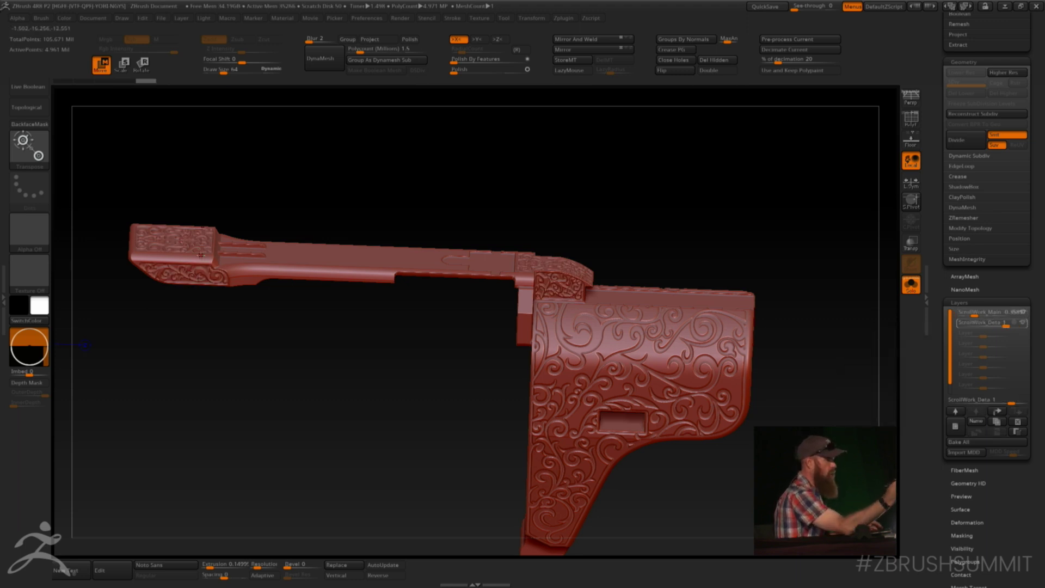
mouse_move(1010, 324)
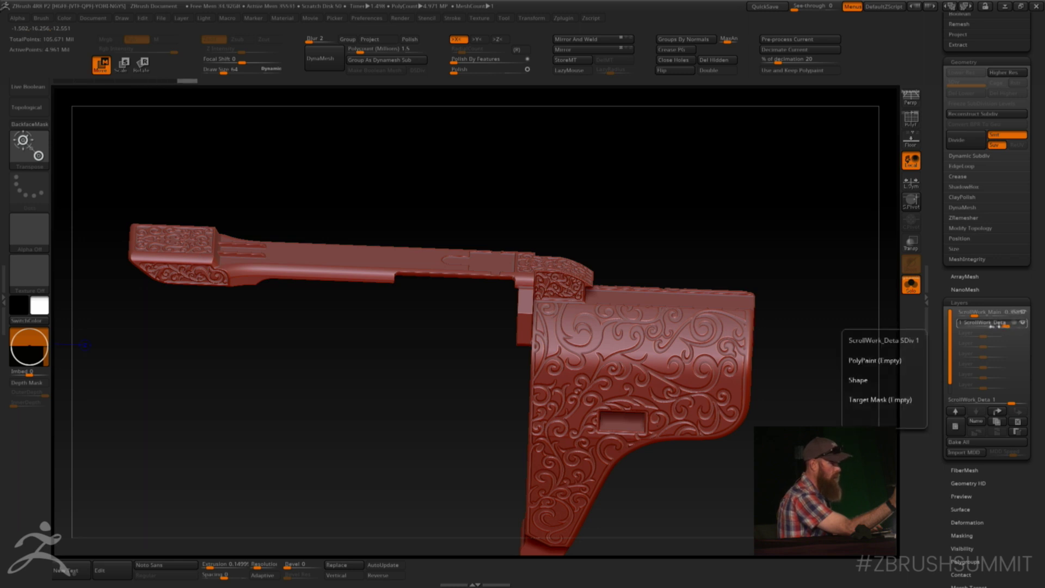
drag(1006, 326, 983, 326)
mouse_move(985, 326)
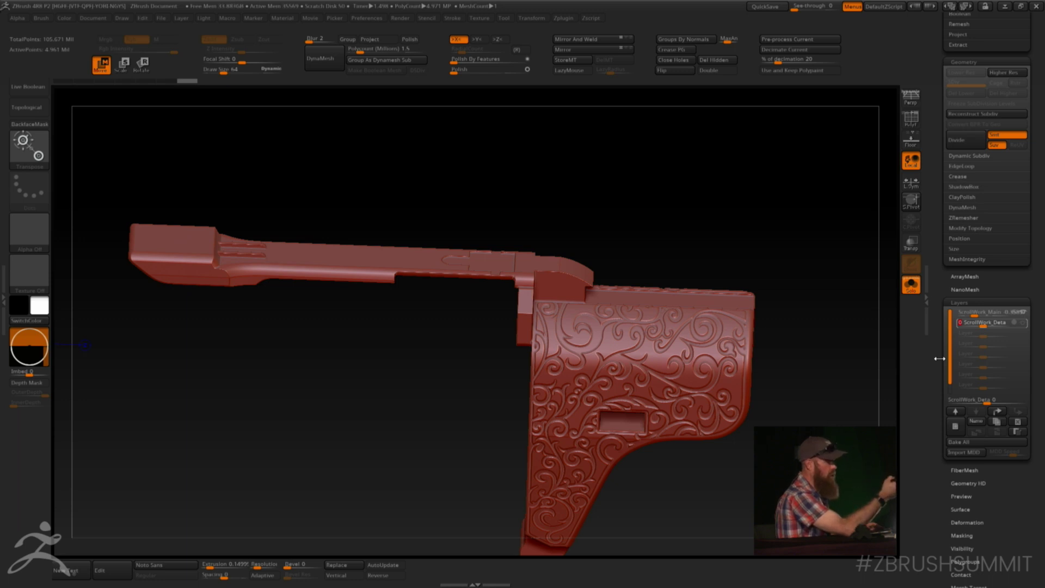
- Set the ScrollWork_Main layer's intensity to 1 and examine the handguard's engraving from the side
click(977, 313)
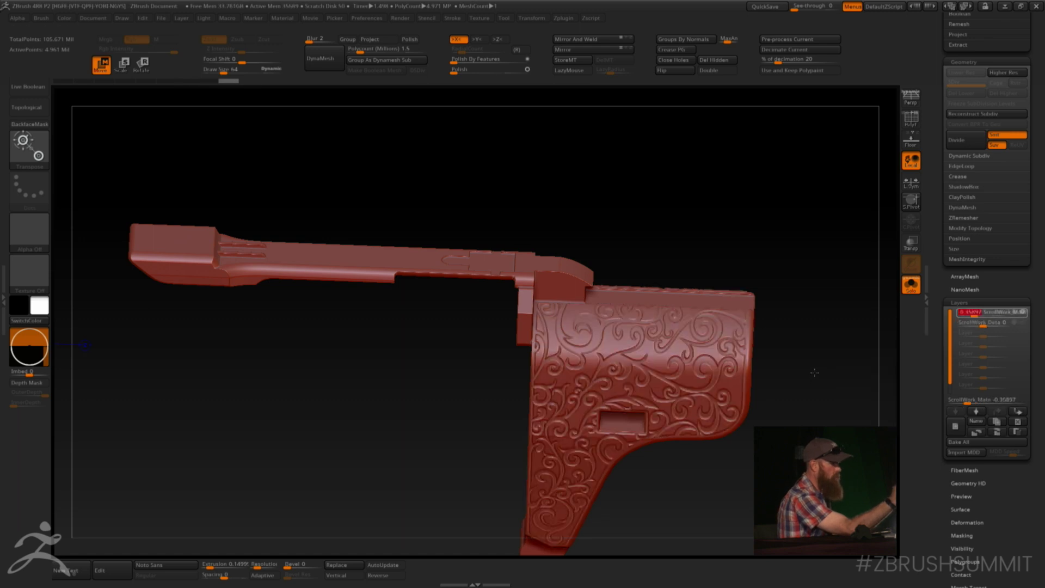
drag(977, 314, 1034, 317)
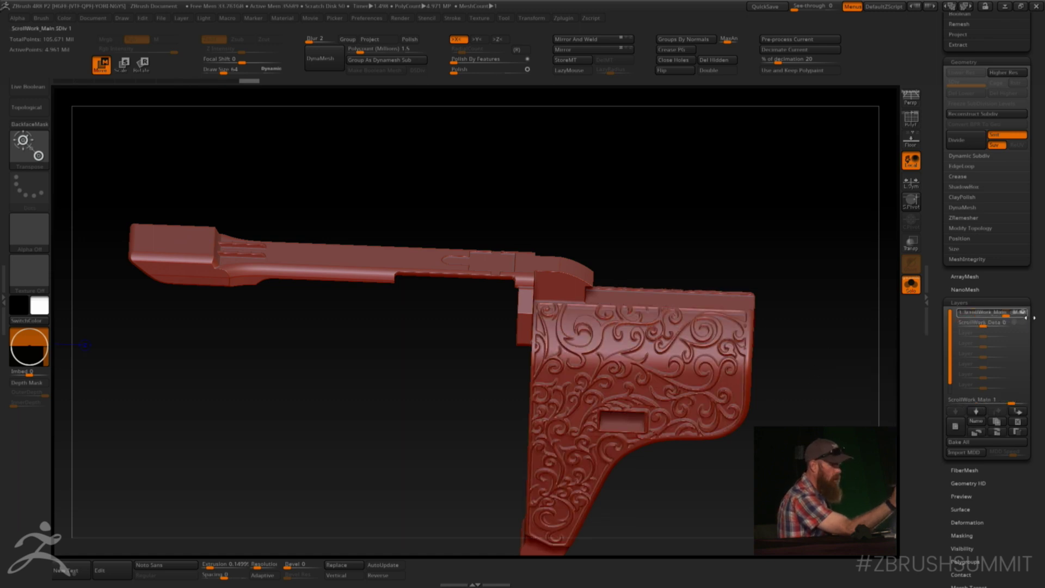
drag(821, 322, 819, 355)
alt+drag(795, 420, 668, 391)
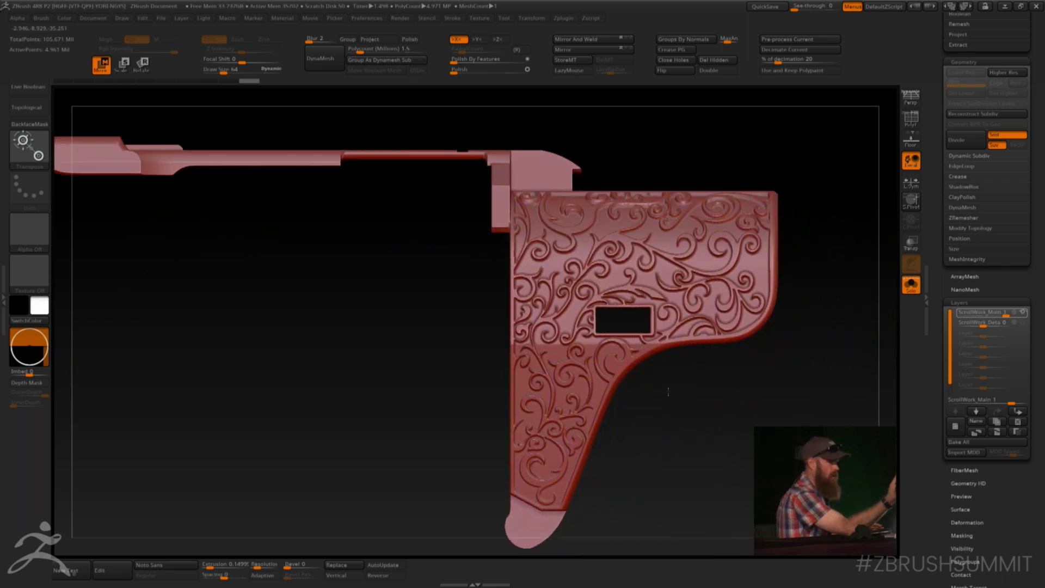
- Duplicate the ScrollWork_Main layer three times to multiply the depth of the handguard's engraving
click(996, 423)
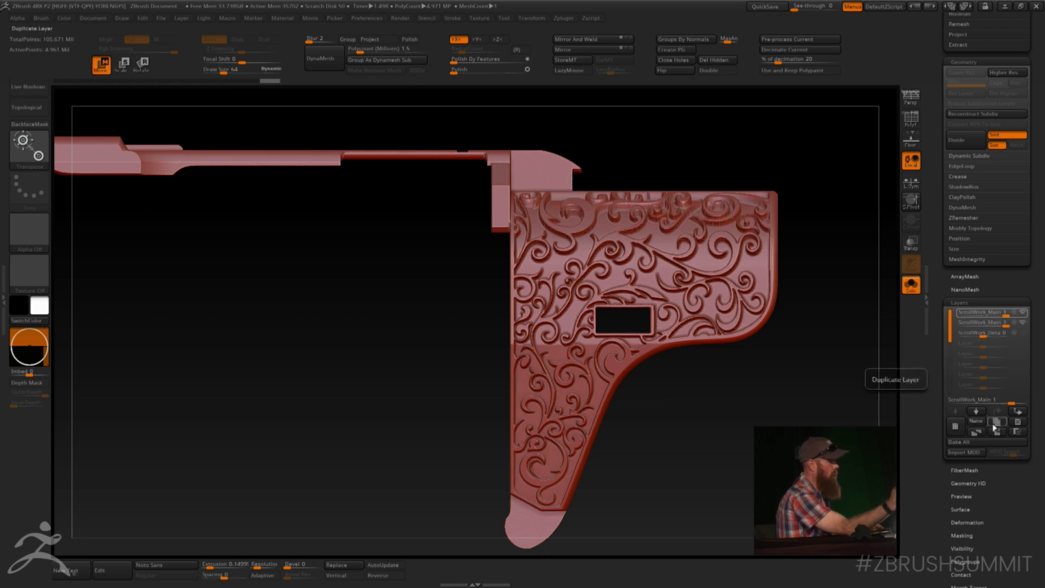
click(997, 424)
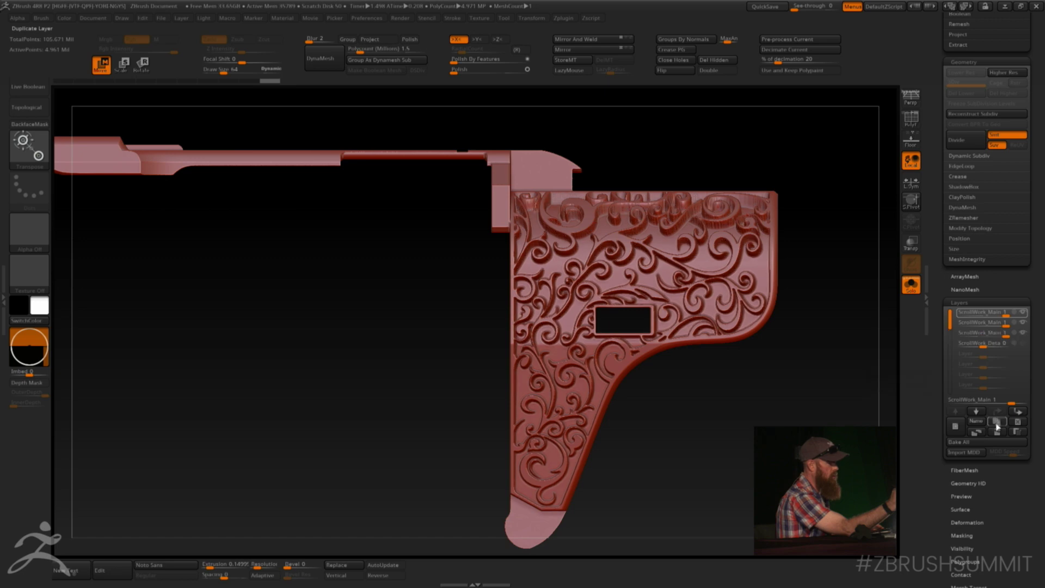
click(996, 423)
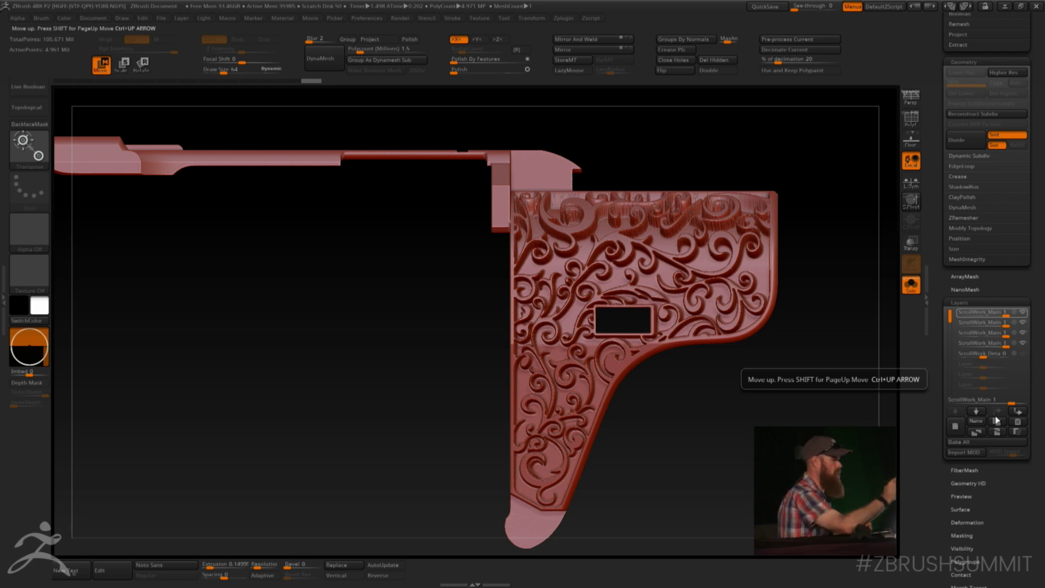
- Undo the ScrollWork_Main layer duplications and the last change to its intensity
key(ctrl+z)
key(ctrl+z)
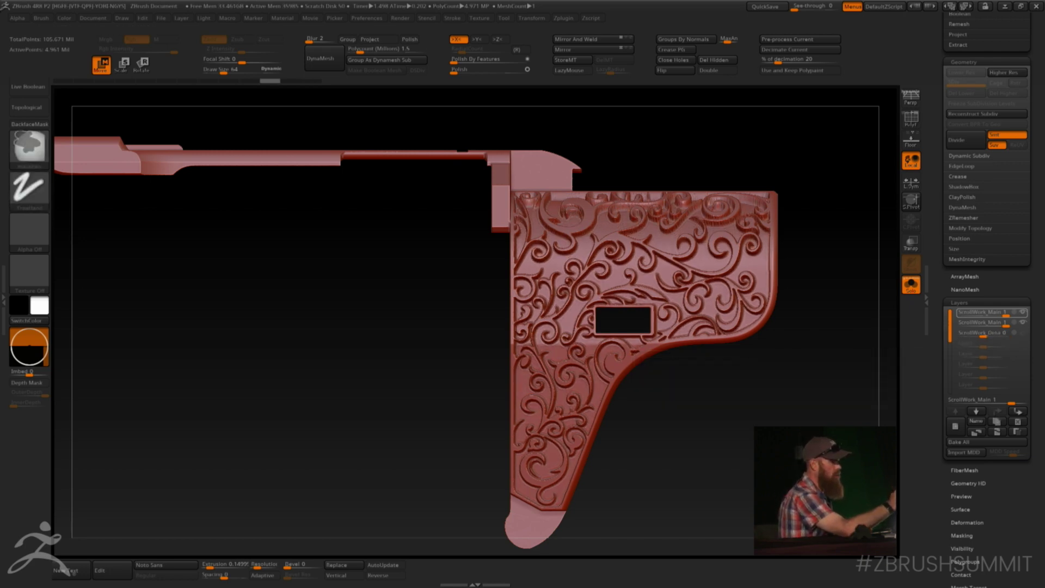
key(ctrl+z)
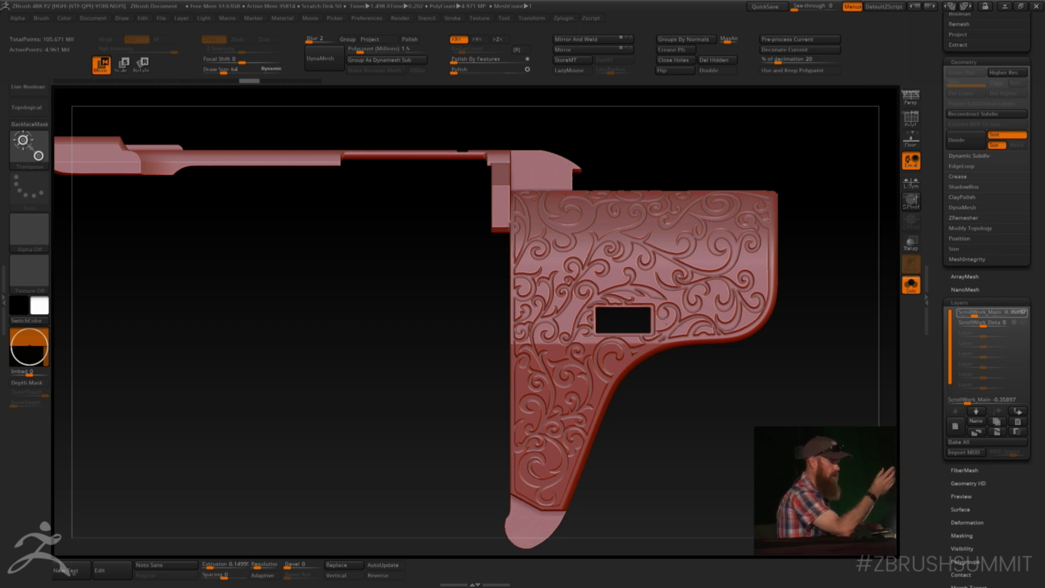
- Show the whole gun again and examine the handguard's engraving alongside the cylinder, barrel and front grip
alt+drag(735, 420, 847, 386)
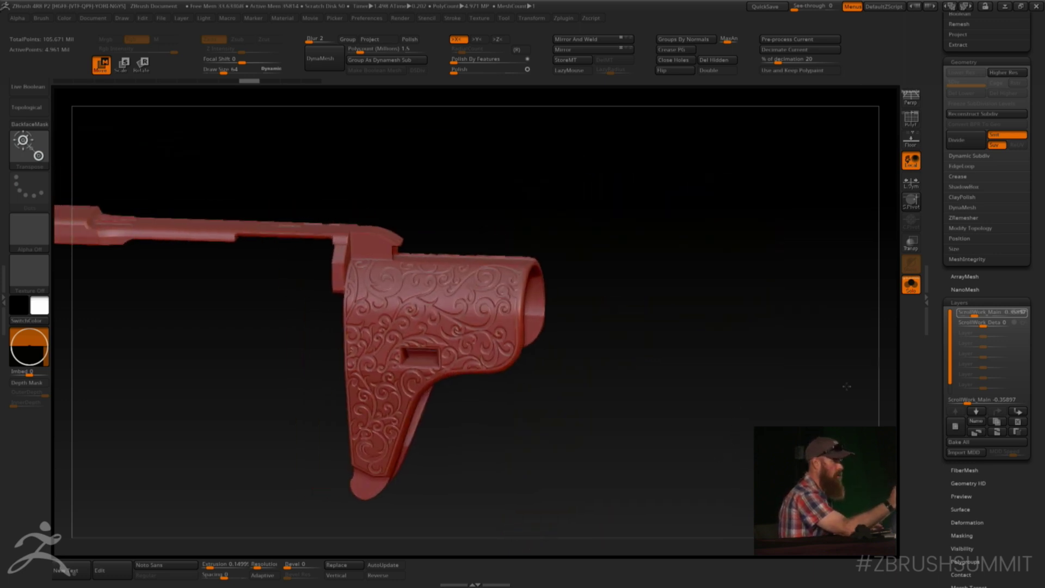
drag(993, 276, 971, 443)
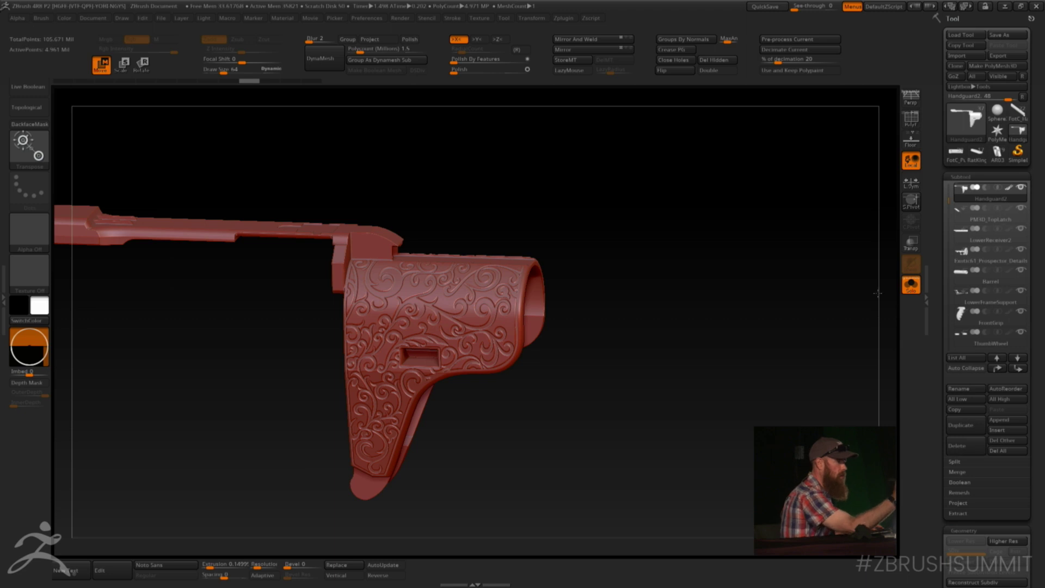
click(911, 284)
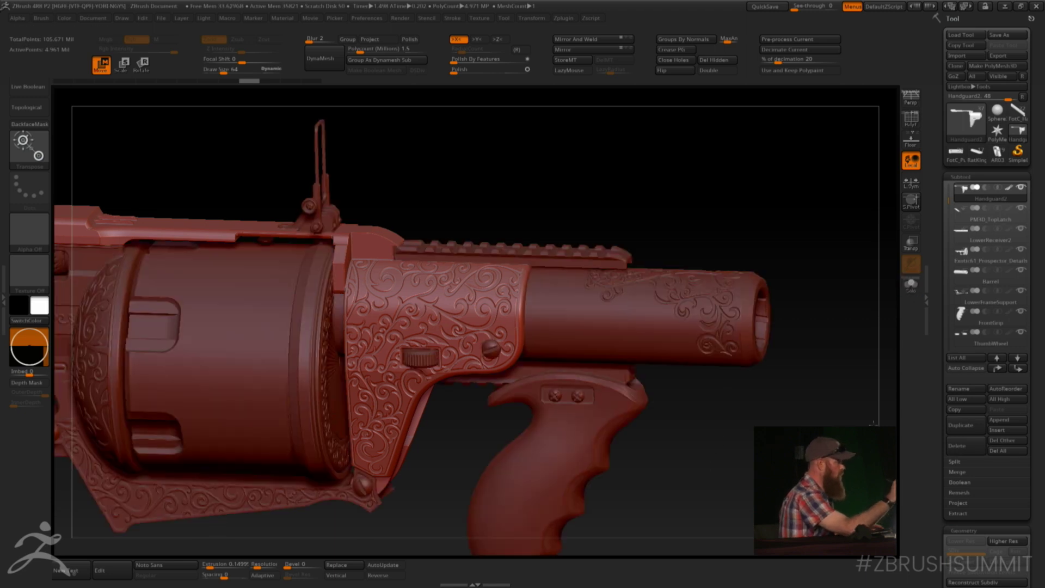
mouse_move(873, 423)
alt+mouse_down()
mouse_move(866, 412)
mouse_move(934, 401)
alt+mouse_up()
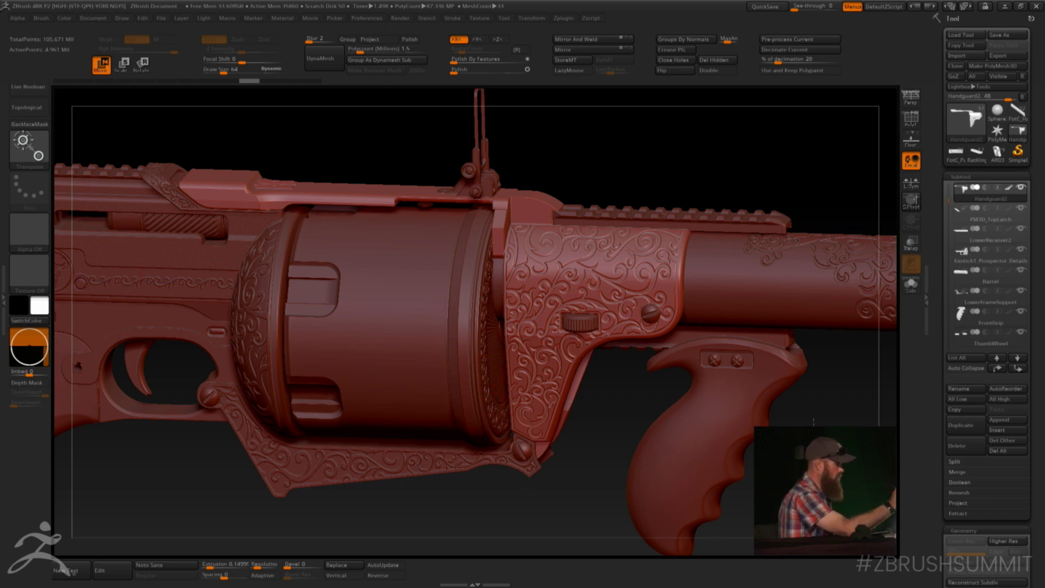
shift+drag(866, 413, 812, 413)
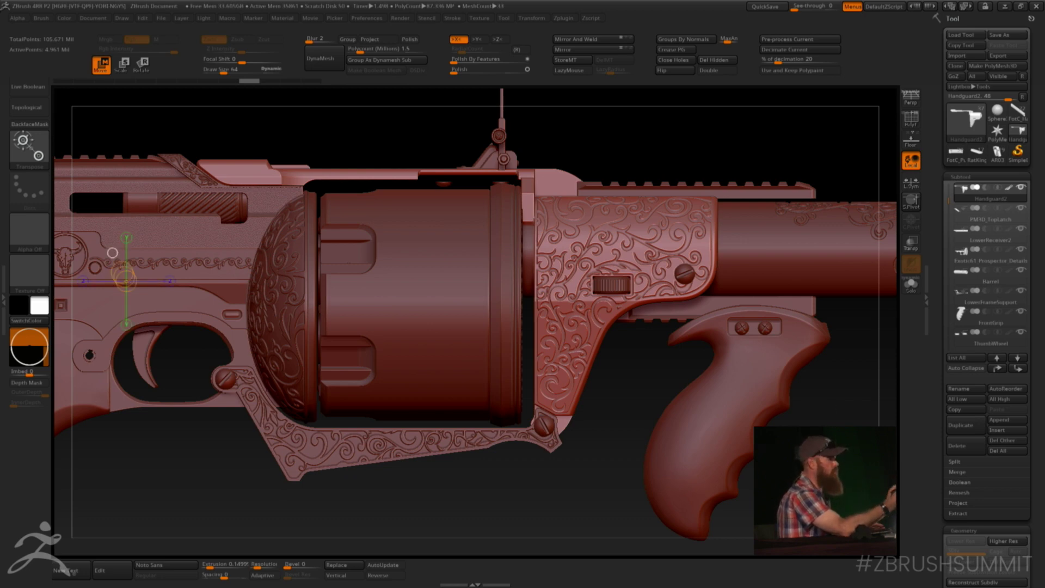
alt+drag(825, 422, 845, 413)
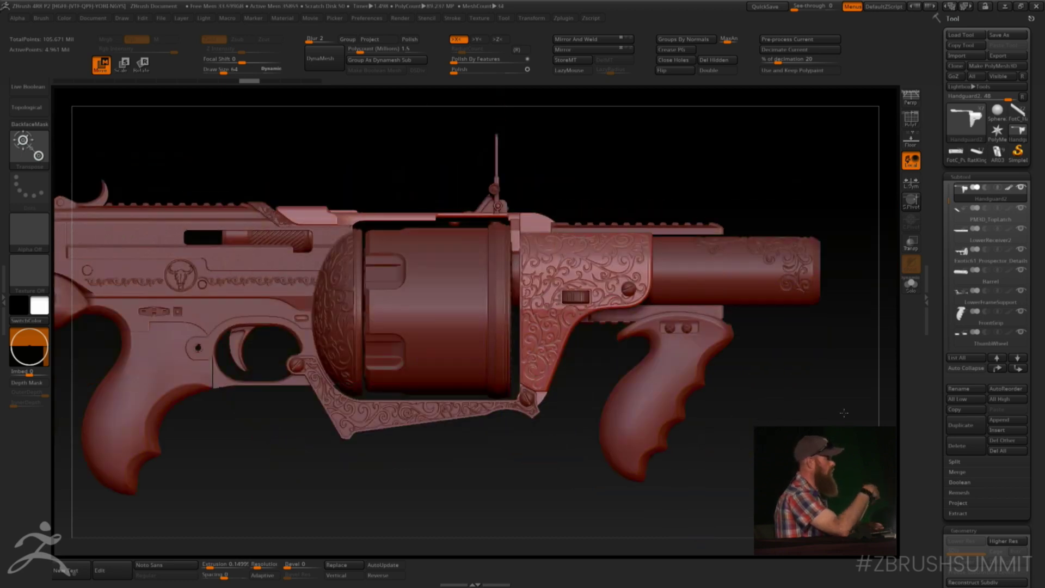
- Examine the gun from slightly above, and isolate the Prospector subtool to show the complete assembled gun
key(y)
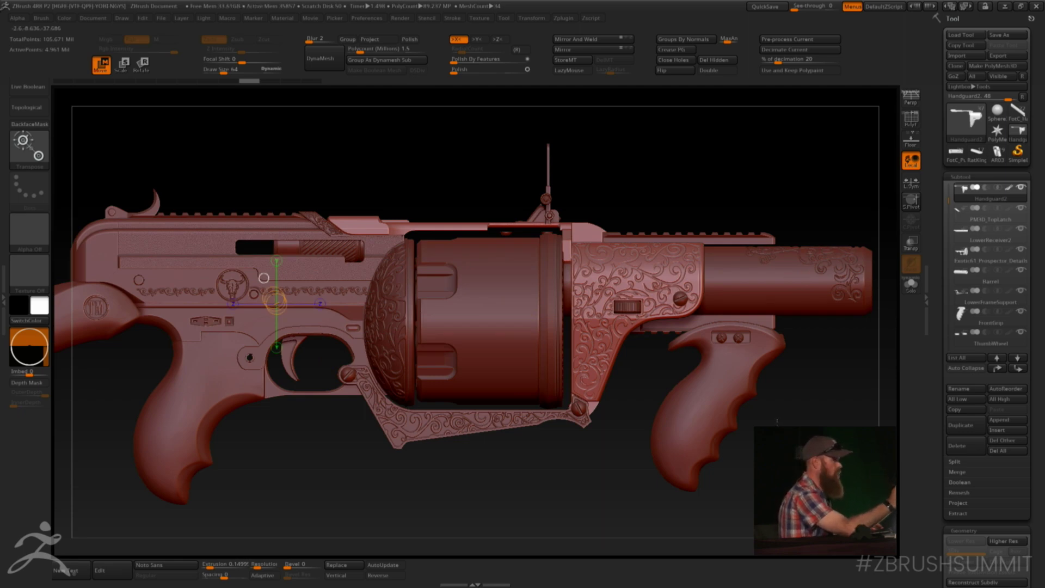
drag(778, 422, 757, 441)
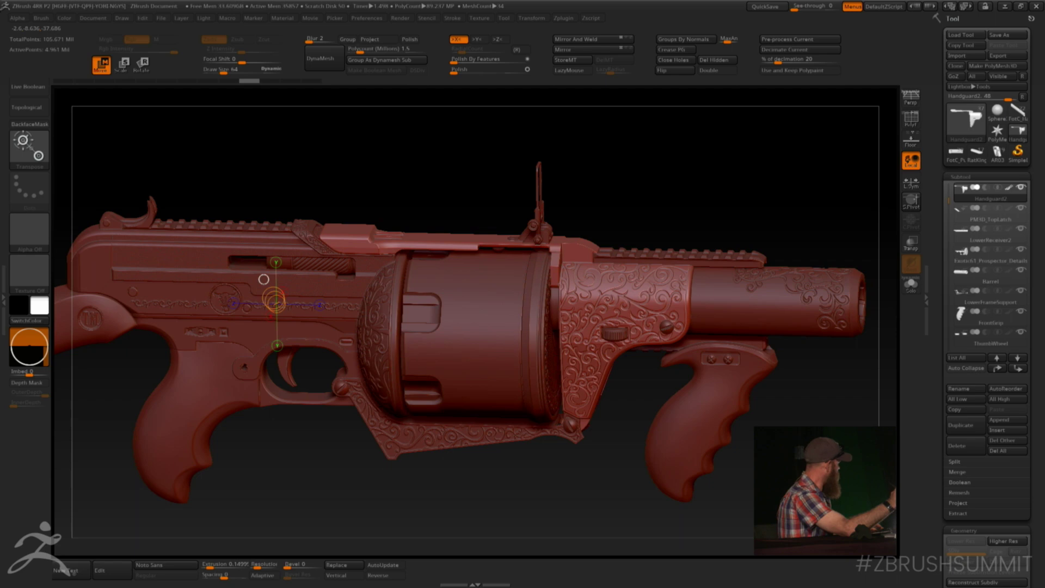
right_drag(263, 279, 265, 280)
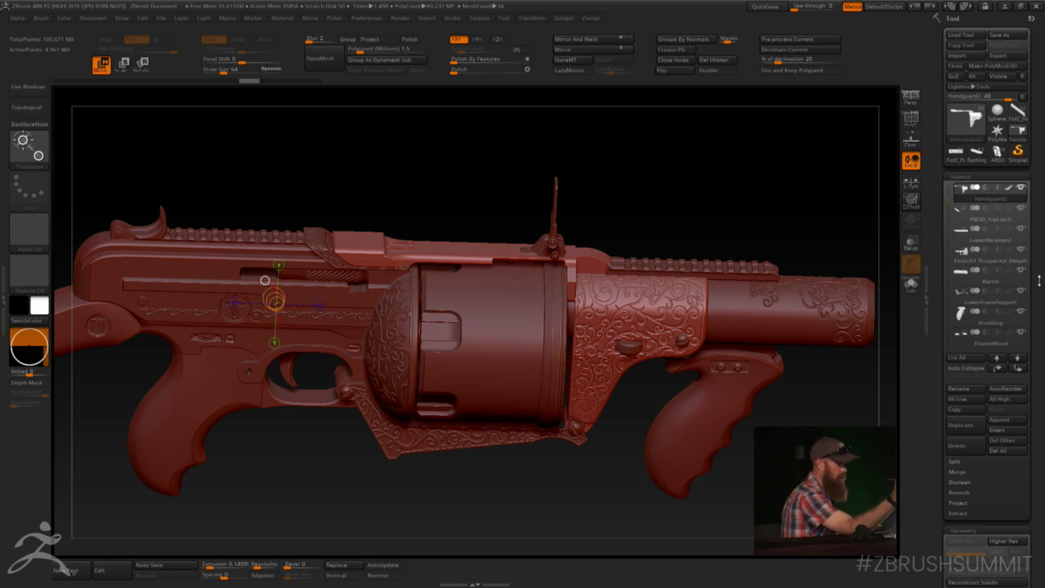
scroll(962, 195, up, 3)
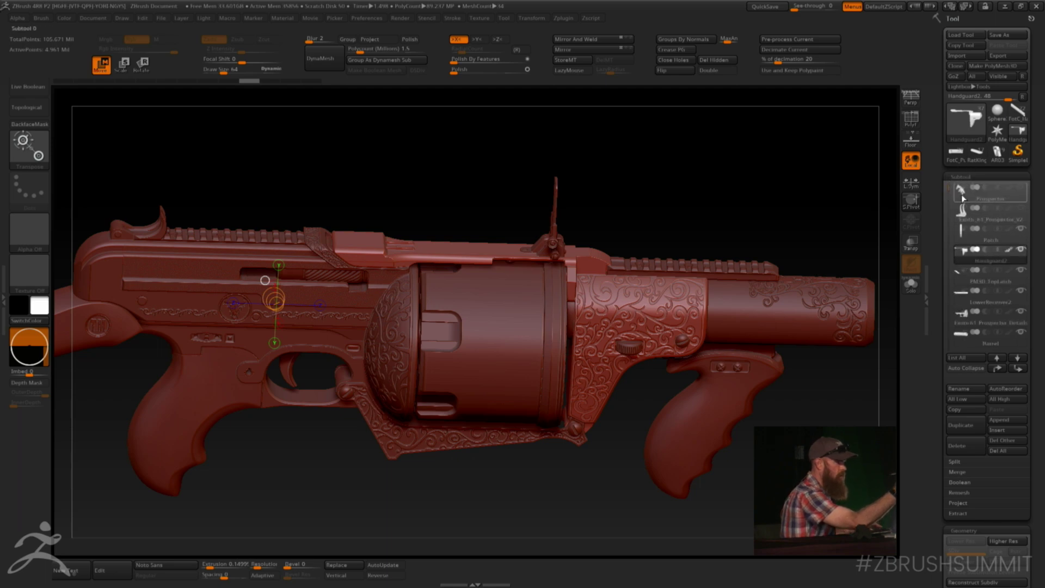
click(966, 193)
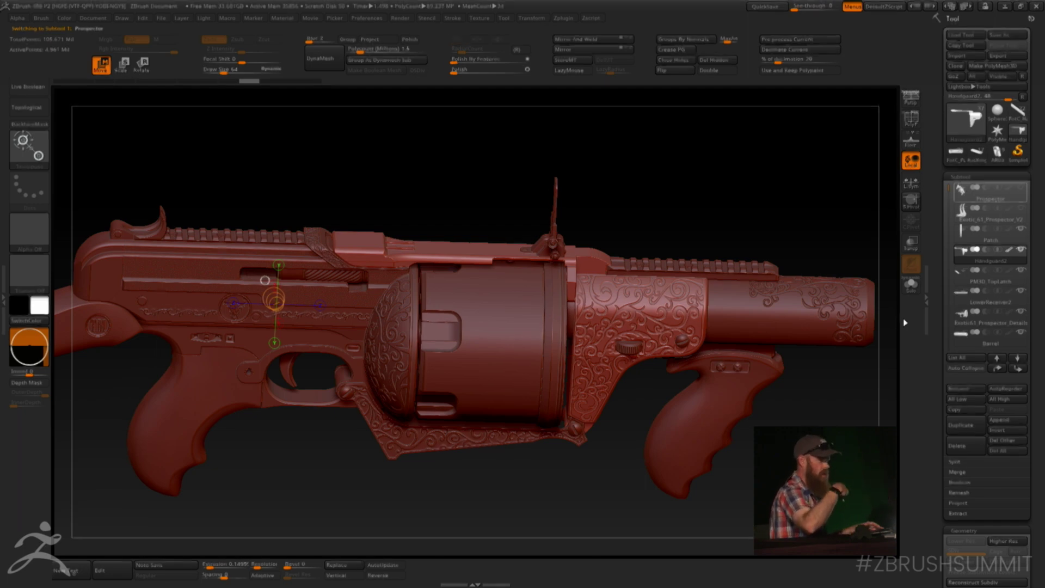
click(911, 283)
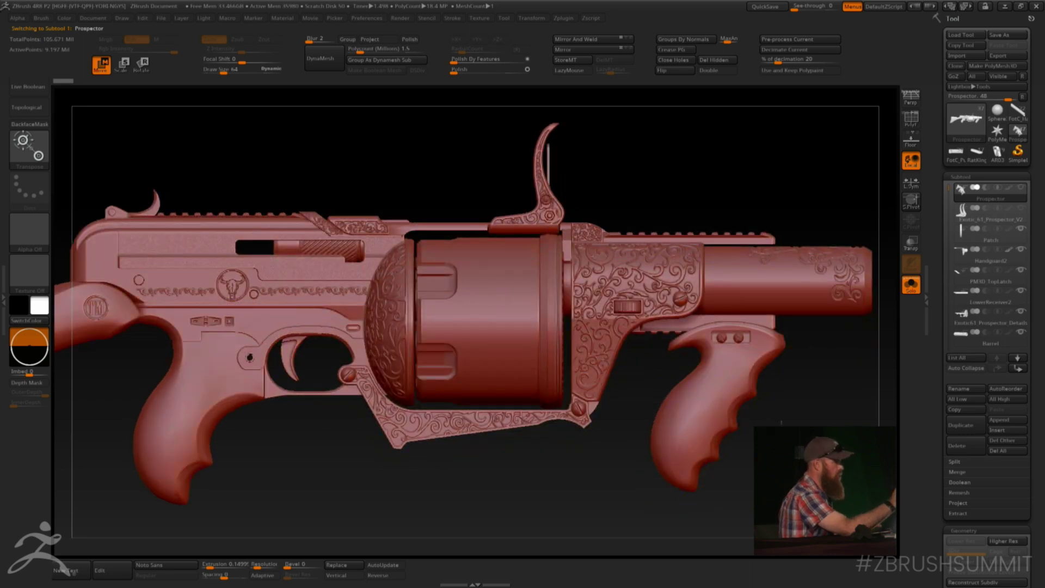
- Examine the complete Prospector gun from stock to muzzle in side and angled front views
ctrl+right_drag(765, 418, 799, 411)
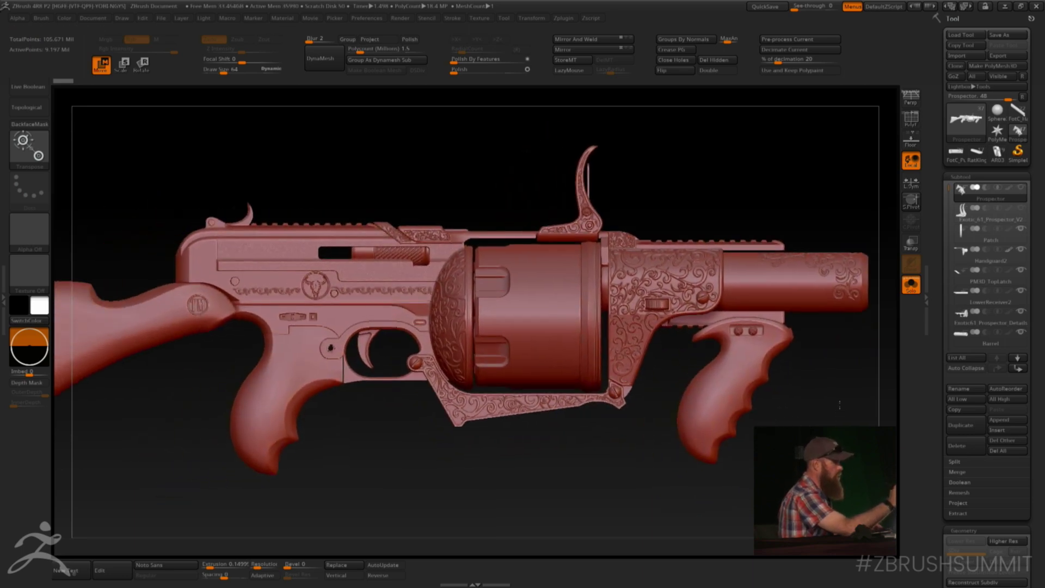
drag(798, 411, 776, 406)
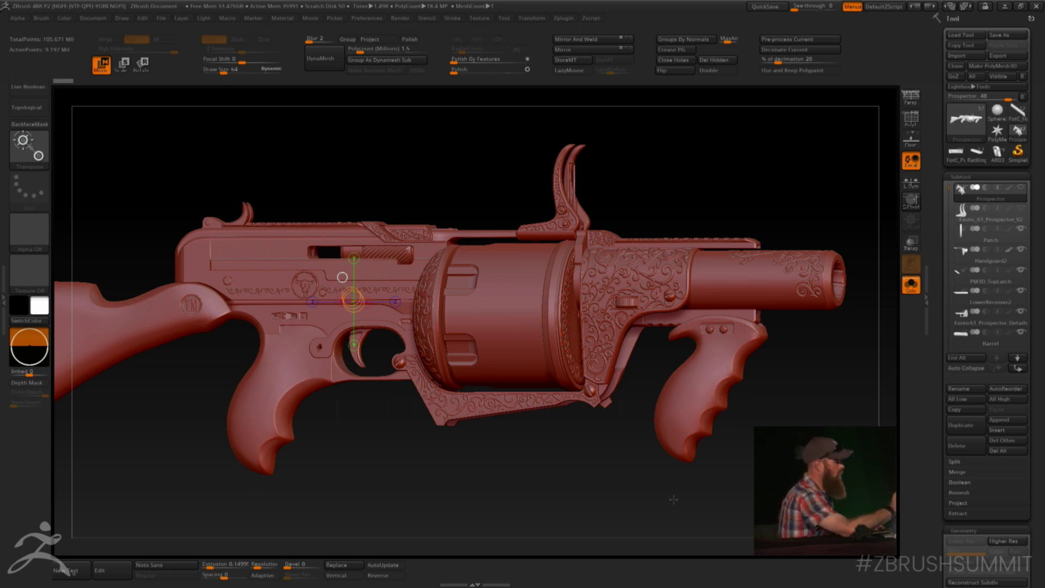
ctrl+right_drag(673, 503, 672, 491)
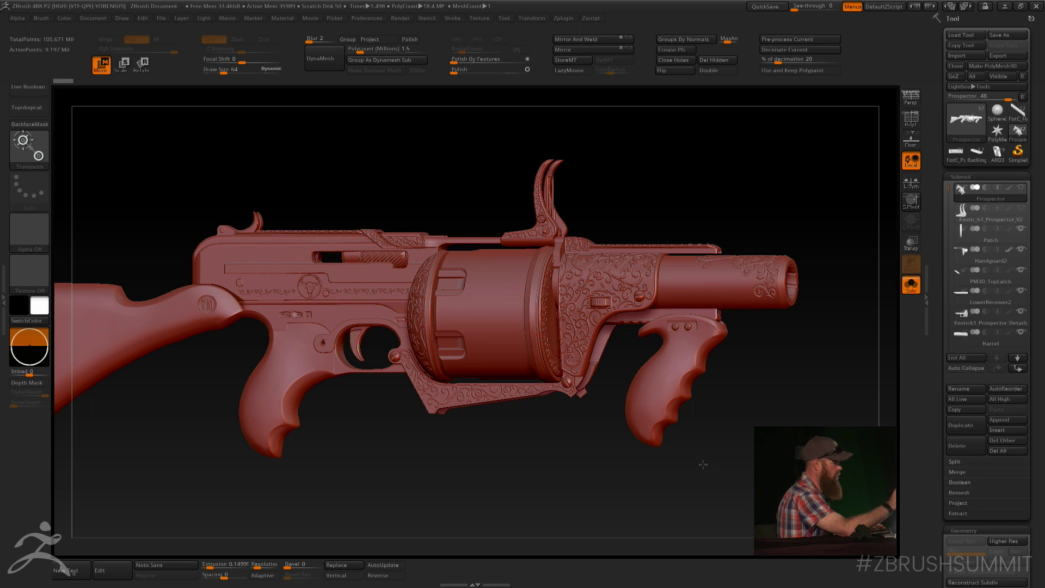
alt+right_drag(343, 277, 413, 283)
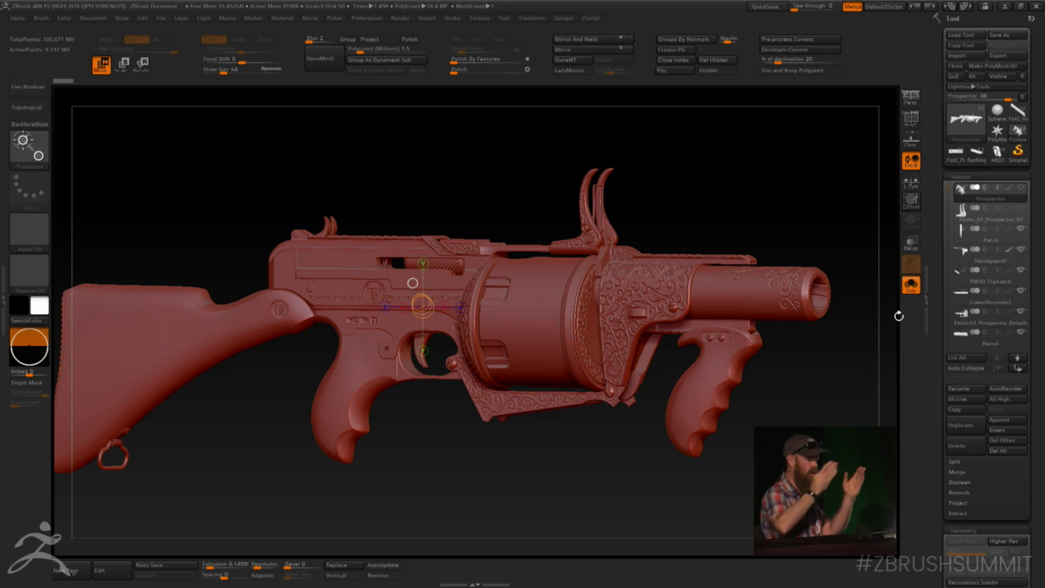
shift+drag(698, 492, 724, 503)
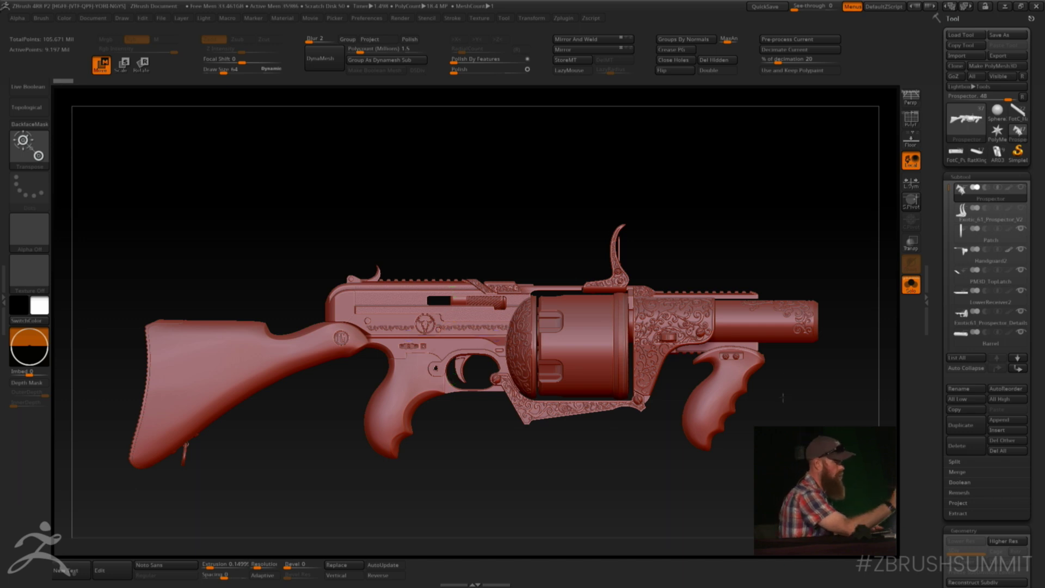
drag(723, 503, 772, 407)
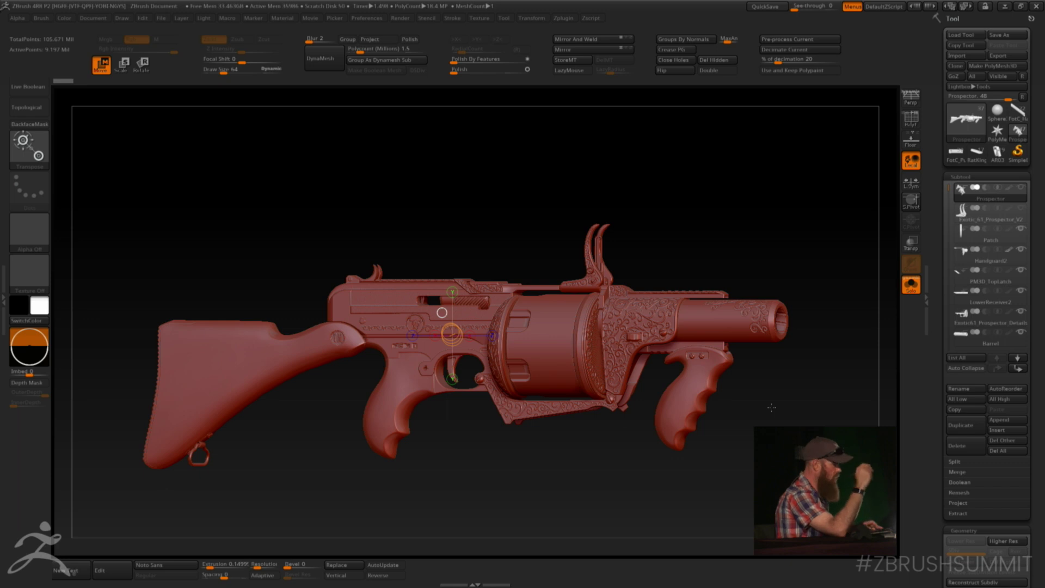
drag(772, 408, 730, 373)
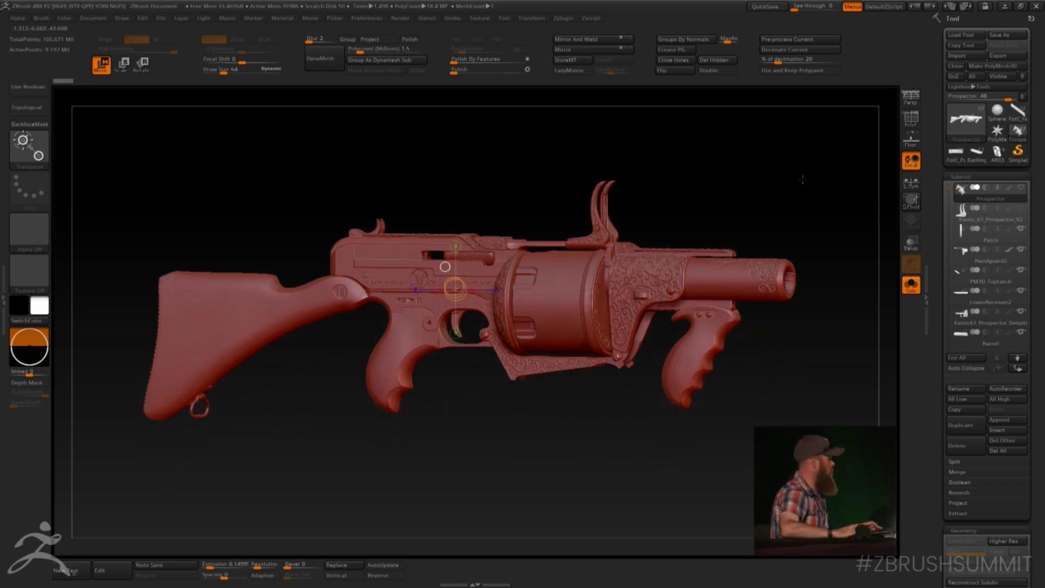
- Switch to Photos and review the revolver concept images VGD2_HC_1.jpg, VGD2_HC_2.jpg and VGD2_HC_3.jpg in order
key(alt+Tab)
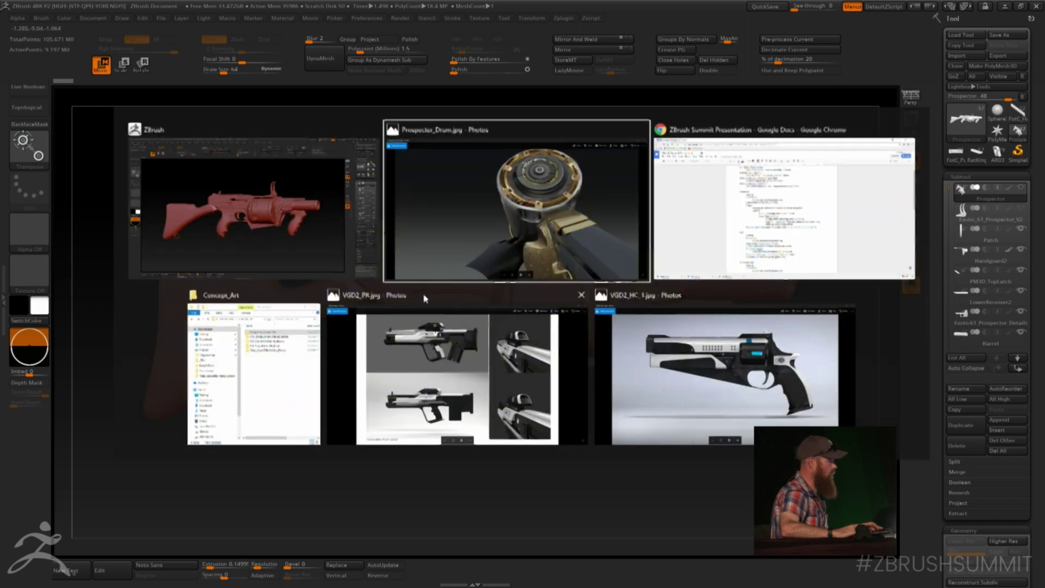
click(710, 391)
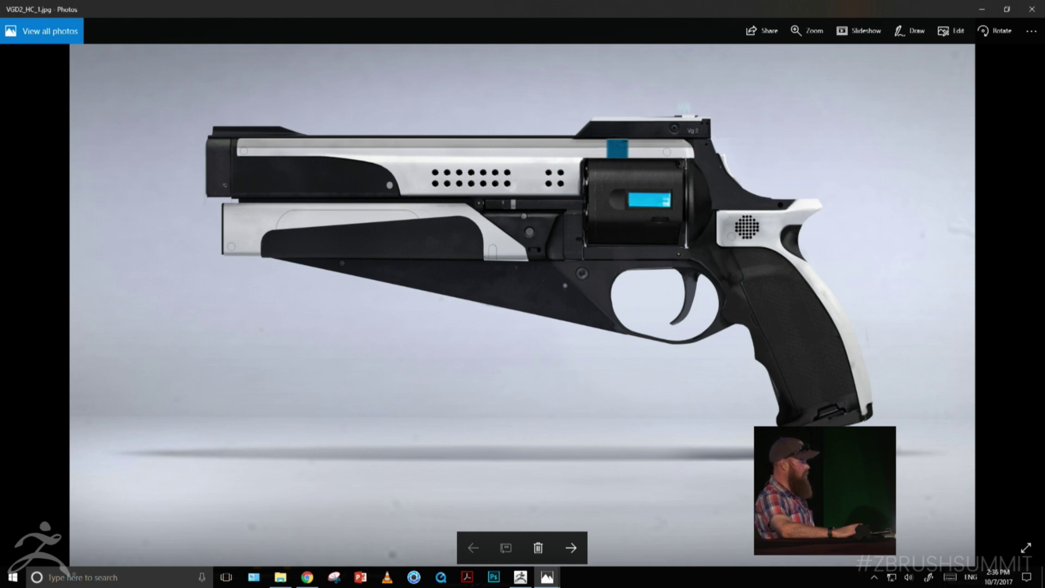
key(Tab)
key(Tab)
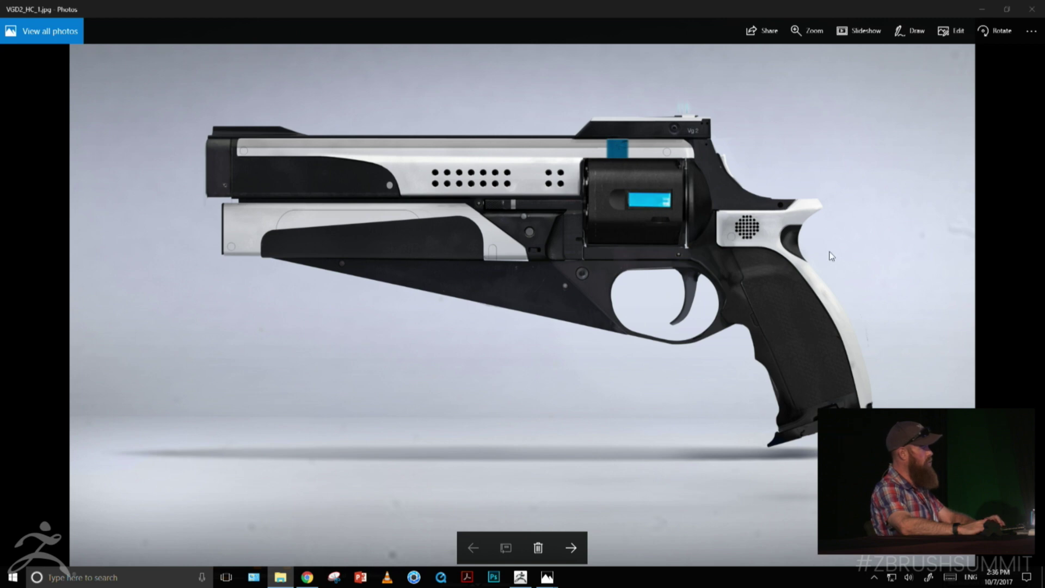
key(Right)
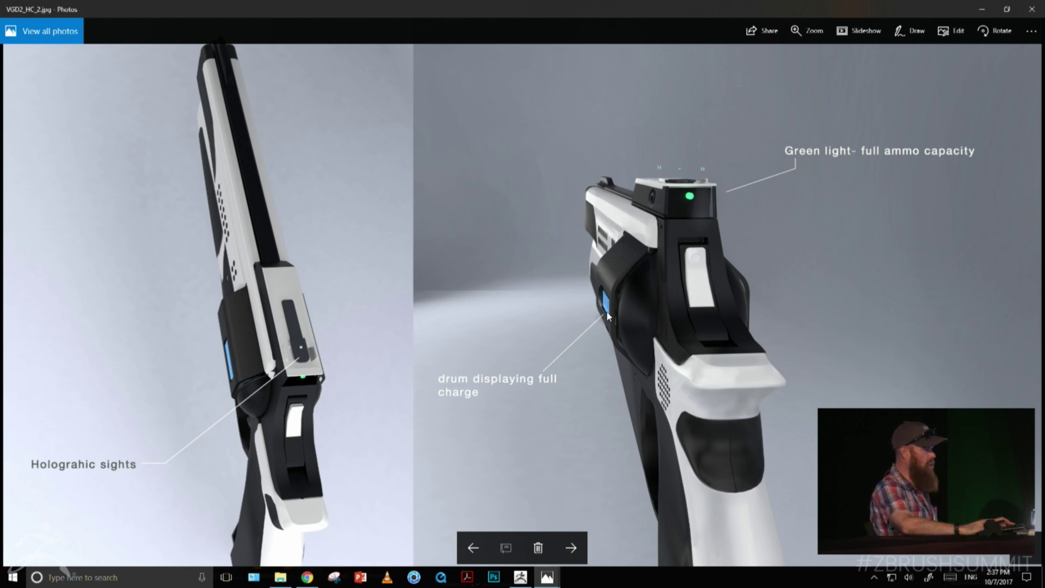
key(Right)
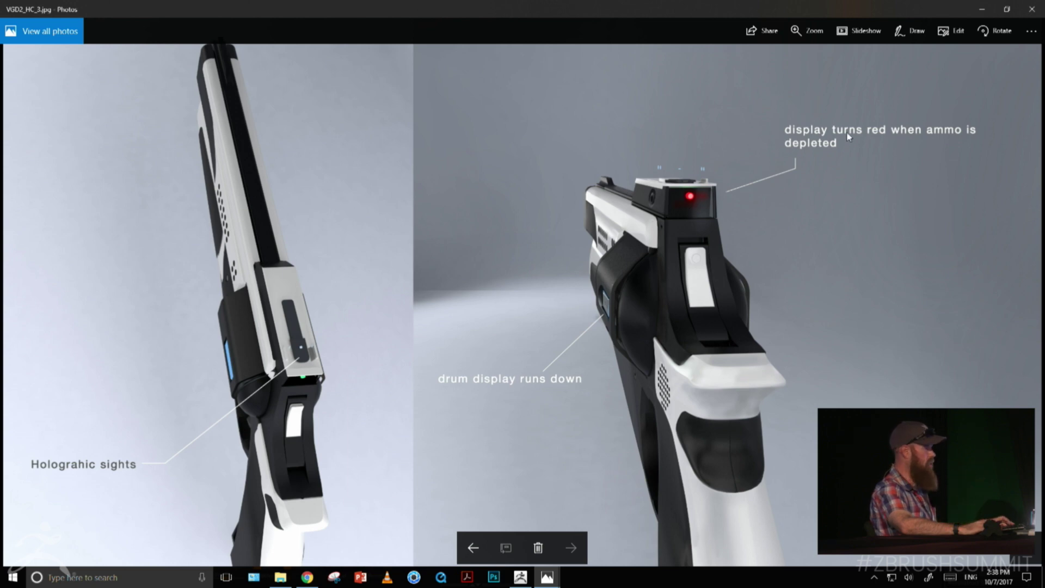
- Return to ZBrush, isolate the Stock subtool, and frame it from the side with its polygroup colours shown
key(alt+Tab)
click(737, 213)
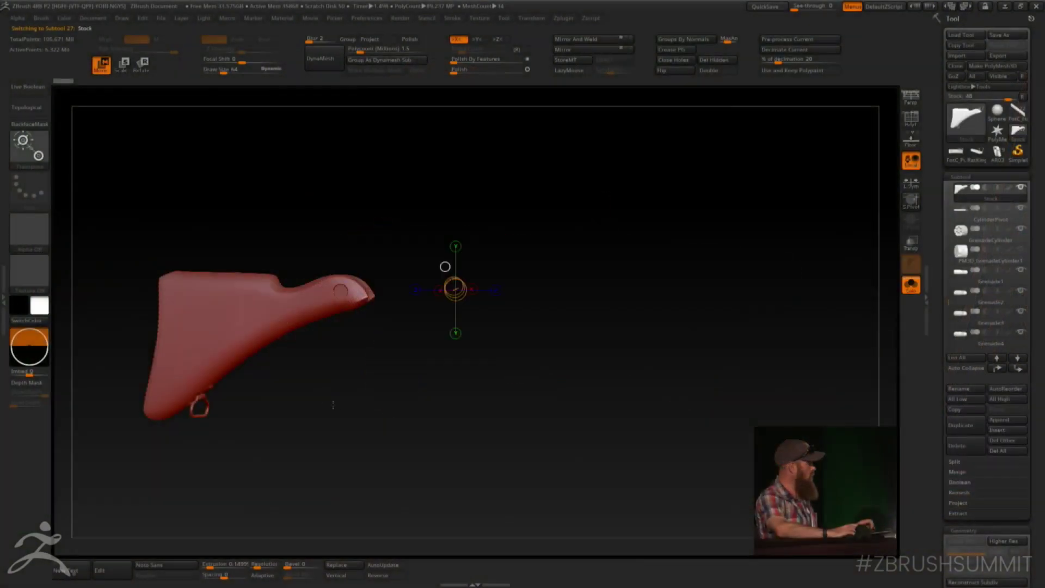
key(f)
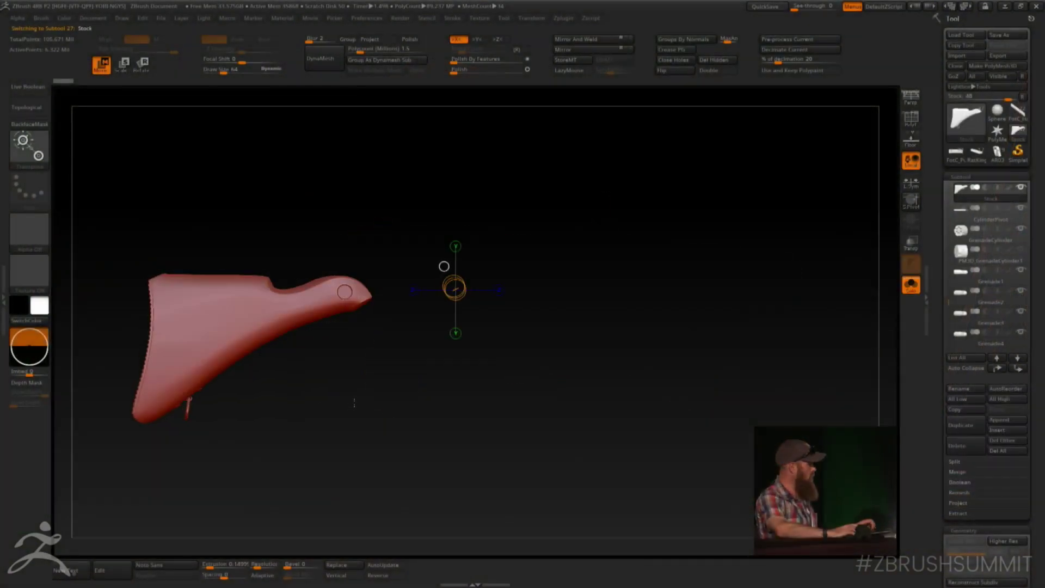
key(shift+f)
alt+drag(569, 418, 601, 516)
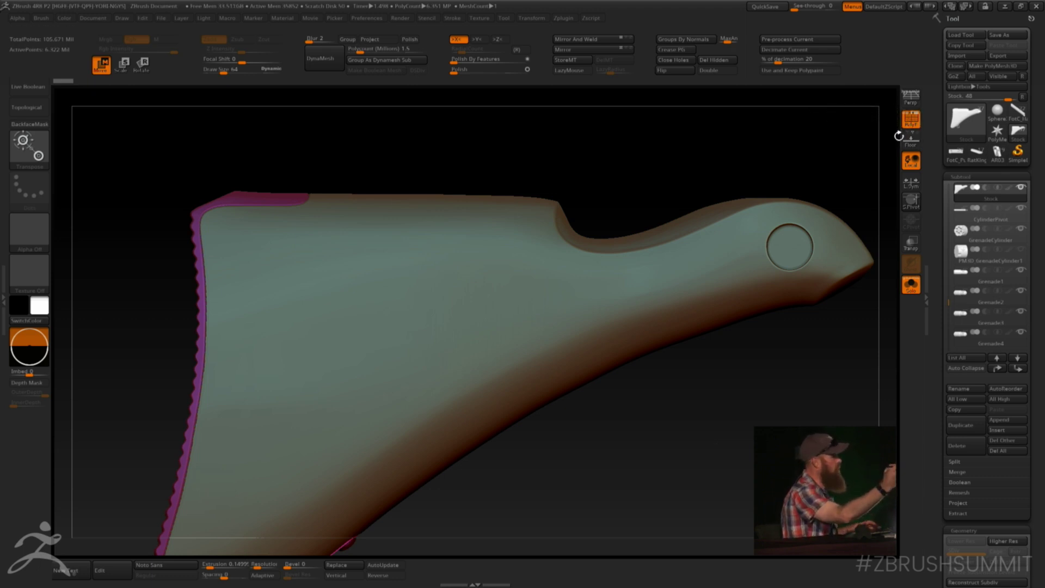
- Split the butt plate polygroup off the stock body into a separate subtool, and check the remaining body at an angle
ctrl+click(503, 320)
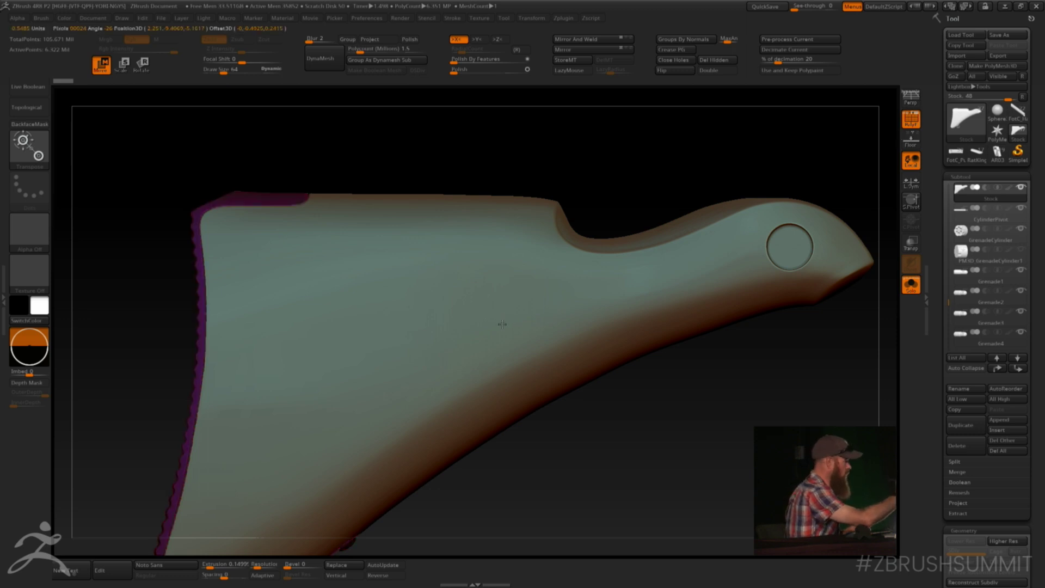
key(q)
ctrl+drag(557, 429, 566, 439)
ctrl+shift+click(533, 369)
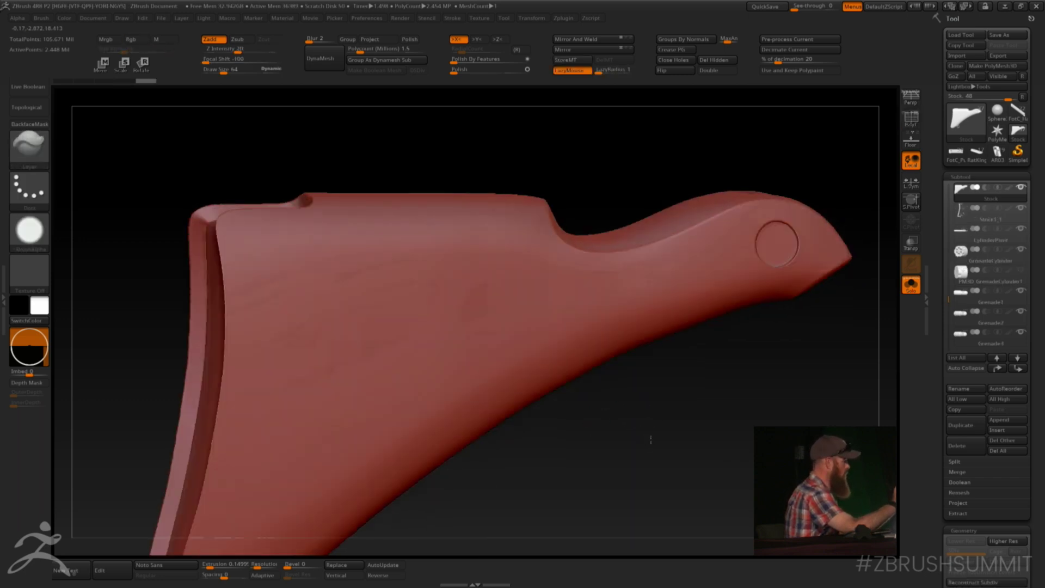
drag(648, 435, 640, 461)
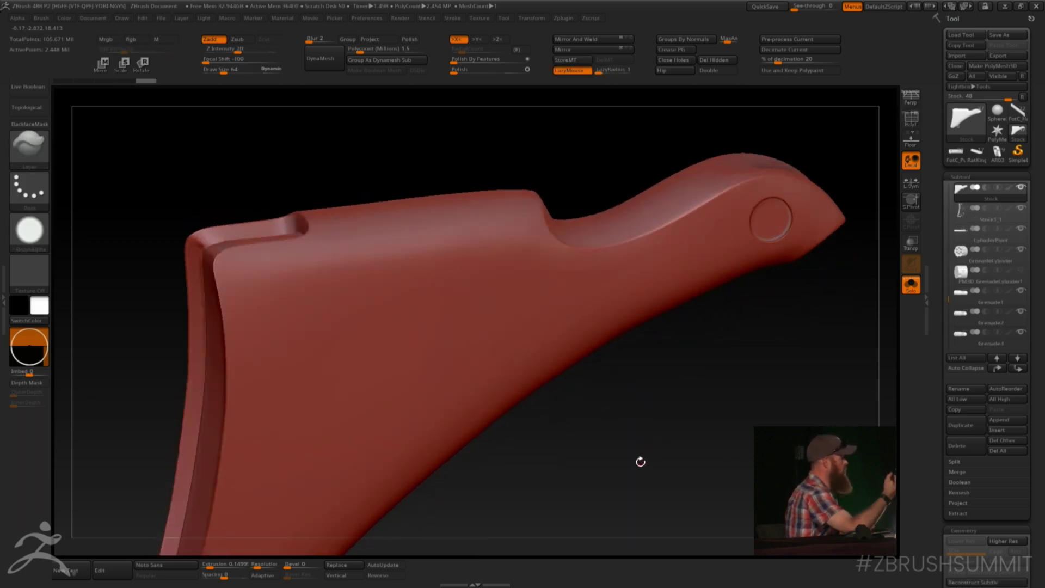
shift+drag(665, 387, 651, 390)
key(shift+f)
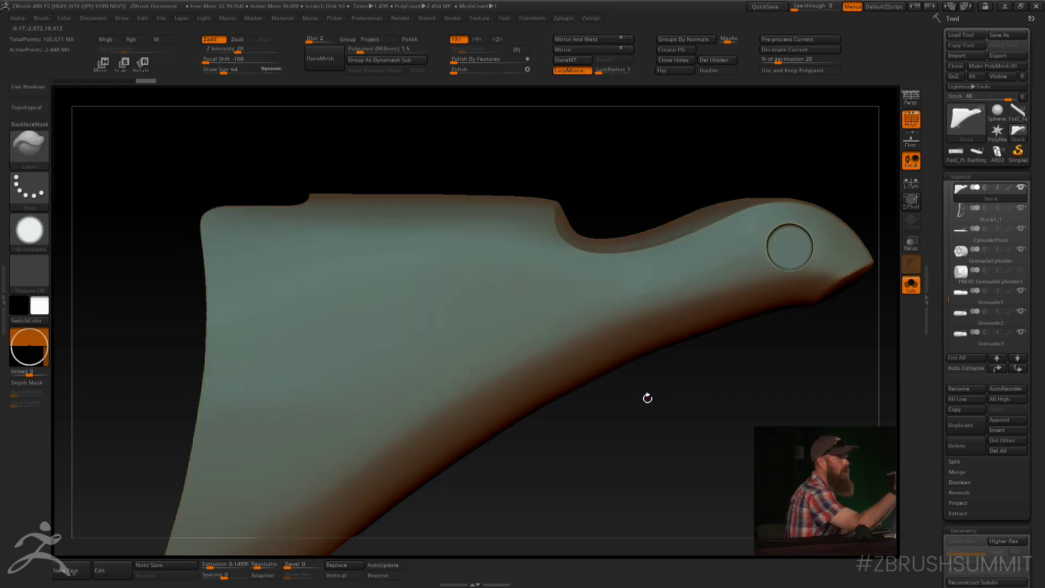
- Turn on LazyMouse for the mask brush, and paint a rectangular frame on the flat side of the stock
click(907, 114)
alt+drag(700, 357, 740, 457)
click(906, 113)
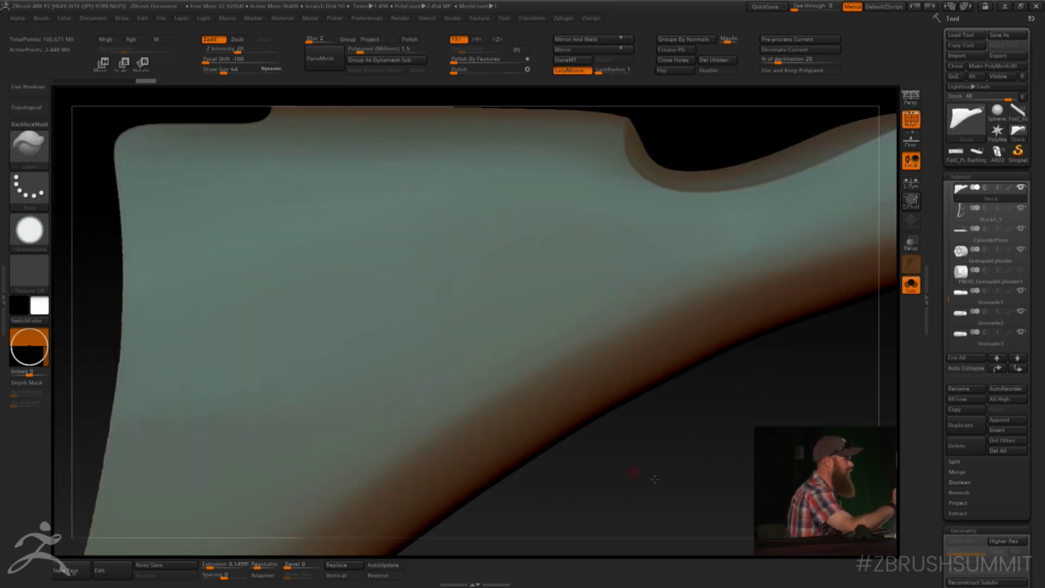
alt+drag(646, 454, 680, 485)
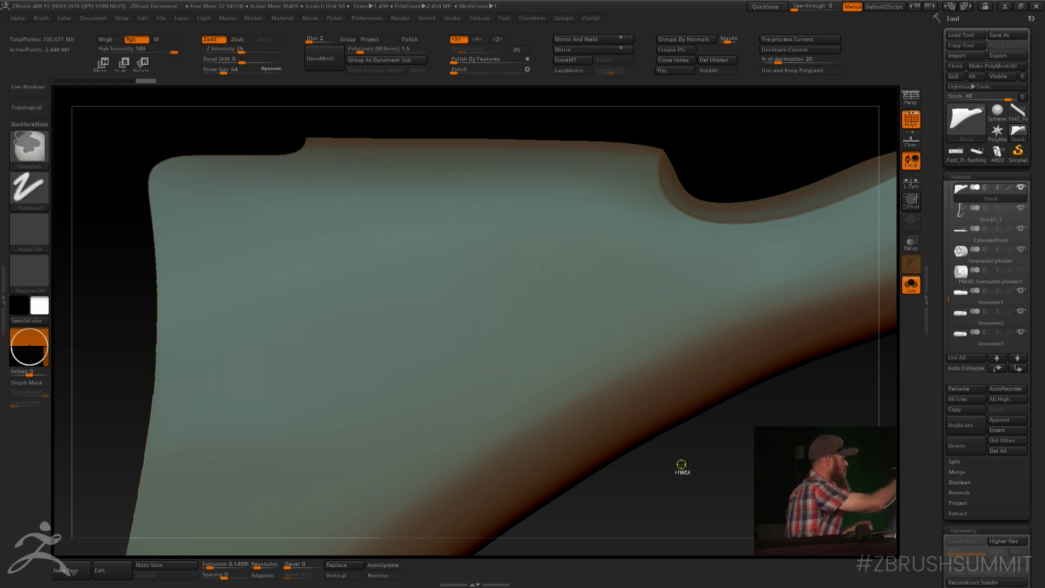
ctrl+click(27, 149)
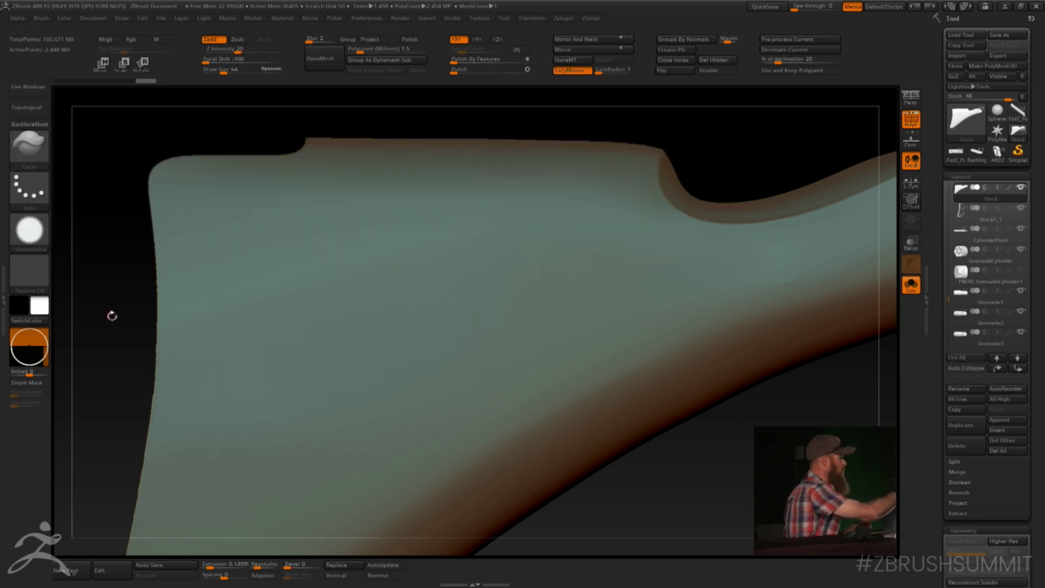
click(571, 70)
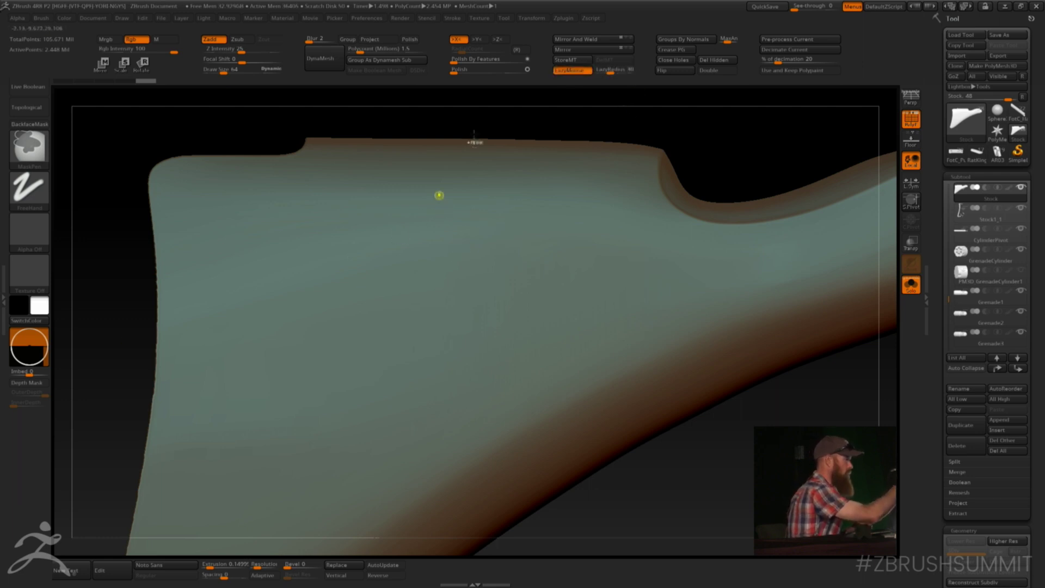
ctrl+drag(384, 134, 501, 403)
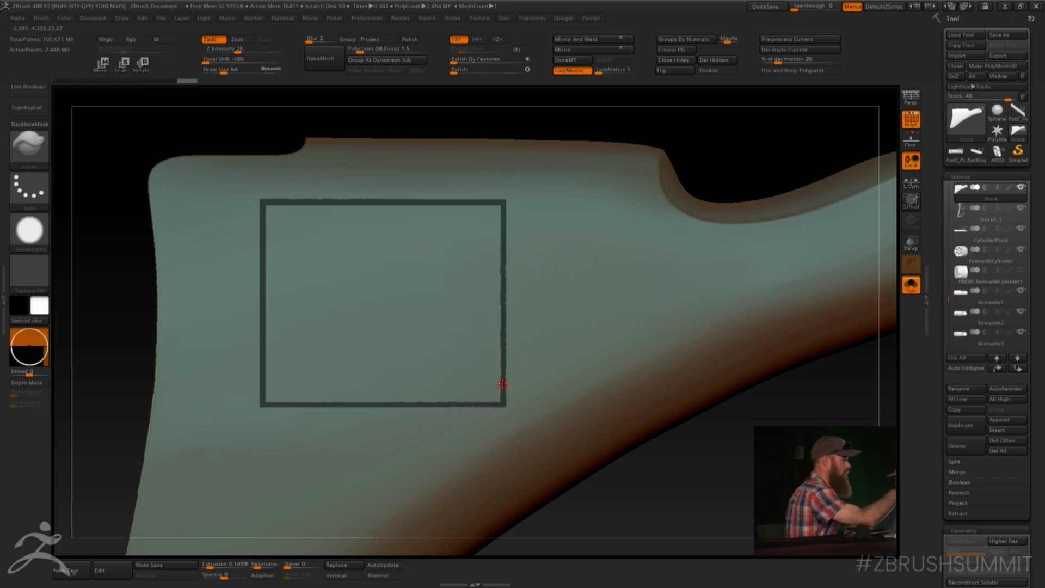
- Paint a branching scroll mask with three curled ends inside the rectangle, near its corner closest to the butt
alt+drag(504, 120, 562, 166)
alt+drag(452, 136, 480, 129)
ctrl+drag(320, 222, 352, 240)
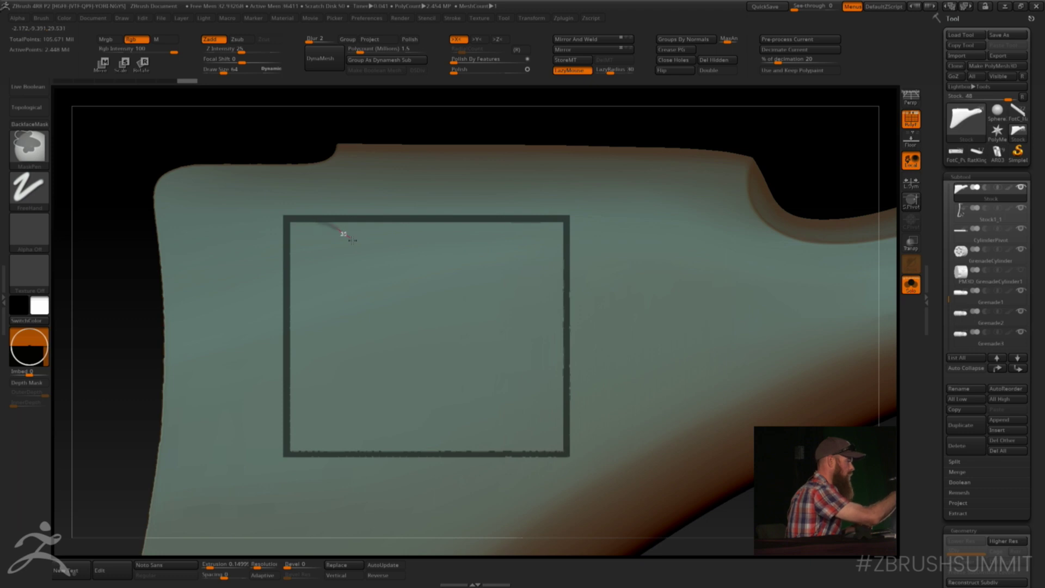
drag(348, 306, 373, 290)
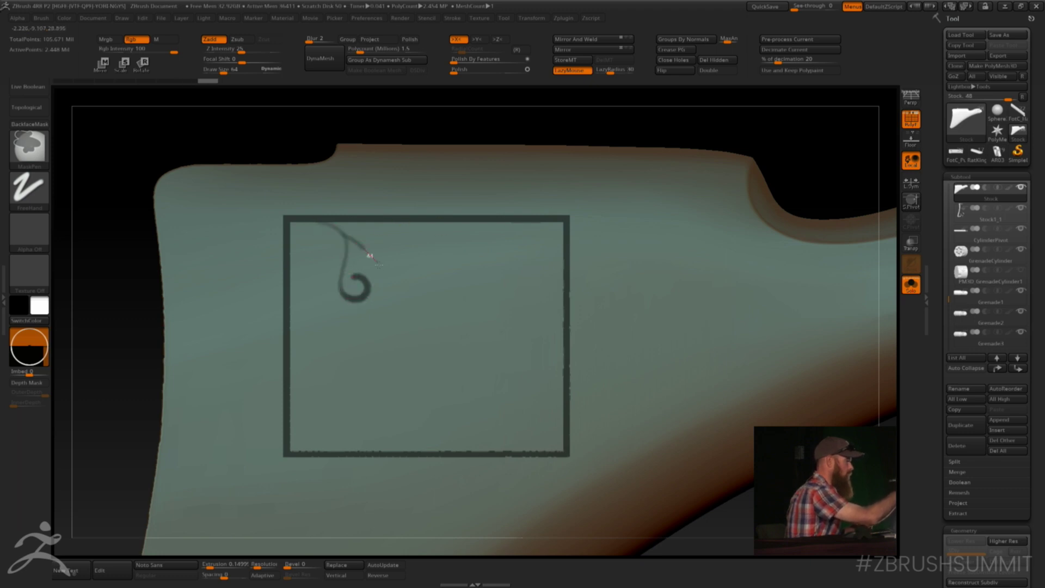
mouse_move(370, 256)
mouse_down()
mouse_move(380, 313)
mouse_move(355, 363)
mouse_move(386, 360)
mouse_up()
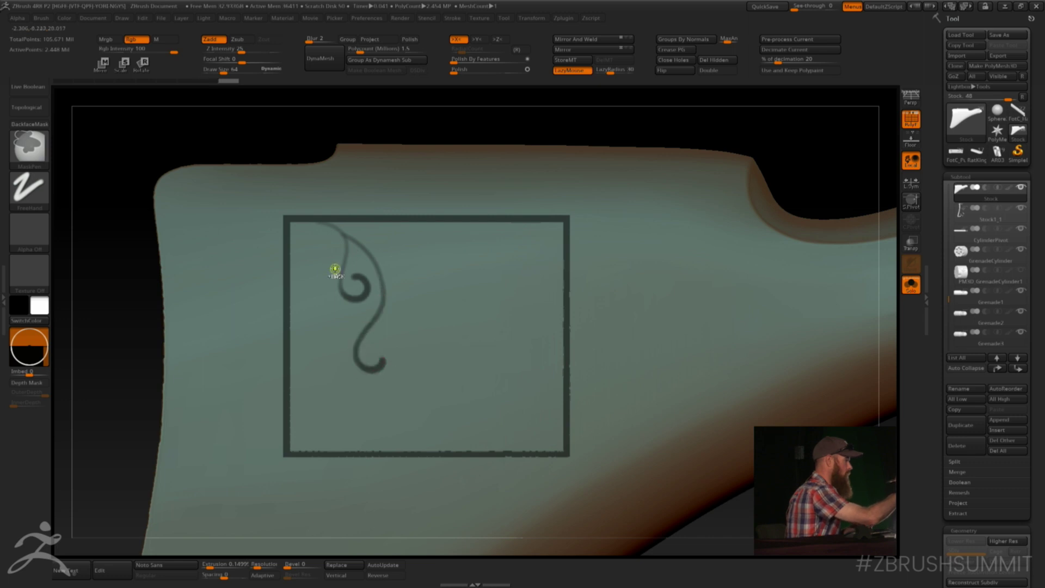
drag(335, 269, 325, 295)
- Raise the mask brush's Z Intensity to 38, and paint a branching double-curled scroll mid-rectangle plus a single-hooked scroll near the side away from the butt
click(250, 50)
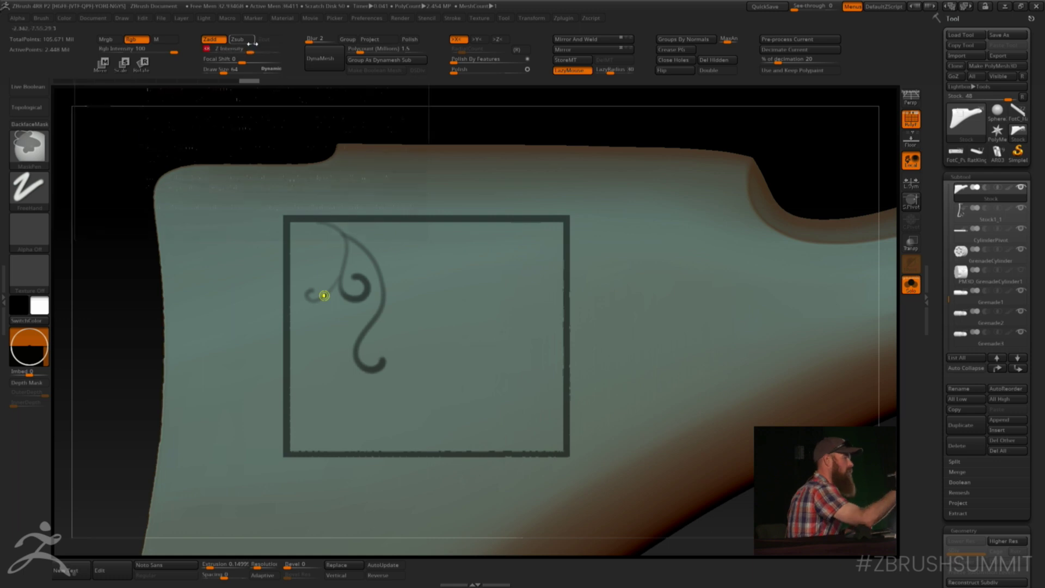
mouse_move(413, 219)
mouse_down()
mouse_move(490, 265)
mouse_move(419, 283)
mouse_move(476, 258)
mouse_move(459, 326)
mouse_move(496, 410)
mouse_move(466, 376)
mouse_up()
drag(457, 330, 403, 406)
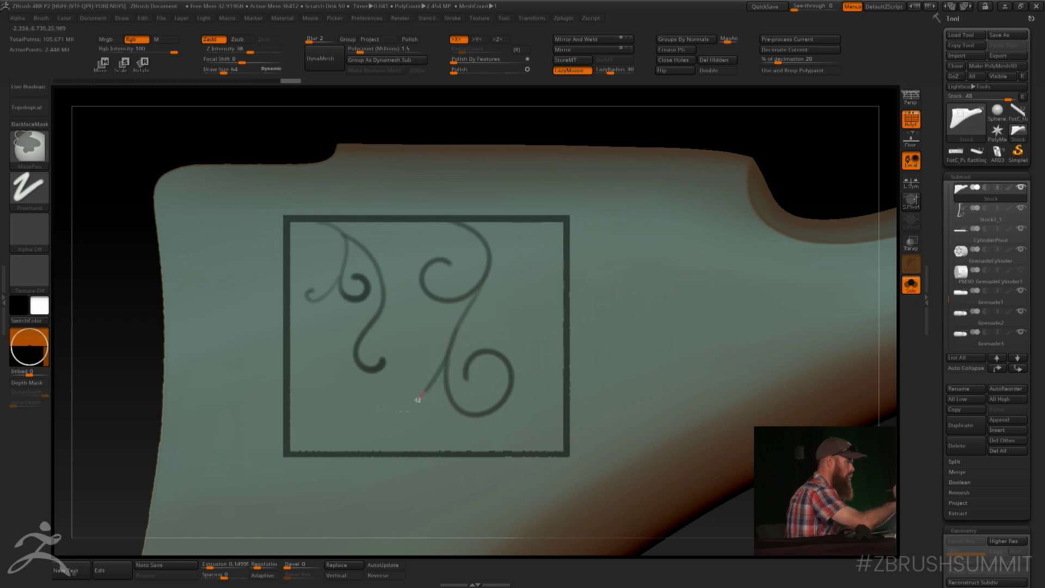
ctrl+drag(449, 337, 425, 364)
ctrl+drag(482, 282, 491, 310)
drag(455, 413, 463, 434)
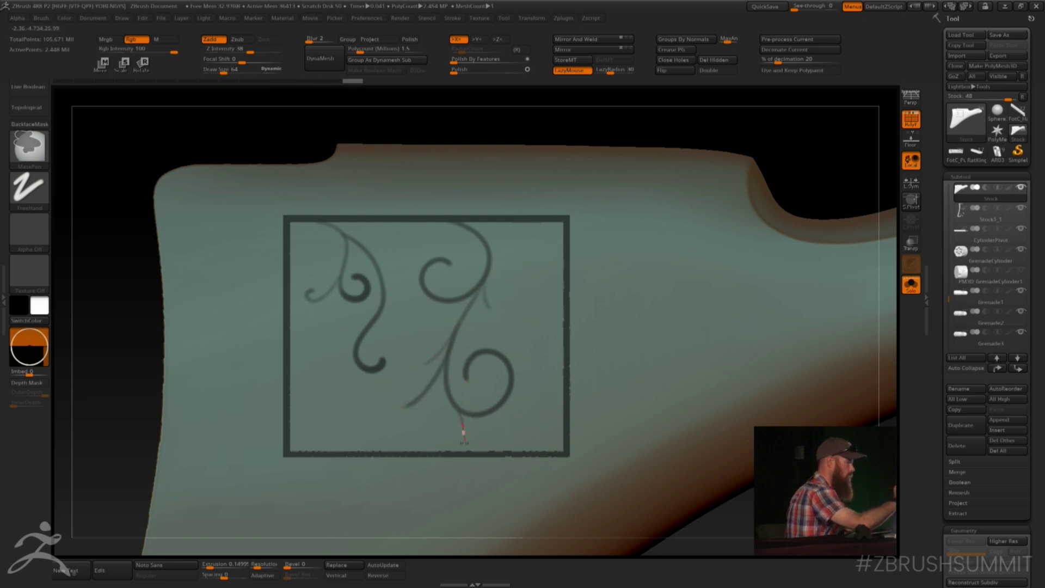
mouse_move(512, 224)
mouse_down()
mouse_move(531, 240)
mouse_move(523, 353)
mouse_move(538, 333)
mouse_up()
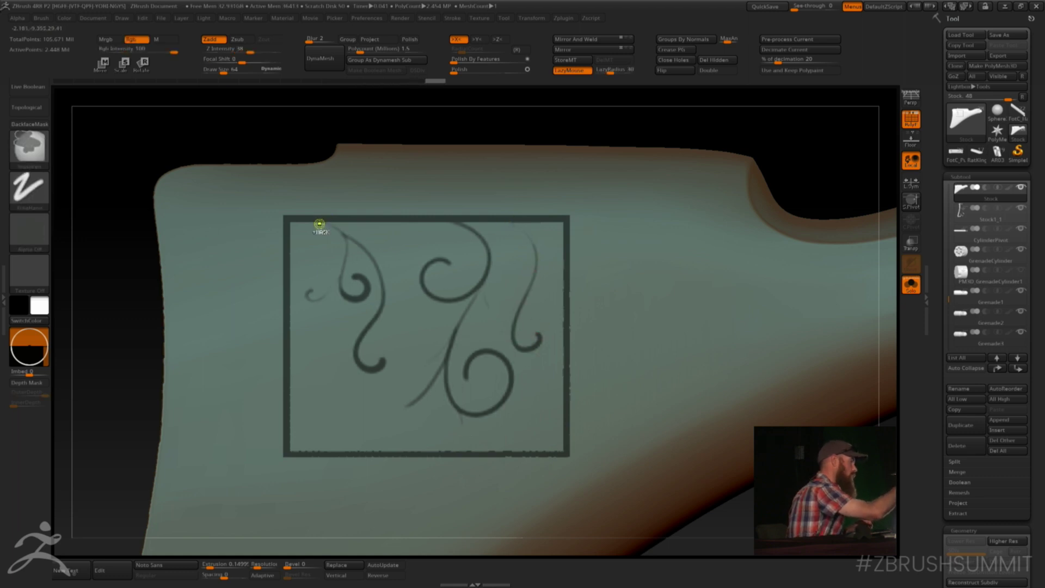
- Thicken the mask strokes of the scroll nearest the butt, building up its shared root and all three curled ends
mouse_move(320, 223)
mouse_down()
mouse_move(332, 233)
mouse_move(344, 296)
mouse_move(361, 276)
mouse_up()
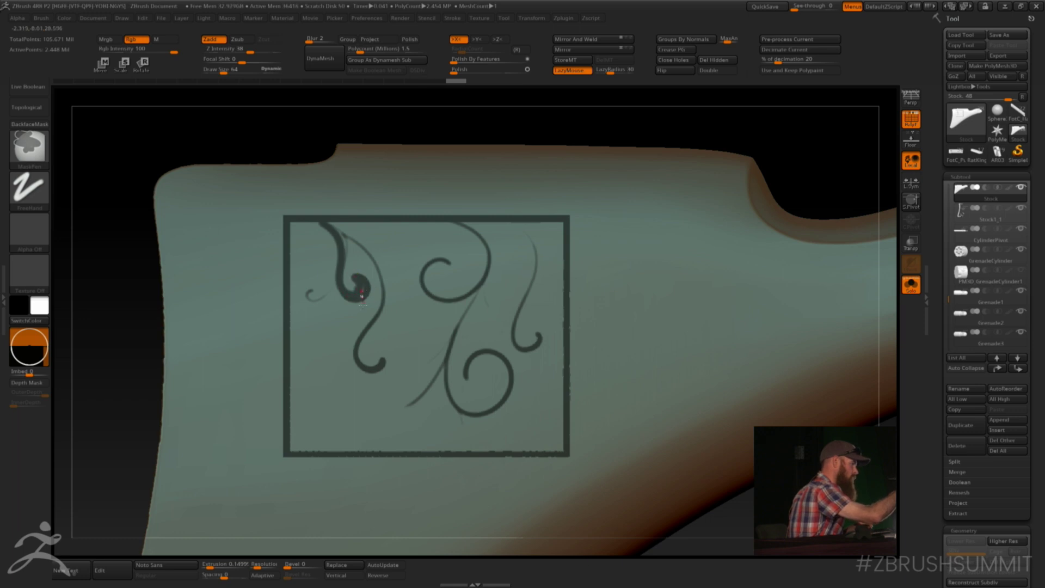
mouse_move(323, 226)
mouse_down()
mouse_move(327, 297)
mouse_move(308, 293)
mouse_up()
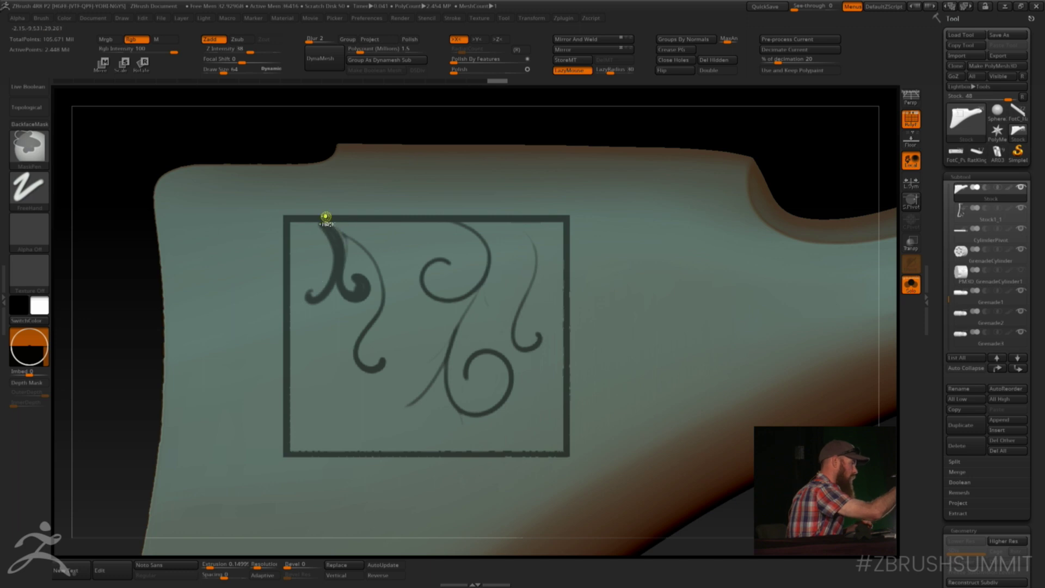
mouse_move(321, 220)
mouse_down()
mouse_move(338, 228)
mouse_move(329, 218)
mouse_up()
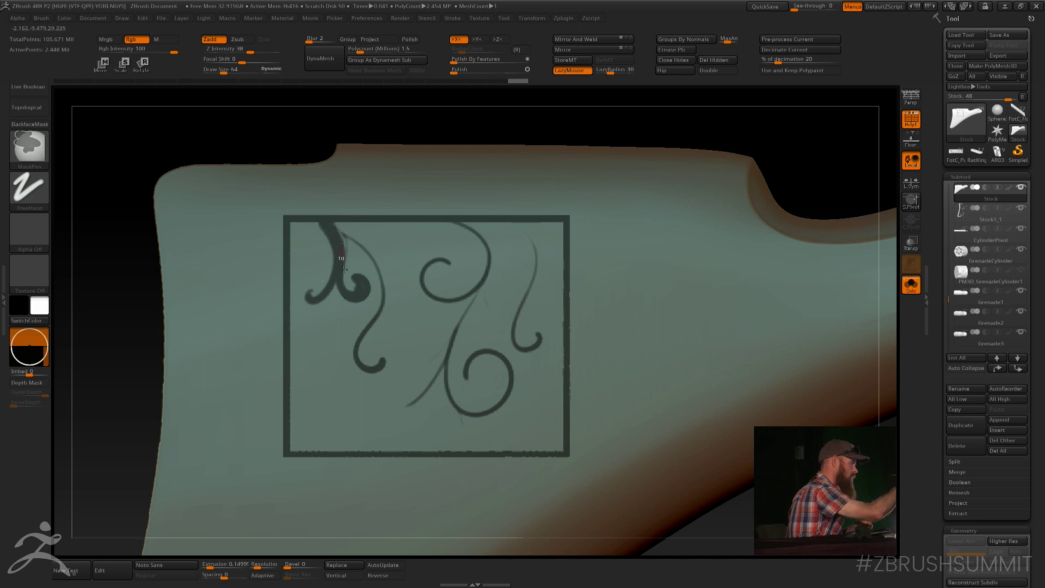
drag(344, 268, 344, 270)
mouse_move(328, 222)
mouse_down()
mouse_move(377, 262)
mouse_move(358, 334)
mouse_up()
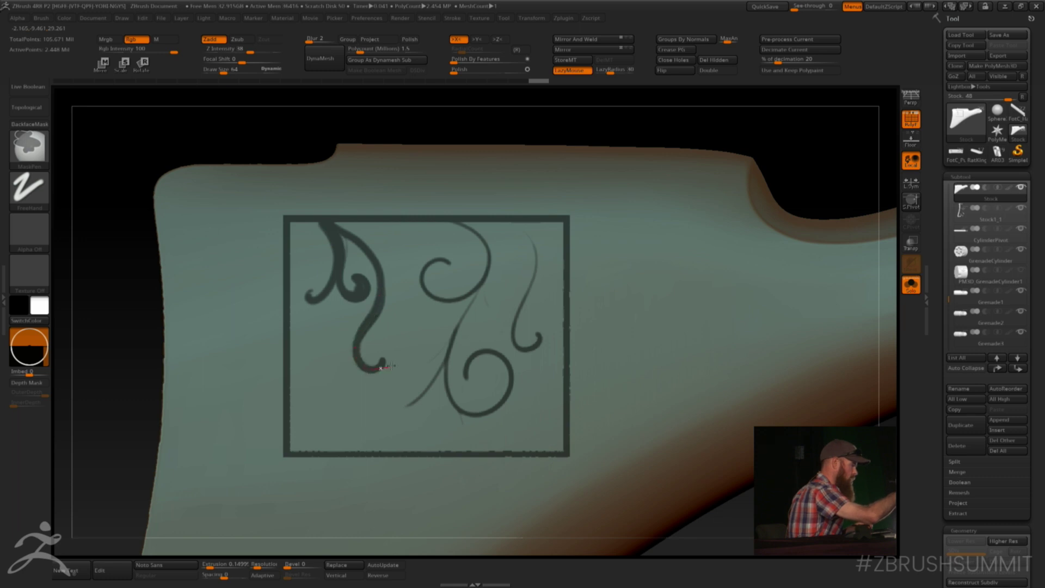
drag(381, 368, 383, 365)
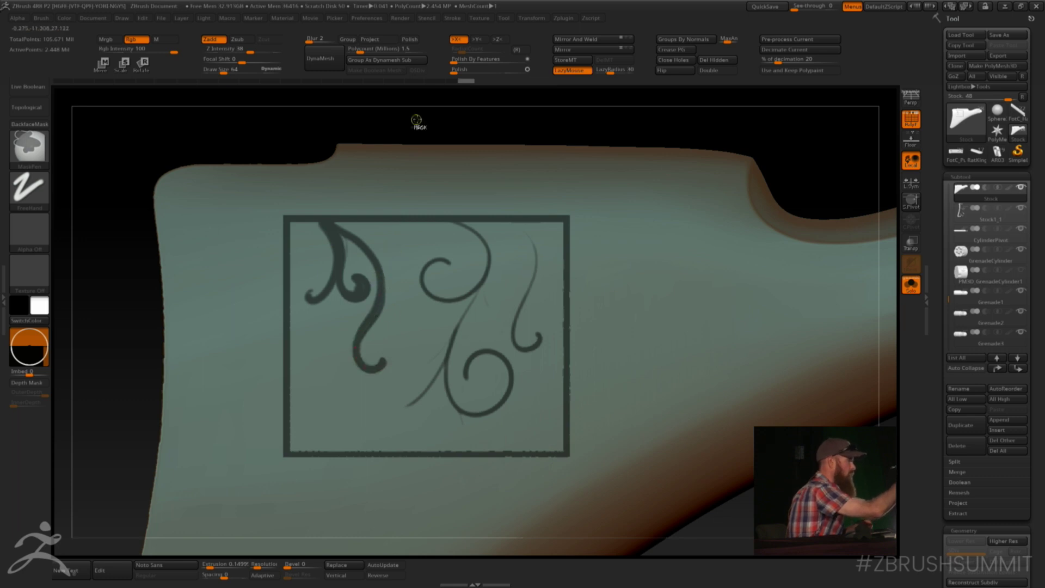
- Thicken the middle and outer scroll masks, fill the large lower curl, and add a tapering branch off the first scroll
drag(477, 124, 447, 133)
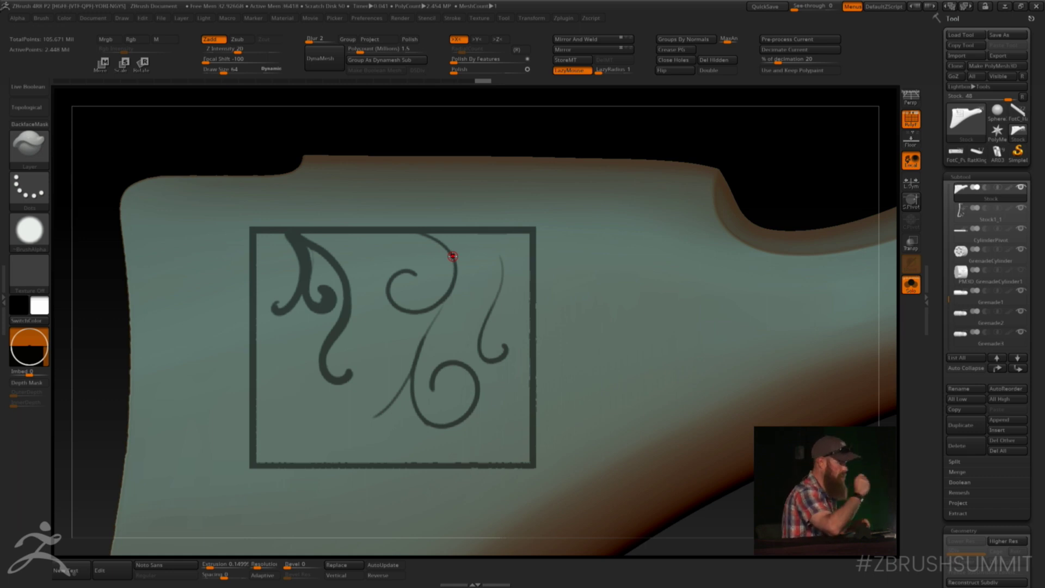
key(ctrl)
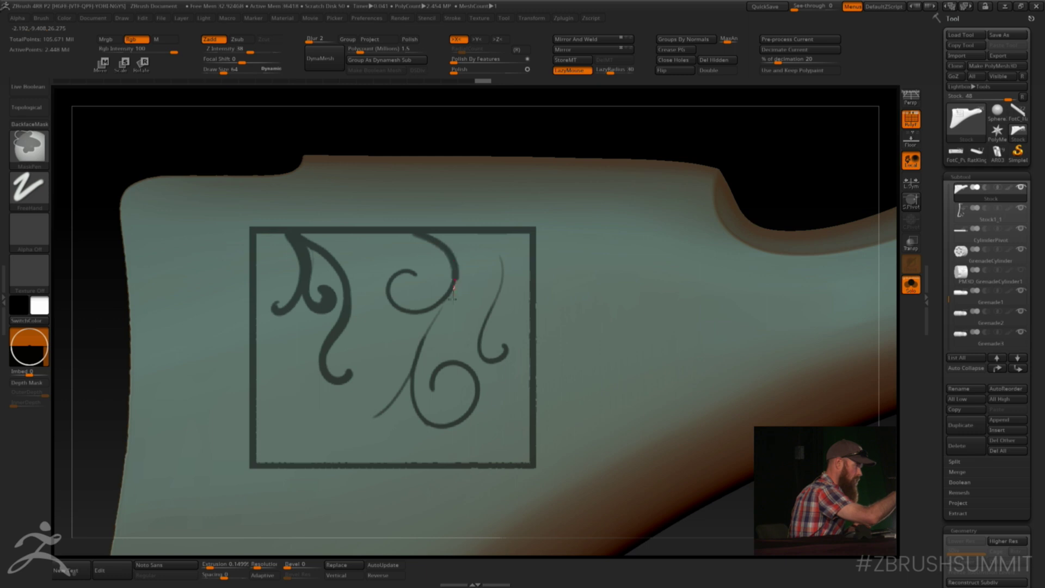
mouse_move(454, 286)
mouse_down()
mouse_move(413, 314)
mouse_move(399, 273)
mouse_up()
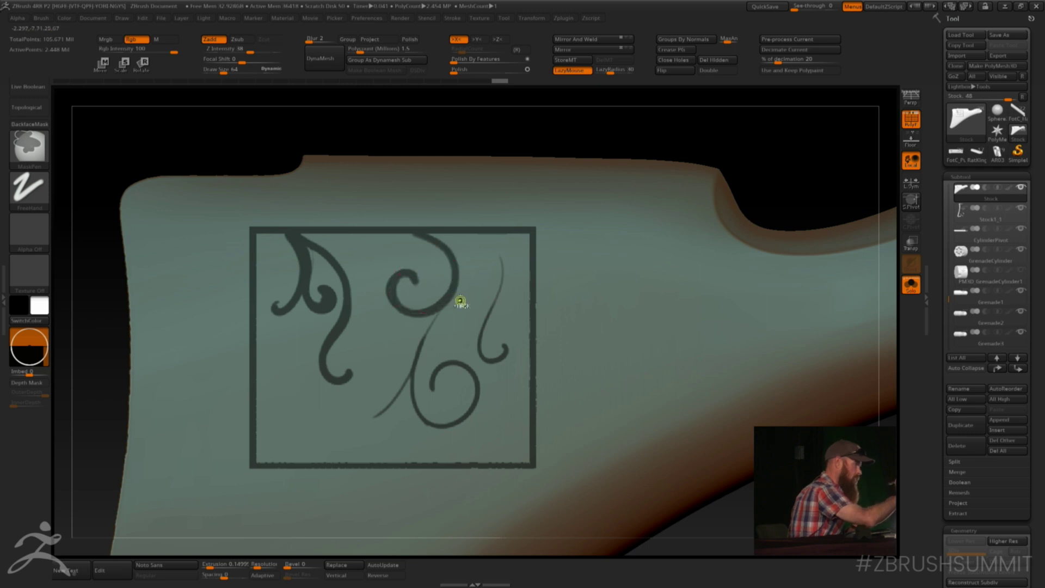
mouse_move(455, 289)
mouse_down()
mouse_move(410, 402)
mouse_move(463, 419)
mouse_move(460, 369)
mouse_move(431, 388)
mouse_move(438, 368)
mouse_up()
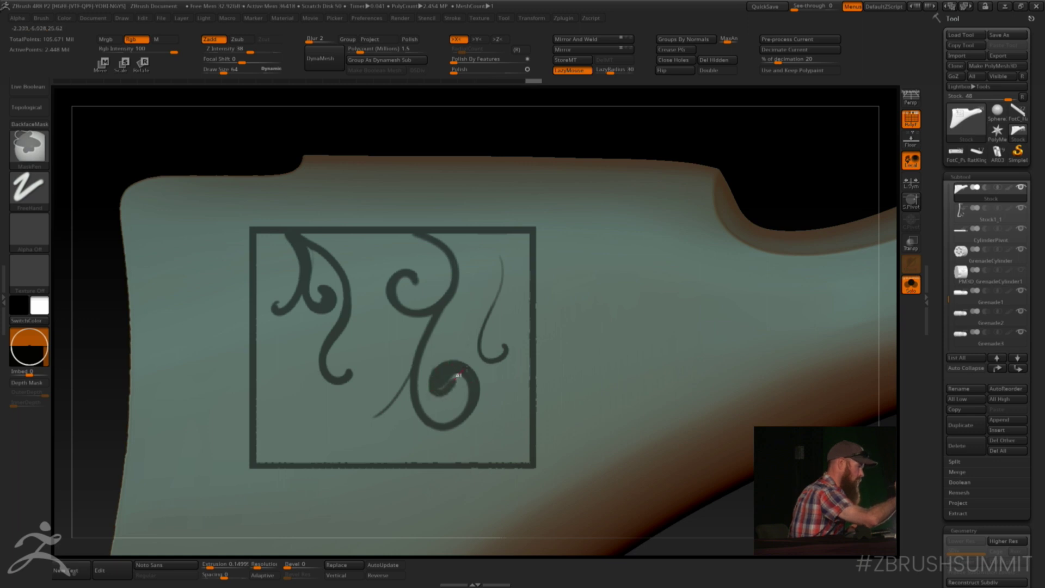
drag(464, 409, 461, 415)
drag(436, 394, 464, 373)
mouse_move(481, 234)
mouse_down()
mouse_move(491, 361)
mouse_move(521, 322)
mouse_up()
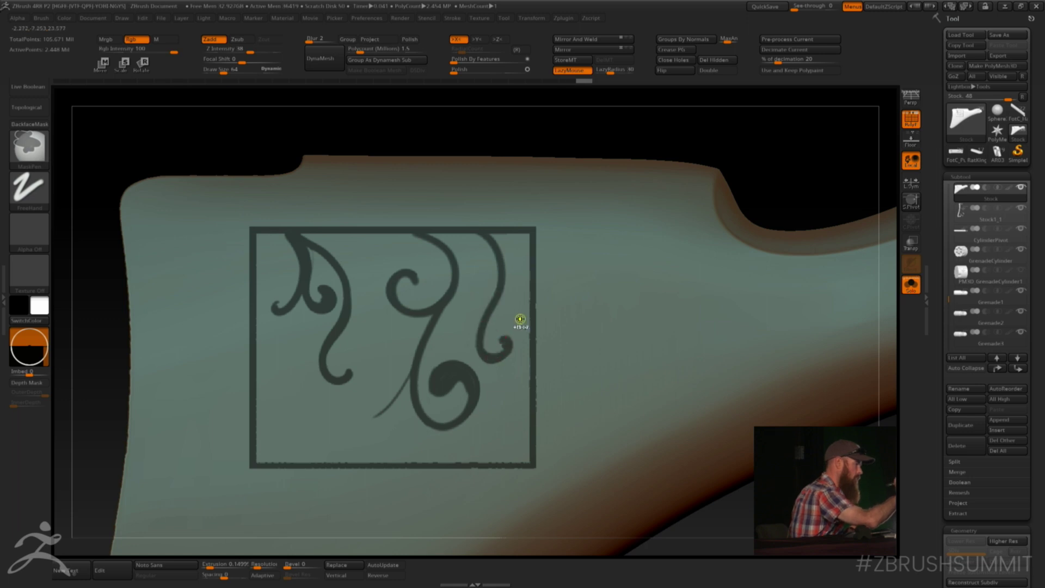
drag(431, 327, 371, 415)
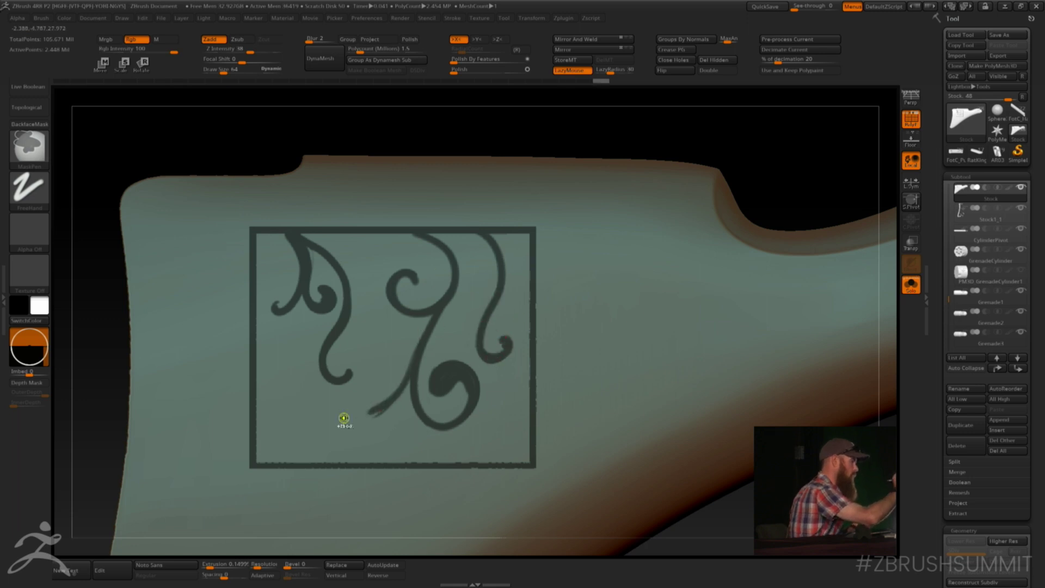
drag(334, 312, 298, 399)
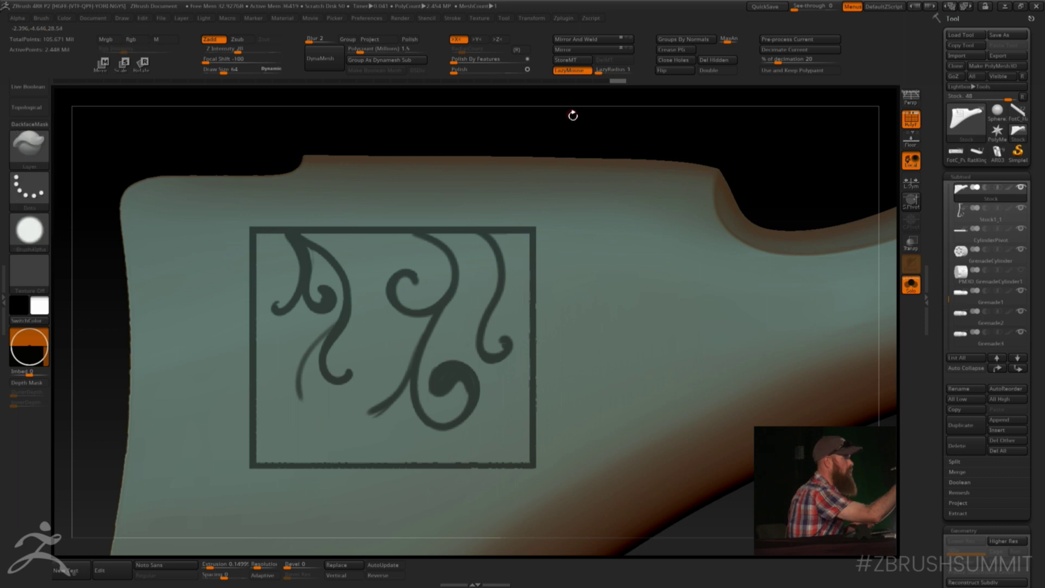
- Blur the whole scrollwork mask, check it inverted, and sharpen it into thinner, crisper lines
alt+drag(571, 137, 567, 147)
key(b)
key(l)
key(y)
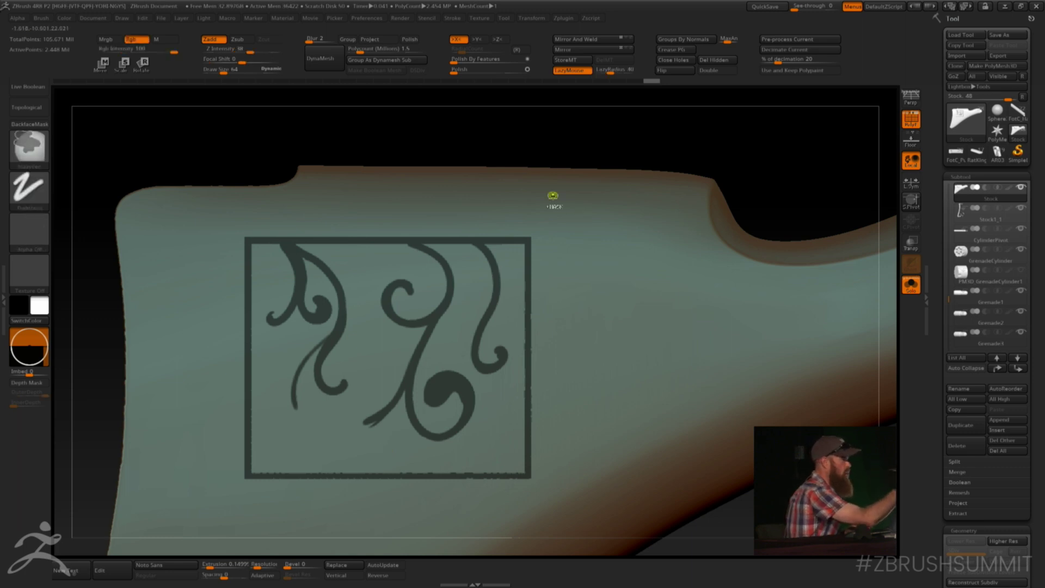
key(ctrl)
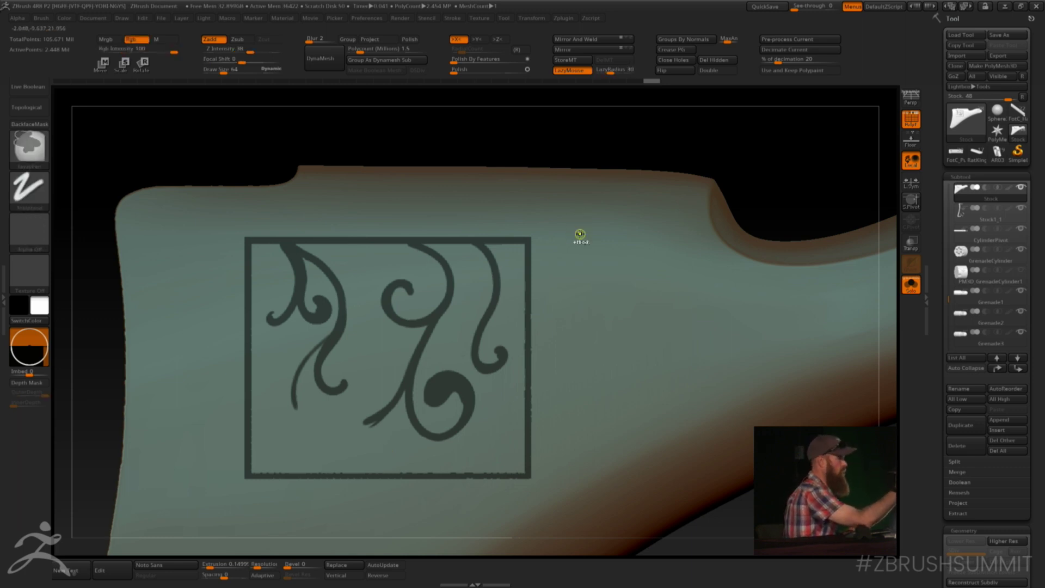
ctrl+click(568, 235)
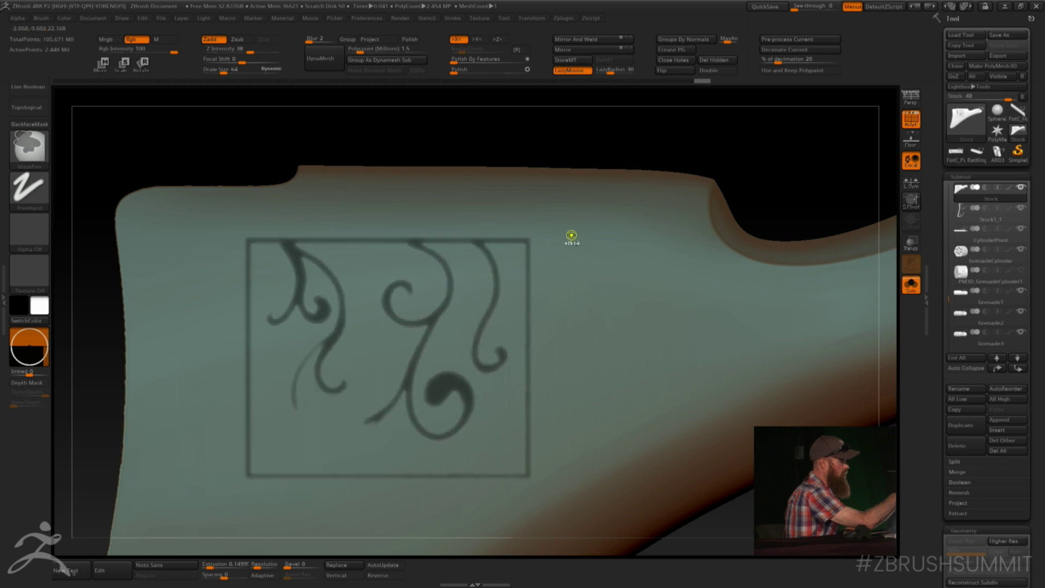
ctrl+click(570, 134)
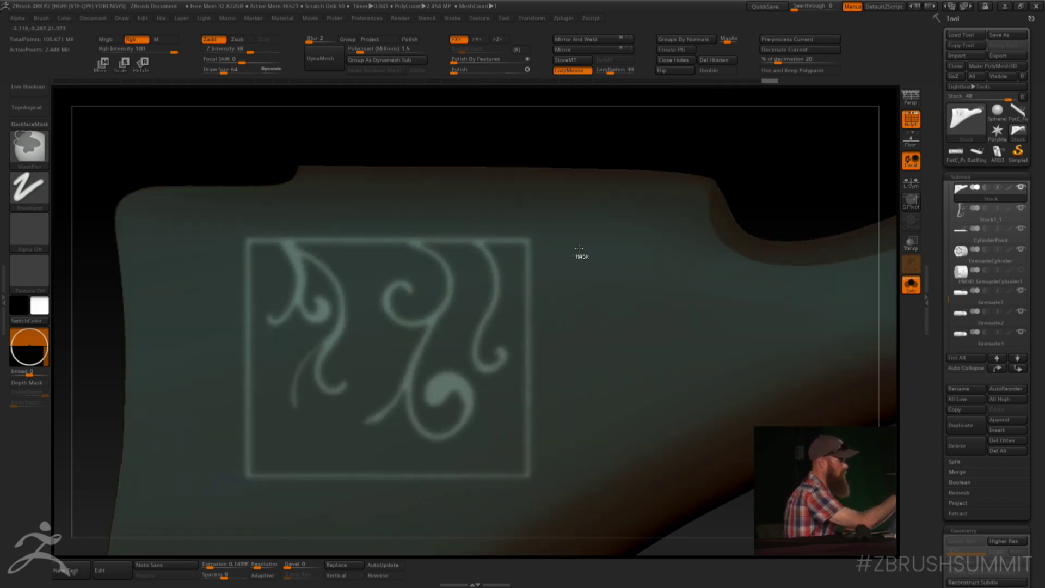
ctrl+click(587, 141)
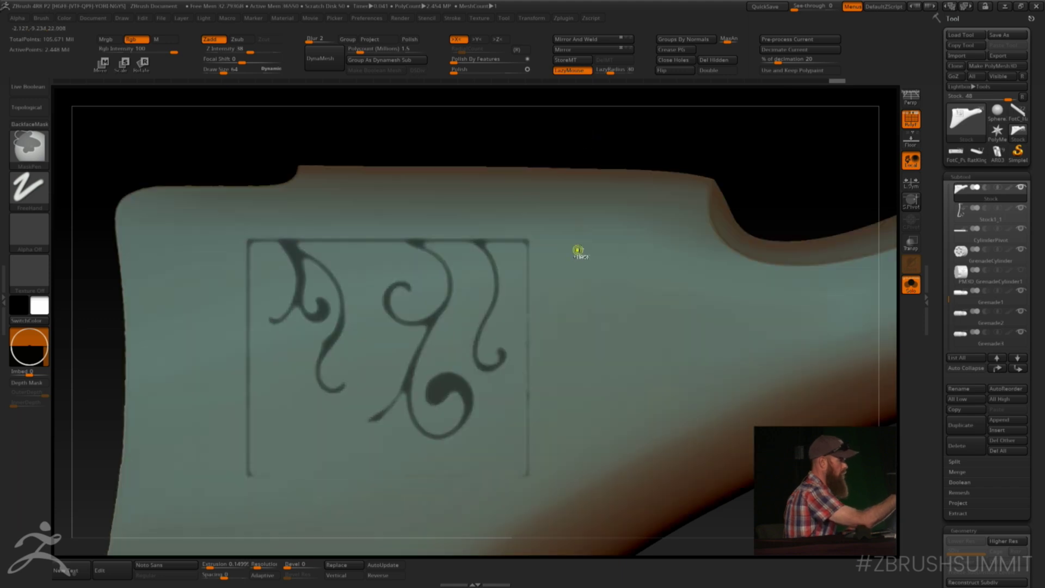
ctrl+click(590, 201)
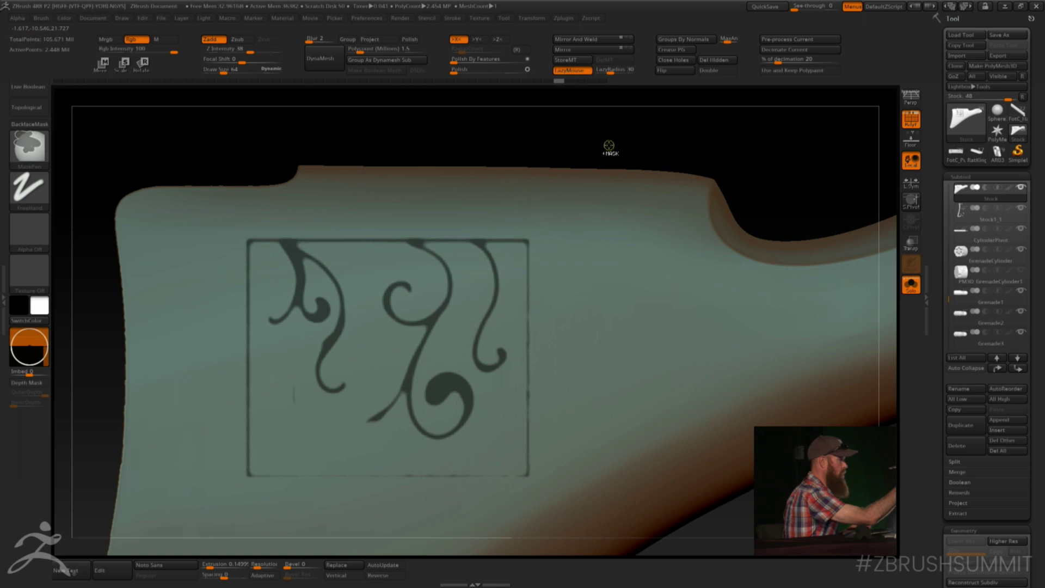
- Invert the mask and sharpen it repeatedly to widen and smooth the scroll shapes
ctrl+click(603, 143)
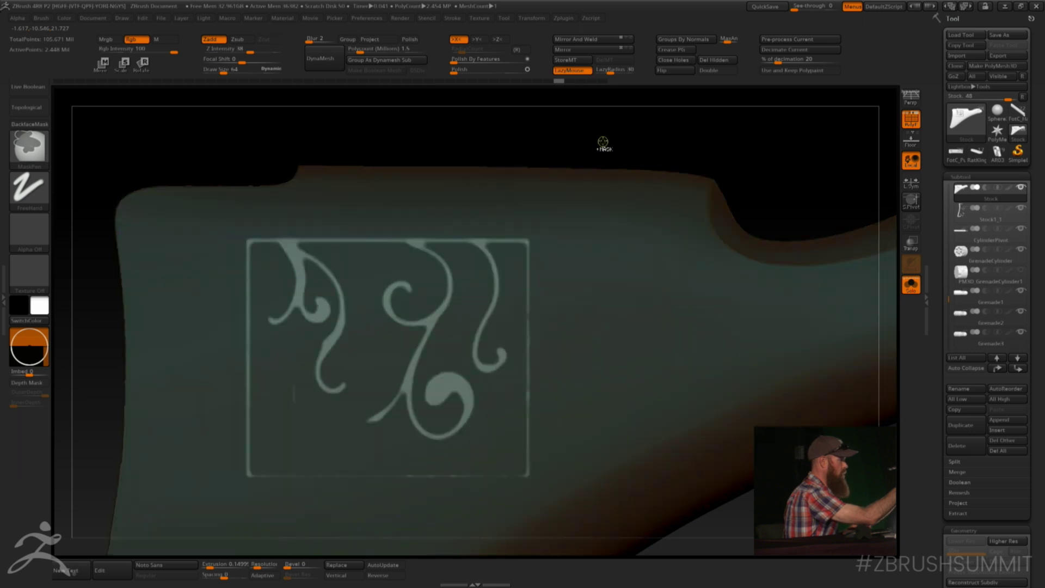
ctrl+alt+click(595, 232)
ctrl+alt+click(596, 233)
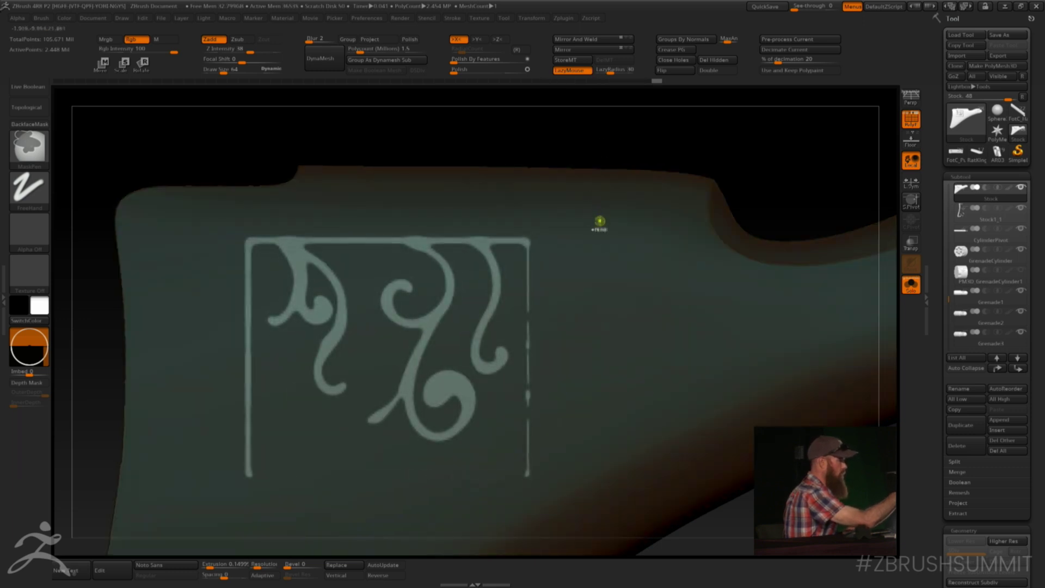
ctrl+alt+click(598, 223)
ctrl+alt+click(598, 222)
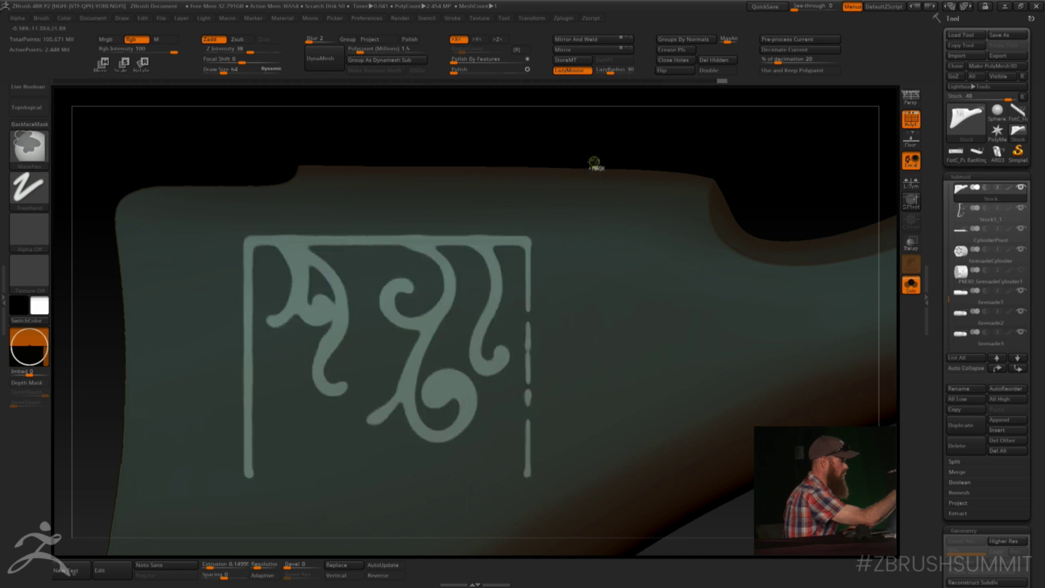
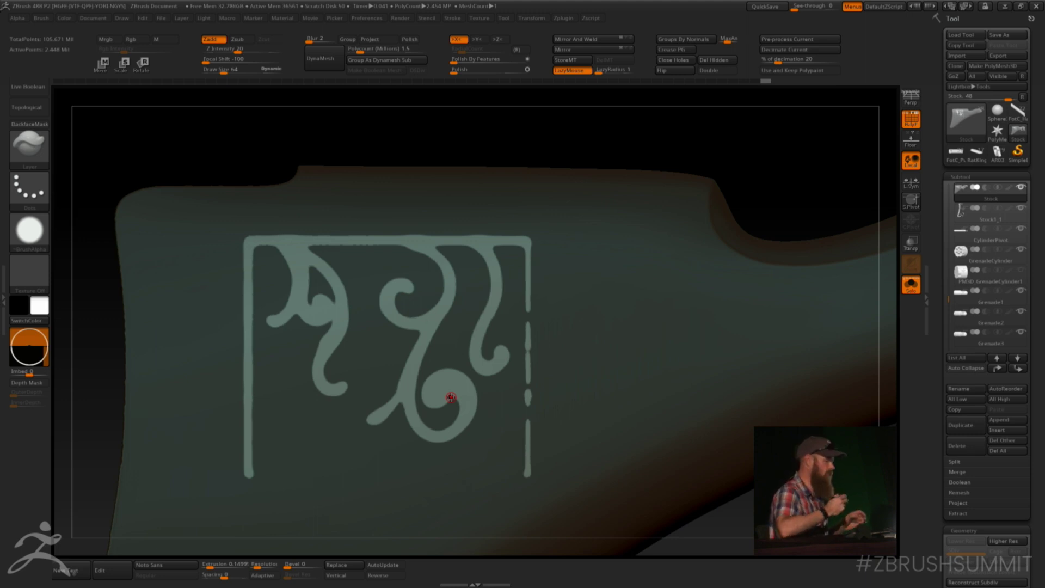
- Invert the mask back, and restore the frame's broken side and missing lower edge with thin rectangular masks
ctrl+click(426, 128)
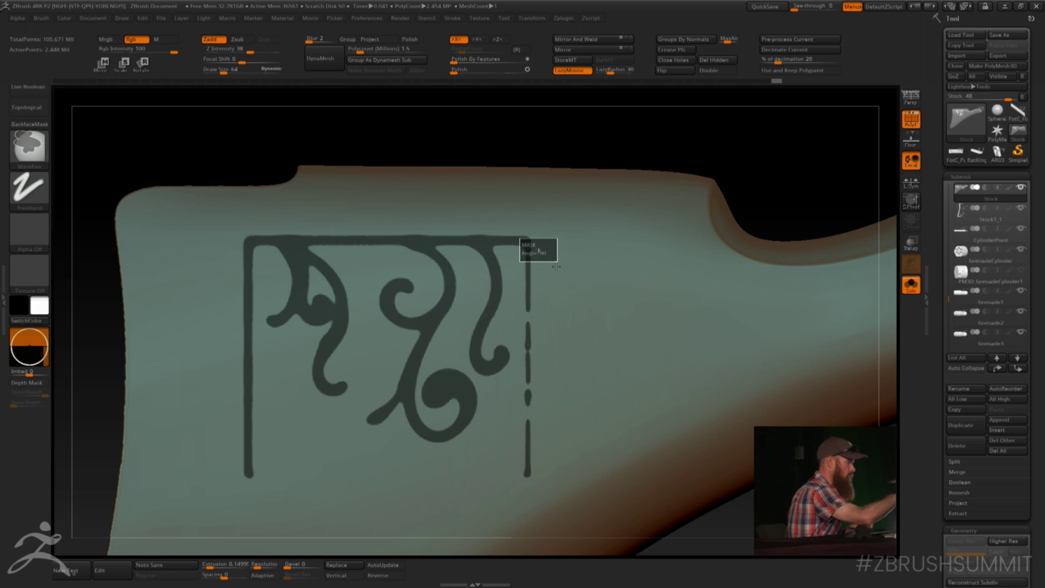
ctrl+drag(520, 238, 531, 475)
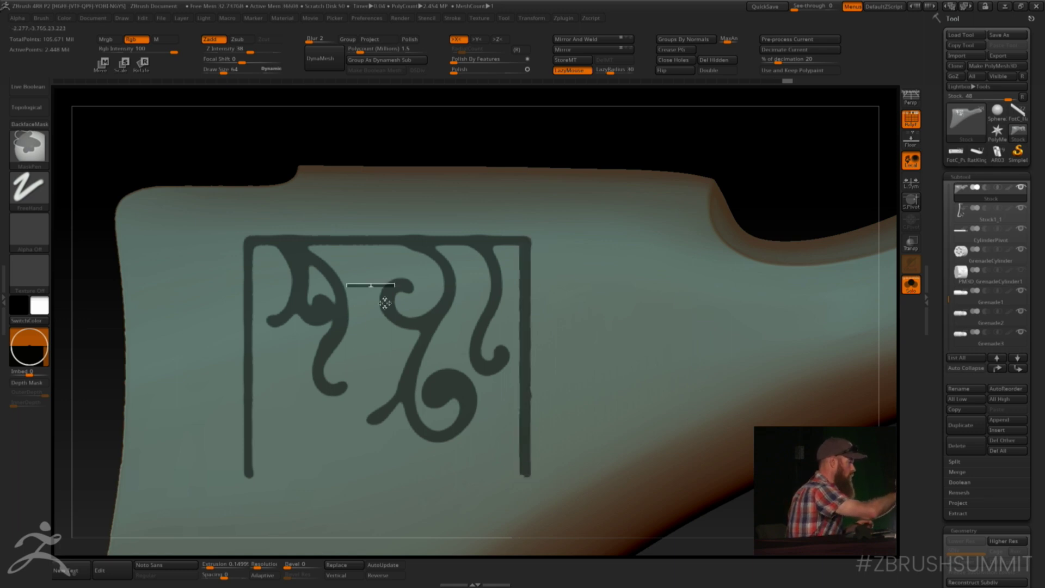
ctrl+drag(244, 471, 528, 475)
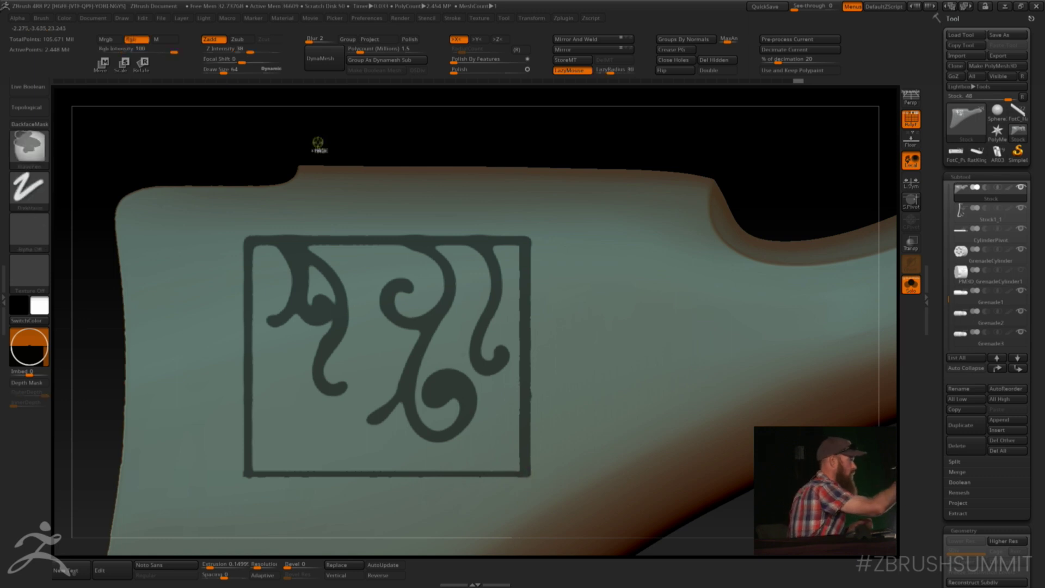
- Mask a solid square beside the scrollwork frame, then blur, invert and sharpen the mask to demonstrate corner rounding
mouse_move(670, 128)
alt+mouse_down()
mouse_move(599, 149)
mouse_move(621, 207)
mouse_move(611, 329)
mouse_move(631, 341)
alt+mouse_up()
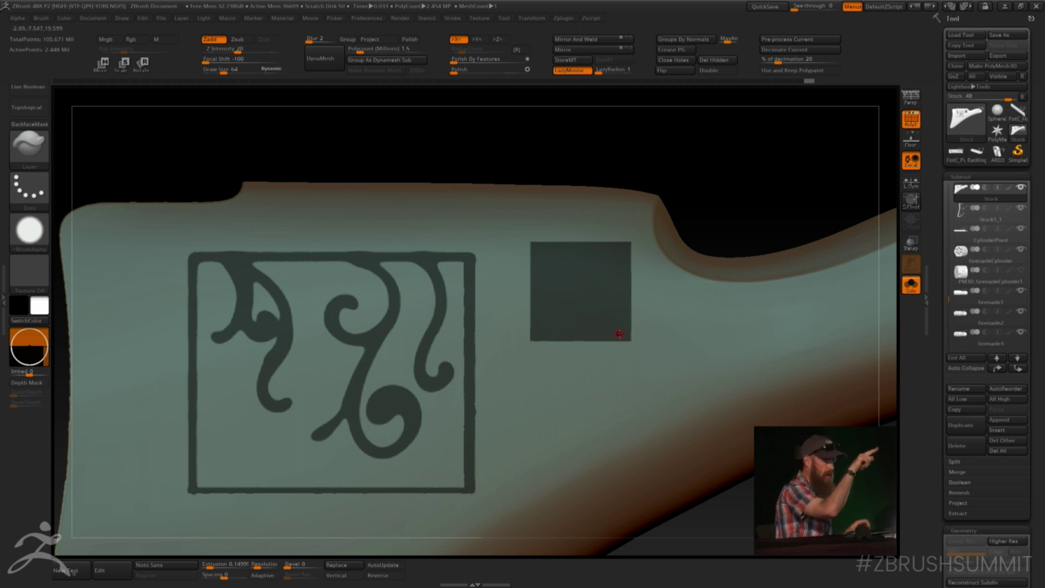
ctrl+click(689, 327)
ctrl+click(717, 192)
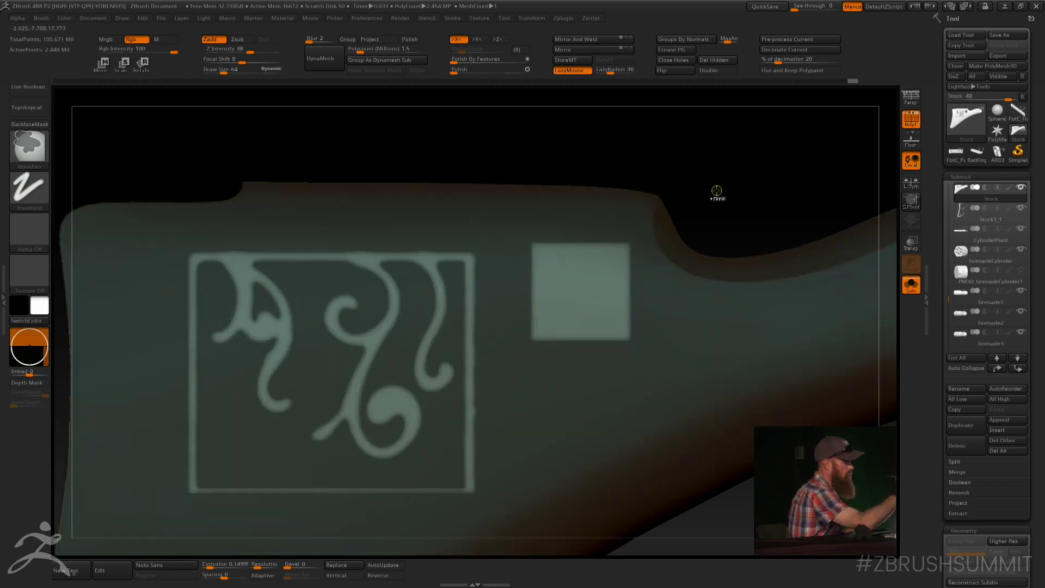
ctrl+alt+click(666, 324)
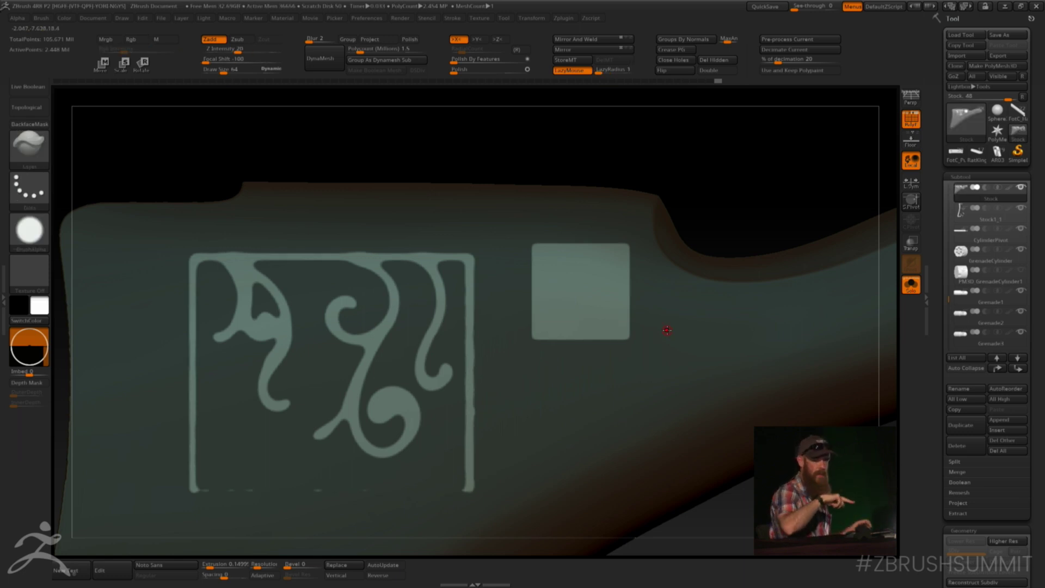
key(ctrl)
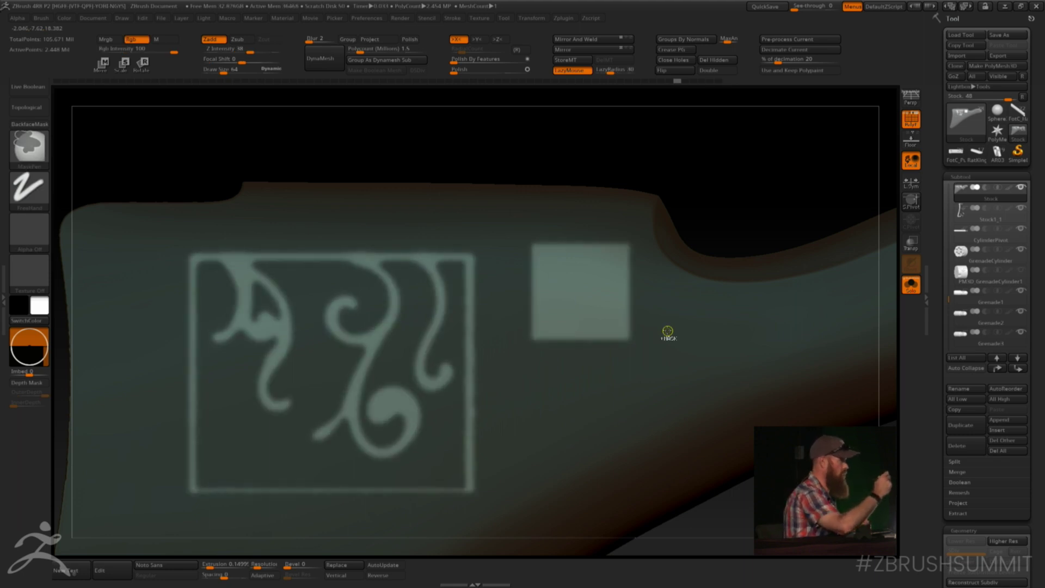
key(ctrl+i)
- Undo the demonstration square mask along with its blurring, inversion and sharpening
key(ctrl+z)
key(ctrl+z)
key(ctrl+z)
key(ctrl+z)
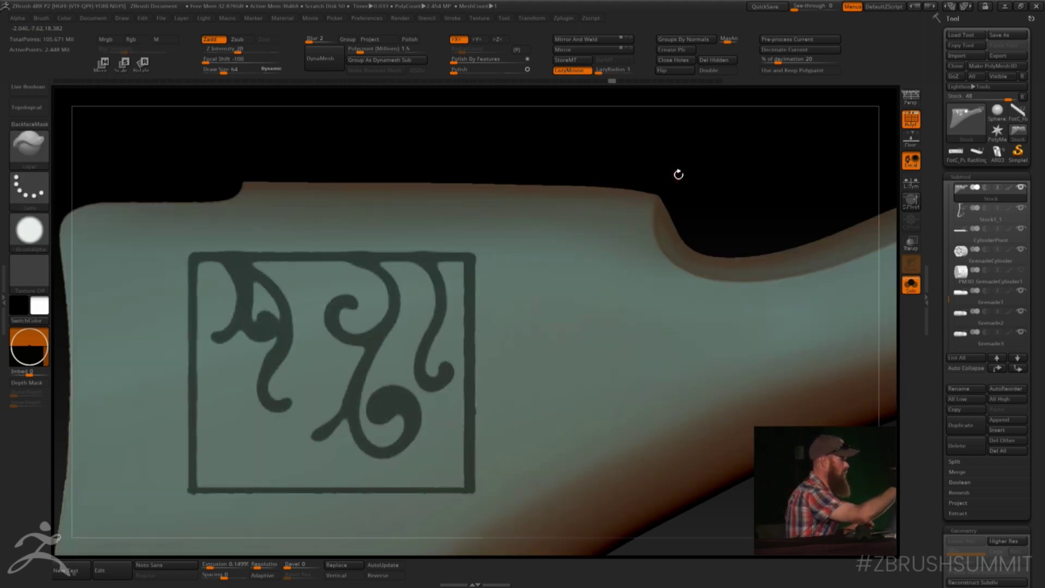
alt+drag(679, 175, 756, 142)
alt+drag(565, 129, 561, 138)
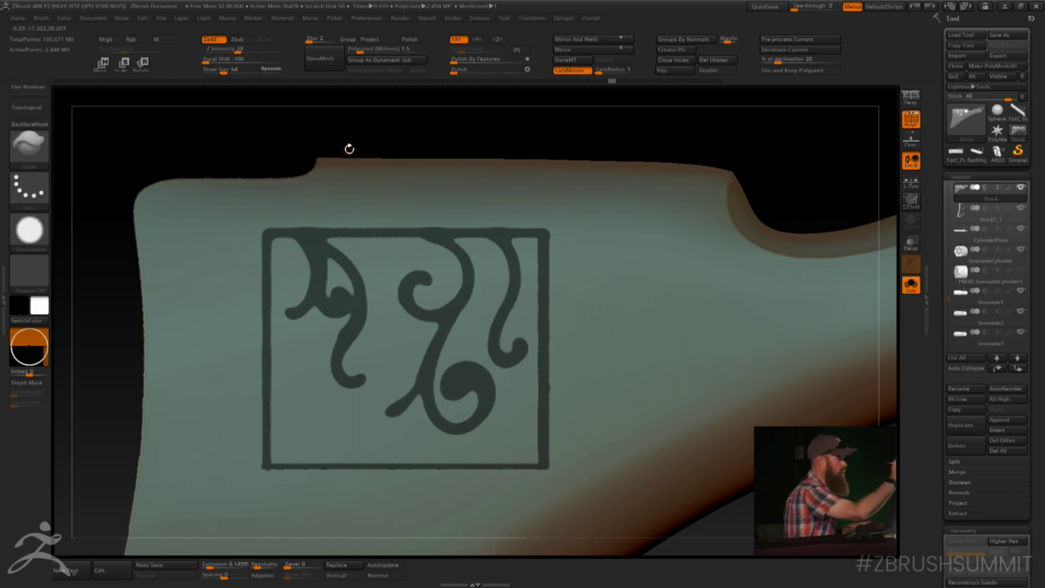
- Convert the masked scrollwork and frame on the stock into their own polygroup
drag(539, 117, 564, 117)
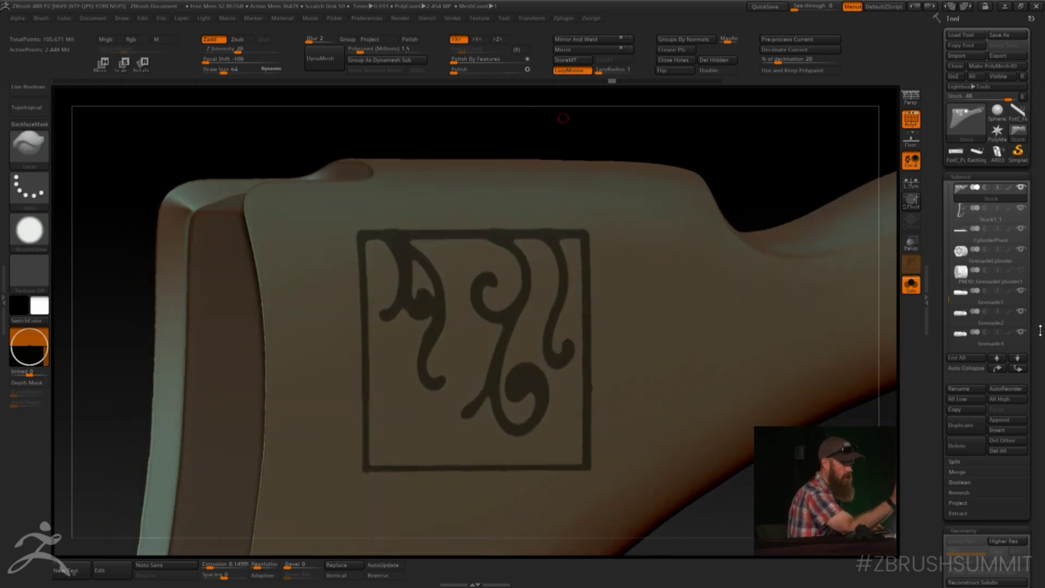
drag(1041, 328, 1041, 186)
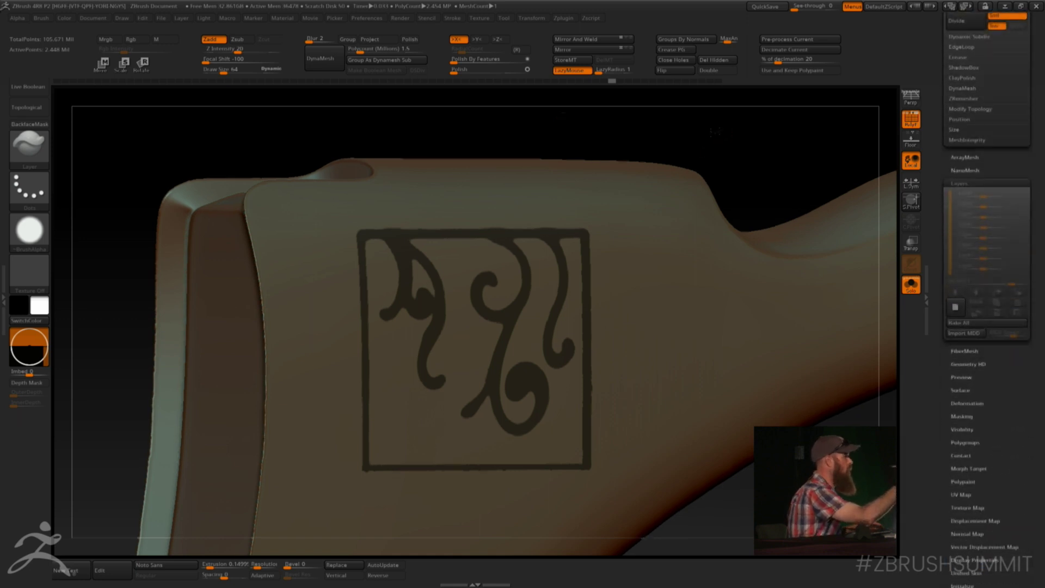
drag(750, 142, 731, 140)
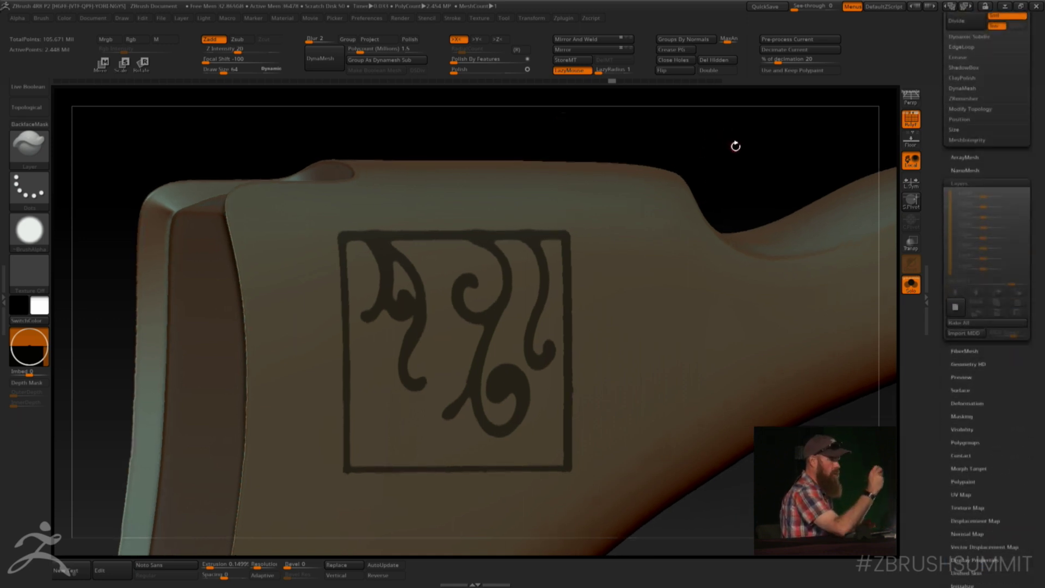
click(958, 306)
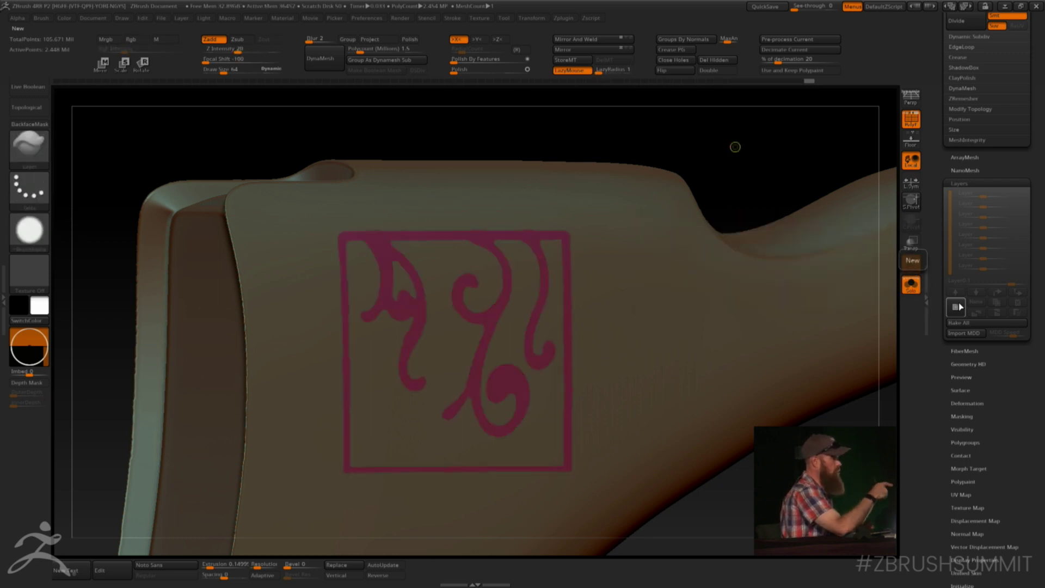
mouse_move(635, 132)
mouse_down()
mouse_move(595, 129)
mouse_move(627, 144)
mouse_up()
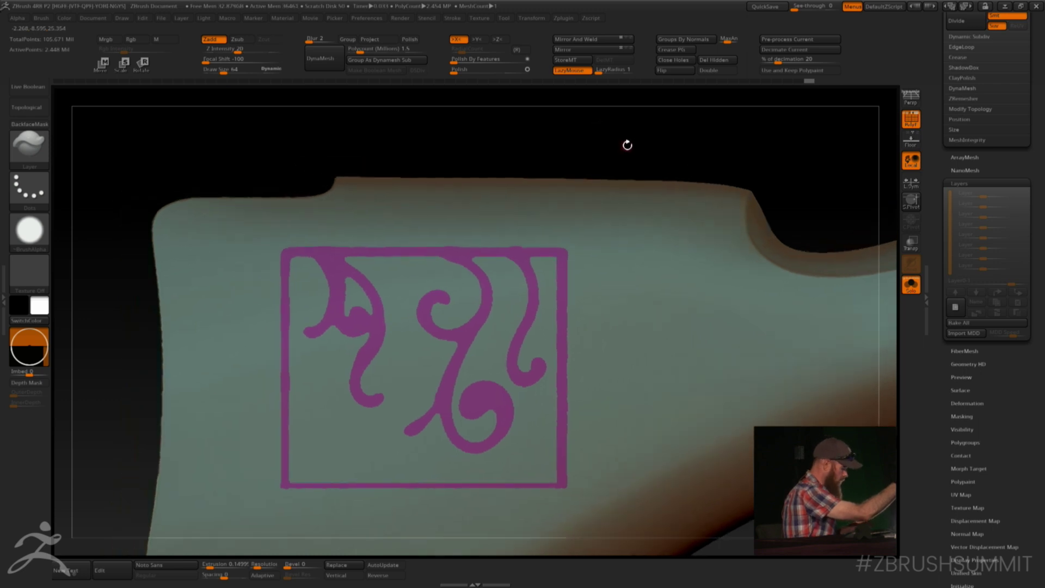
- Load the Smooth Groups brush from the Smooth folder of the brush library and set its draw size to 182
key(b)
key(s)
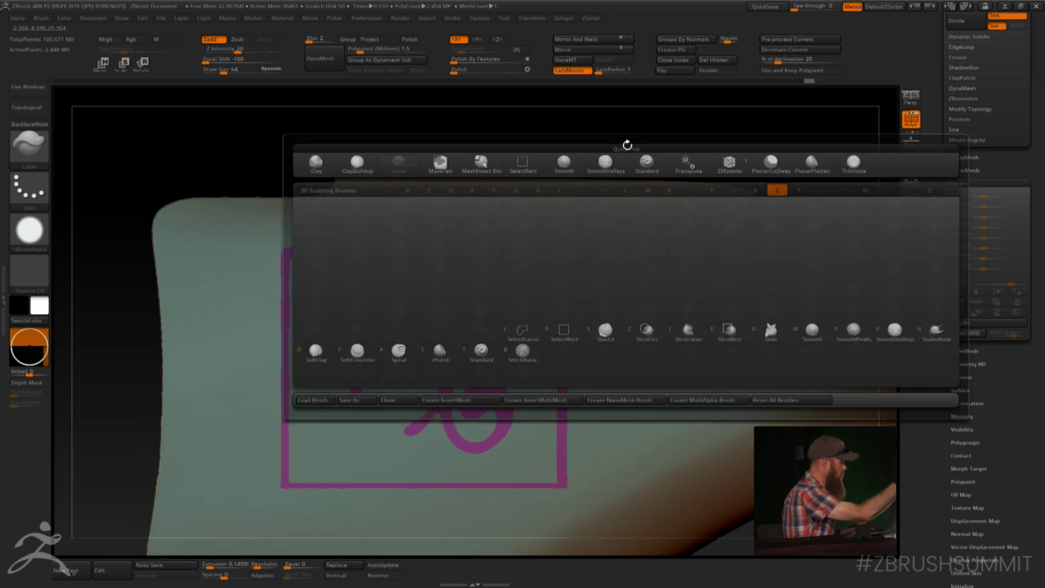
key(Escape)
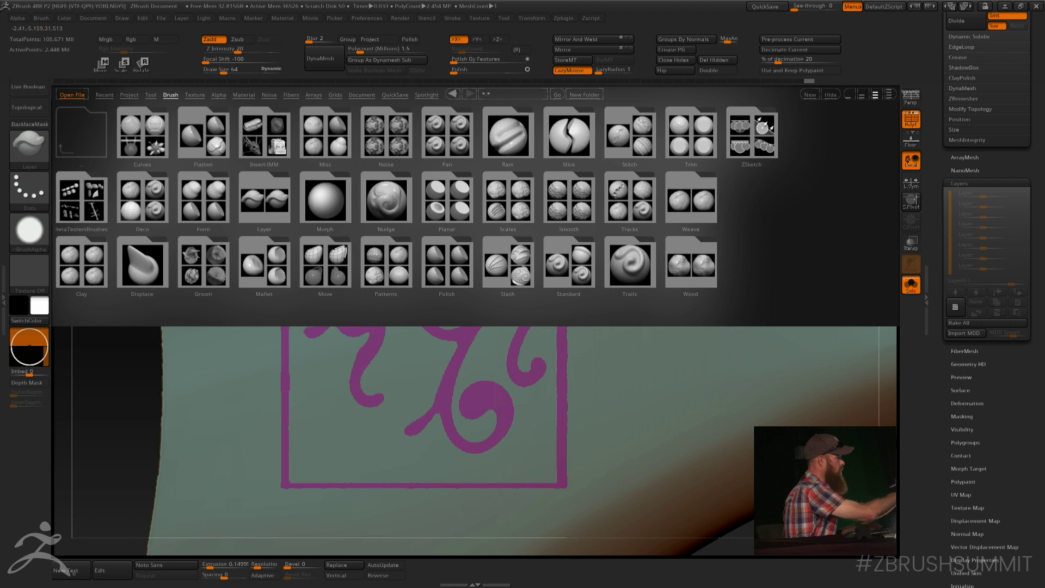
click(570, 193)
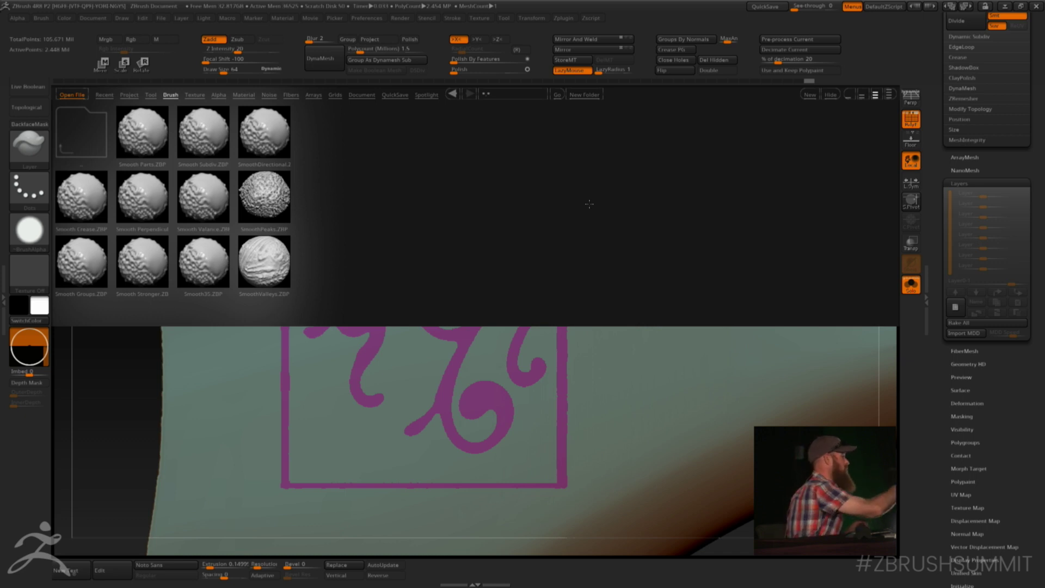
double_click(90, 266)
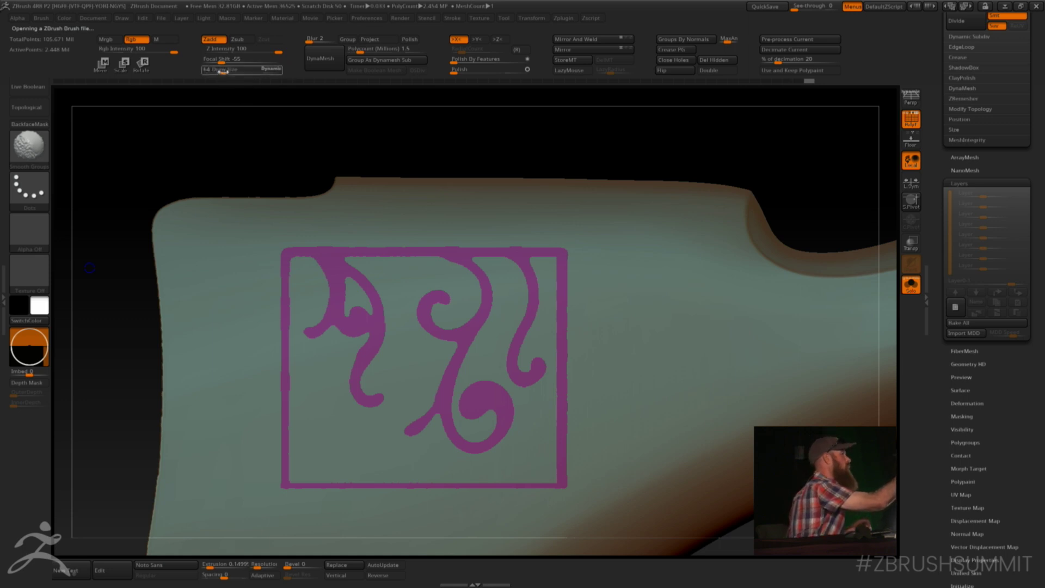
drag(226, 70, 237, 70)
key(shift)
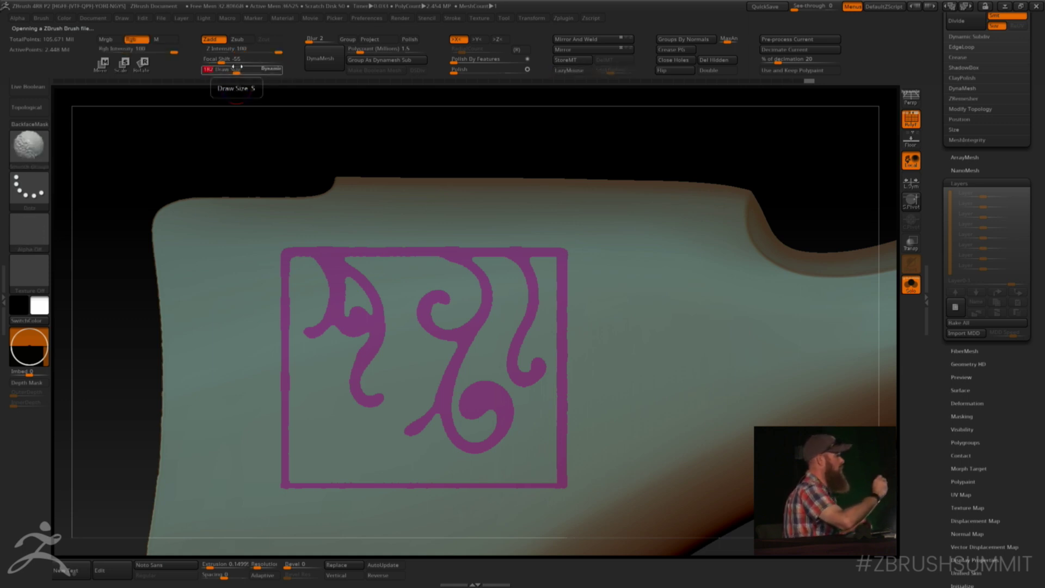
- Set the draw size to 54 and smooth the jagged polygroup edges of the first scroll with the Smooth Groups brush
alt+drag(579, 132, 571, 219)
alt+drag(594, 91, 429, 324)
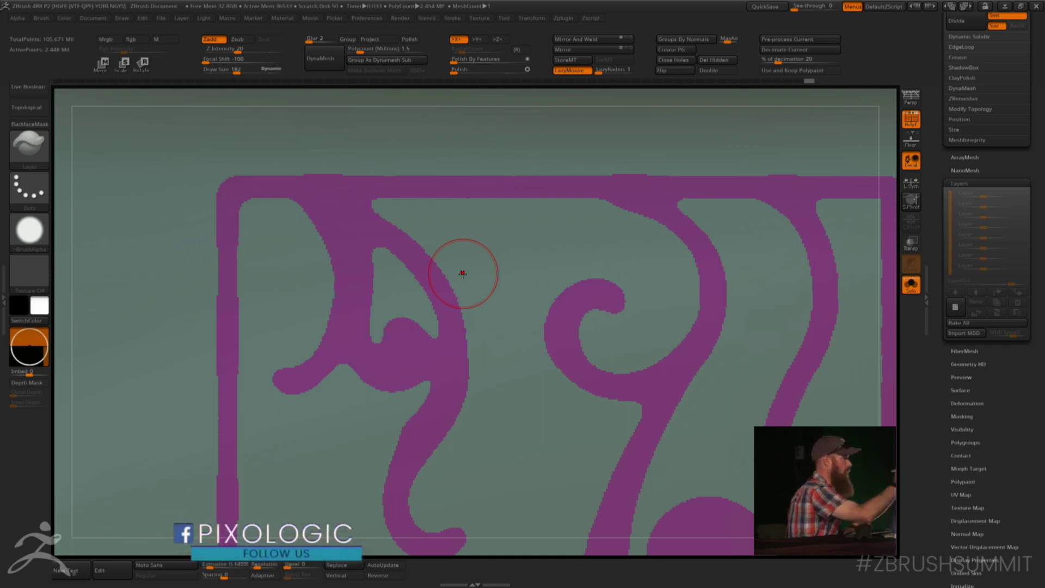
alt+drag(503, 95, 501, 151)
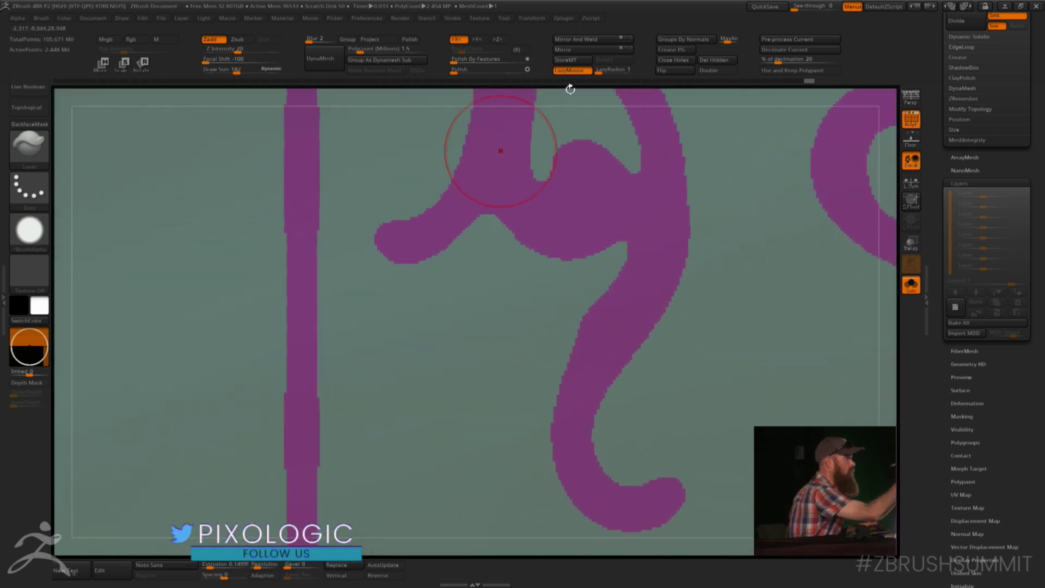
alt+drag(570, 89, 393, 210)
drag(236, 70, 222, 69)
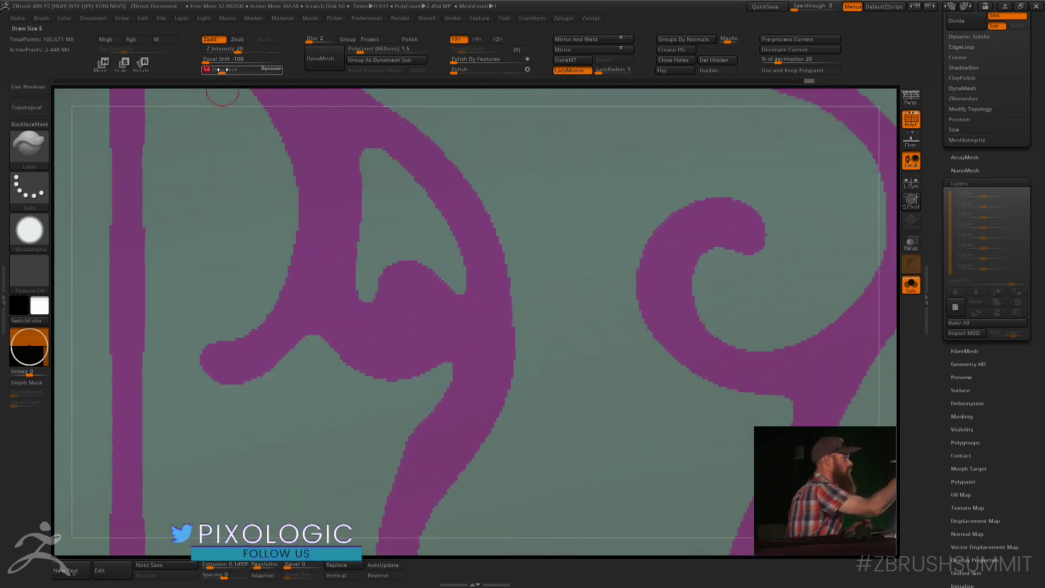
key(ctrl)
key(shift)
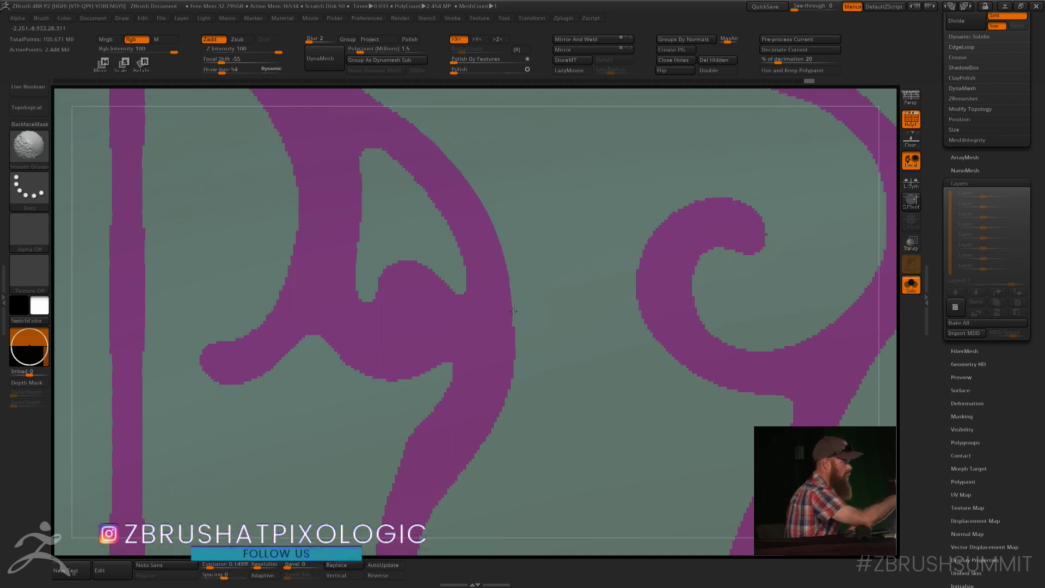
key(b)
key(l)
key(y)
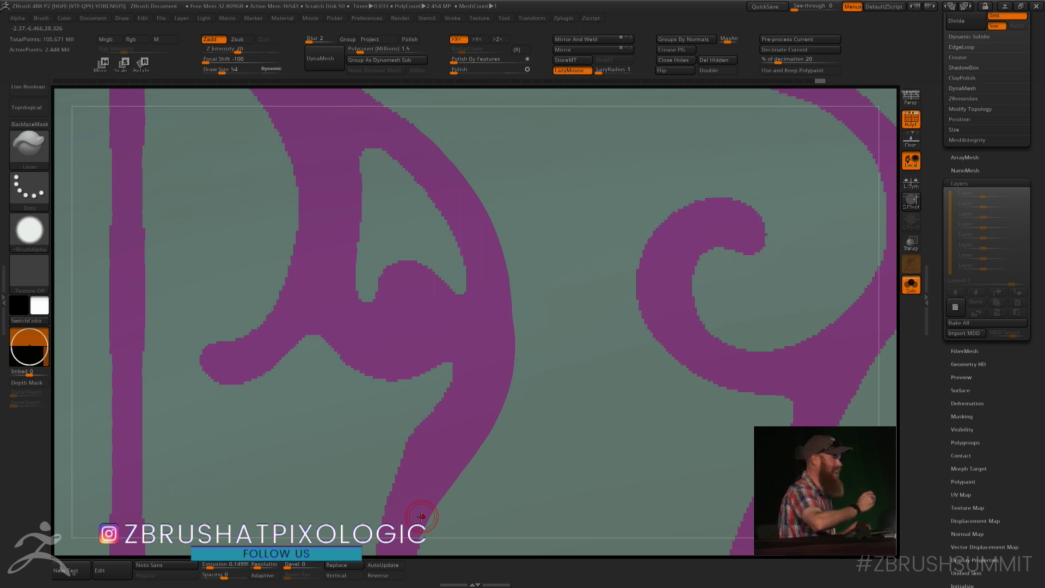
key(shift)
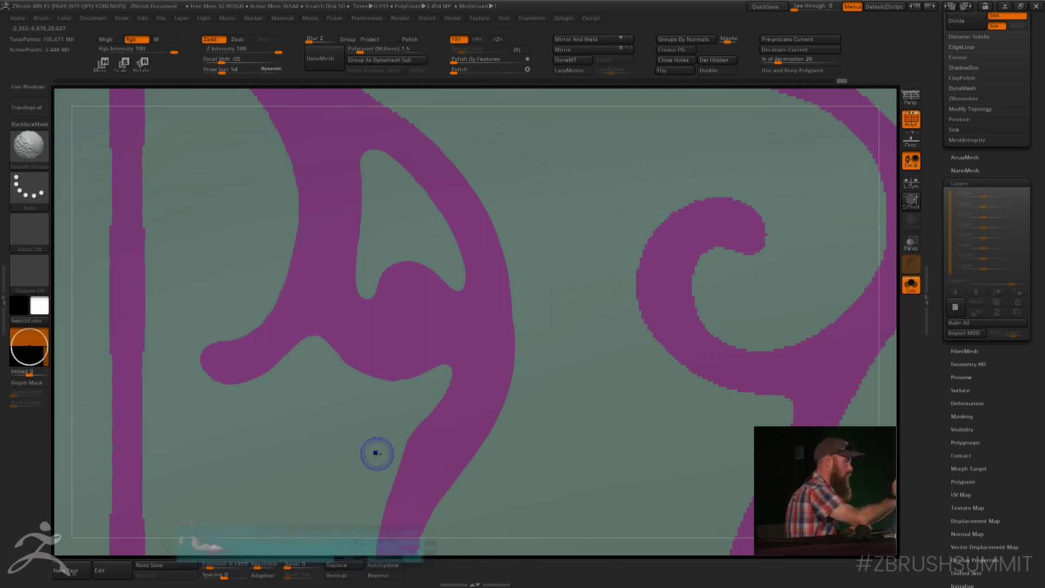
shift+drag(428, 368, 449, 378)
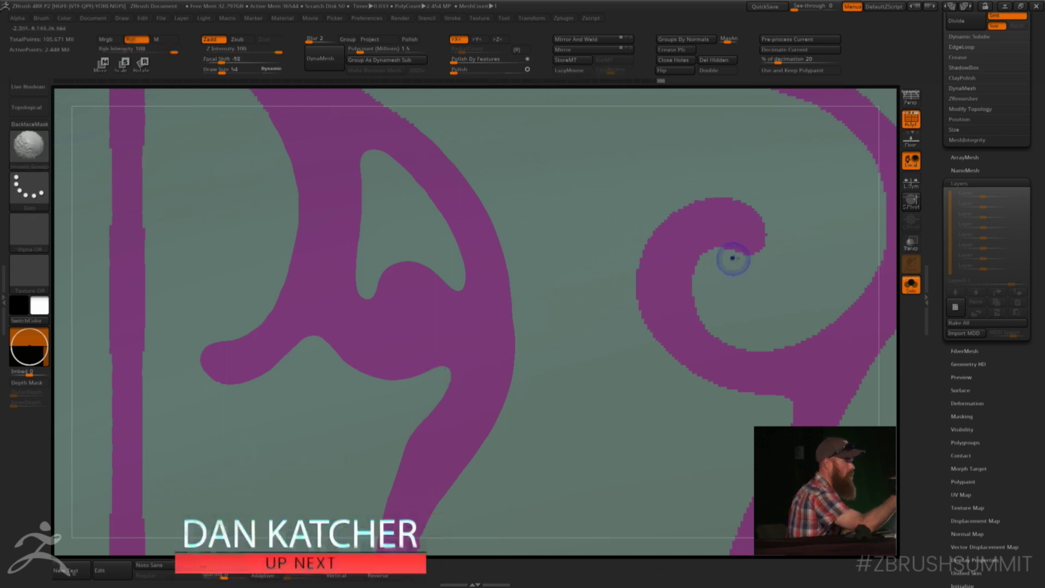
- Smooth the polygroup borders around the central curl and along the frame's upper corner
mouse_move(697, 303)
shift+mouse_down()
mouse_move(737, 251)
mouse_move(730, 201)
shift+mouse_up()
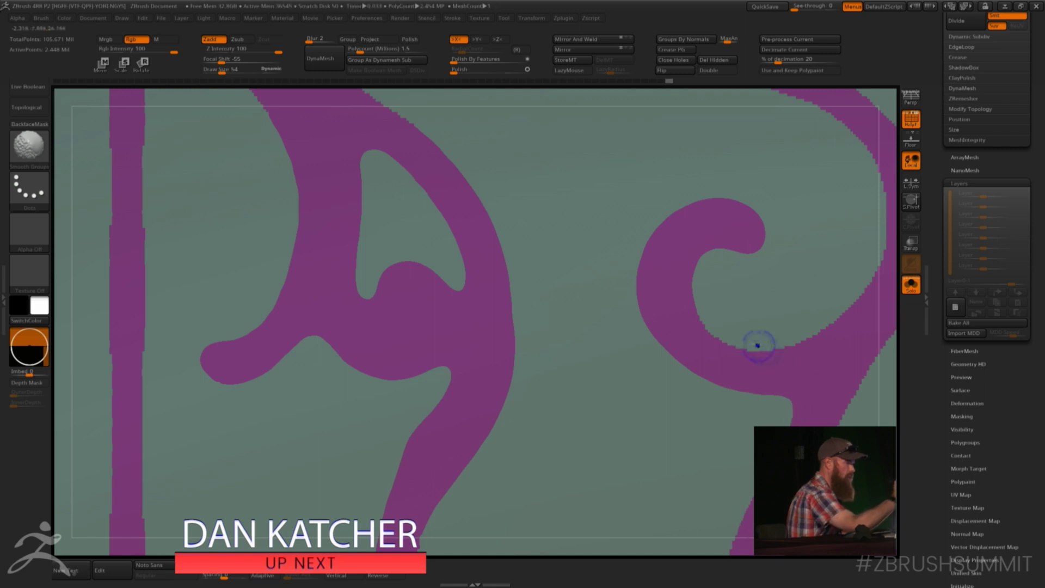
alt+drag(878, 324, 802, 370)
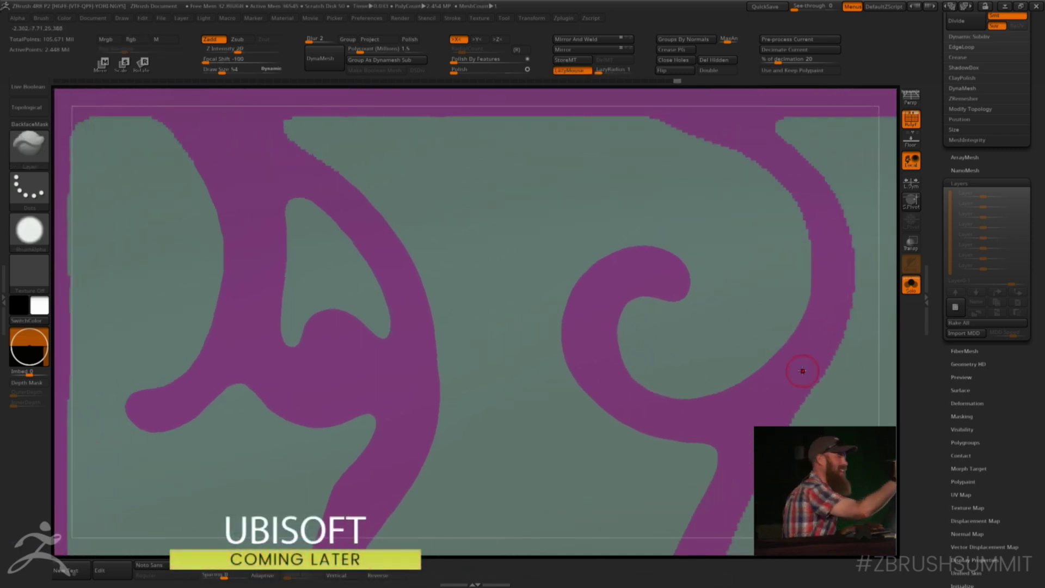
alt+drag(525, 97, 546, 17)
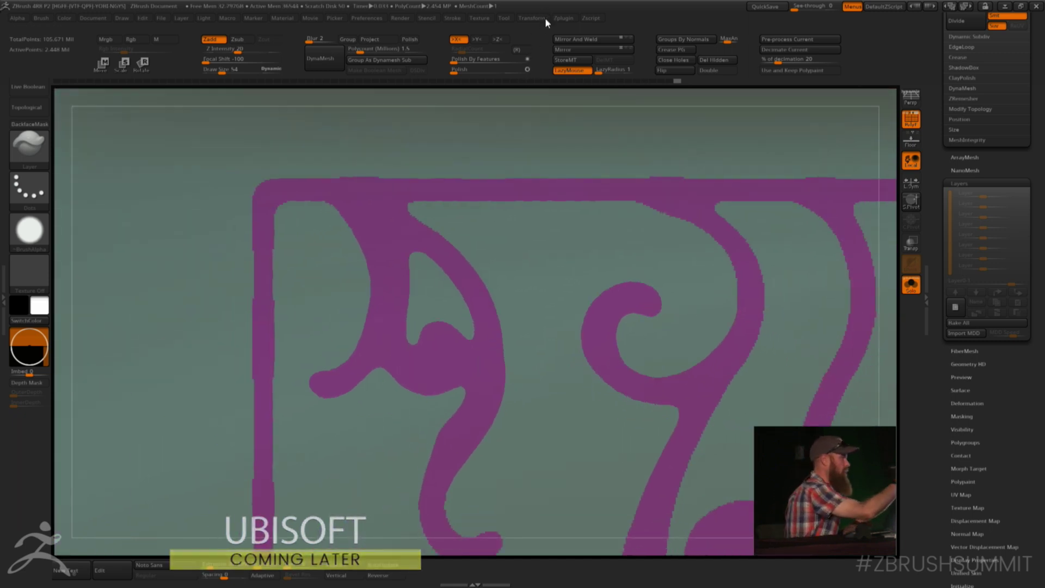
key(shift)
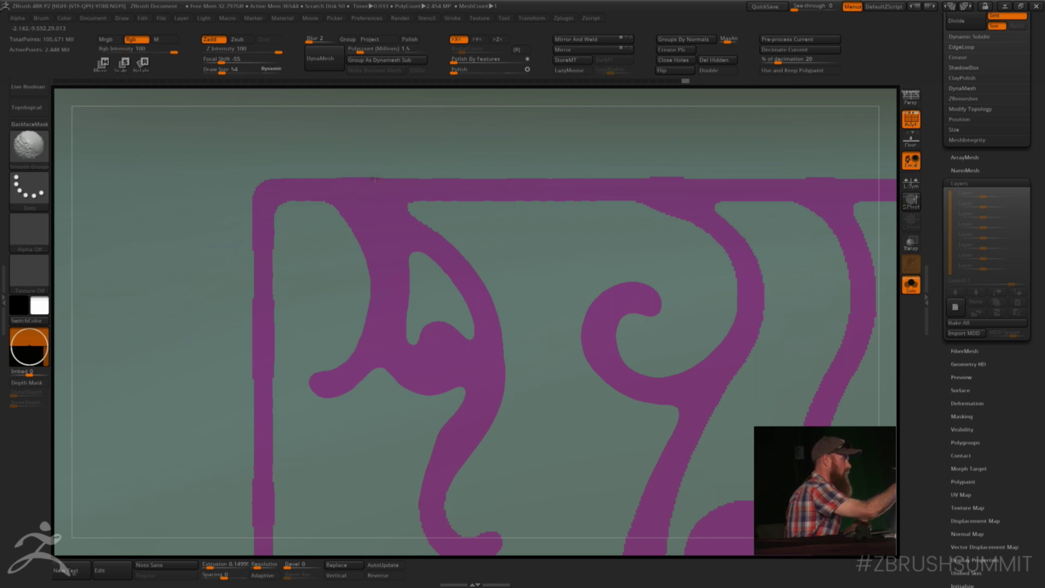
mouse_move(382, 184)
shift+mouse_down()
mouse_move(275, 212)
mouse_move(269, 242)
shift+mouse_up()
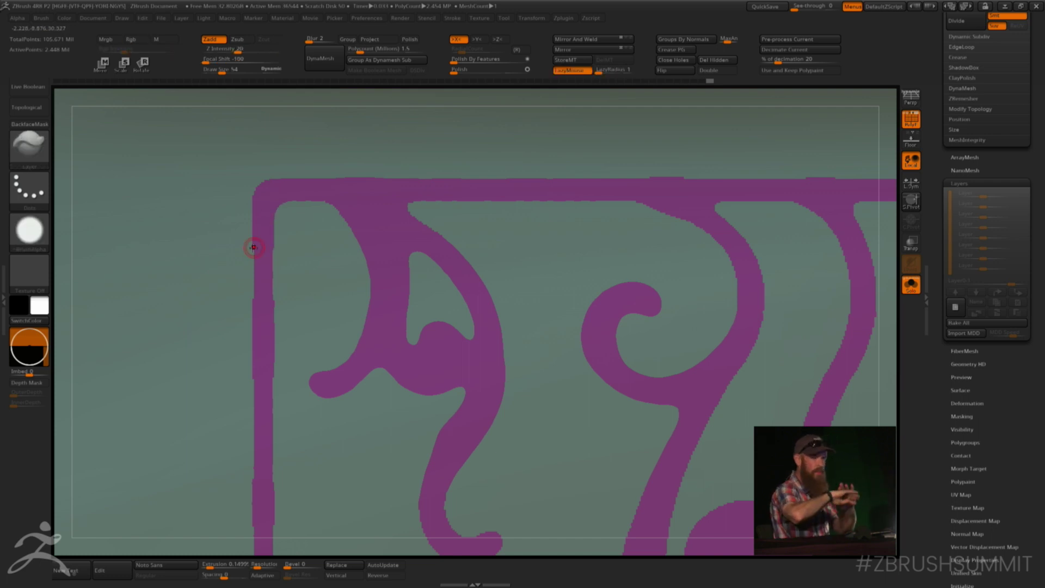
- Add a new sculpting layer to the stock for the scrollwork relief
alt+drag(681, 102, 703, 52)
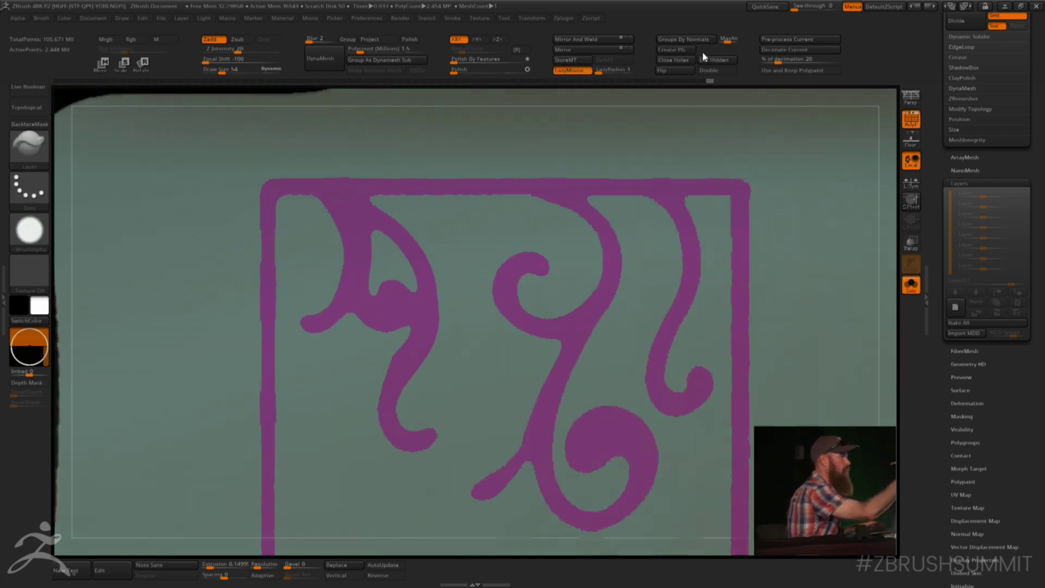
mouse_move(737, 93)
alt+mouse_down()
mouse_move(637, 96)
mouse_move(727, 90)
alt+mouse_up()
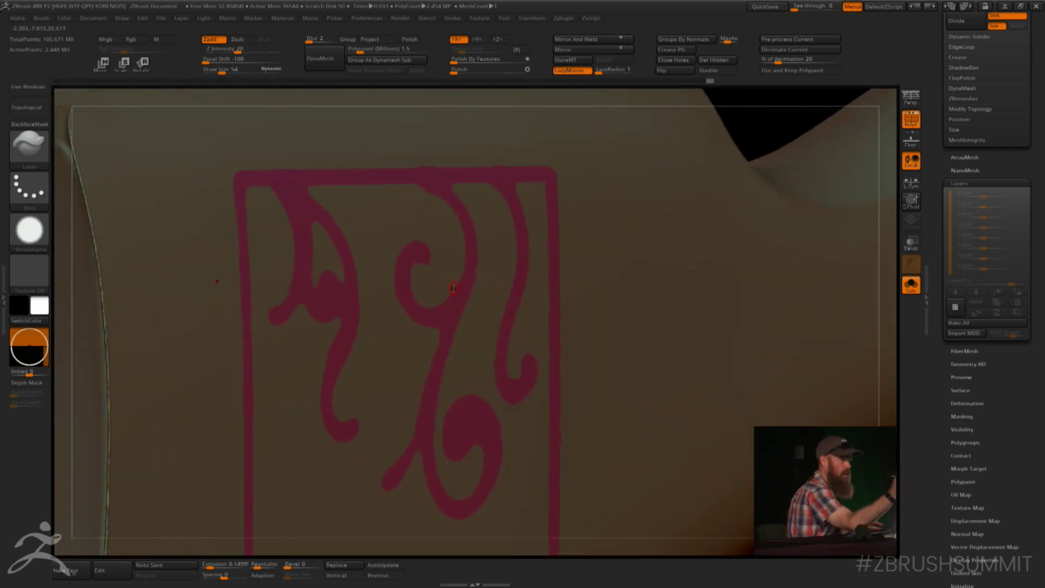
click(955, 306)
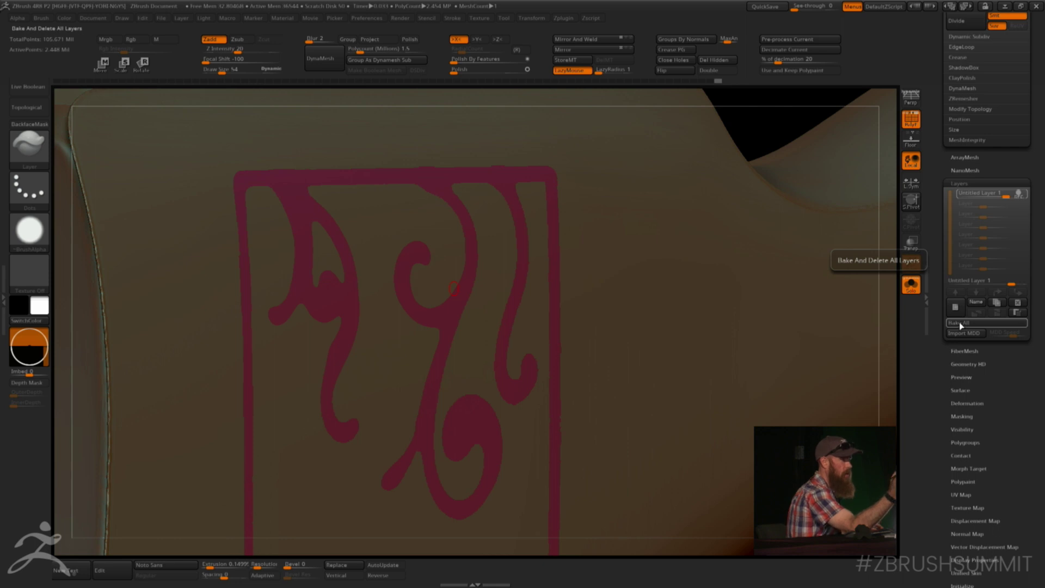
mouse_move(762, 116)
alt+mouse_down()
mouse_move(770, 131)
mouse_move(784, 101)
alt+mouse_up()
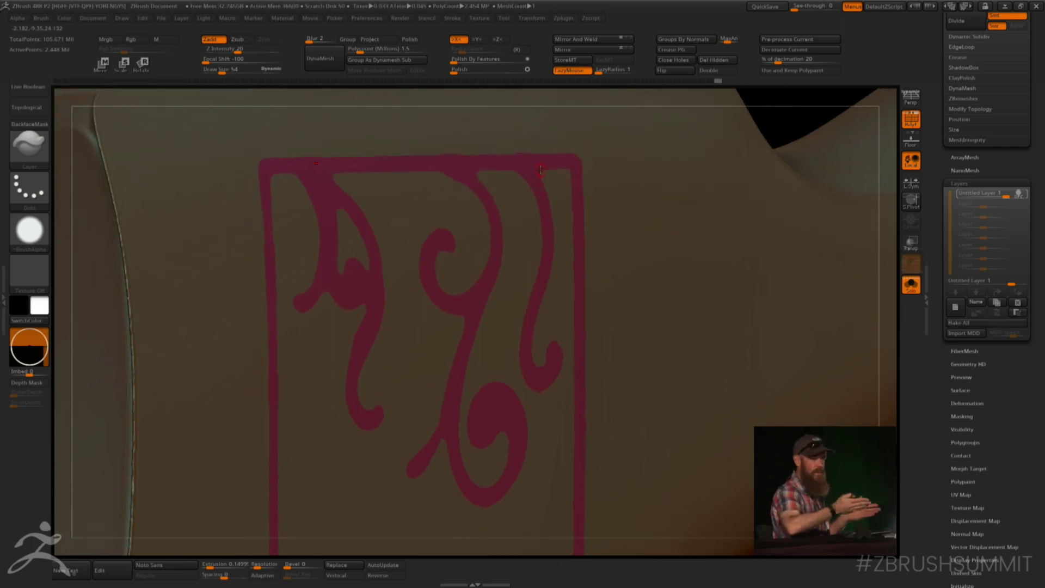
- Isolate the scrollwork polygroup and use it to mask everything on the stock except the scrollwork
key(ctrl+shift)
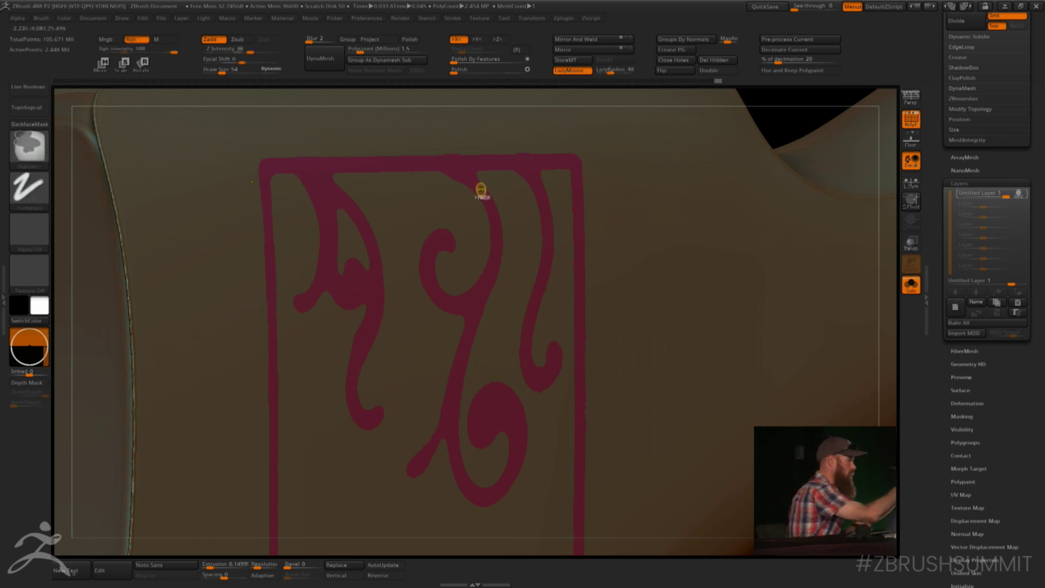
ctrl+shift+click(480, 191)
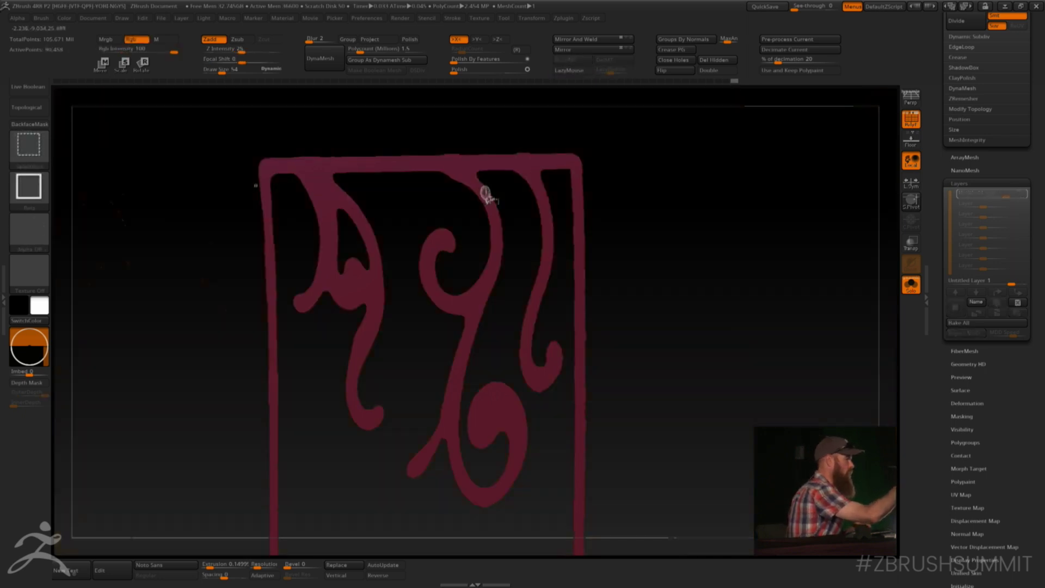
ctrl+click(658, 171)
ctrl+shift+click(676, 159)
ctrl+click(779, 114)
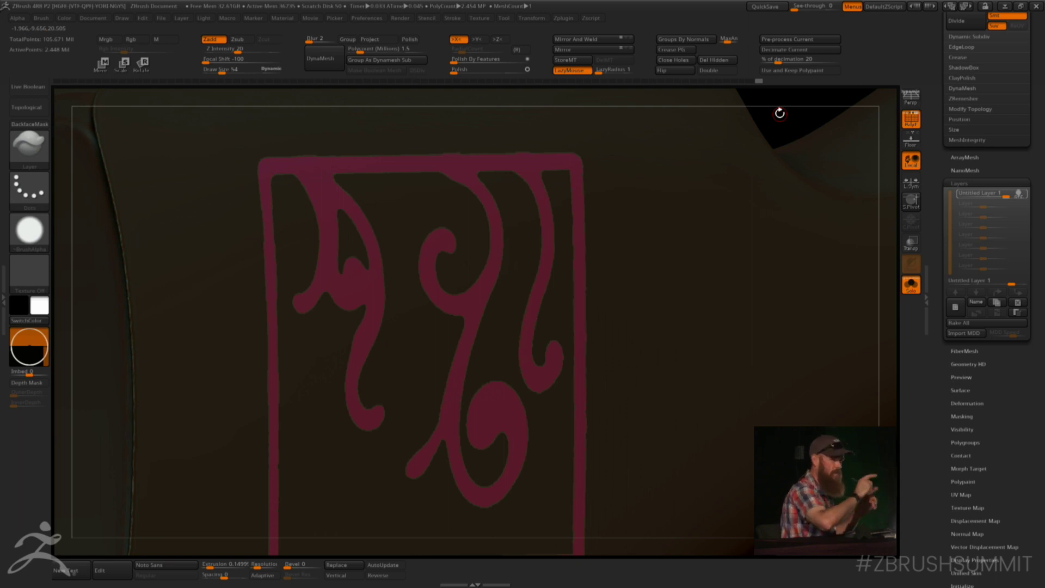
- Place a transpose line about 1.27 units long outward from the stock and raise the unmasked scrollwork slightly
drag(777, 121, 786, 126)
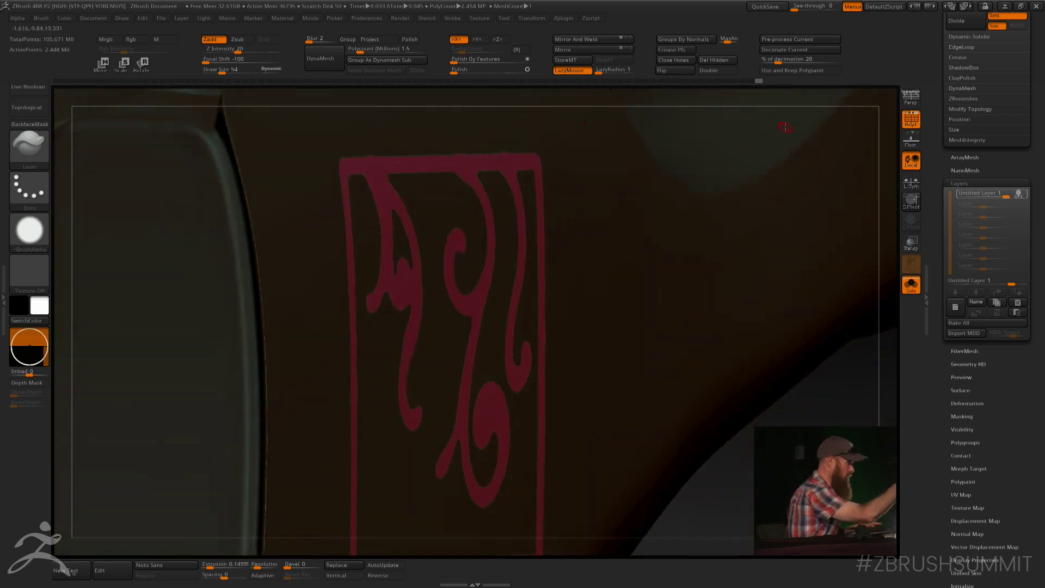
key(w)
drag(516, 287, 597, 286)
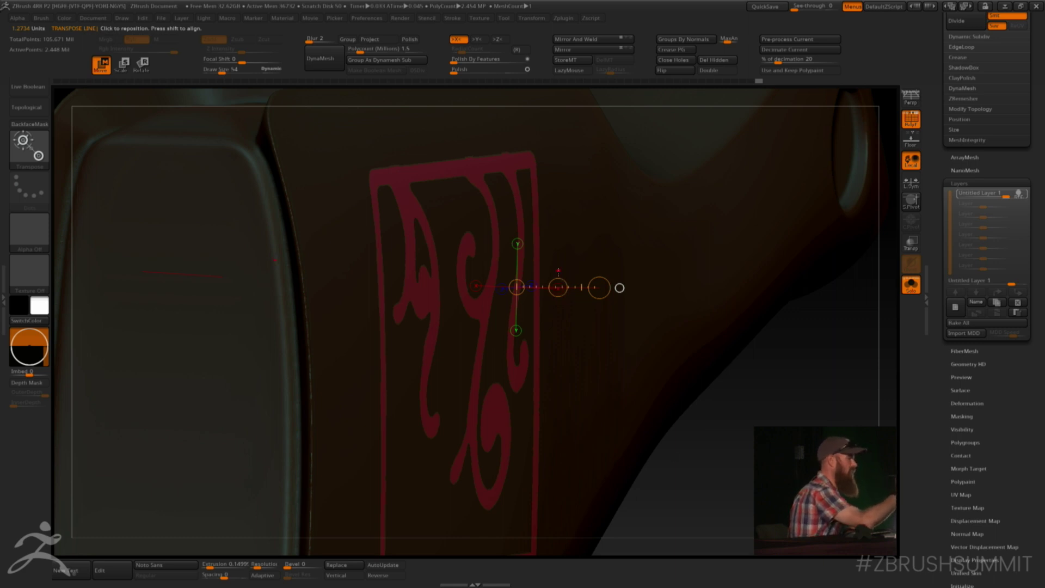
right_drag(675, 458, 678, 328)
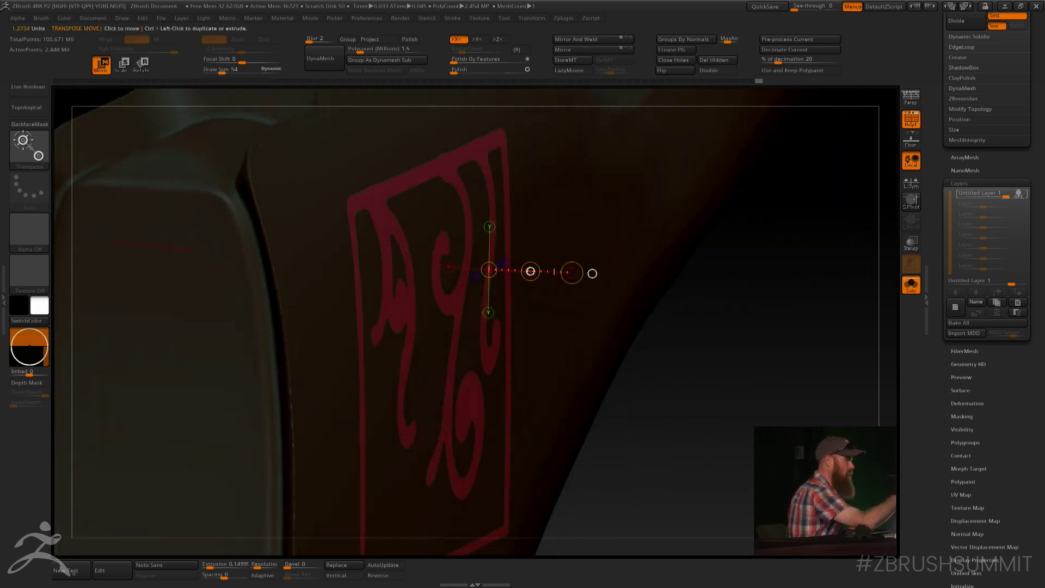
drag(531, 271, 531, 270)
key(q)
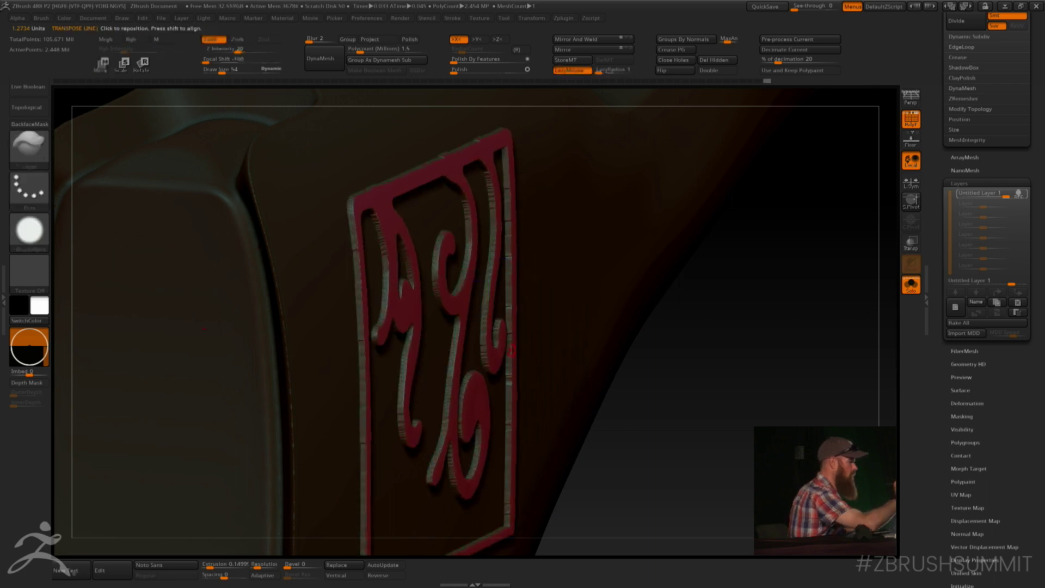
- Clear the mask, isolate the scrollwork polygroup, and grow the visible area to include its raised side walls
ctrl+drag(642, 402, 647, 415)
ctrl+shift+click(496, 352)
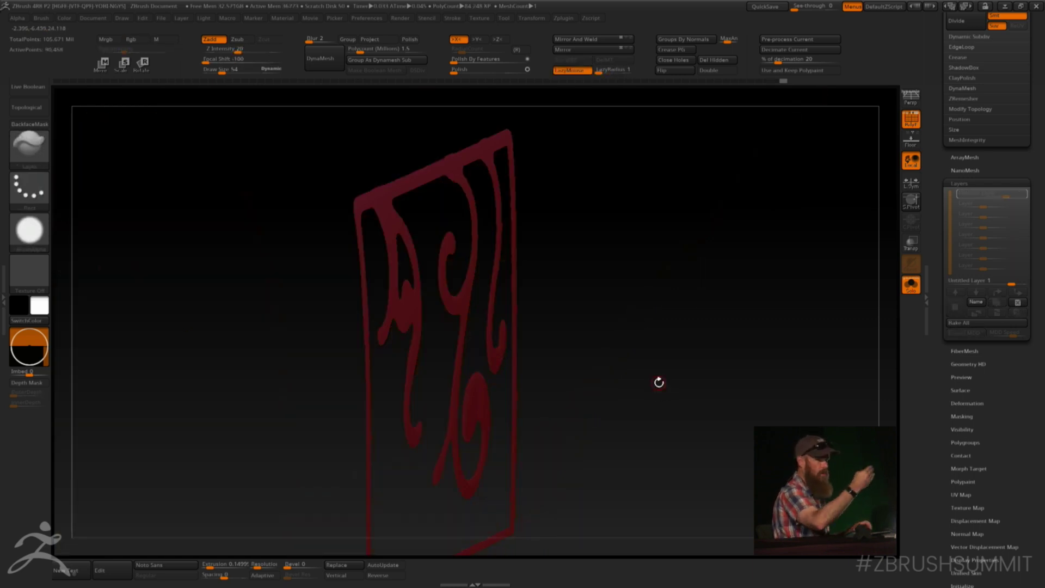
ctrl+shift+click(658, 383)
ctrl+shift+click(659, 383)
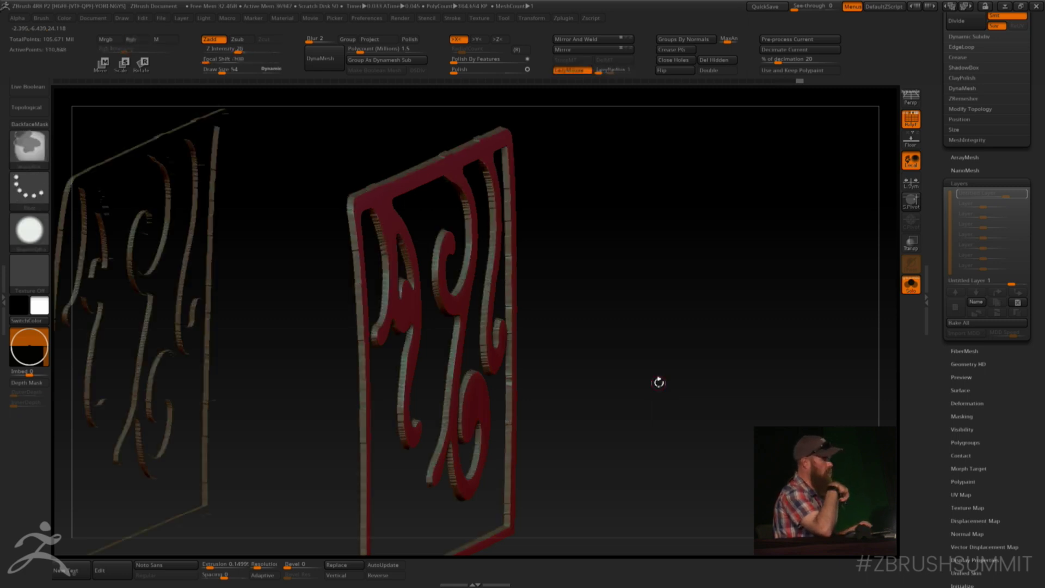
- Hide the scrollwork's top faces, give the raised side walls a polygroup distinct from the top, and show the whole stock again
ctrl+shift+click(484, 147)
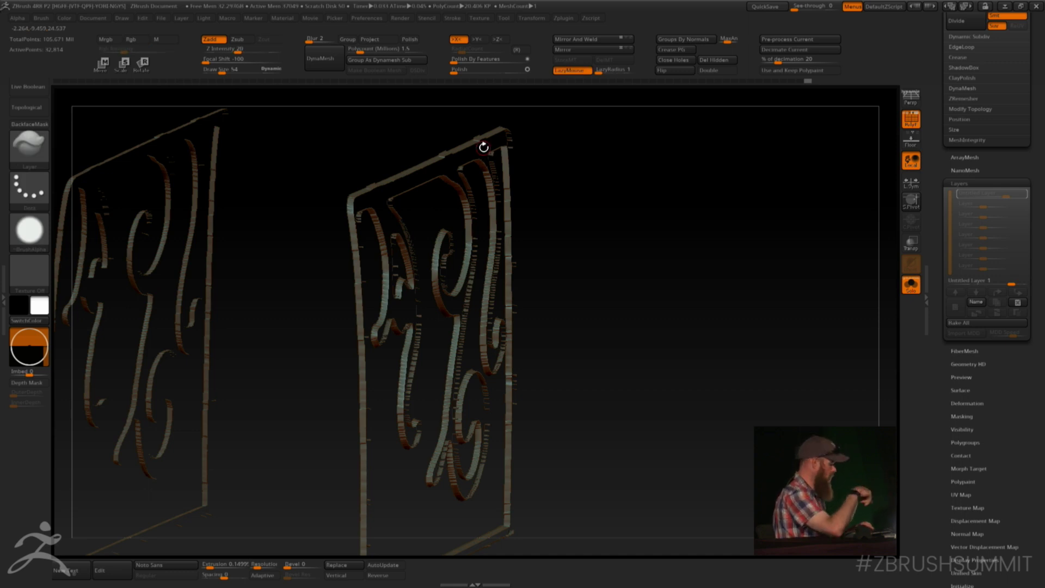
key(ctrl+w)
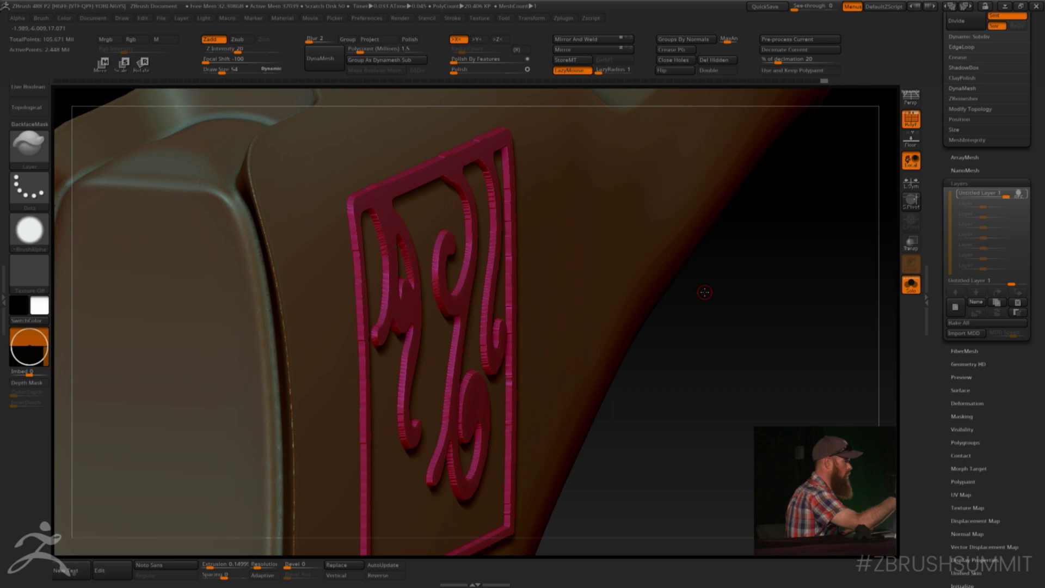
ctrl+shift+click(703, 292)
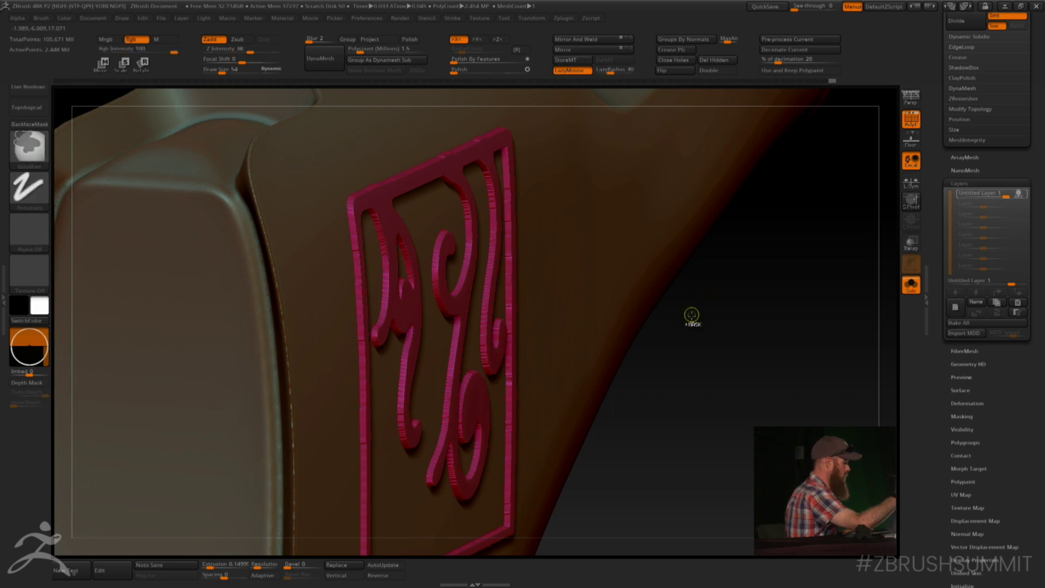
key(ctrl+z)
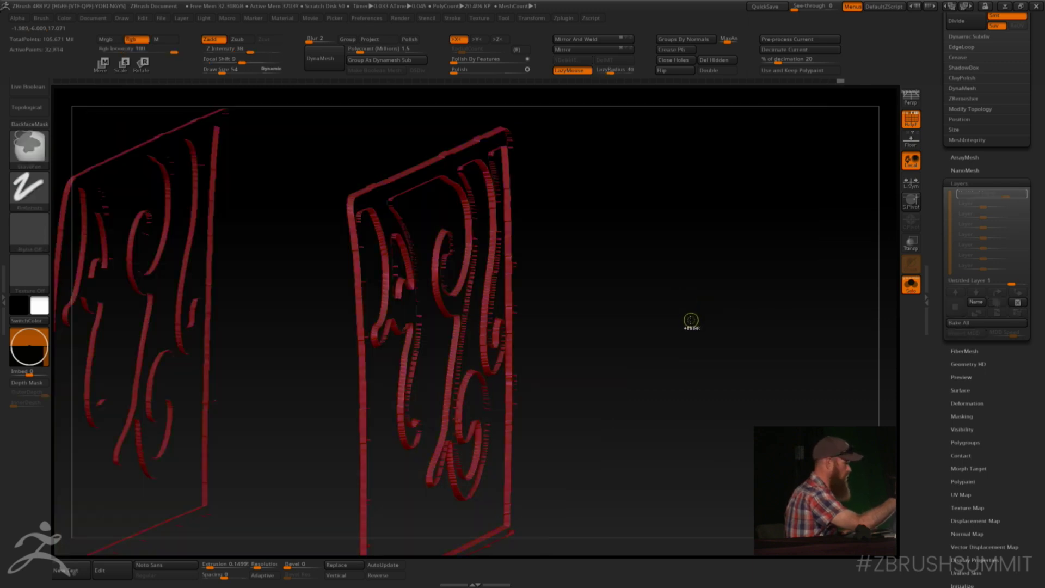
key(ctrl+z)
key(ctrl+z)
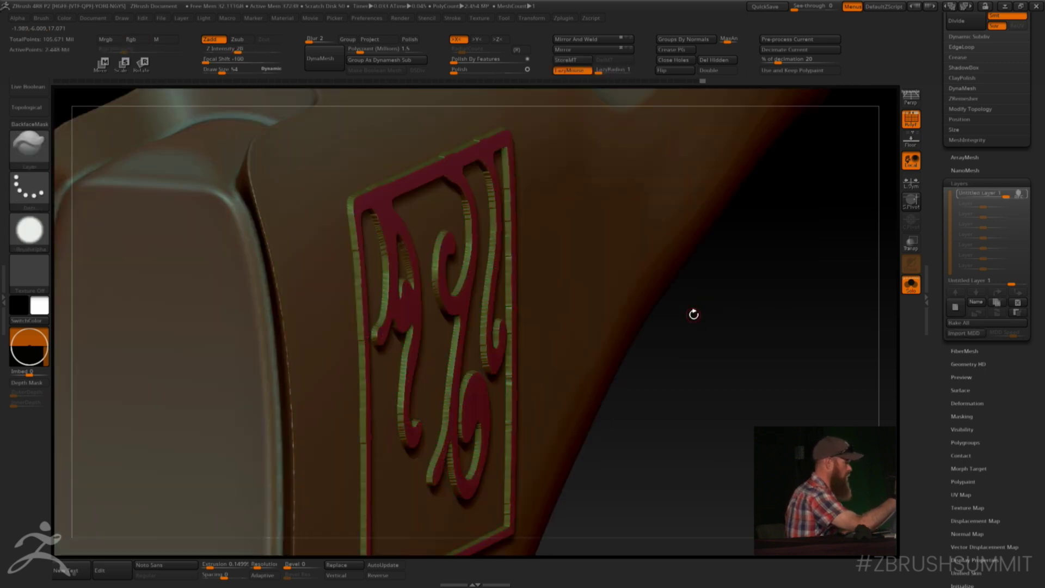
- Enlarge the brush and smooth the polygroup borders along the central scroll with the Smooth Groups brush
drag(709, 362, 701, 342)
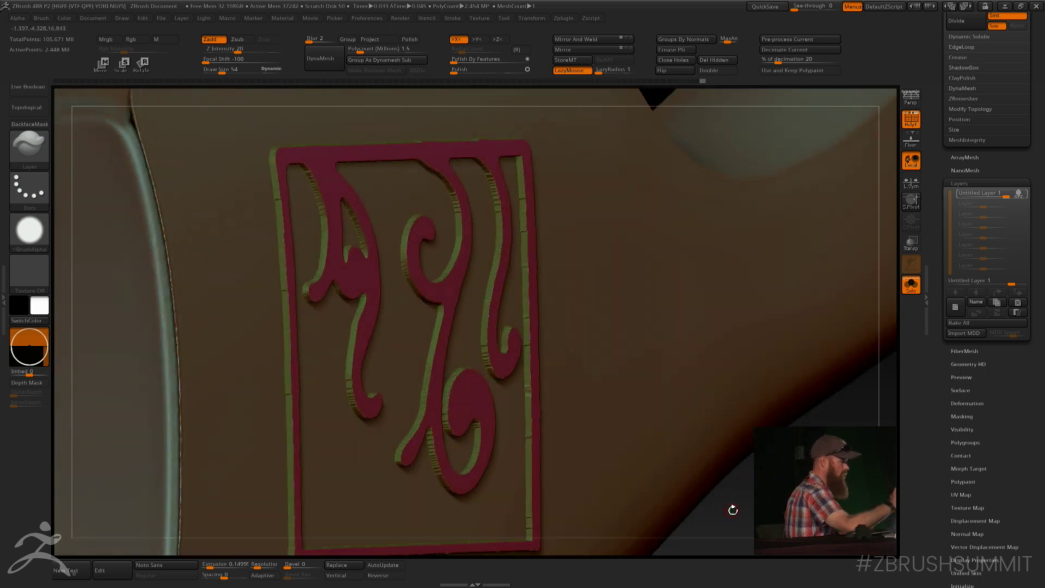
shift+drag(733, 510, 705, 488)
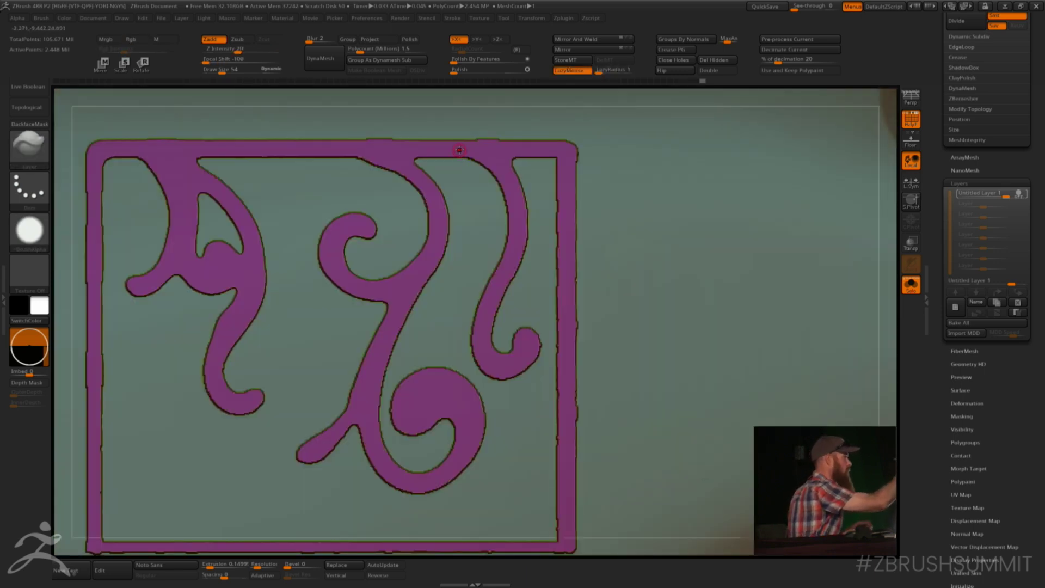
click(221, 70)
shift+drag(222, 71, 237, 71)
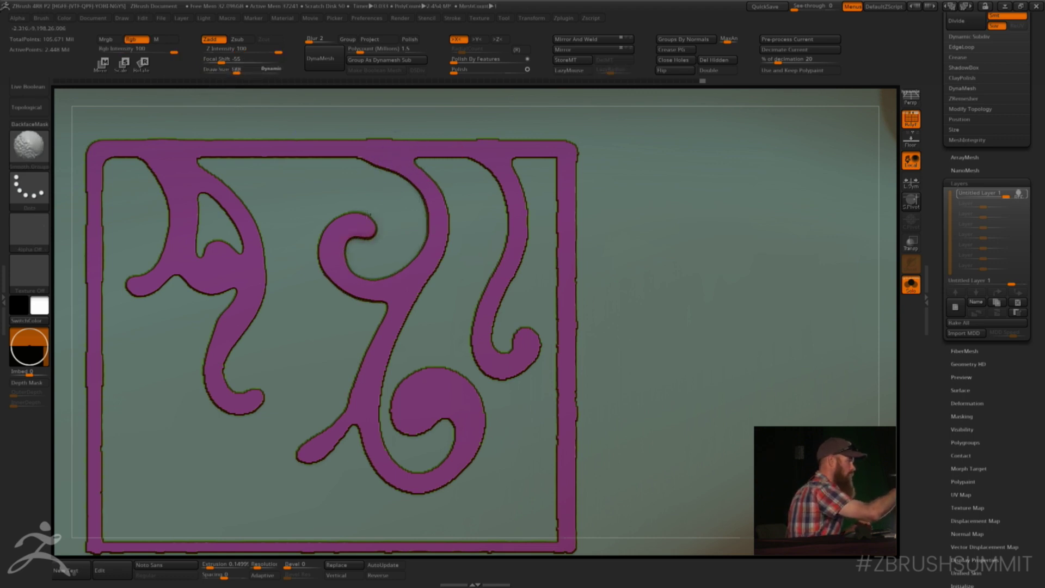
mouse_move(367, 215)
mouse_down()
mouse_move(333, 286)
mouse_move(406, 337)
mouse_move(308, 460)
mouse_move(384, 435)
mouse_move(452, 484)
mouse_move(391, 408)
mouse_move(443, 455)
mouse_up()
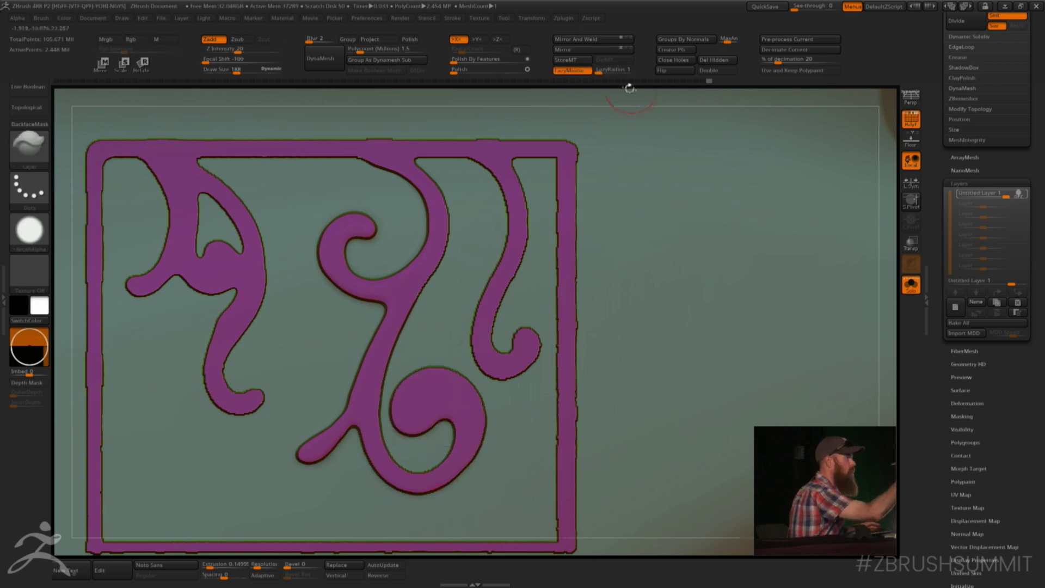
- Stop recording on the stock's sculpting layer and set its intensity to 0, checking the surface with and without polygroup colours
drag(630, 88, 656, 89)
key(shift+f)
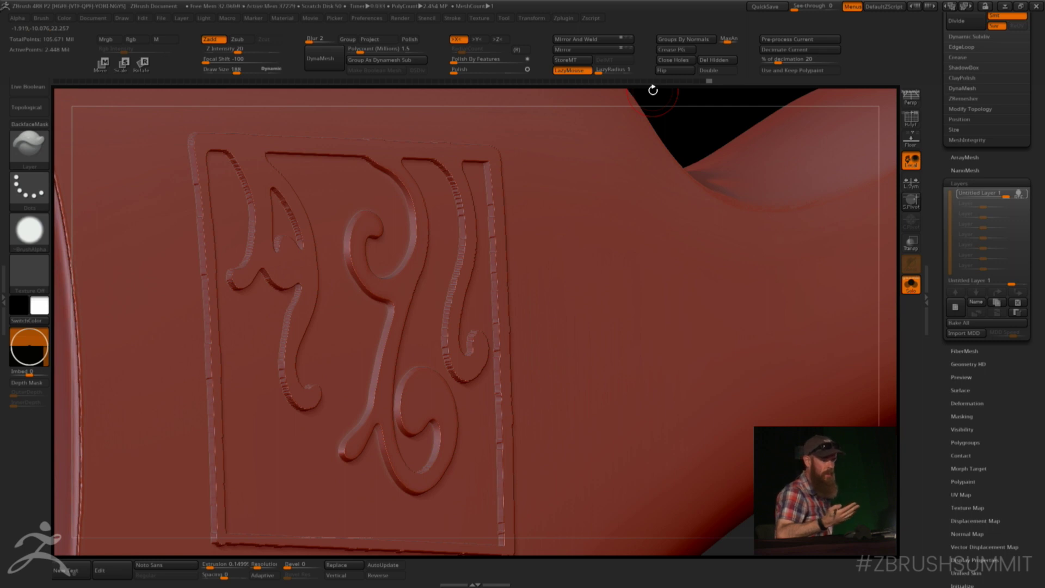
click(1019, 194)
drag(1011, 195, 983, 192)
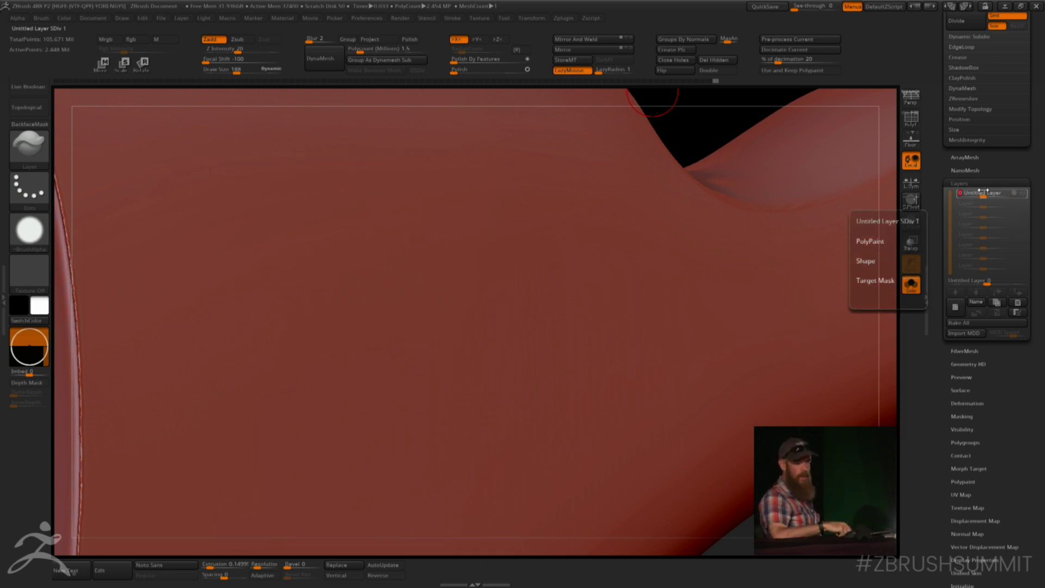
key(shift+f)
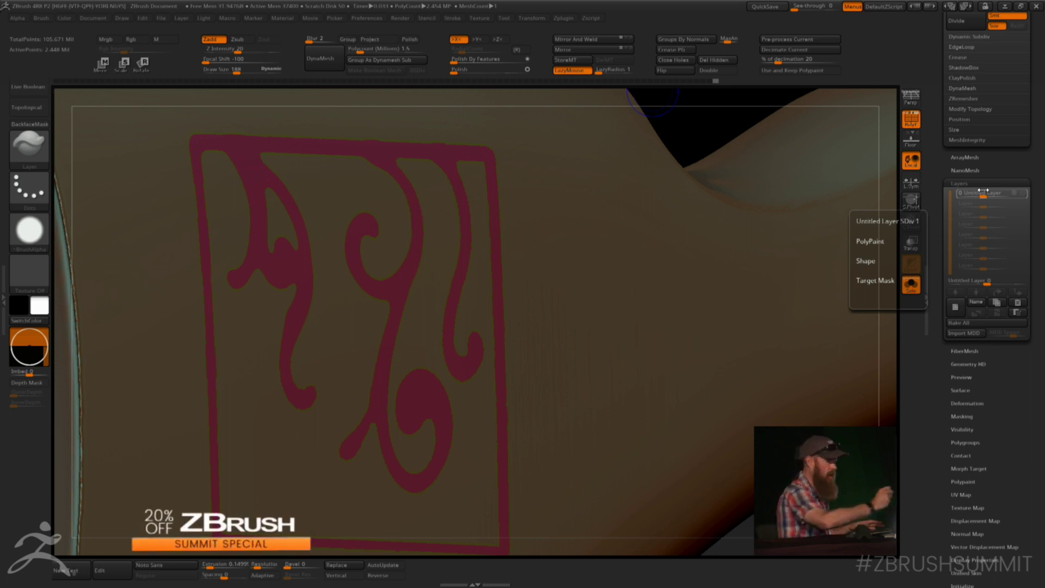
- Bring back the whole gun, select the Exotic61_Prospector_Details subtool, and examine its scrollwork polygroups alone and in context
alt+drag(725, 539, 644, 425)
click(913, 291)
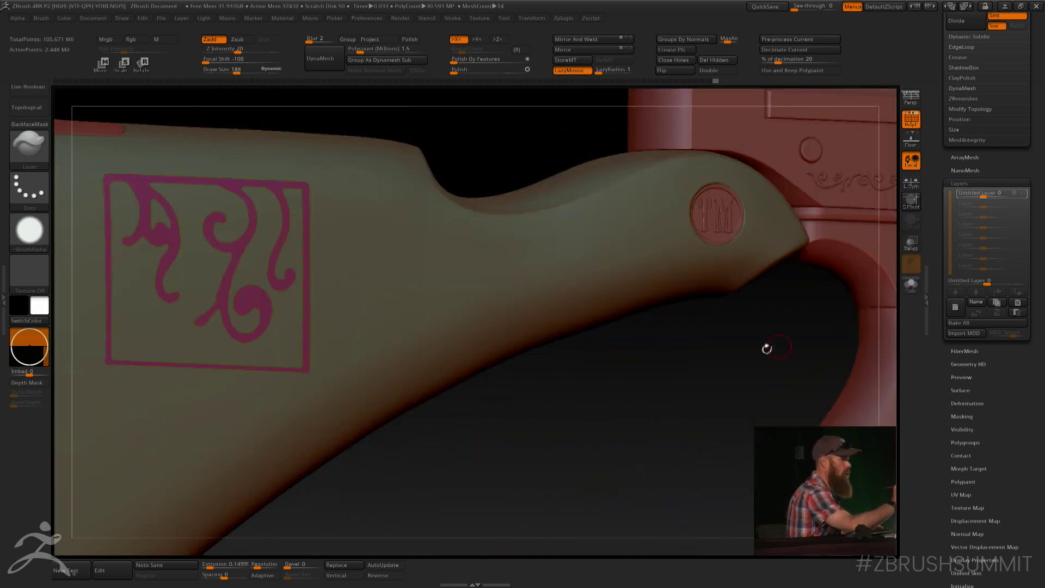
alt+drag(767, 349, 220, 471)
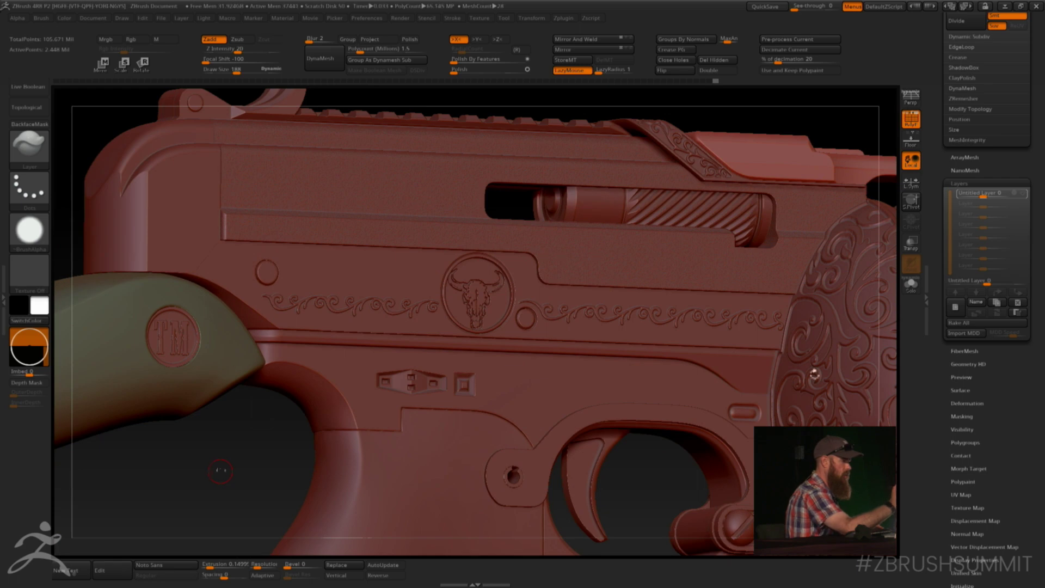
alt+click(642, 466)
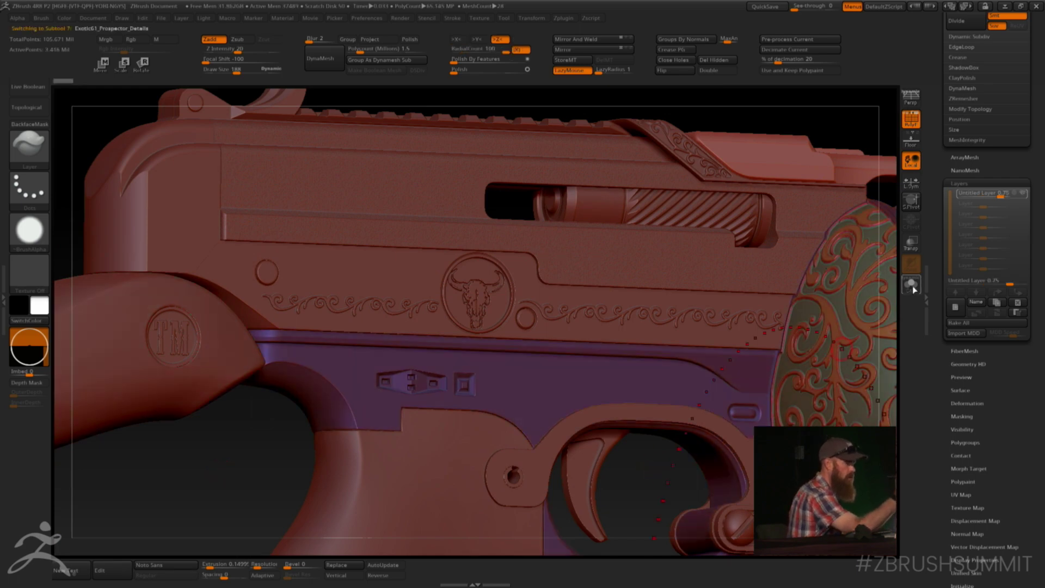
click(914, 290)
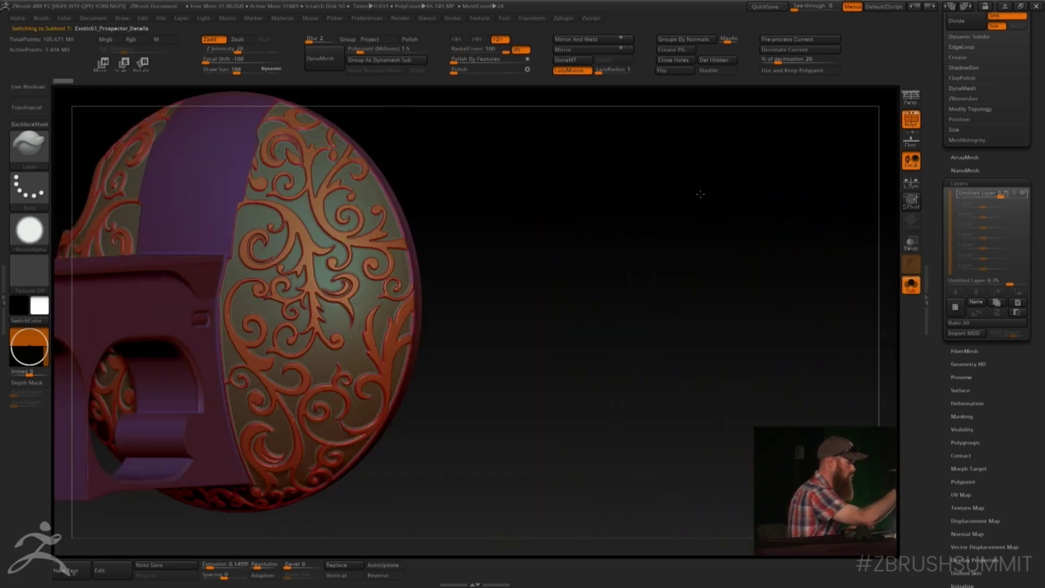
click(911, 285)
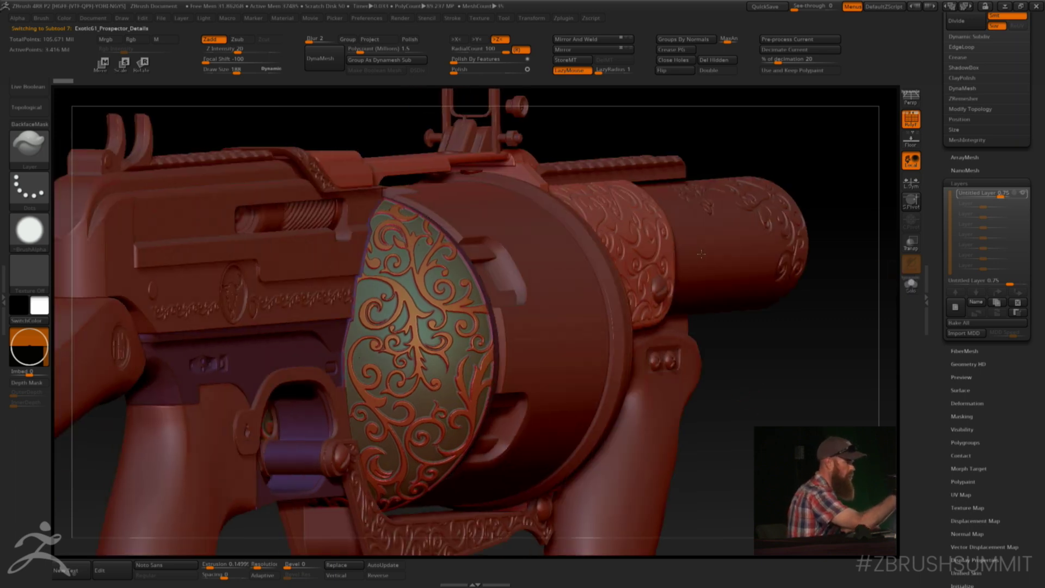
- Isolate the details subtool again, clear the stray copies left on the canvas, and bring back the whole gun
drag(701, 253, 836, 264)
click(836, 264)
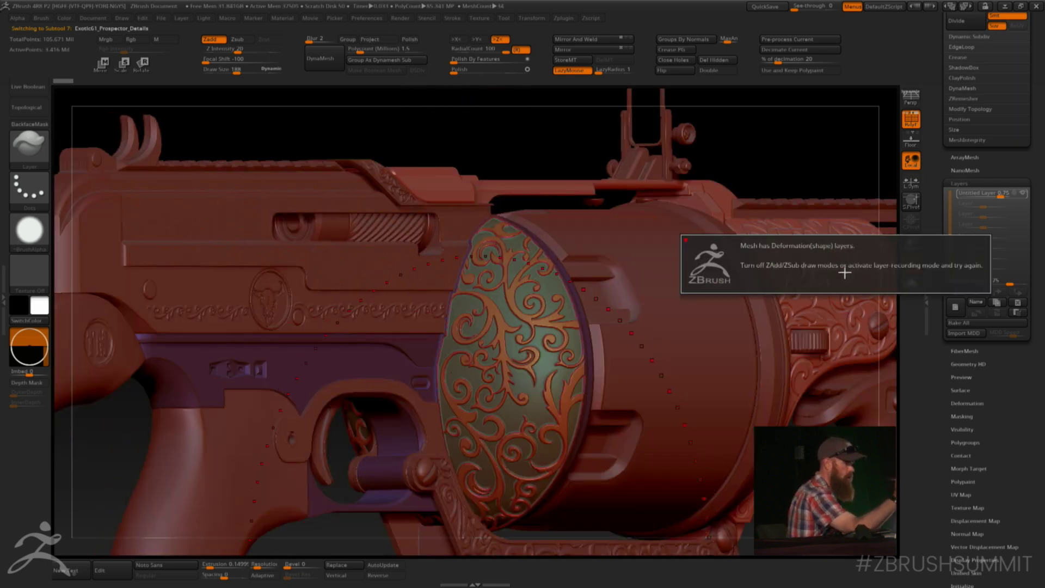
click(912, 284)
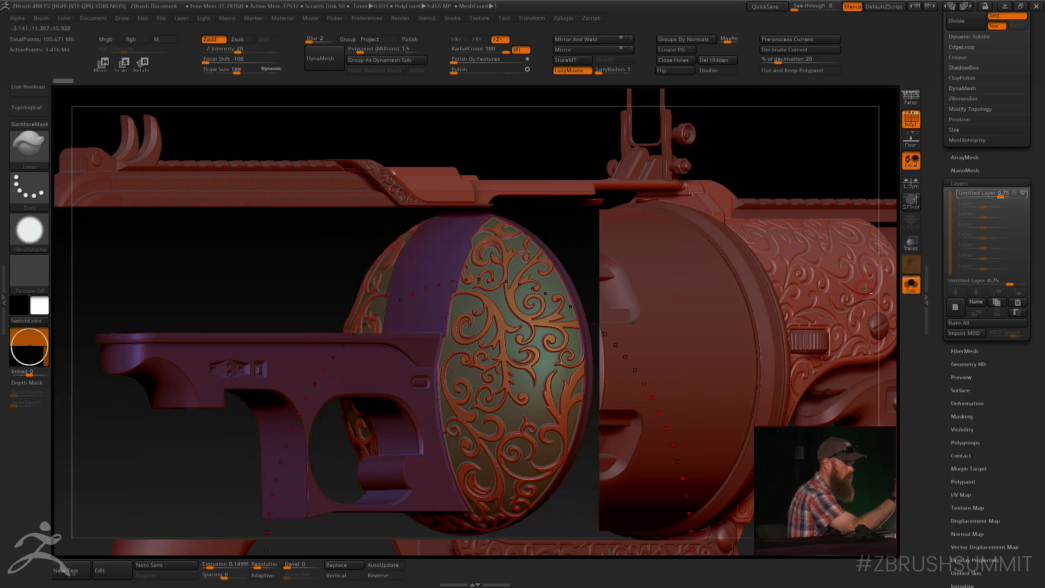
click(882, 295)
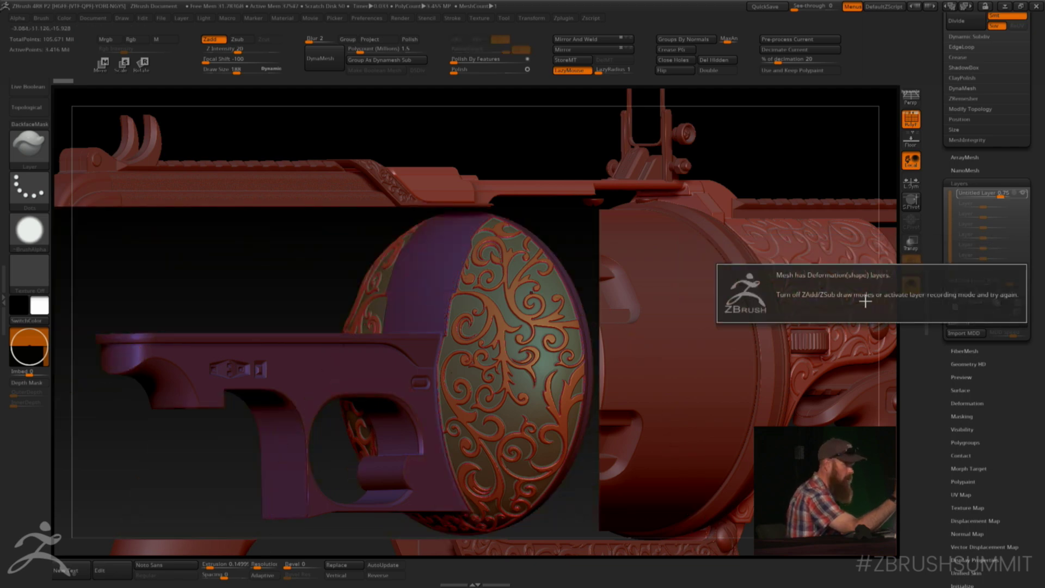
click(815, 235)
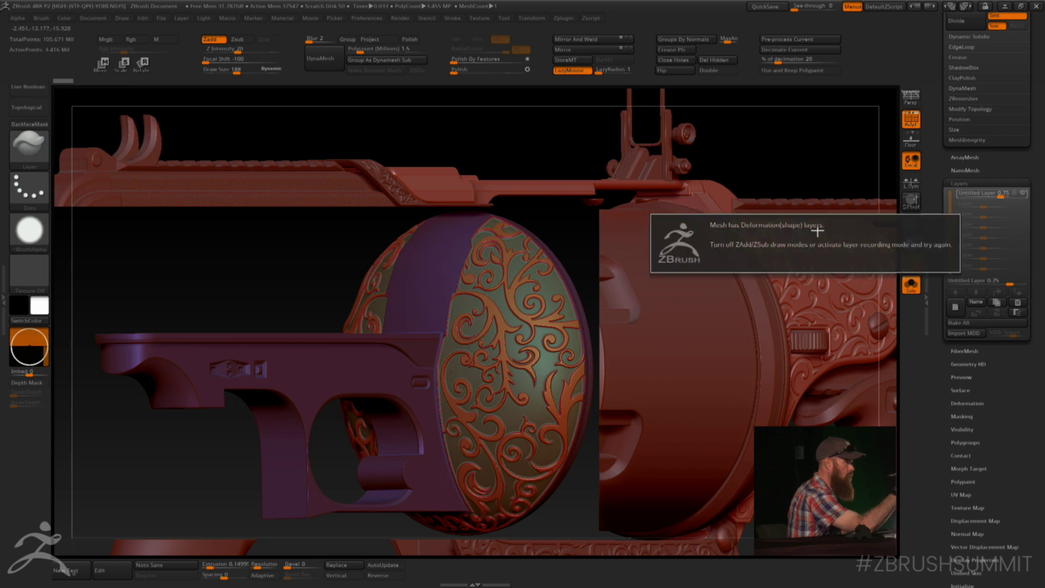
alt+drag(828, 159, 604, 163)
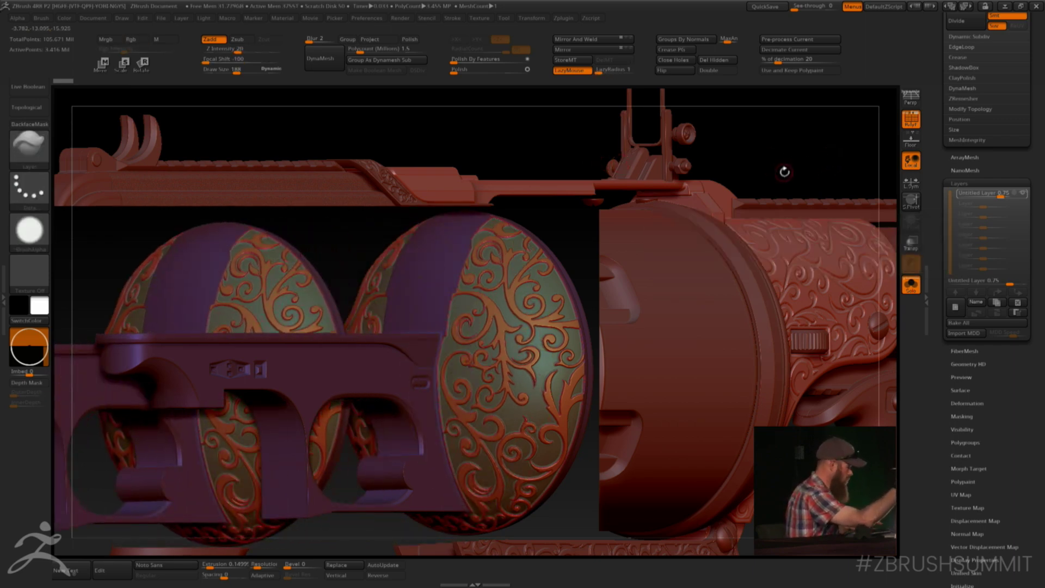
alt+drag(797, 153, 671, 164)
key(ctrl+n)
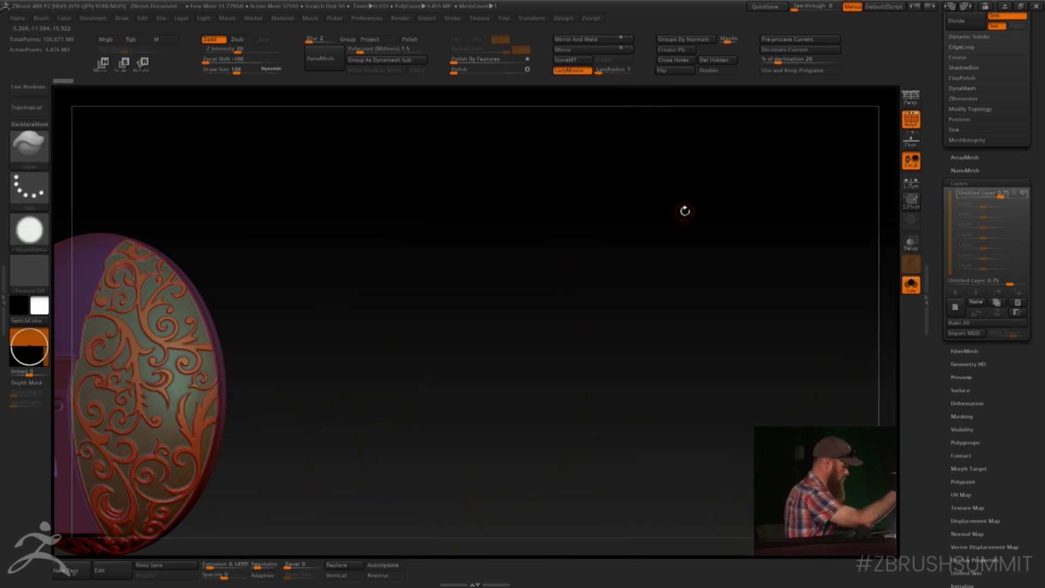
drag(636, 315, 707, 355)
click(913, 284)
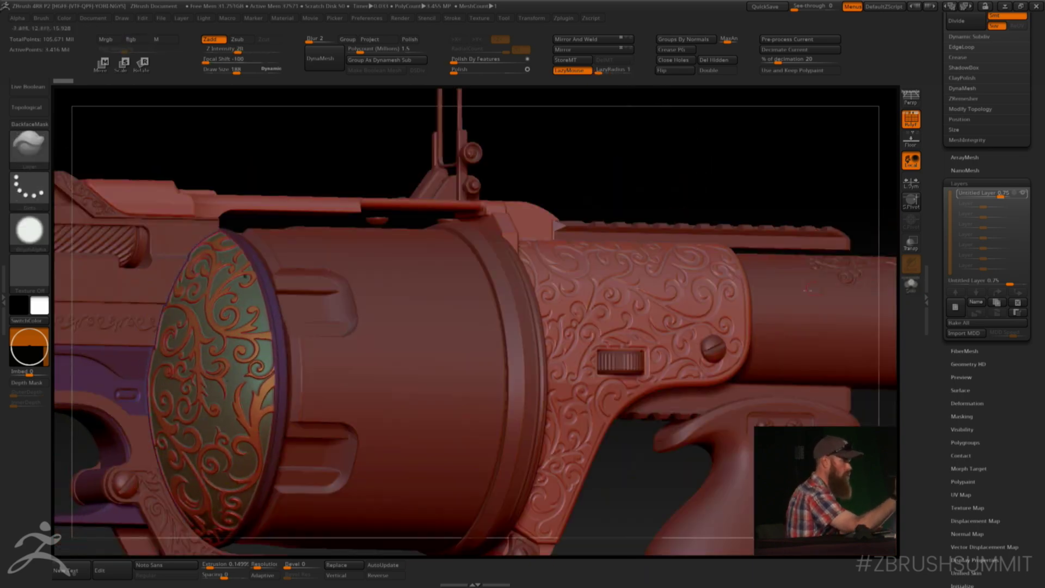
- Select the Handguard2 subtool and examine its scrollwork from the side, first with polygroup colours and finally without them
alt+click(252, 294)
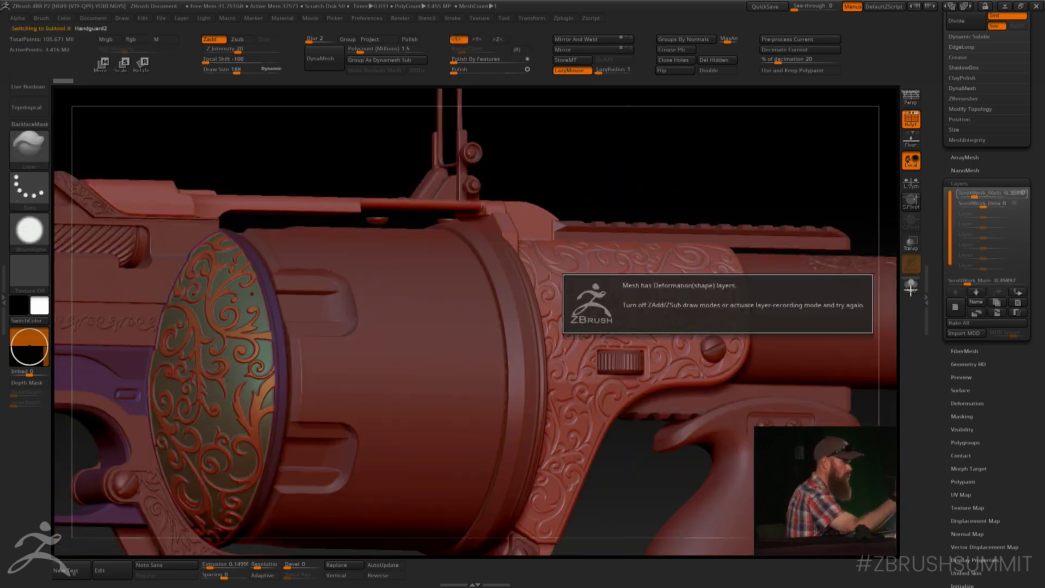
alt+click(851, 314)
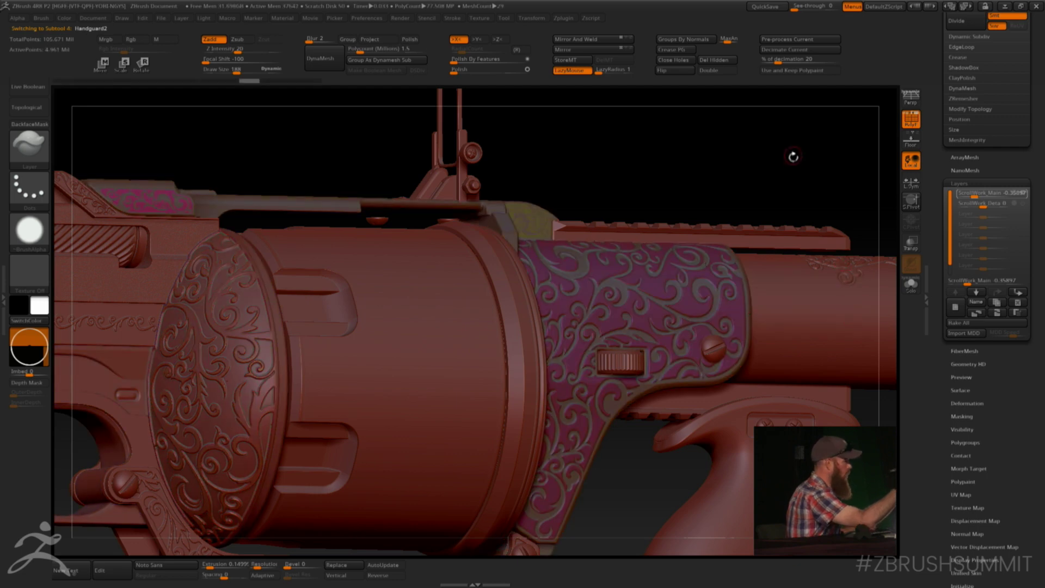
drag(791, 159, 775, 196)
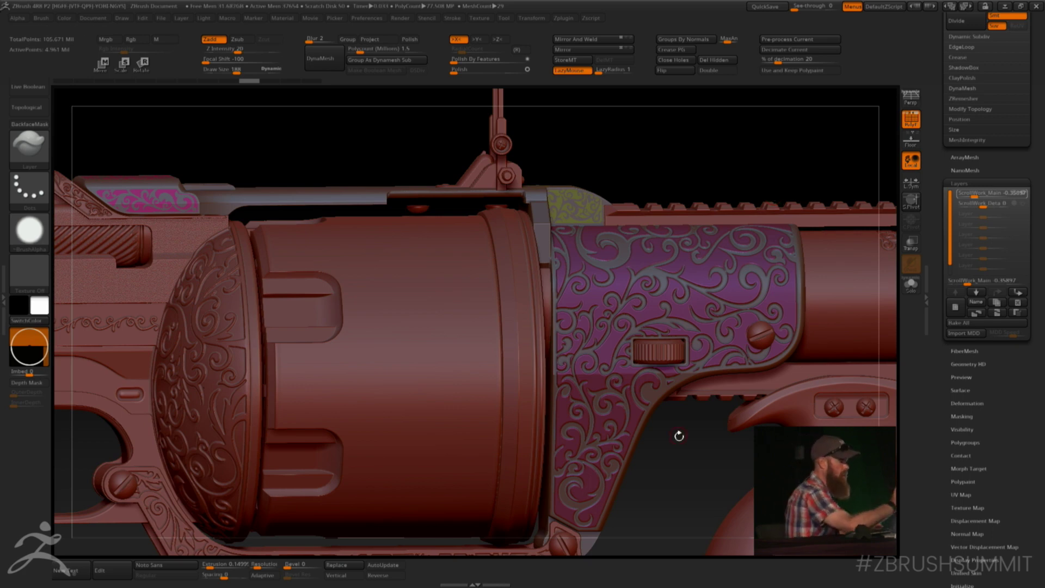
key(f)
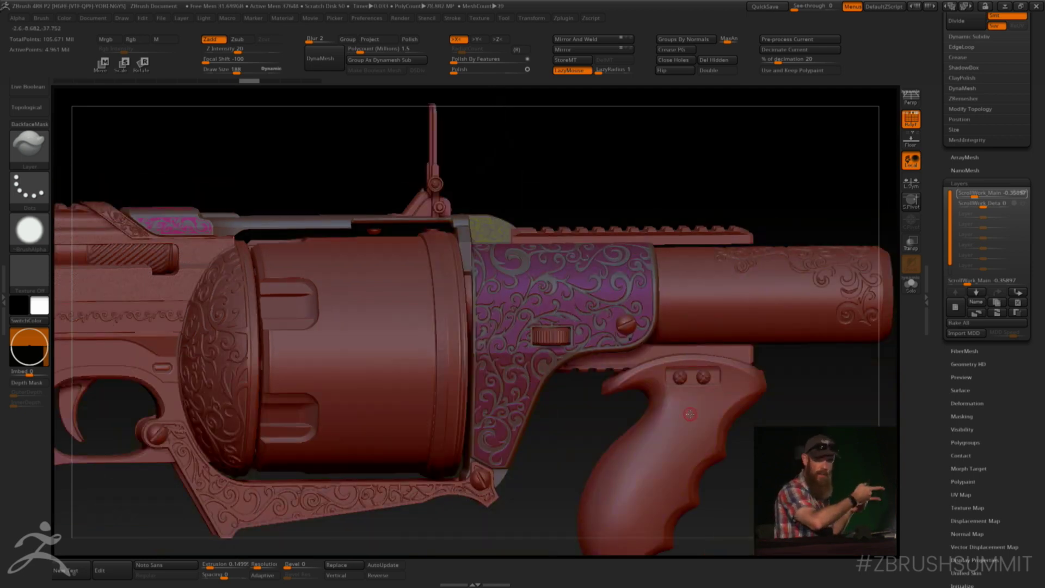
drag(567, 423, 571, 414)
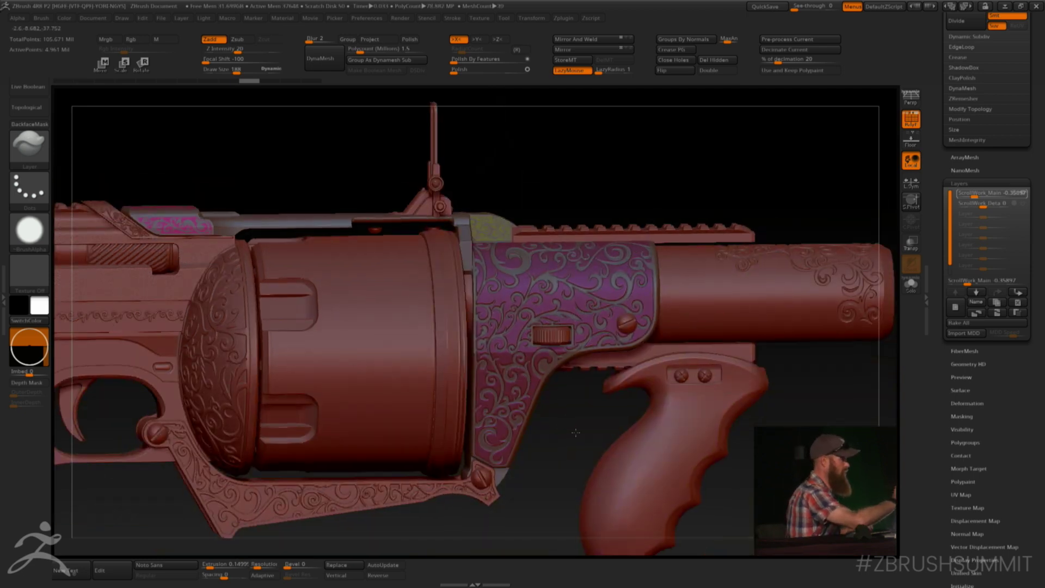
key(shift+f)
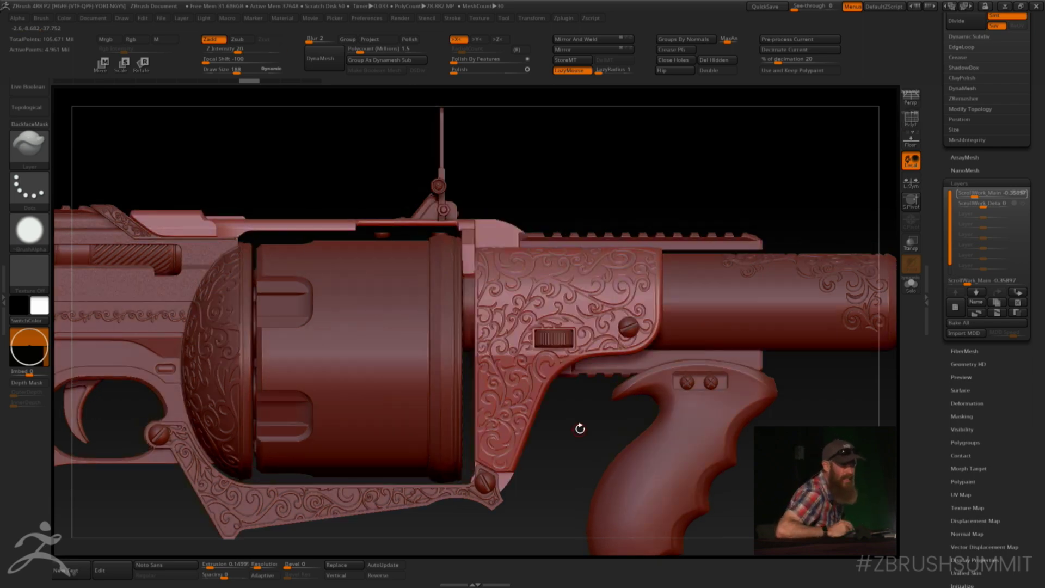
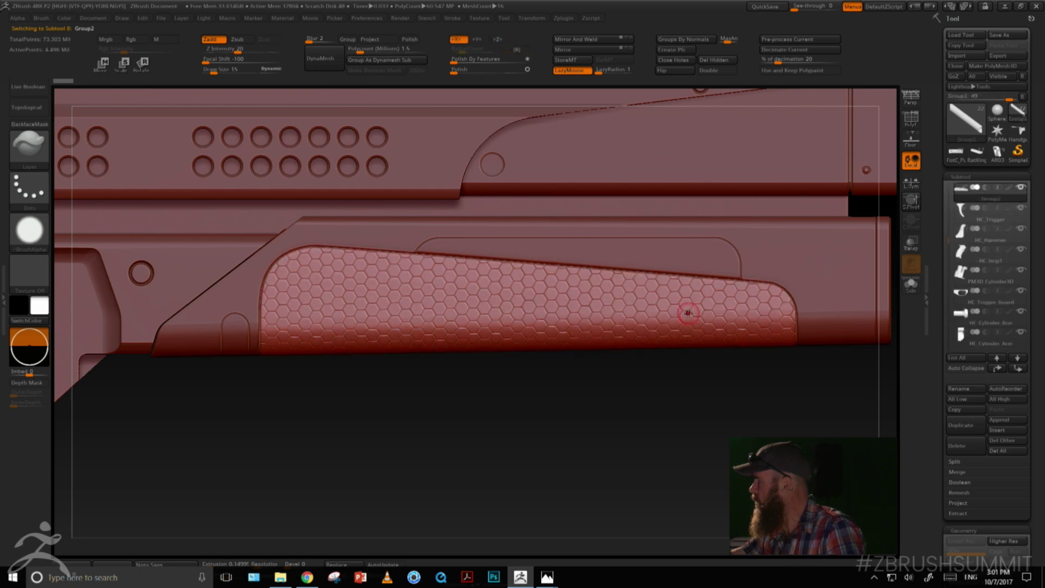
- Isolate the hexagon-patterned Group2 panel, set its layer's intensity to 1, and inspect the pattern from several angles
click(912, 284)
drag(674, 396, 700, 444)
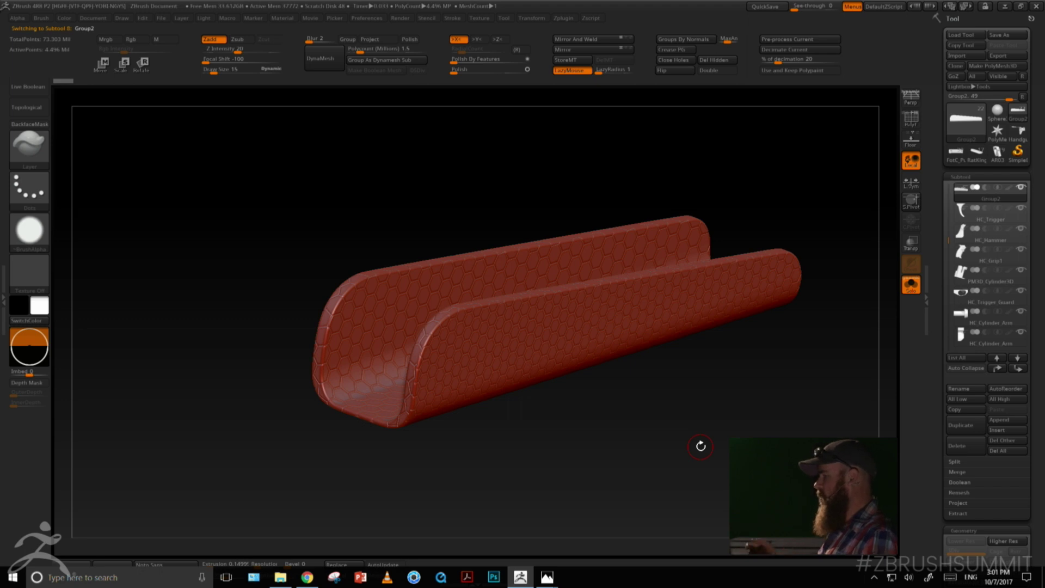
drag(700, 443, 572, 420)
drag(1030, 406, 1029, 208)
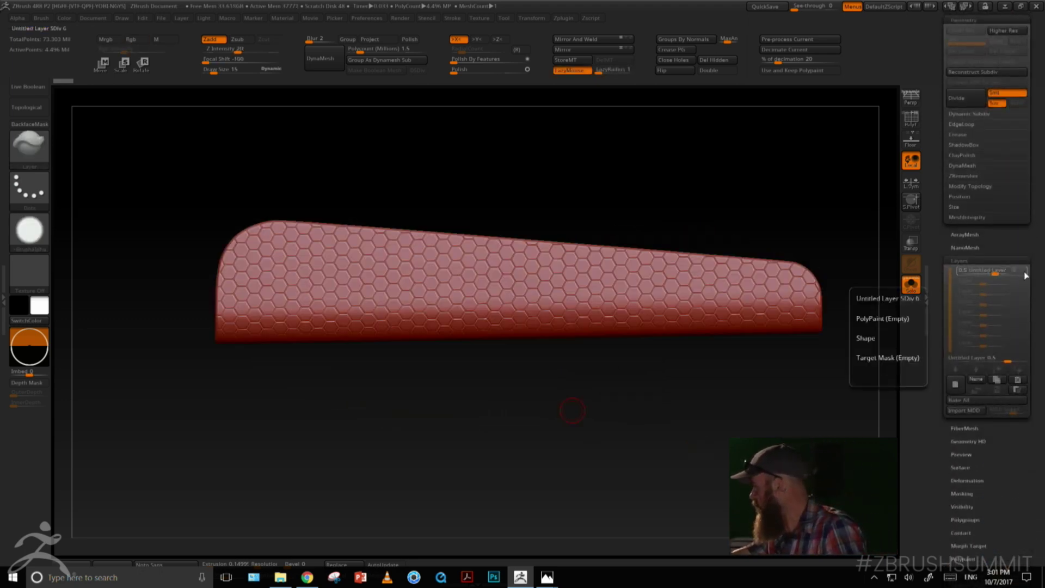
drag(999, 272, 1034, 273)
drag(857, 353, 817, 363)
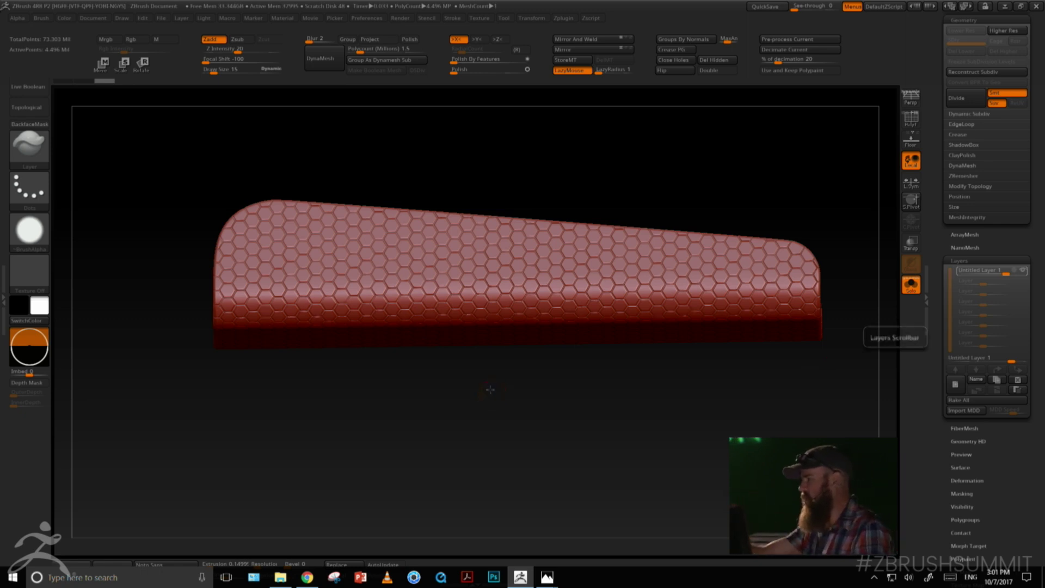
drag(493, 391, 484, 343)
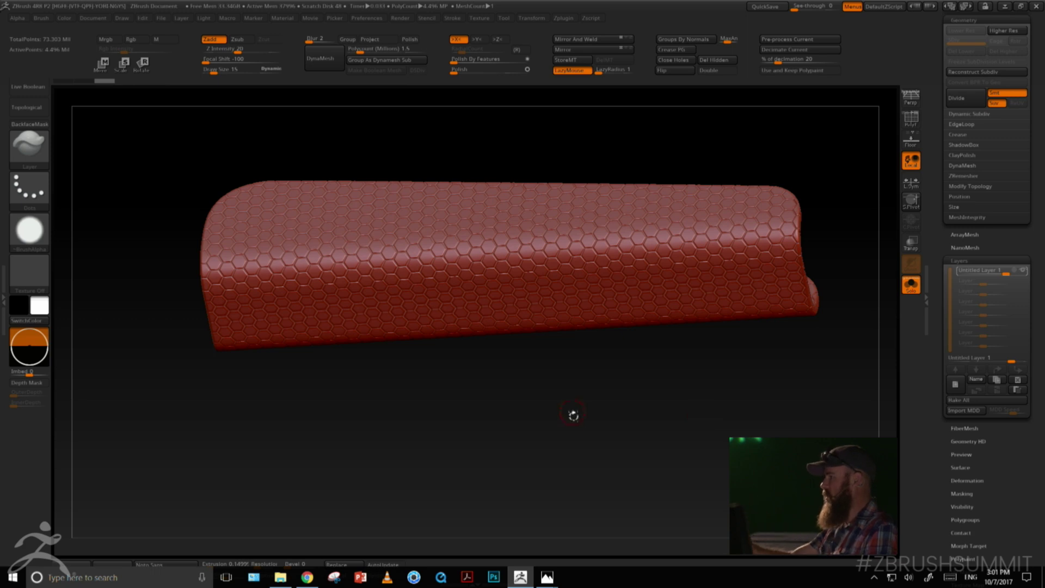
- Duplicate the isolated hexagon-patterned panel subtool and open the ZRemesher settings
drag(572, 412, 572, 450)
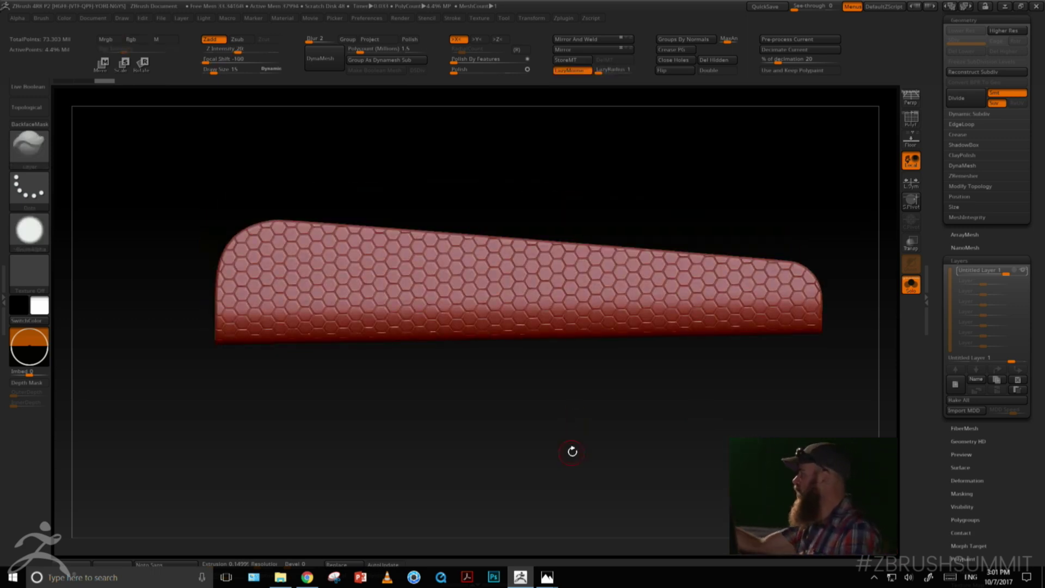
drag(1017, 238, 1011, 463)
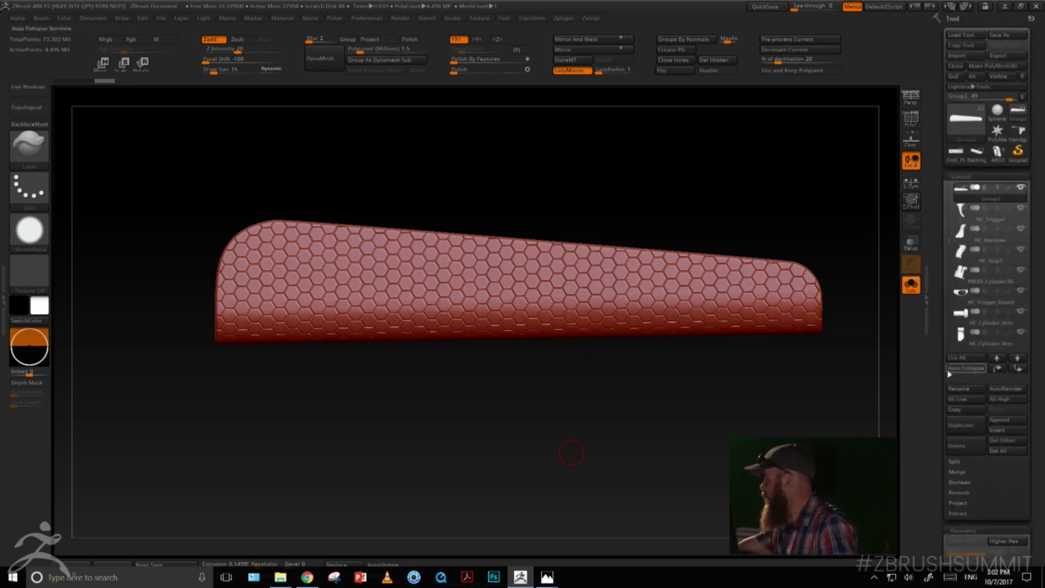
key(ctrl+shift)
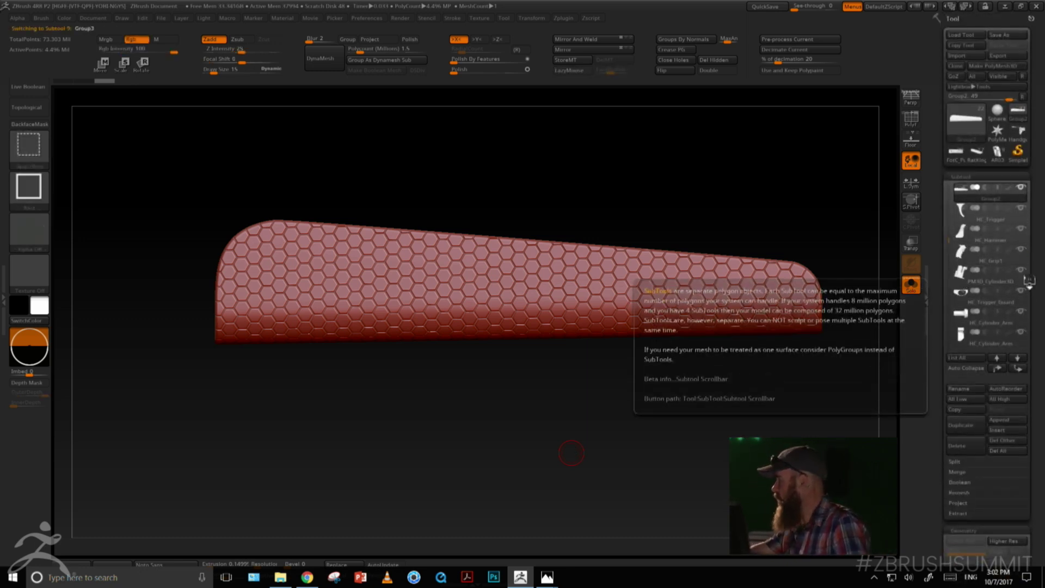
key(ctrl+shift+d)
drag(1036, 289, 1036, 244)
scroll(962, 293, down, 5)
scroll(963, 292, down, 2)
click(963, 326)
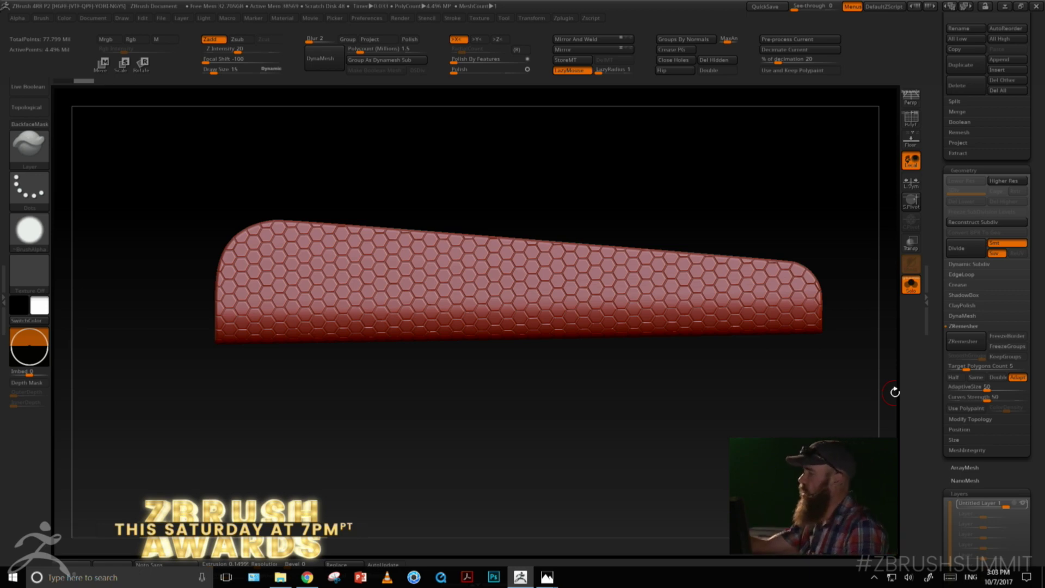
- Bring back the whole gun and examine the hexagon patterns on the lower barrel panel and the grip
click(913, 287)
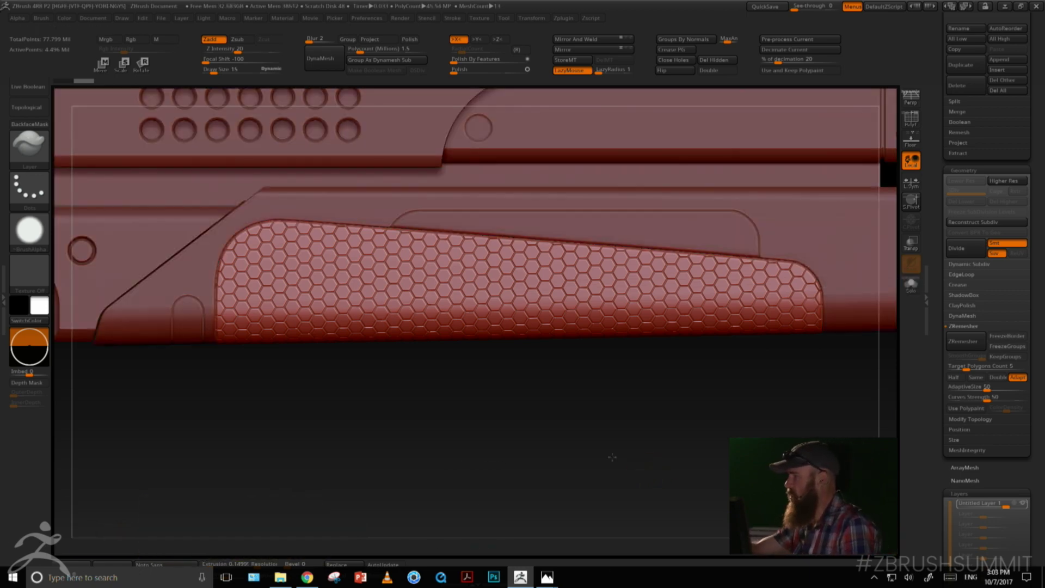
ctrl+right_drag(616, 403, 343, 397)
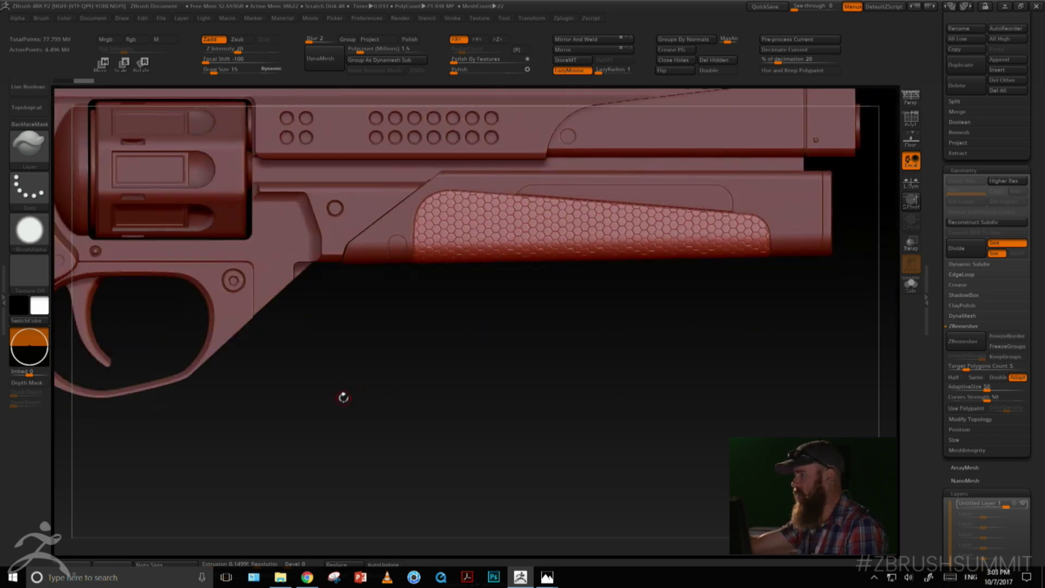
alt+right_drag(678, 405, 789, 413)
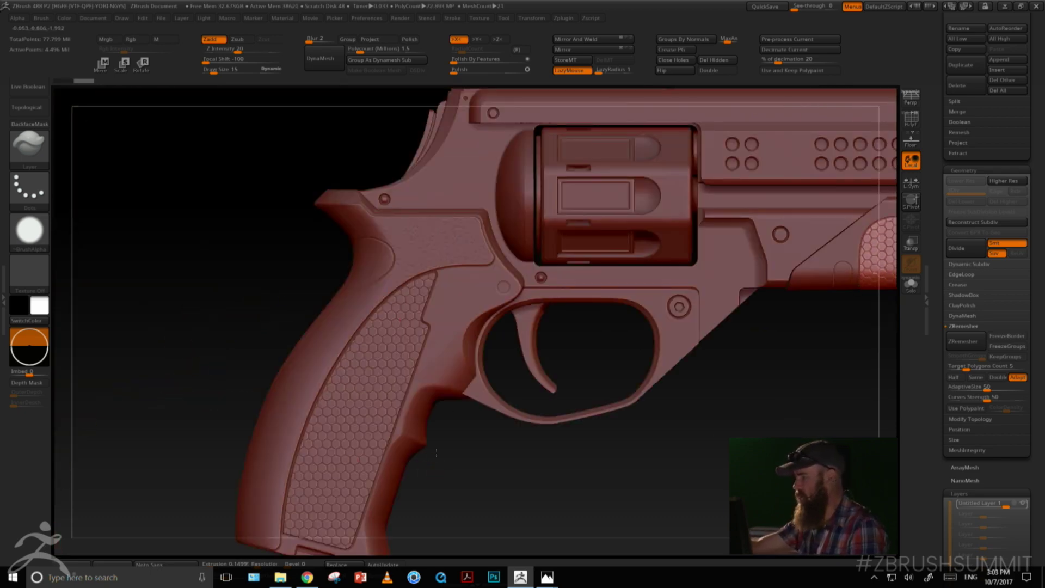
right_drag(420, 312, 411, 324)
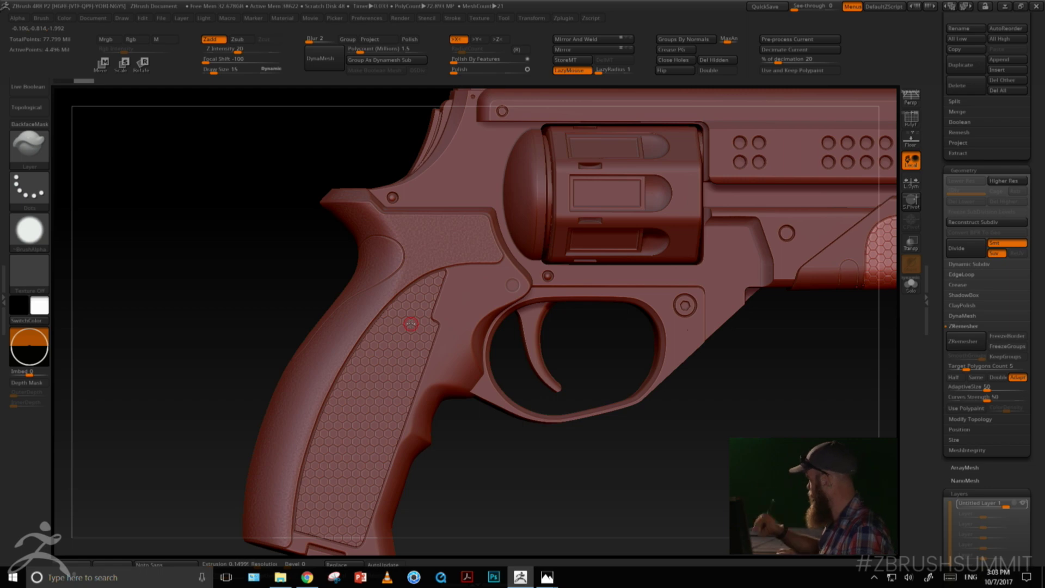
drag(598, 467, 648, 511)
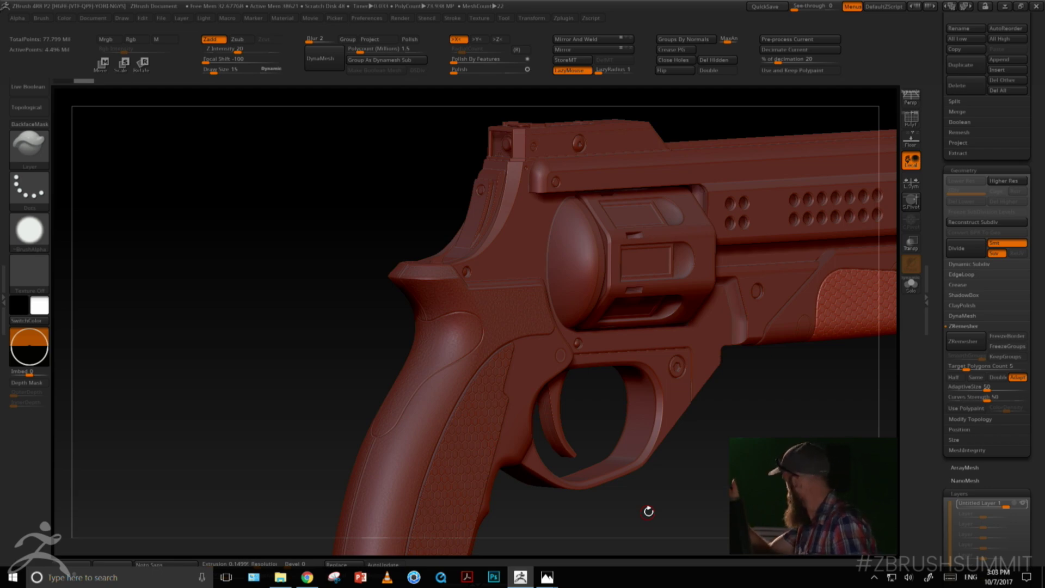
mouse_move(711, 462)
mouse_down()
mouse_move(689, 448)
mouse_move(697, 463)
mouse_up()
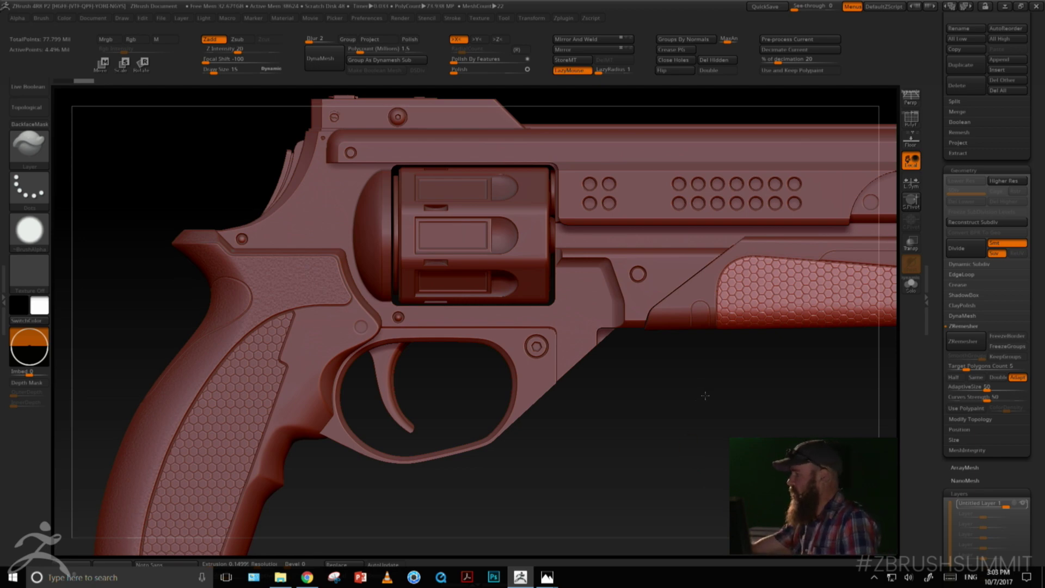
mouse_move(746, 408)
alt+mouse_down()
mouse_move(772, 411)
mouse_move(757, 444)
mouse_move(738, 430)
mouse_move(749, 427)
alt+mouse_up()
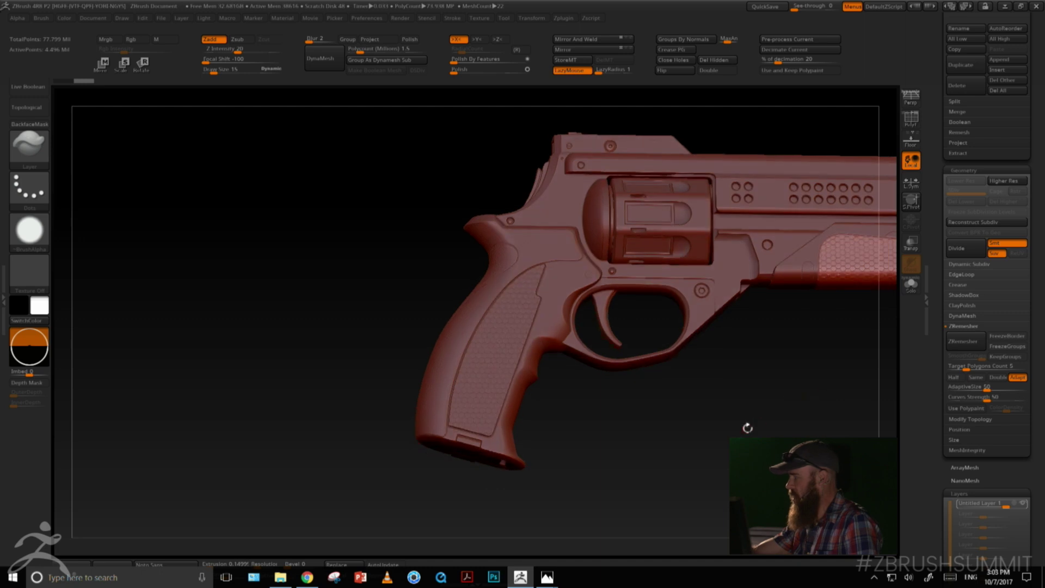
- Examine the engraved base of the grip from below, the hexagon panel up close, and the gun from behind
drag(616, 419, 350, 429)
alt+drag(645, 516, 814, 562)
key(ctrl+z)
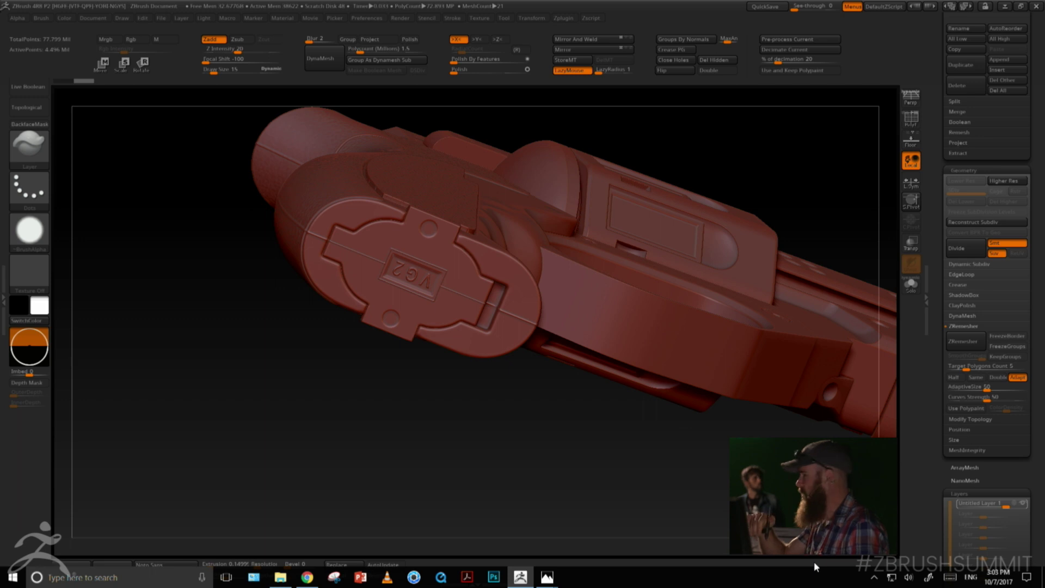
drag(397, 433, 165, 400)
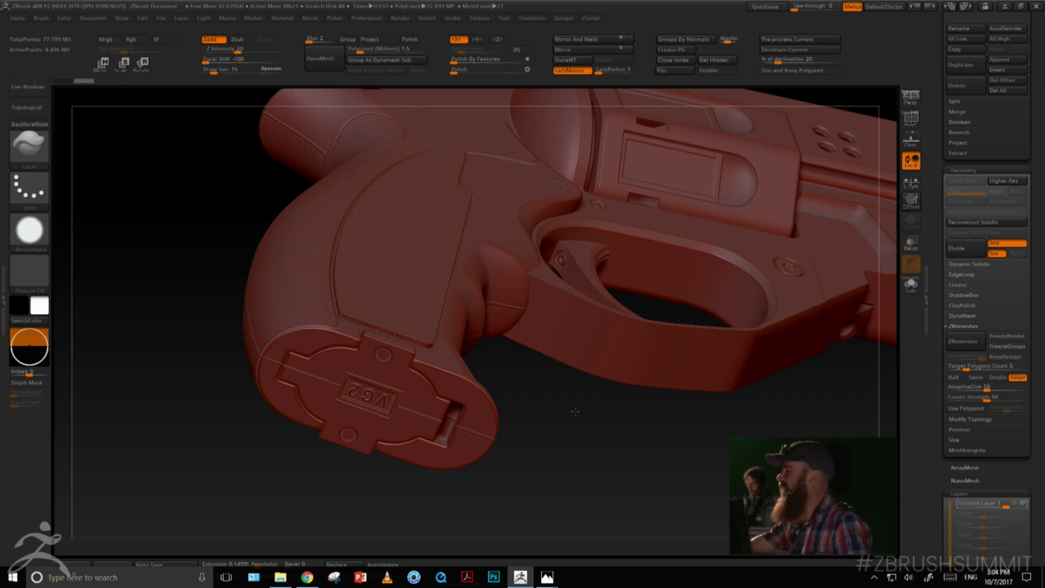
alt+drag(681, 445, 681, 520)
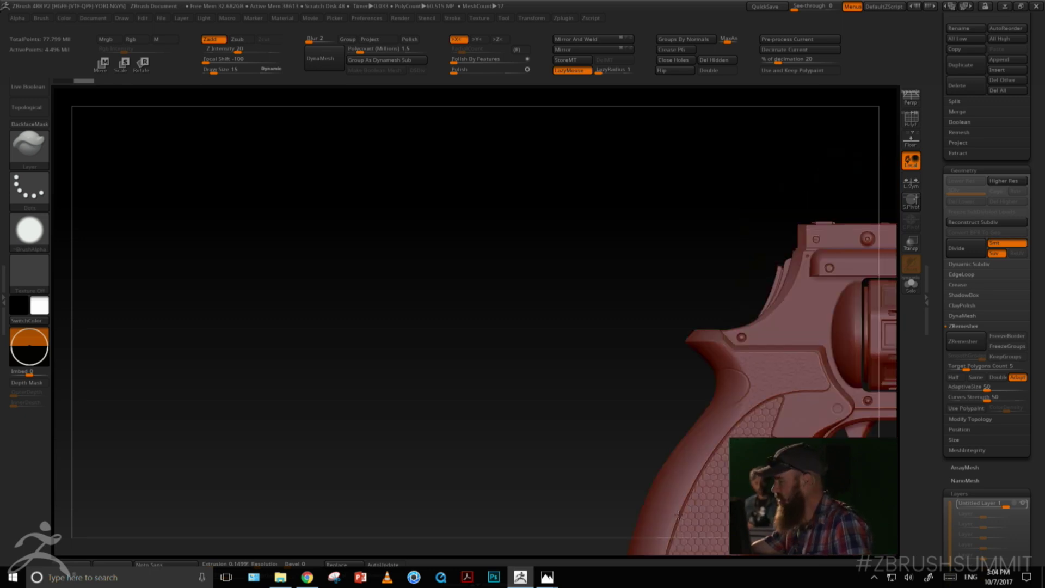
key(f)
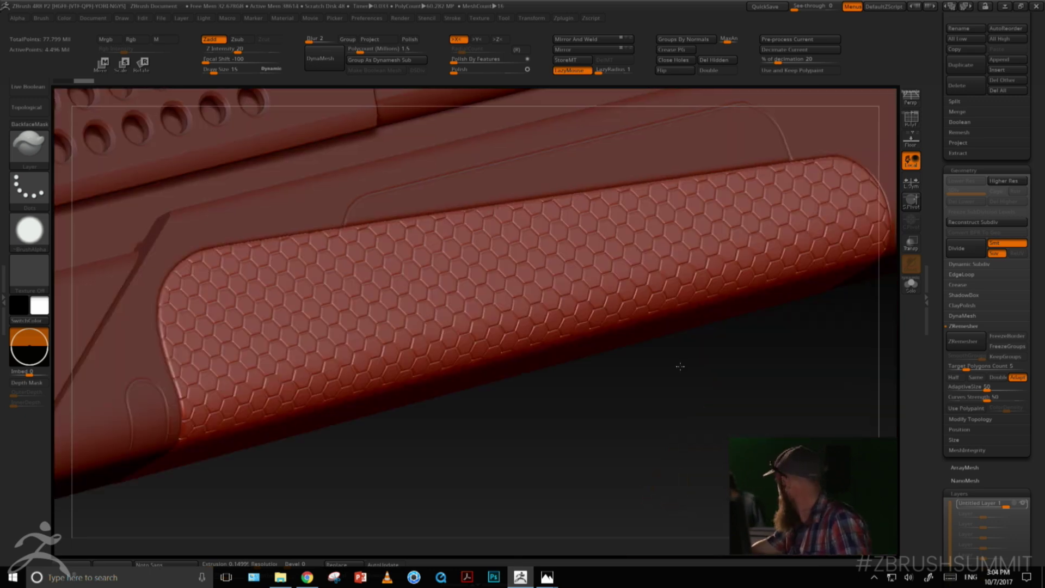
alt+drag(672, 432, 948, 359)
drag(667, 453, 674, 452)
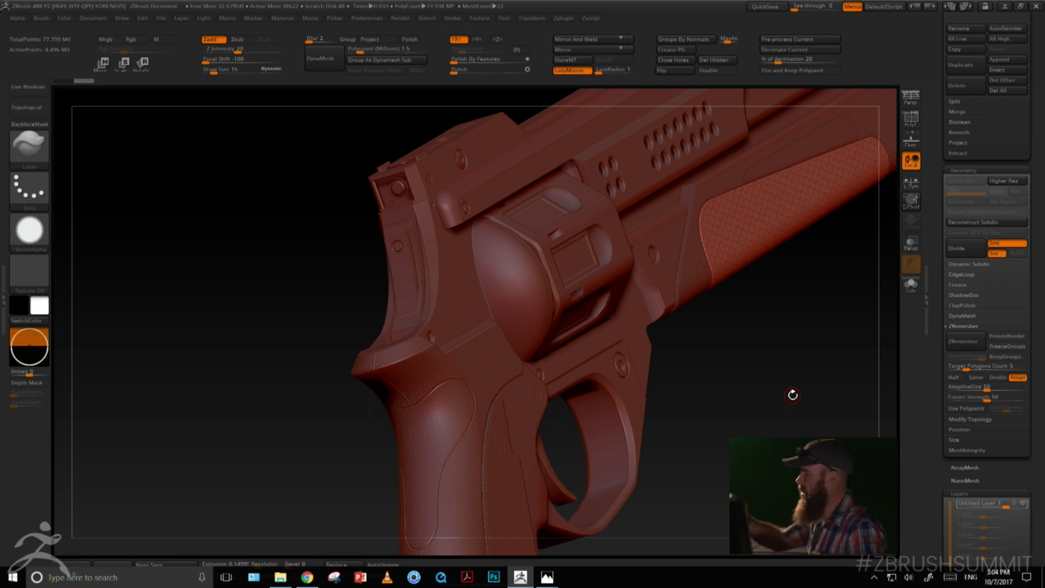
- Select the HC_Cylinder subtool, isolate it, and turn its open end into view
alt+click(550, 244)
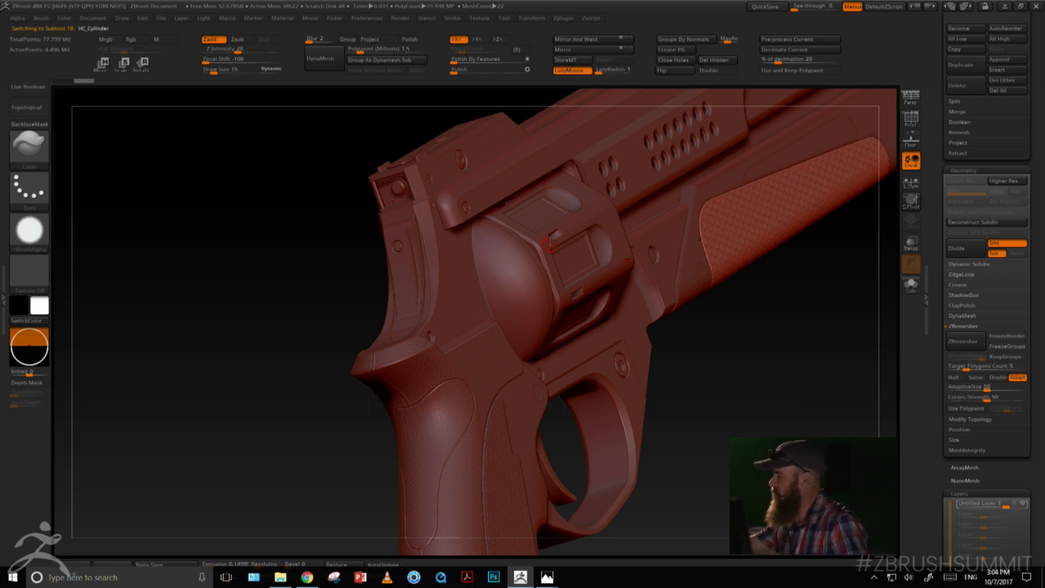
click(691, 345)
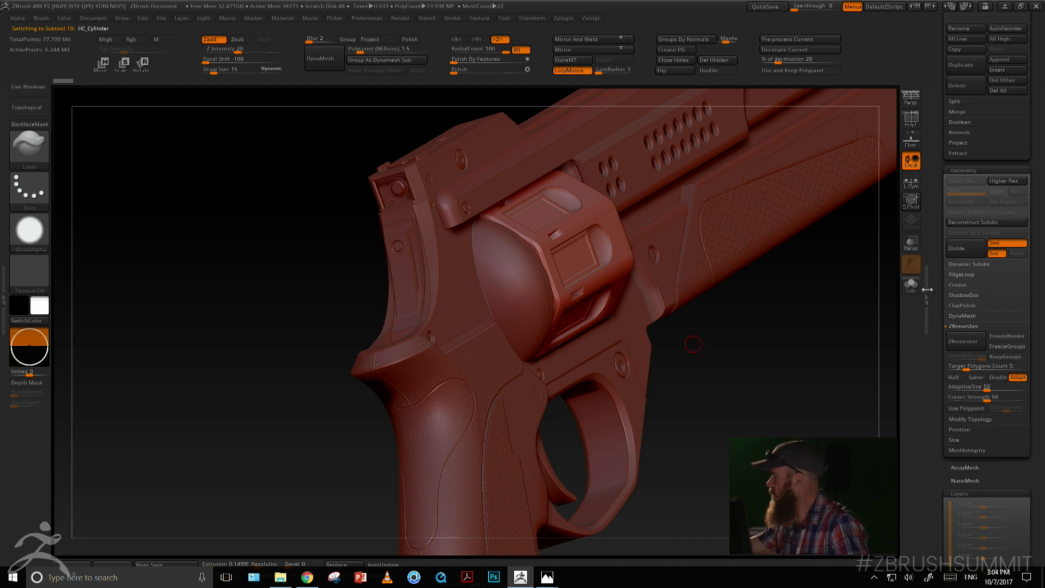
click(911, 283)
drag(739, 347, 793, 317)
key(f)
alt+drag(789, 367, 722, 348)
drag(672, 269, 759, 180)
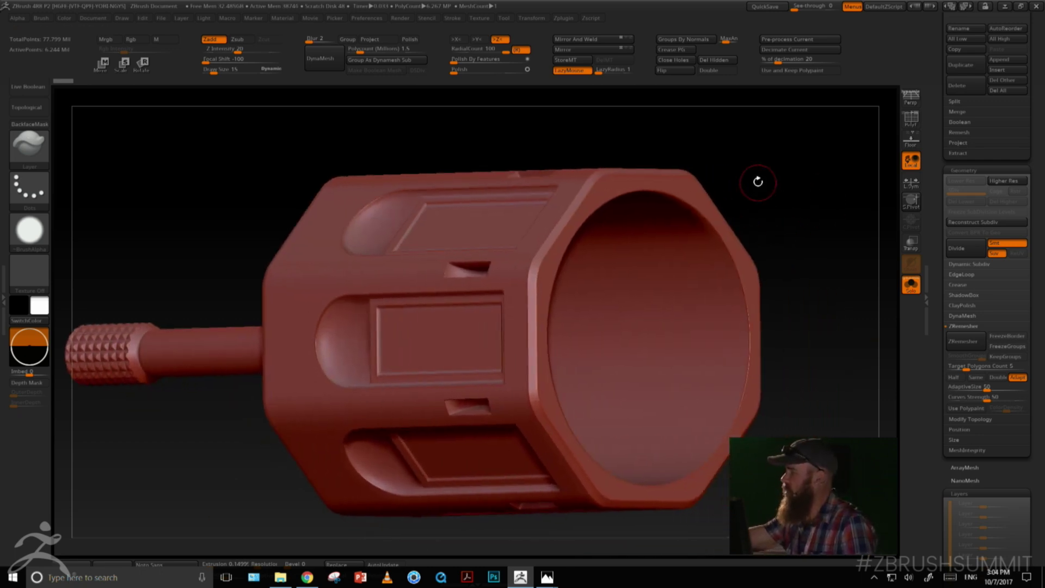
- Turn on local symmetry for the cylinder and set up radial symmetry about the Z axis with a radial count of 8
click(912, 187)
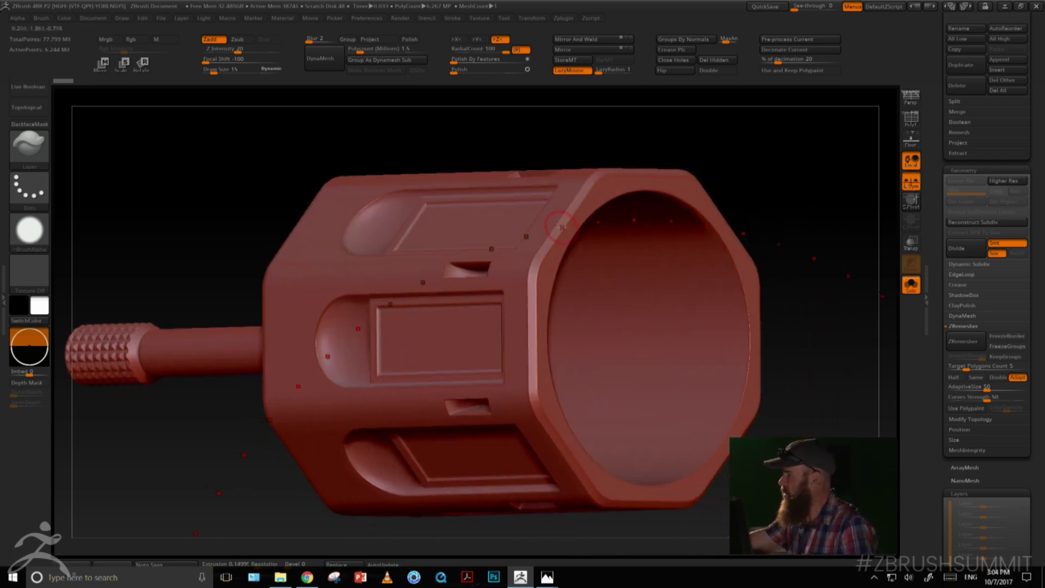
click(459, 40)
click(477, 40)
click(498, 39)
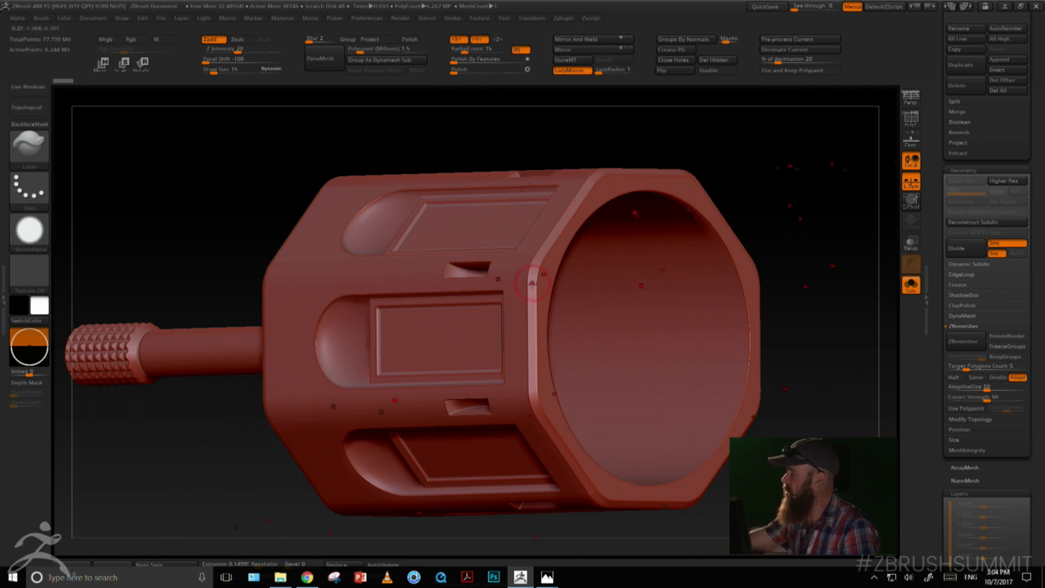
click(477, 39)
click(459, 39)
click(479, 39)
click(480, 39)
click(497, 39)
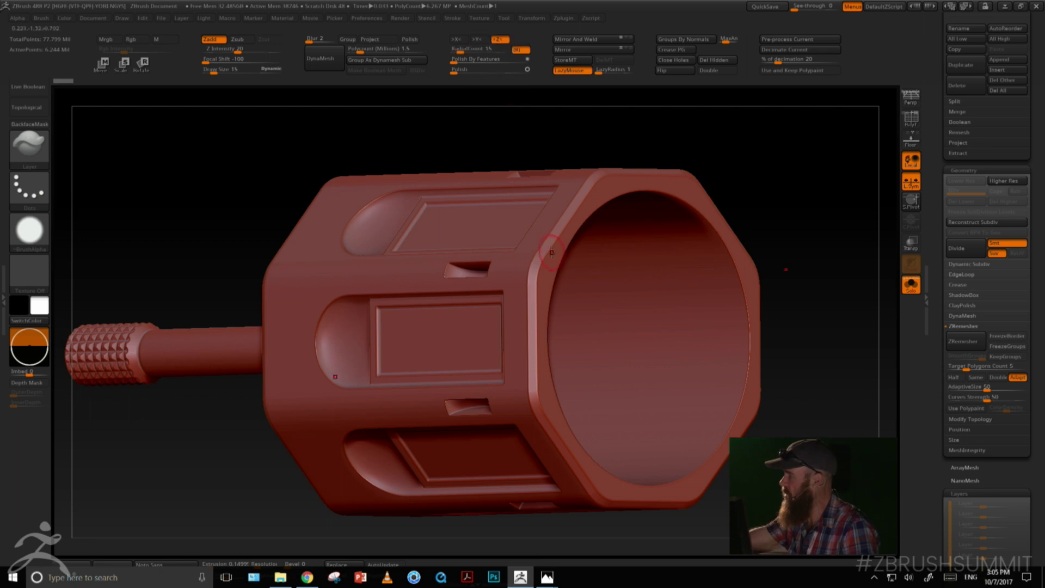
drag(799, 223, 639, 152)
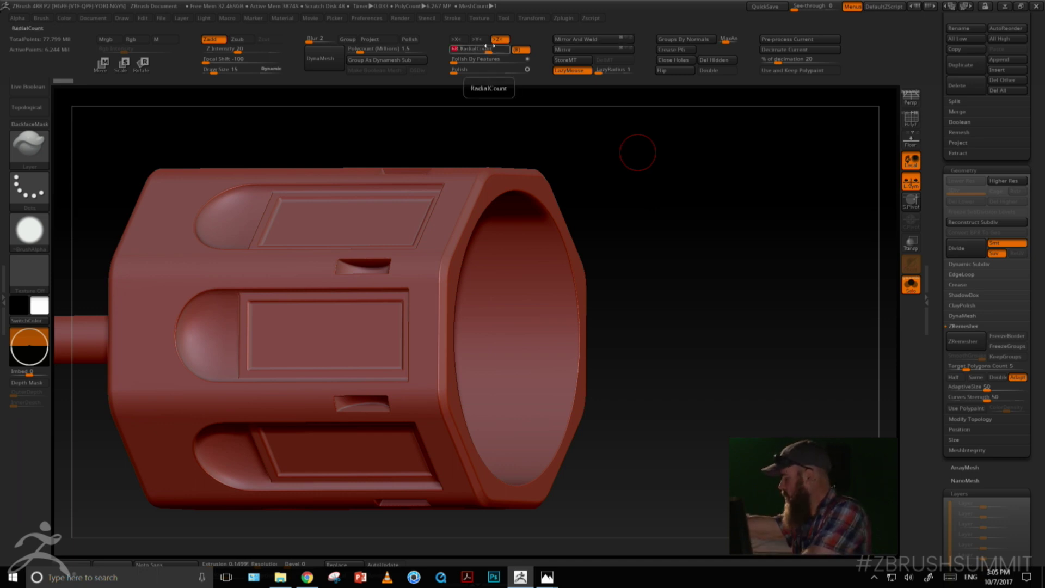
- Chamfer the outer edge of the cylinder's open end with a diagonal ClipCurve cut made from the side view
mouse_move(614, 166)
mouse_down()
mouse_move(670, 184)
mouse_move(642, 201)
mouse_up()
ctrl+shift+click(30, 147)
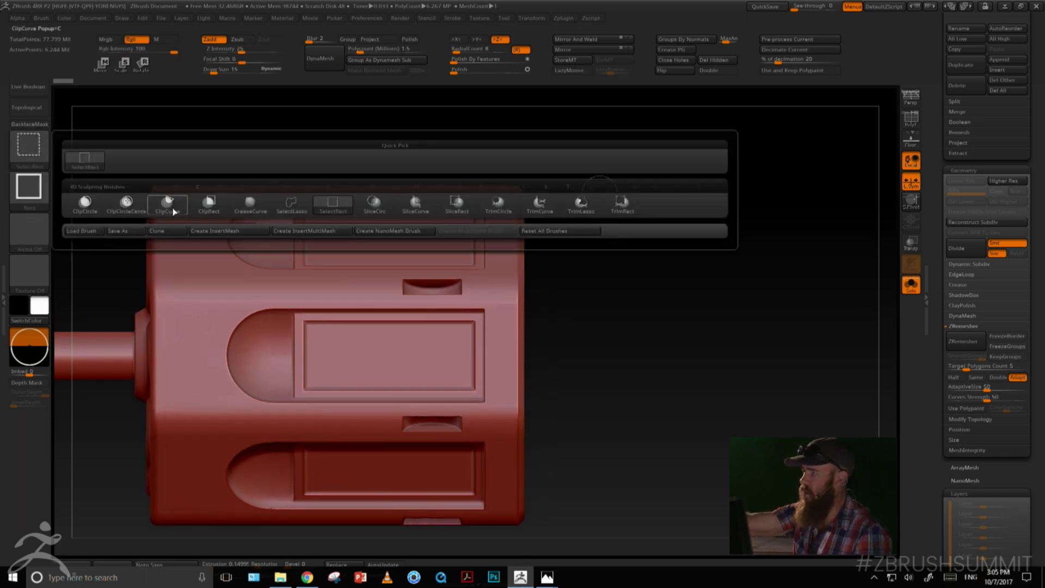
mouse_move(173, 212)
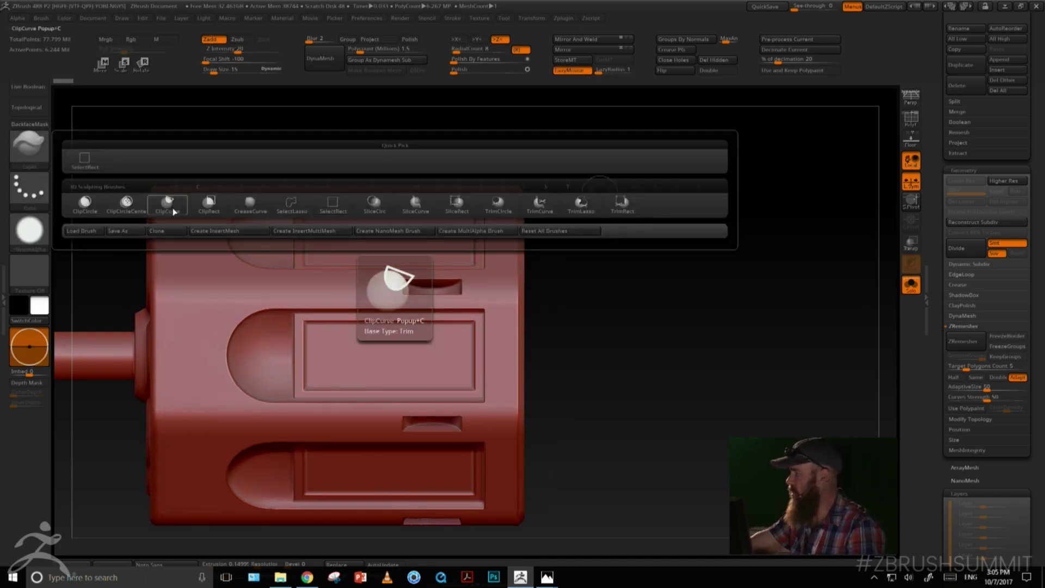
click(173, 211)
ctrl+shift+drag(486, 158, 566, 238)
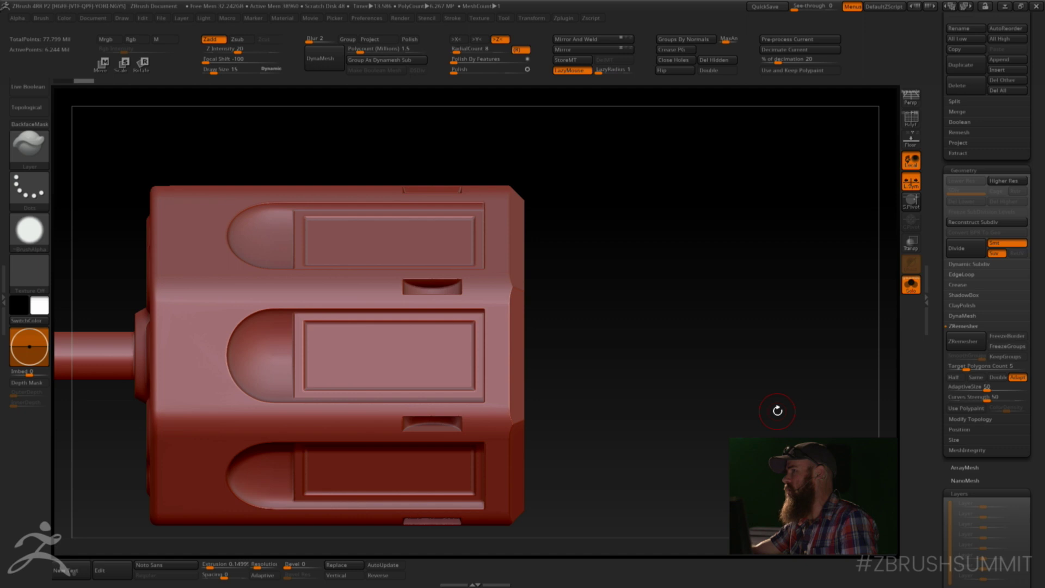
drag(777, 410, 658, 238)
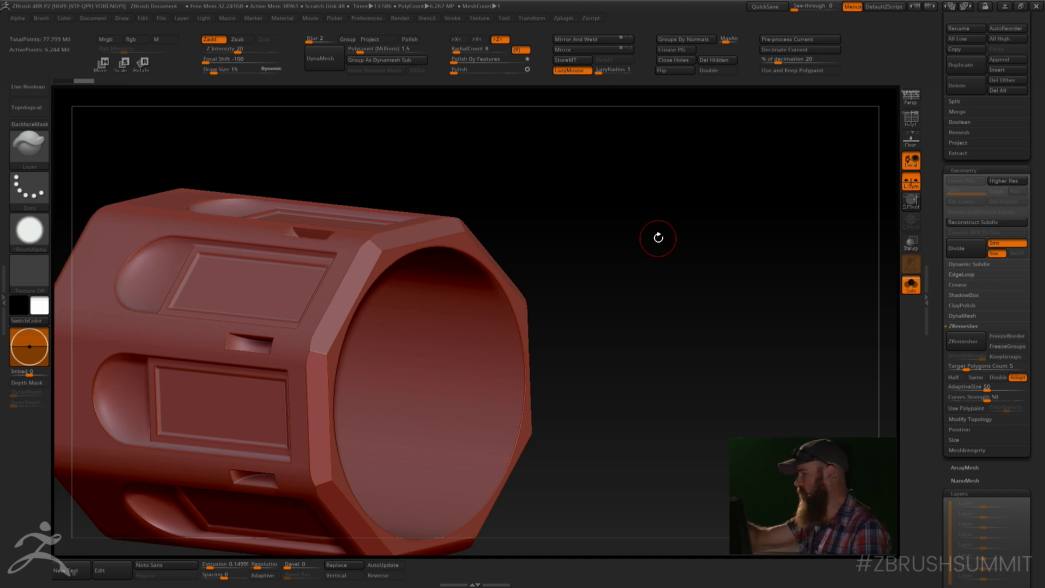
drag(658, 238, 629, 238)
- Switch to the hPolish brush, set its focal shift to -80 and draw size to 17, and lower its Z intensity
click(30, 146)
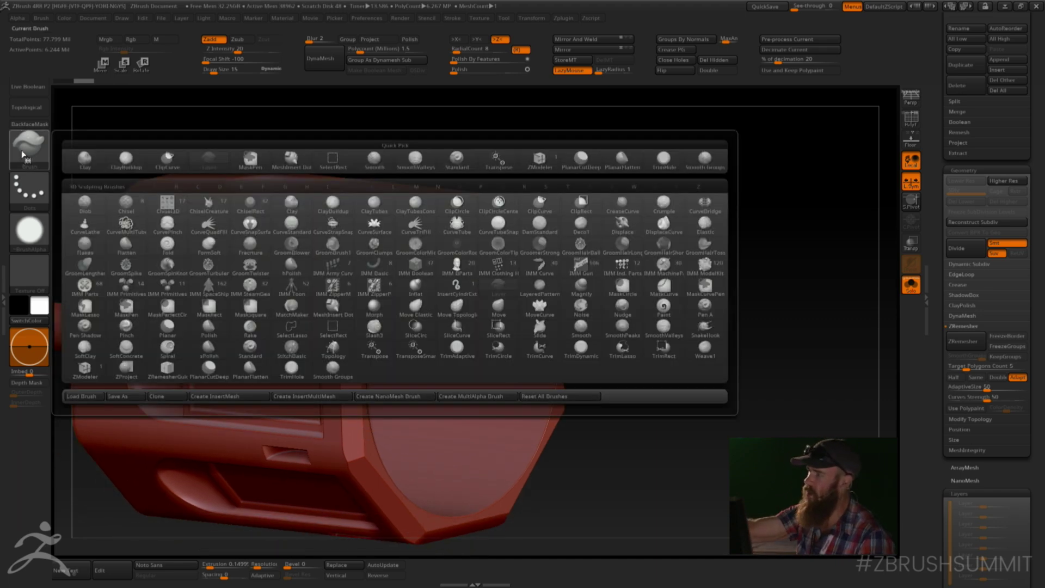
click(126, 252)
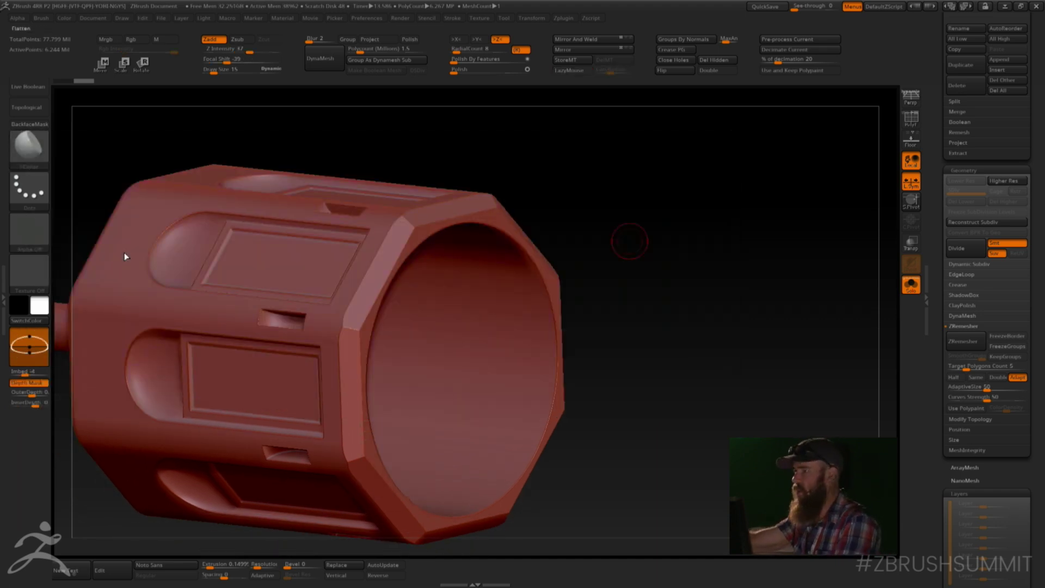
drag(670, 229, 658, 236)
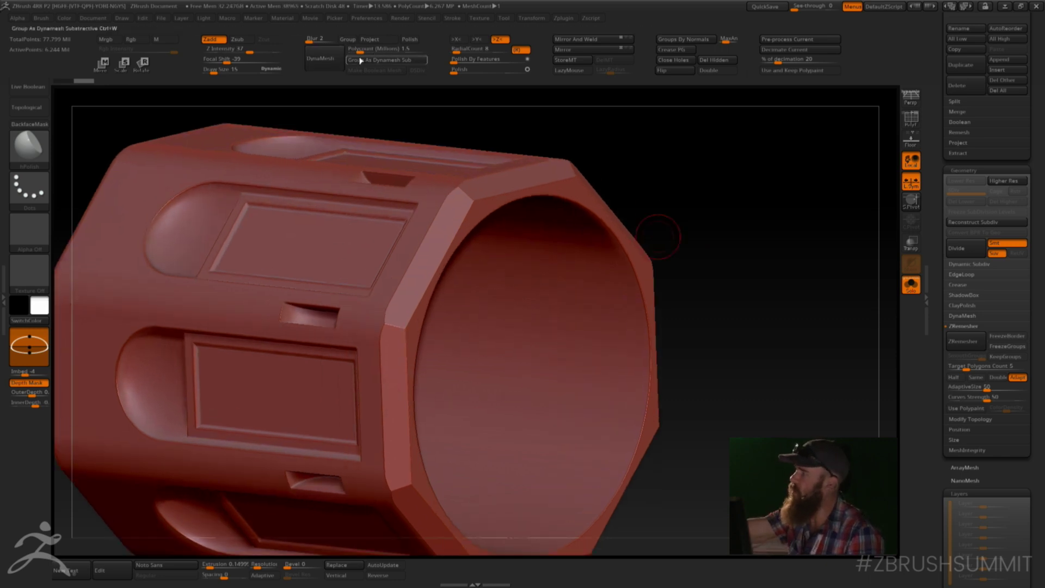
click(211, 59)
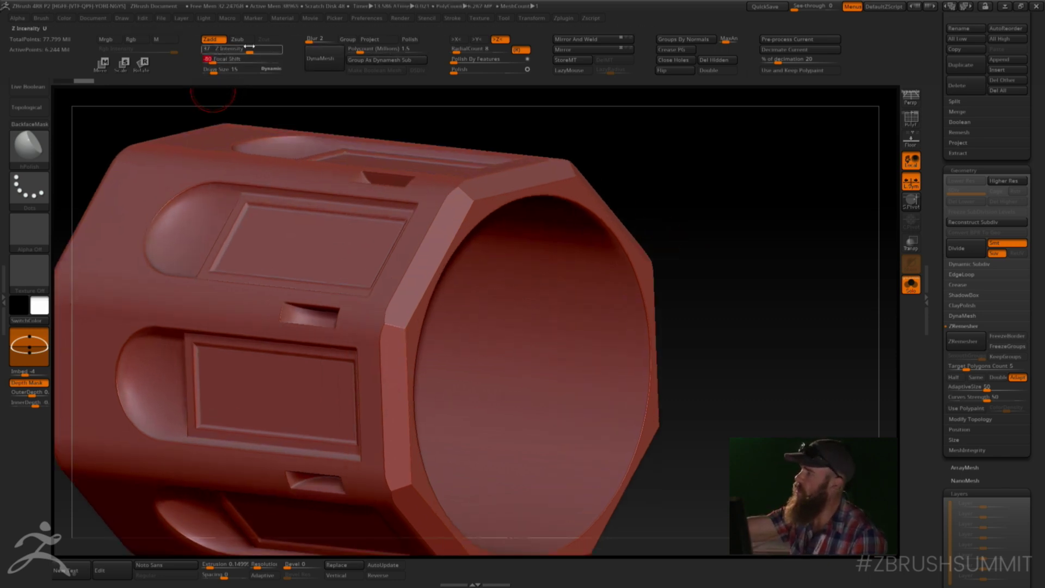
click(214, 69)
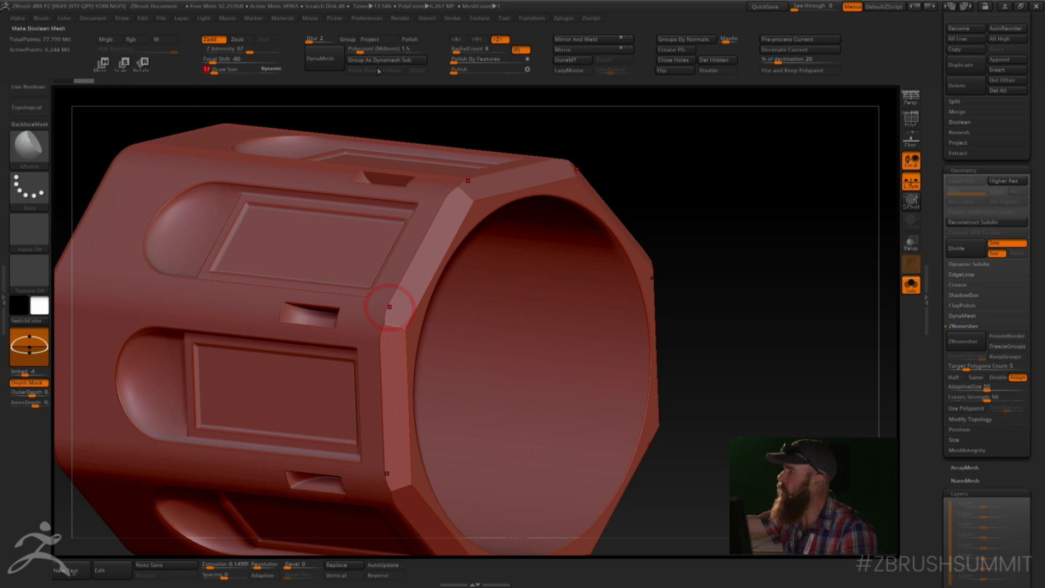
drag(225, 48, 218, 49)
- Polish the sharp corners of the cylinder's chamfered rim into small bevels, raising the Z intensity to 4
drag(393, 326, 398, 326)
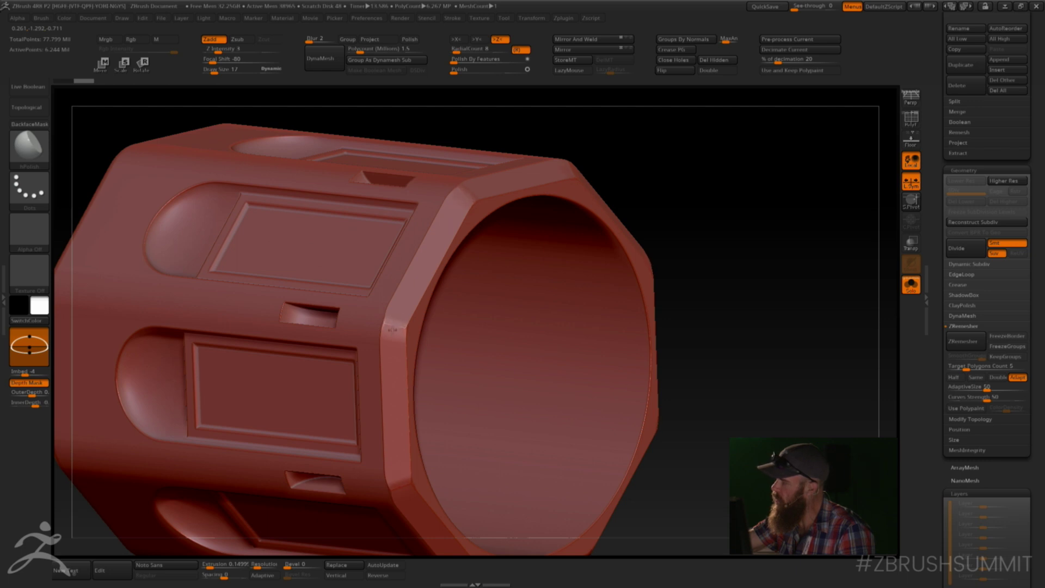
mouse_move(396, 320)
mouse_down()
mouse_move(386, 338)
mouse_move(398, 325)
mouse_up()
click(220, 49)
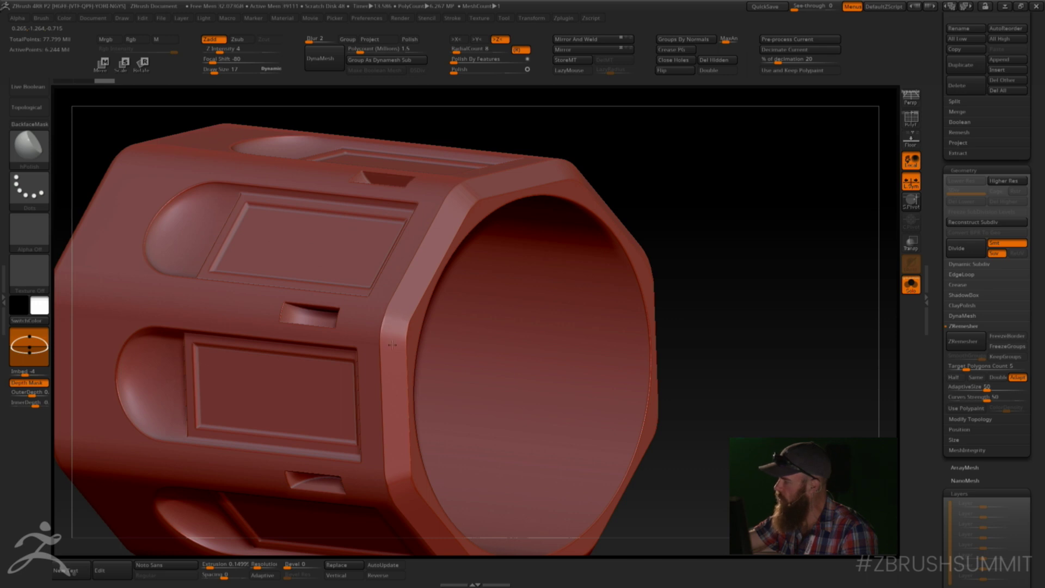
drag(680, 222, 731, 235)
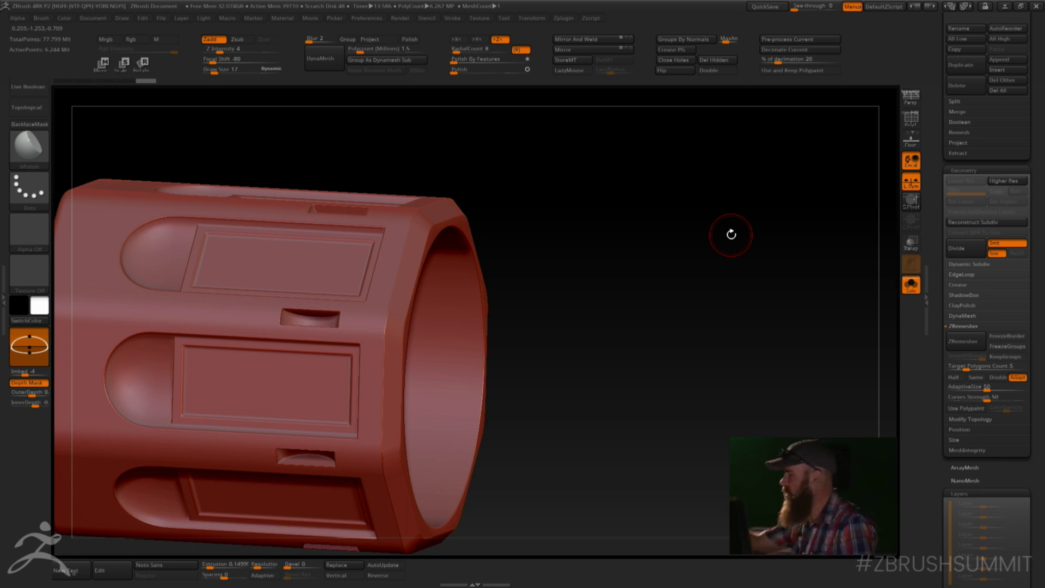
- Reduce the hPolish brush's draw size to 6 and raise the radial symmetry count to 100
mouse_move(621, 331)
mouse_down()
mouse_move(708, 326)
mouse_move(790, 294)
mouse_move(773, 305)
mouse_move(810, 324)
mouse_move(721, 252)
mouse_move(779, 271)
mouse_move(700, 280)
mouse_up()
key(ctrl)
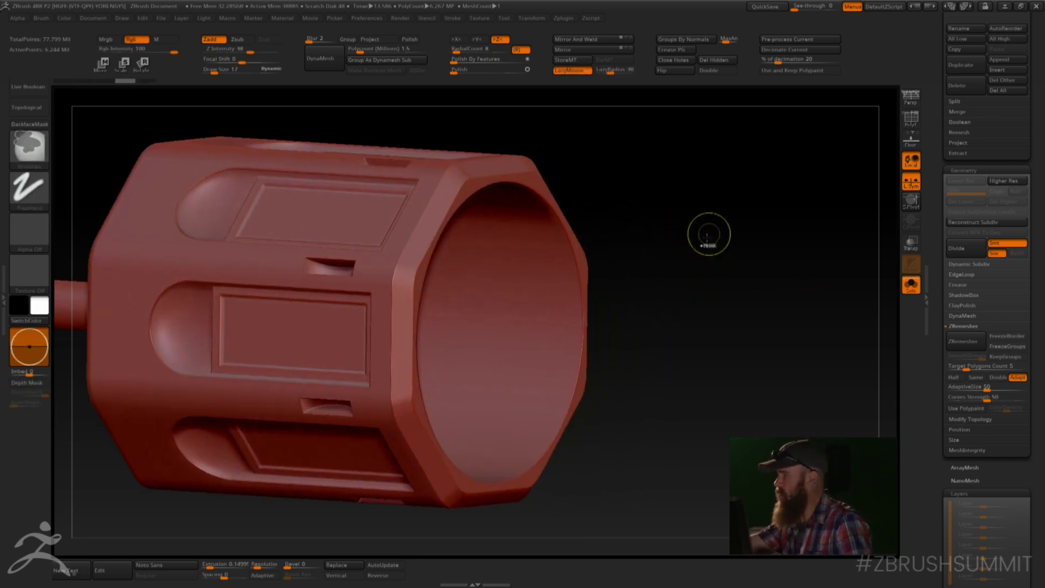
key(ctrl+z)
mouse_move(706, 239)
mouse_down()
mouse_move(699, 254)
mouse_move(762, 287)
mouse_move(688, 241)
mouse_up()
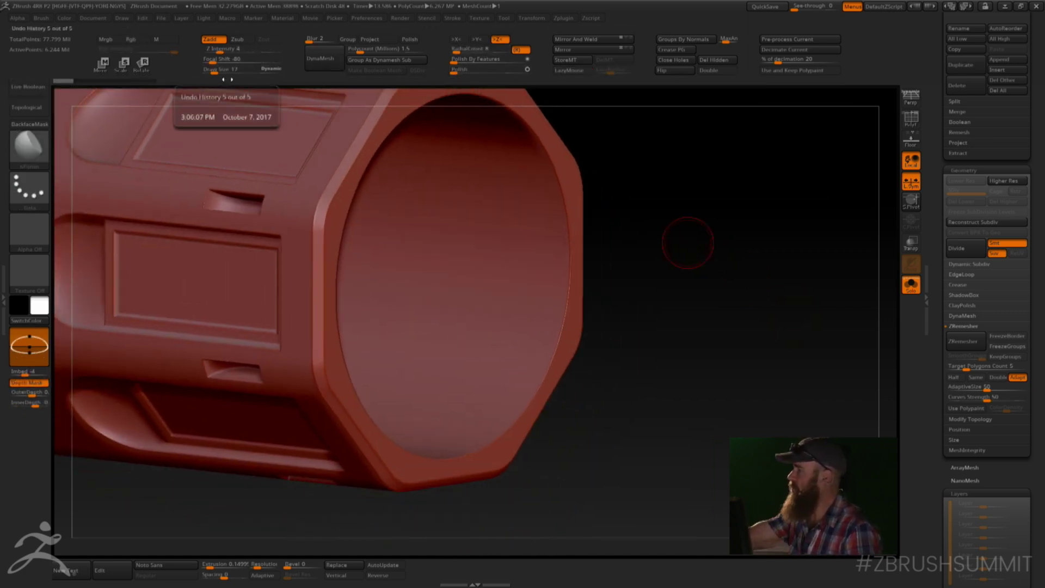
drag(214, 70, 212, 70)
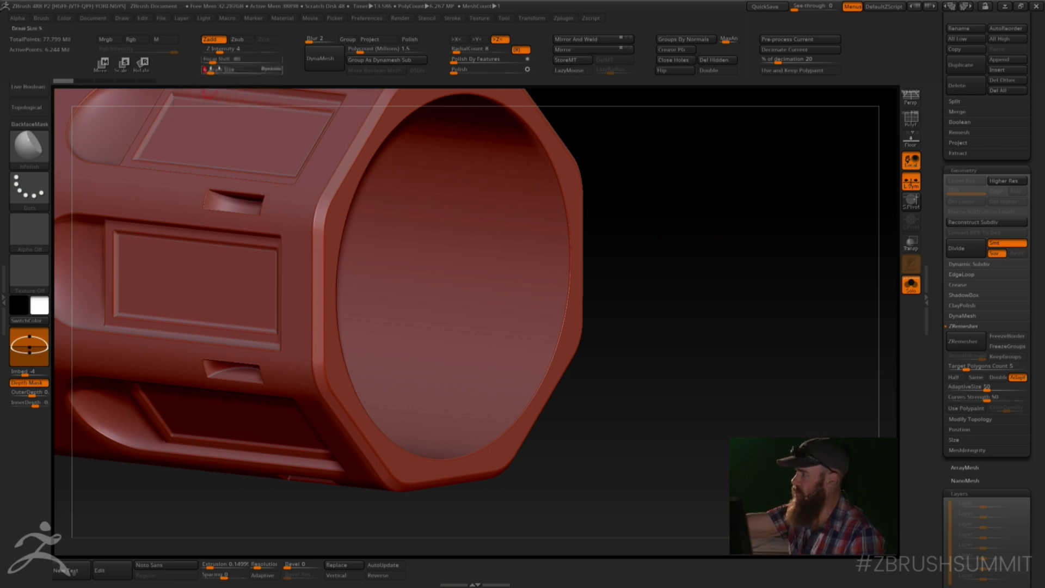
drag(487, 49, 509, 49)
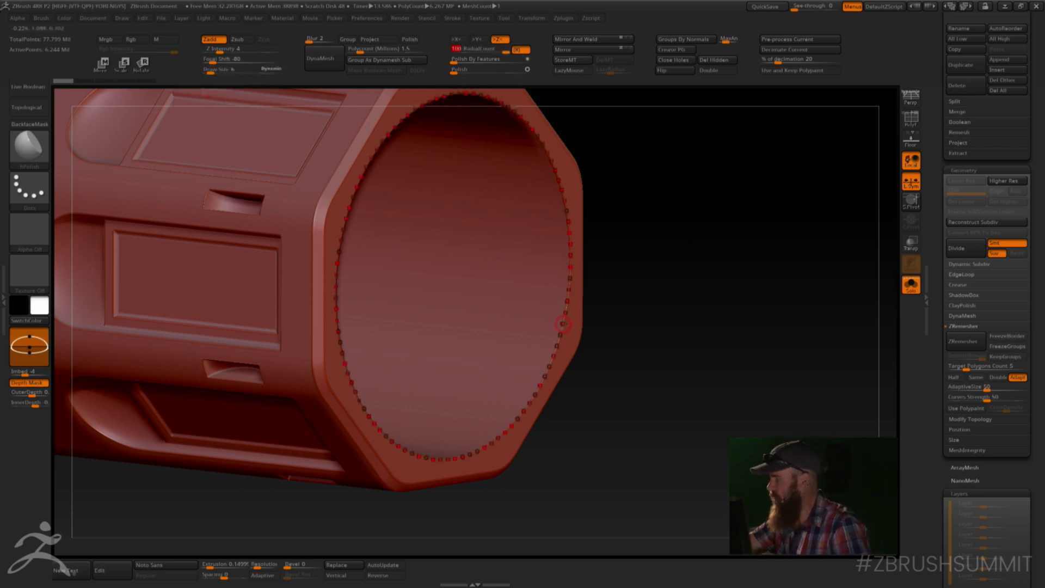
- Smooth and lightly polish the circular inner edge at the cylinder's open end with the hPolish brush
mouse_move(631, 286)
alt+mouse_down()
mouse_move(648, 303)
mouse_move(649, 327)
mouse_move(619, 301)
alt+mouse_up()
click(560, 317)
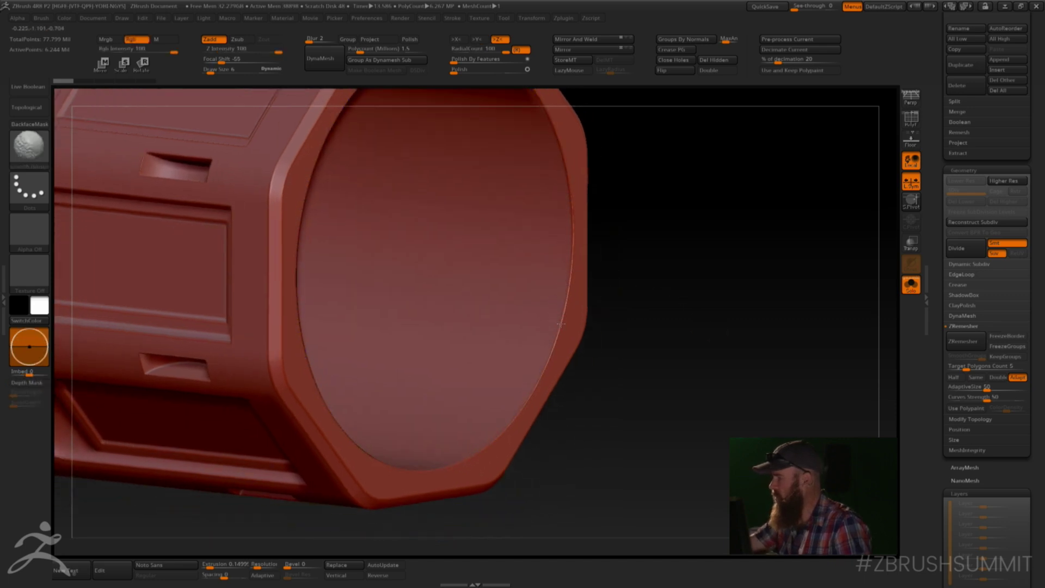
shift+drag(559, 337, 558, 329)
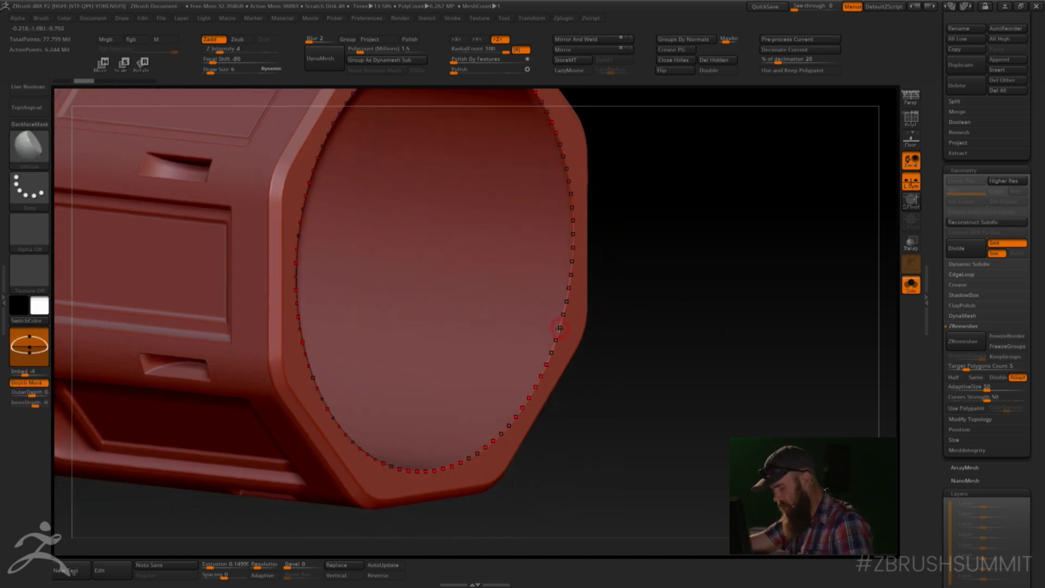
key(b)
key(s)
key(p)
drag(564, 306, 562, 325)
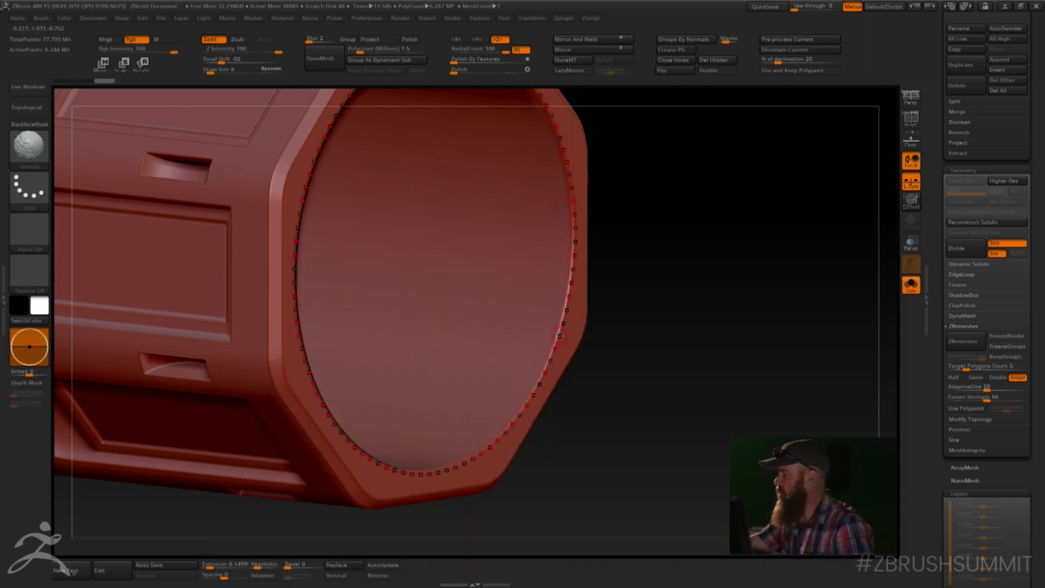
mouse_move(673, 316)
ctrl+right_down()
mouse_move(735, 314)
mouse_move(695, 299)
ctrl+right_up()
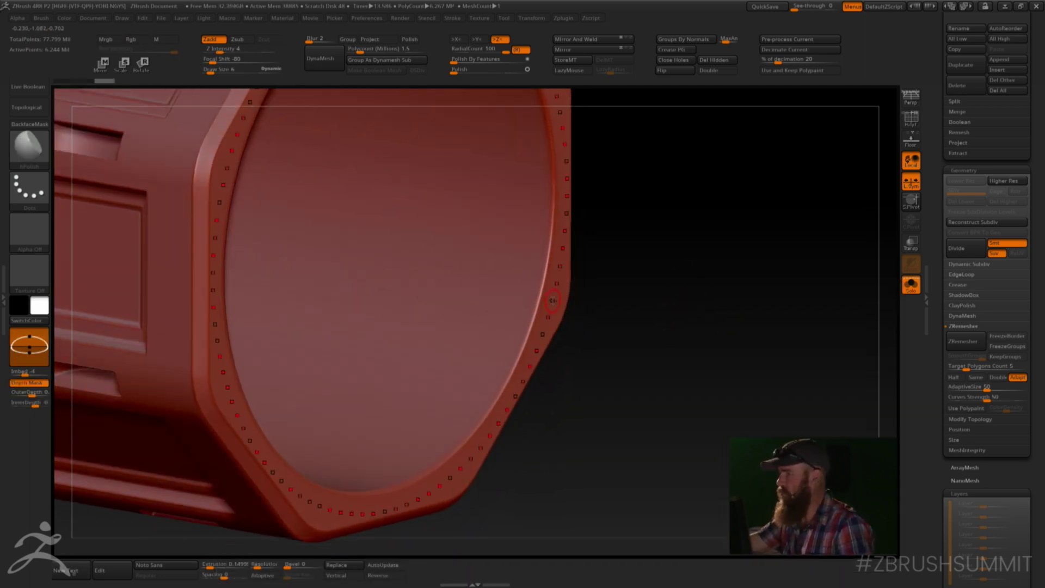
mouse_move(538, 298)
mouse_down()
mouse_move(529, 289)
mouse_move(535, 308)
mouse_up()
- Raise the brush's Z intensity to 17 and polish the cylinder's inner rim edge into a bevel
click(235, 49)
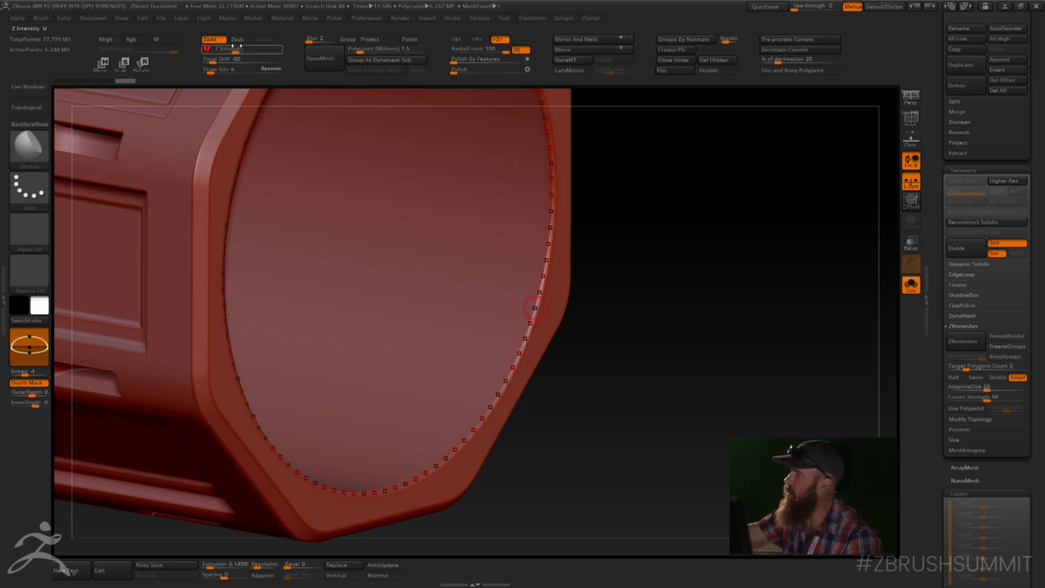
key(Return)
click(527, 333)
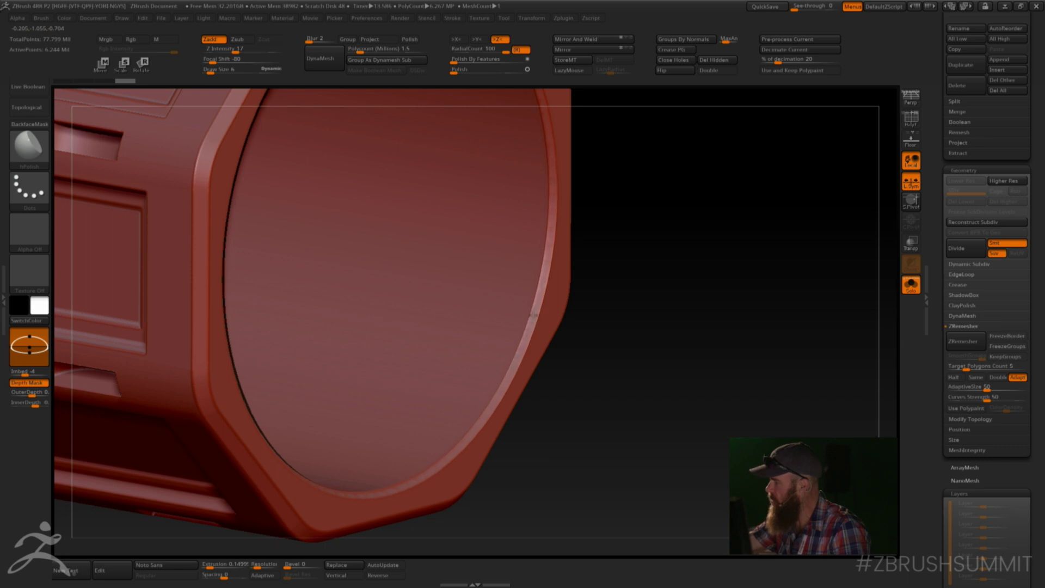
drag(640, 334, 682, 308)
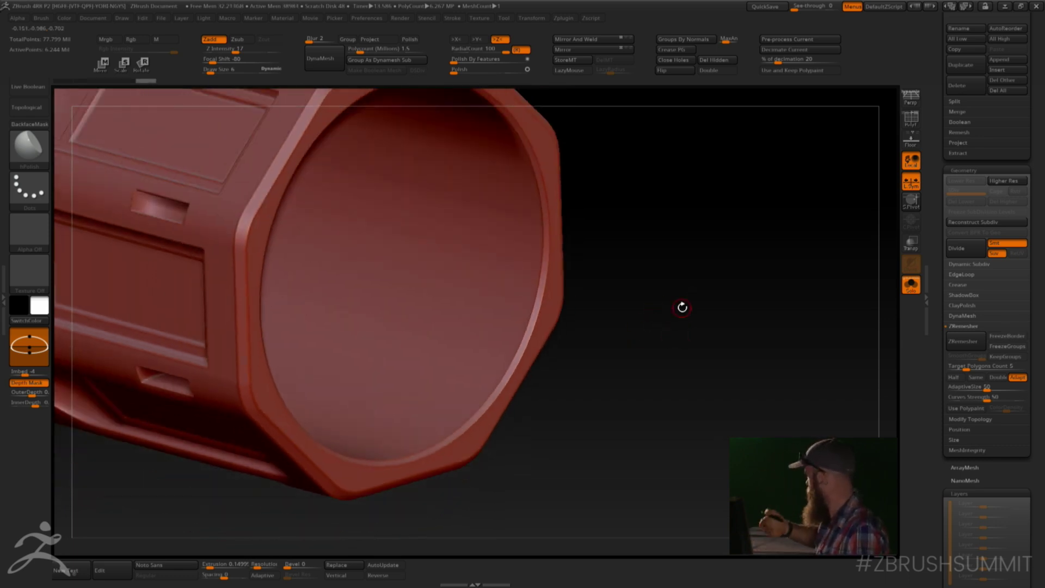
drag(683, 308, 669, 247)
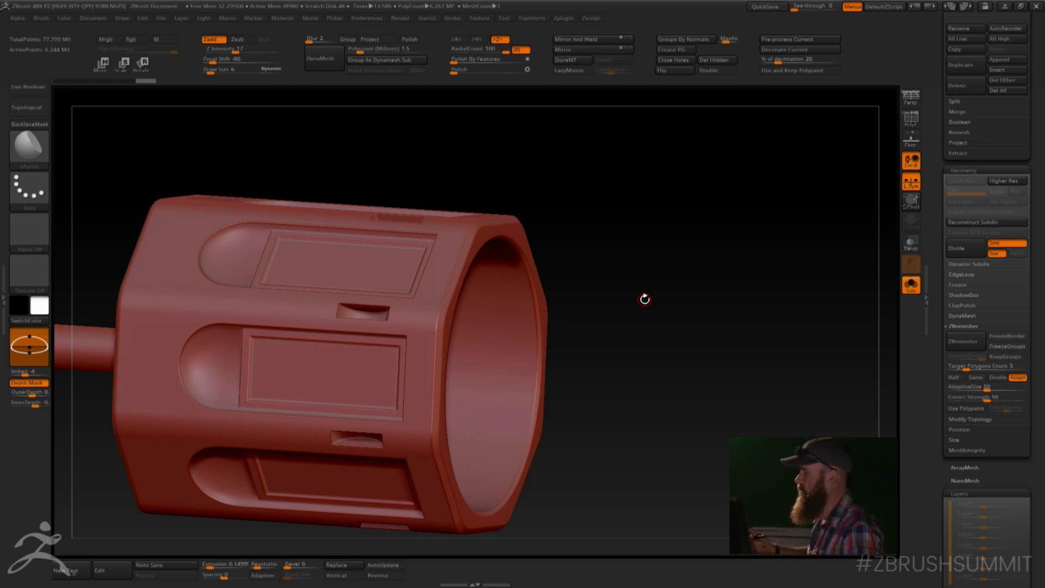
drag(644, 299, 759, 305)
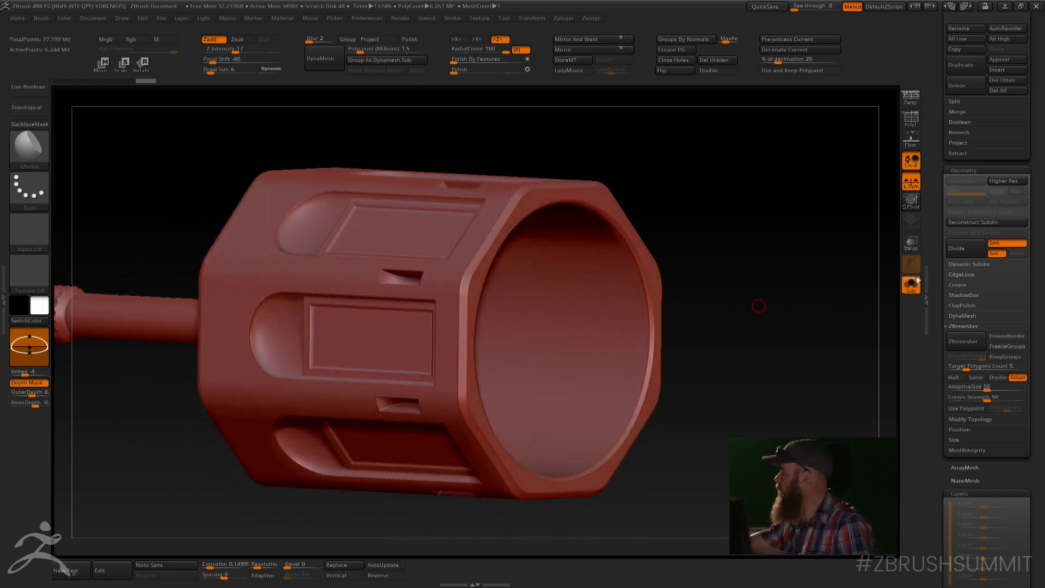
- Switch from the cylinder to the HC_Frame subtool, isolate it, and set the hPolish draw size to 8
click(911, 293)
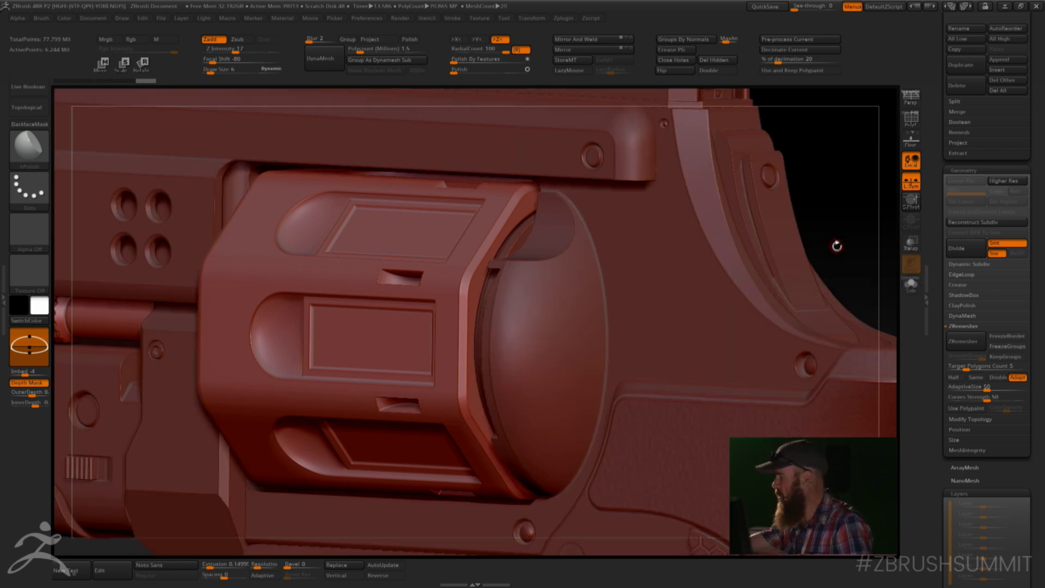
alt+click(597, 319)
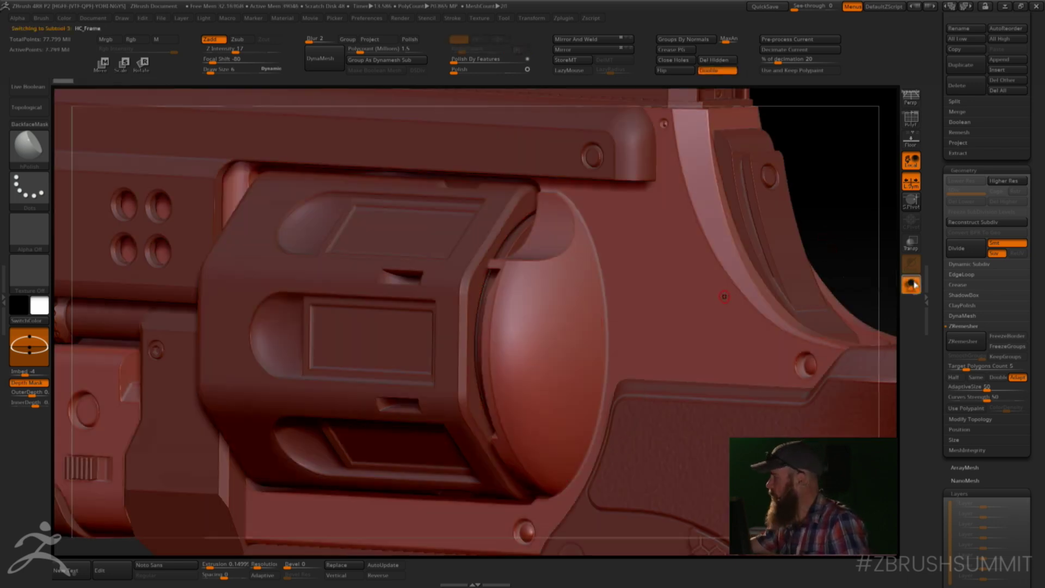
click(912, 284)
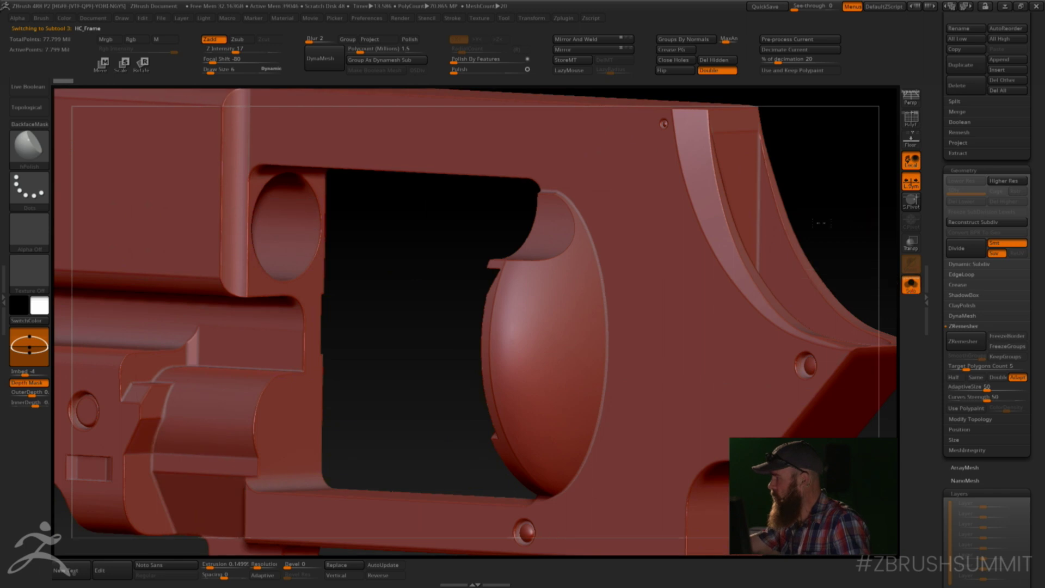
drag(767, 176, 759, 176)
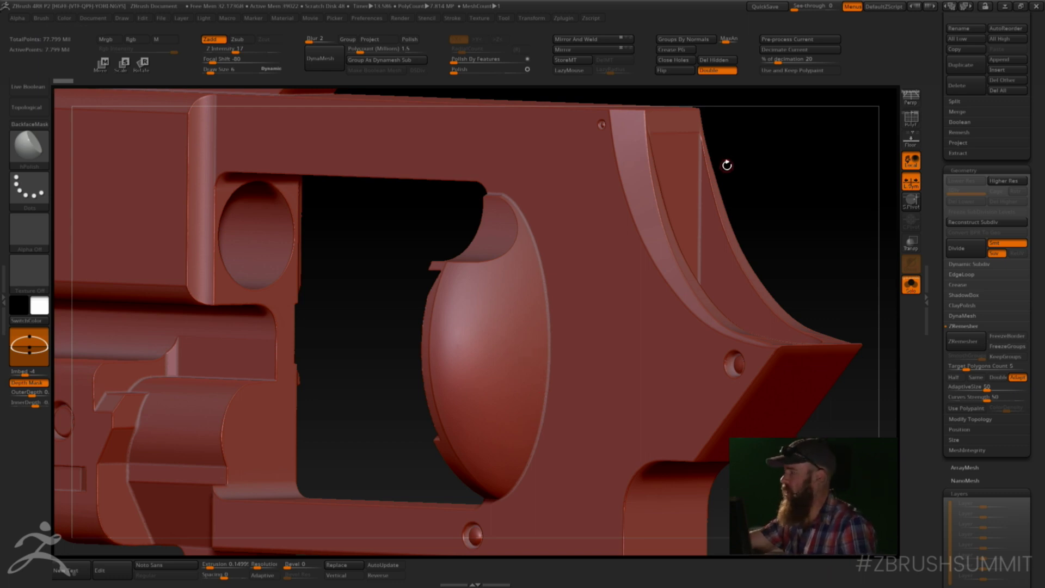
alt+drag(757, 189, 742, 201)
alt+drag(381, 376, 335, 361)
click(214, 70)
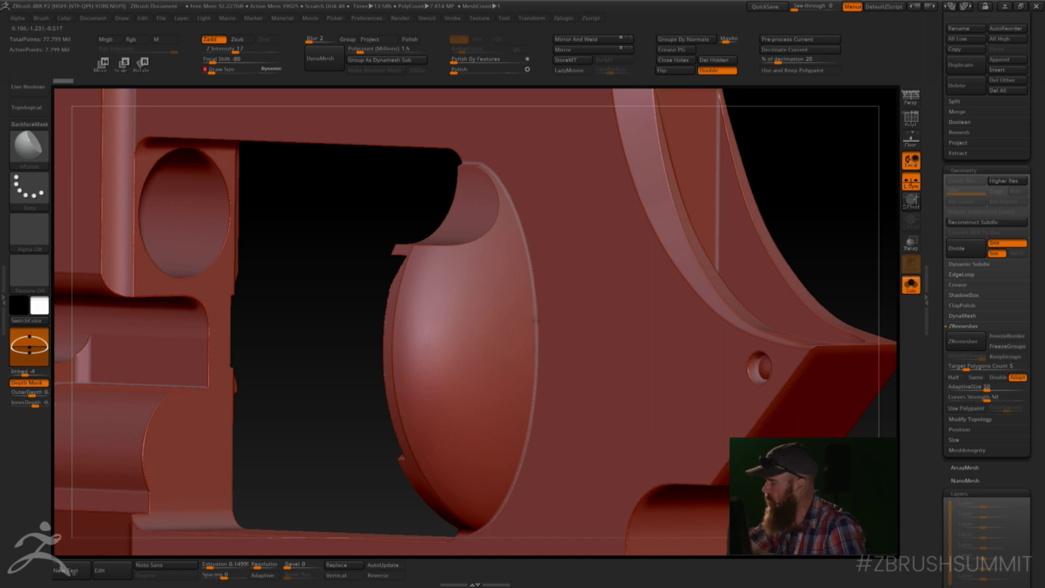
- Try to polish and smooth the curved edge where the rounded shield meets the frame, and undo the strokes
drag(535, 318, 537, 330)
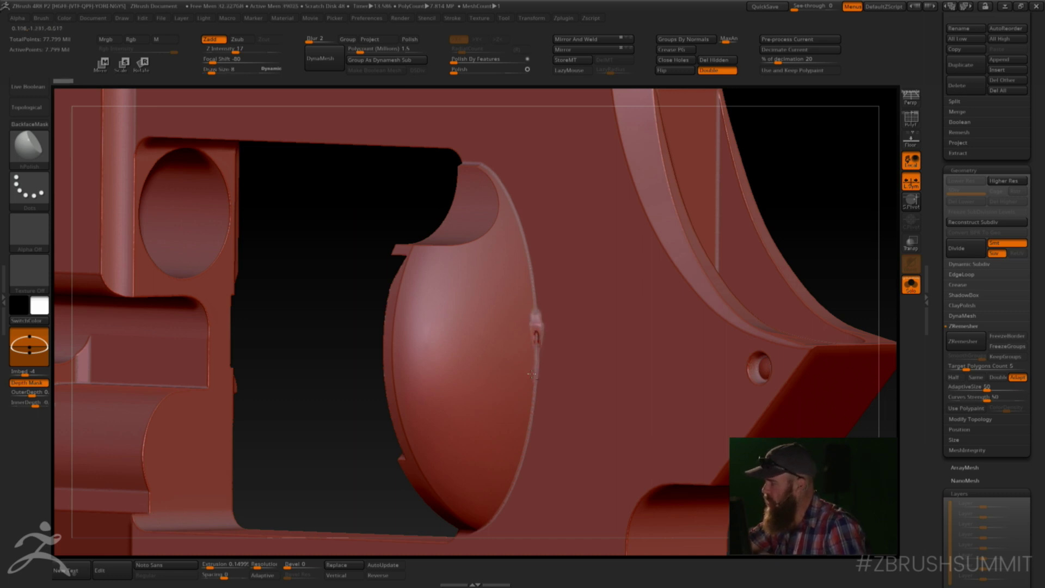
key(ctrl+z)
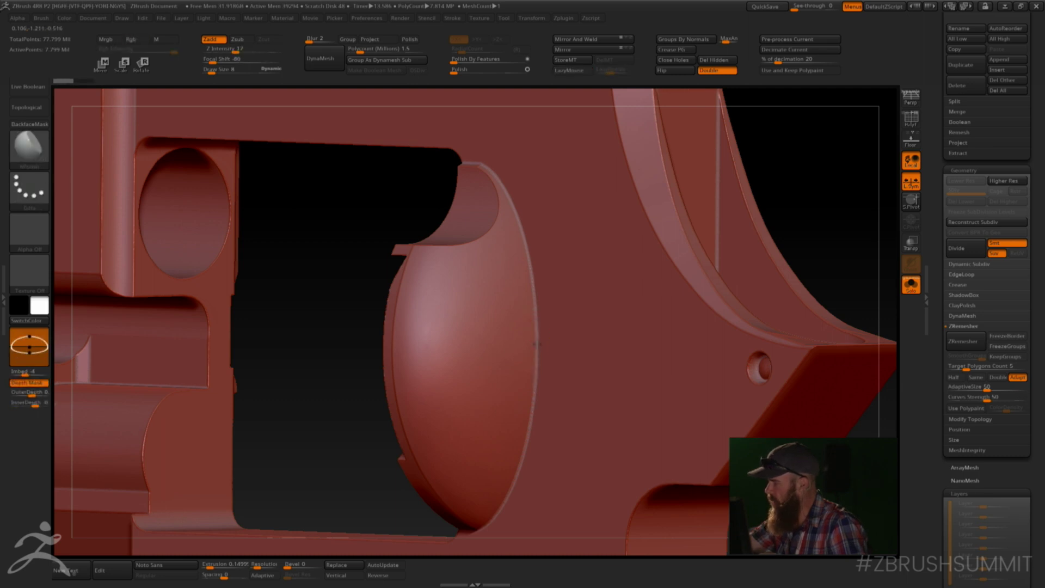
drag(536, 321, 536, 330)
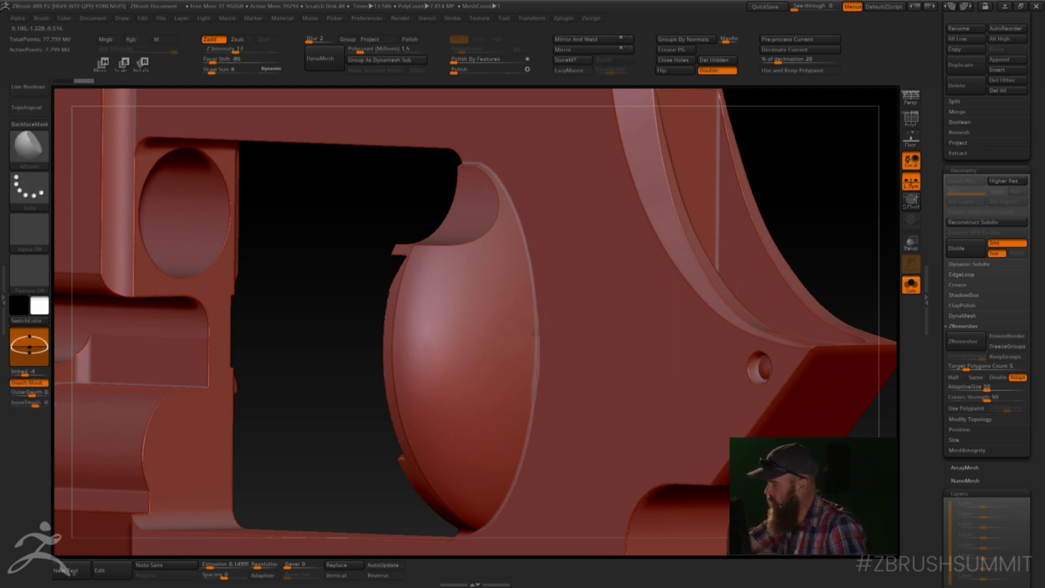
shift+drag(527, 431, 529, 256)
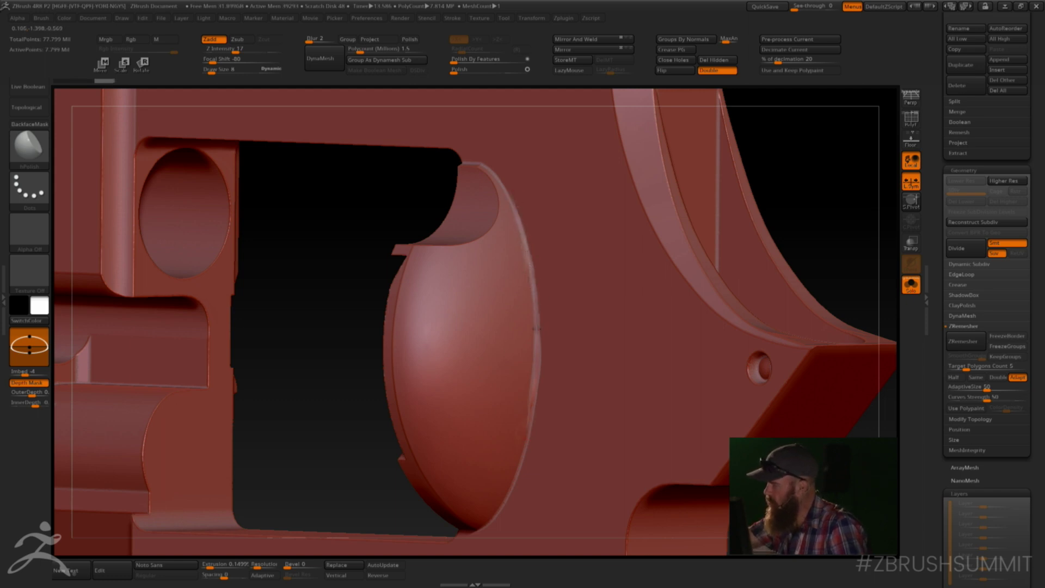
mouse_move(539, 303)
shift+mouse_down()
mouse_move(523, 239)
mouse_move(529, 275)
shift+mouse_up()
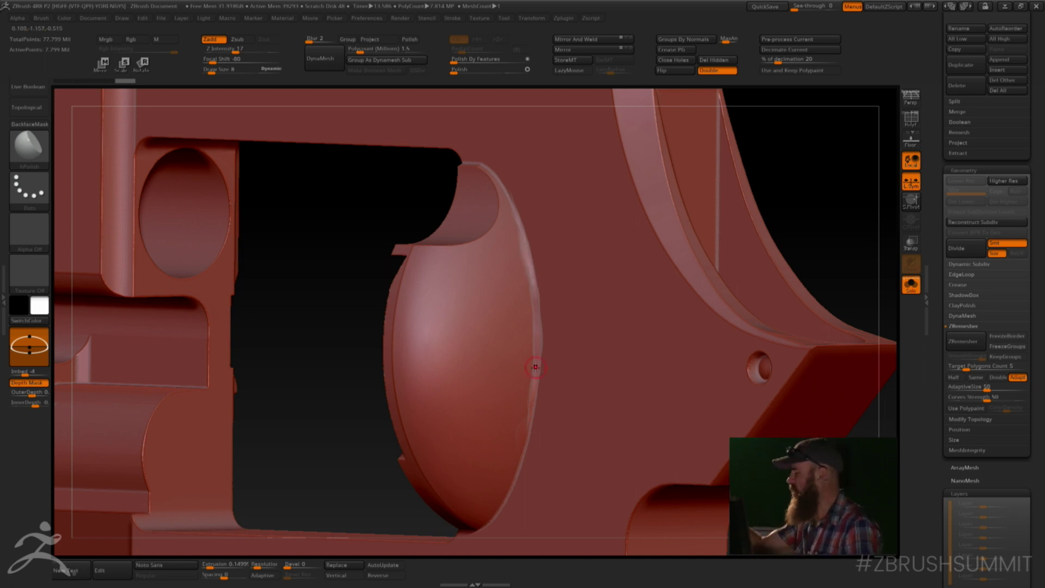
key(ctrl)
key(ctrl+z)
key(ctrl+z)
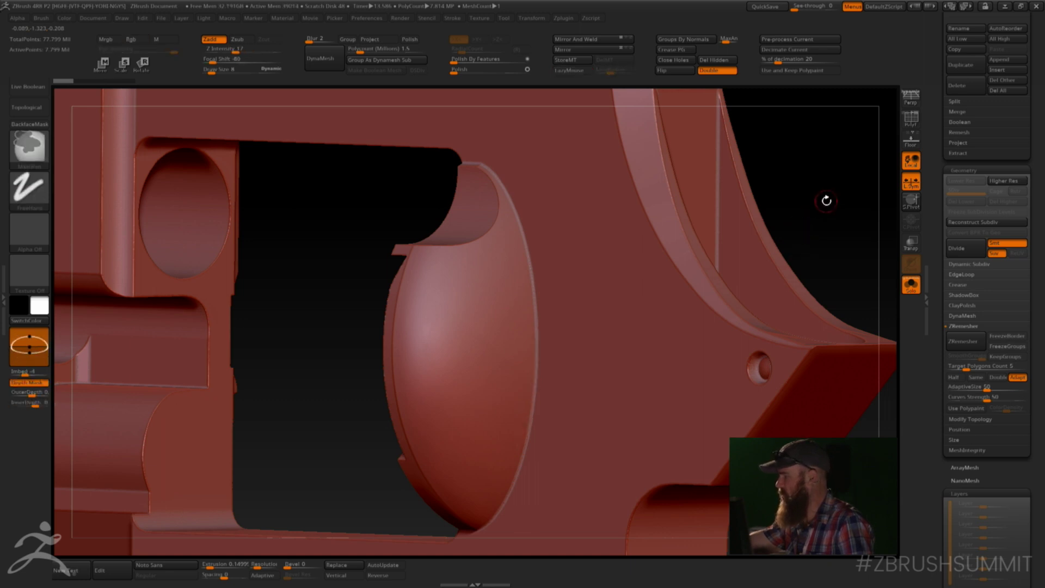
key(ctrl+z)
- Isolate the rounded shield and its adjoining side wall with a selection rectangle from the side view, and turn off double-sided display
shift+drag(841, 197, 823, 199)
mouse_move(759, 148)
ctrl+shift+mouse_down()
mouse_move(820, 238)
mouse_move(790, 260)
mouse_move(579, 289)
mouse_move(541, 252)
mouse_move(580, 551)
mouse_move(591, 546)
ctrl+shift+mouse_up()
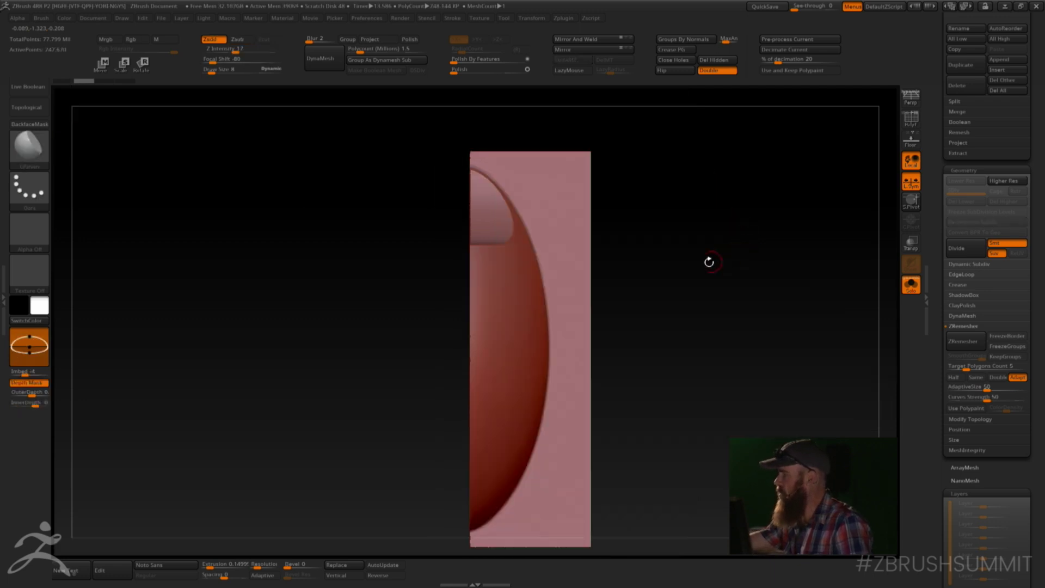
mouse_move(709, 263)
mouse_down()
mouse_move(711, 284)
mouse_move(752, 275)
mouse_move(705, 271)
mouse_move(706, 249)
mouse_up()
key(shift+f)
key(shift+f)
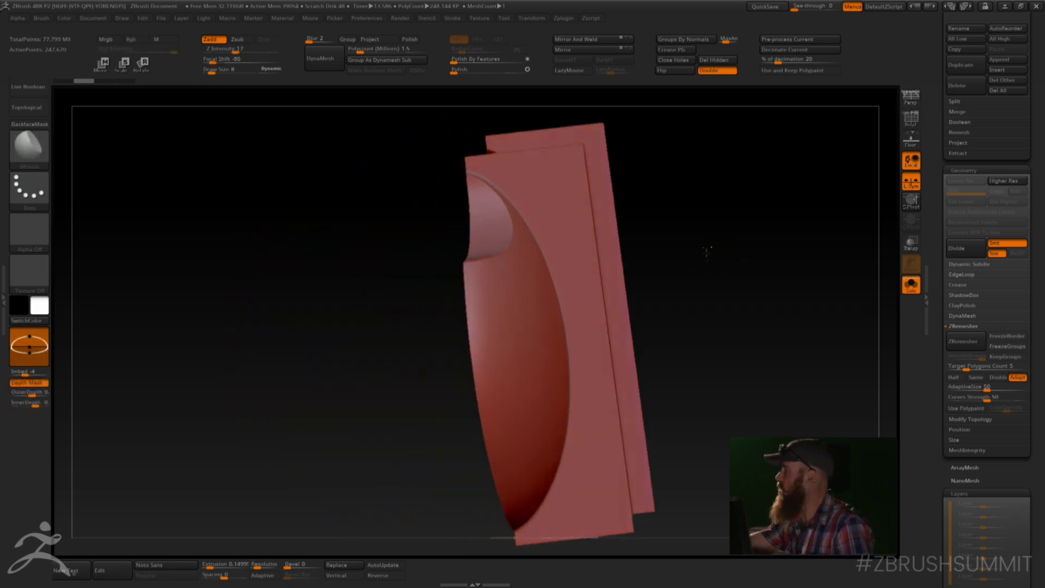
click(720, 72)
drag(702, 111, 694, 85)
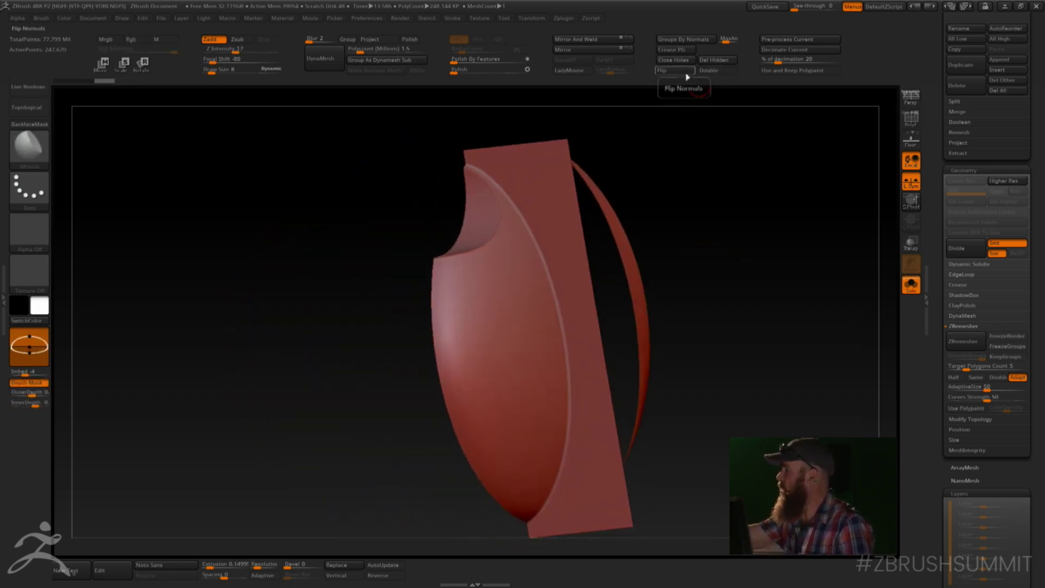
click(689, 72)
drag(732, 170, 651, 162)
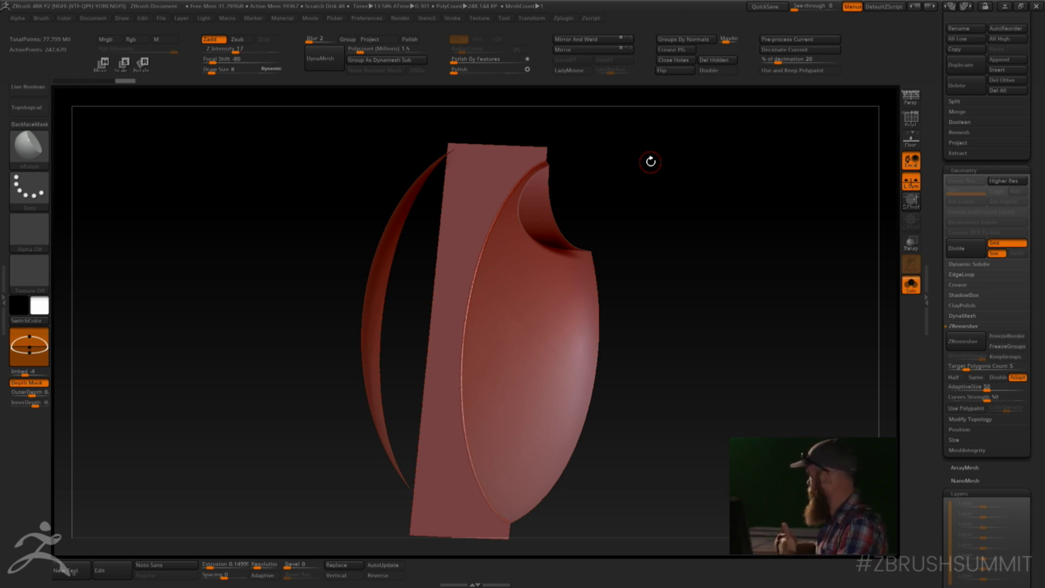
- Turn on LazyMouse, raise the Z intensity to 48, and polish the shield's curved edge into a bevel with hPolish
drag(667, 287, 718, 249)
shift+drag(462, 263, 439, 399)
key(b)
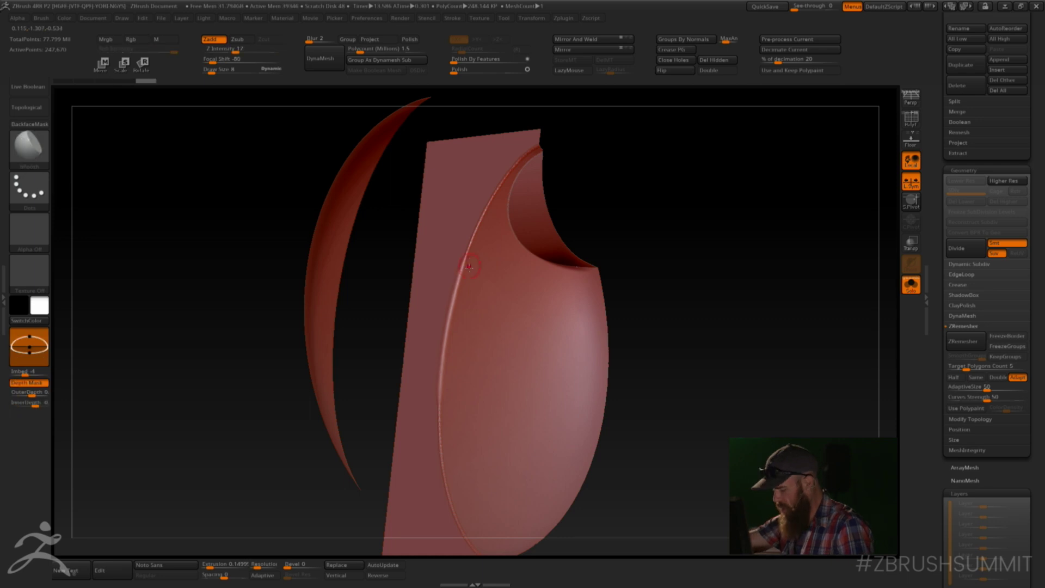
key(h)
key(p)
key(l)
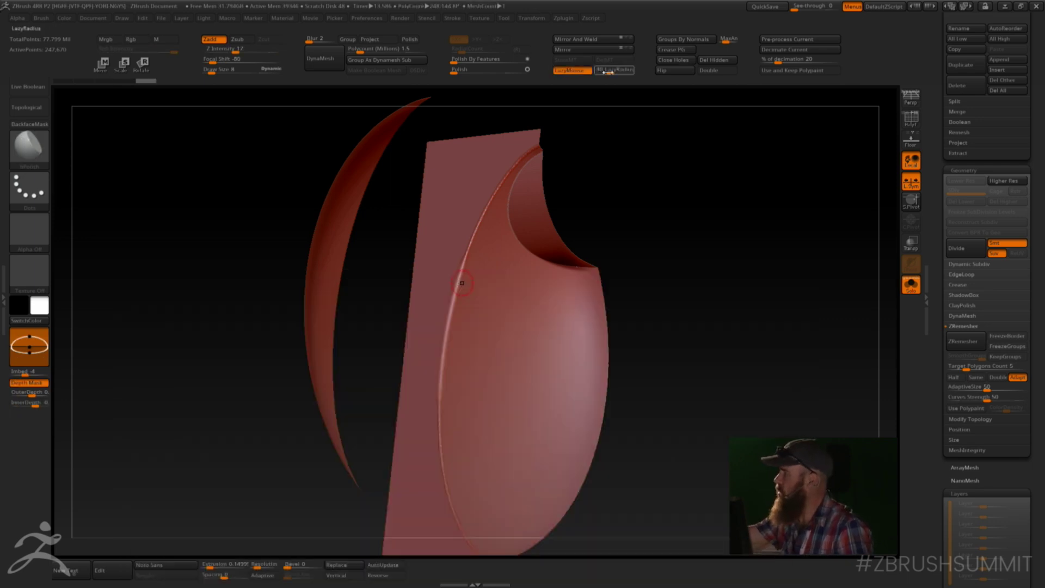
drag(464, 257, 452, 304)
click(256, 51)
drag(464, 257, 441, 368)
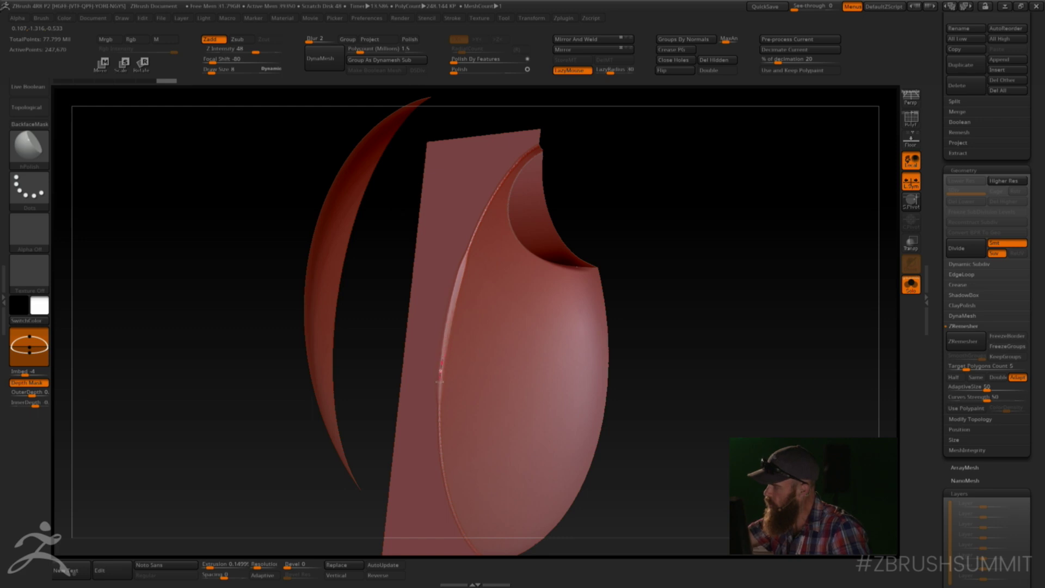
mouse_move(465, 262)
mouse_down()
mouse_move(443, 353)
mouse_move(442, 439)
mouse_up()
- Undo the last change on the isolated shield piece and invert the visibility to show the rest of the frame
drag(697, 227, 716, 180)
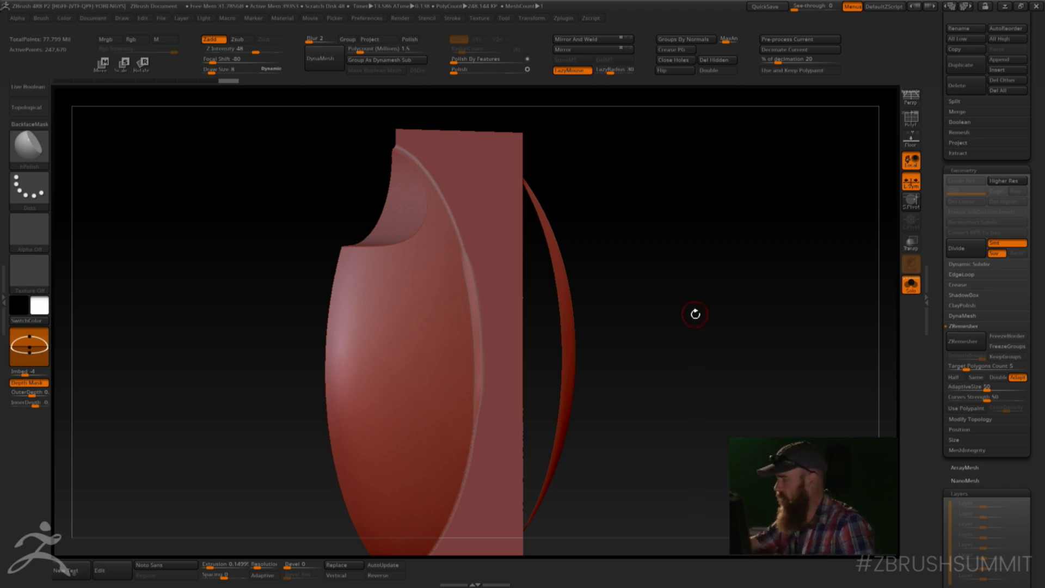
drag(727, 305, 727, 328)
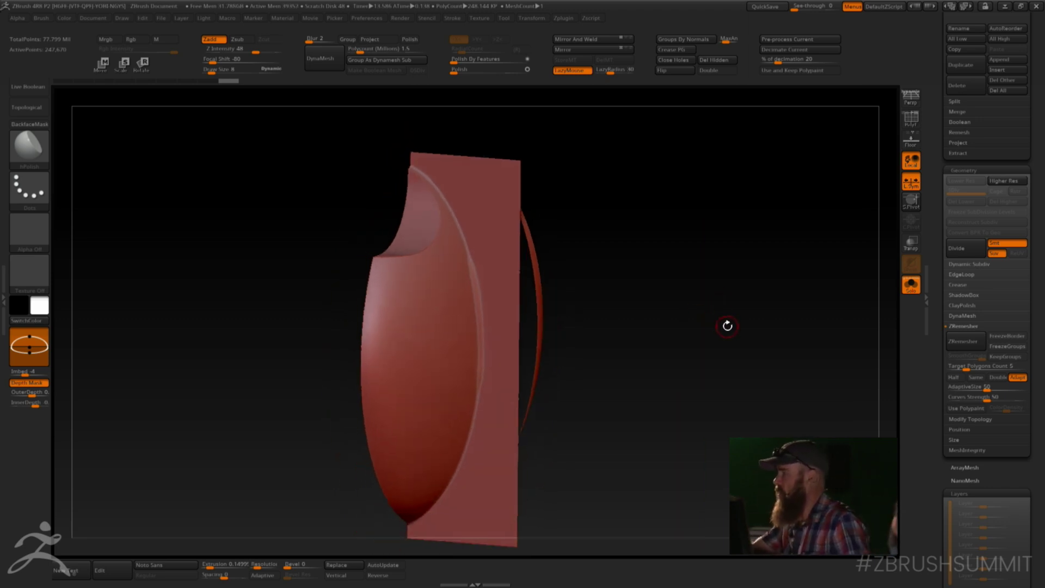
key(ctrl+z)
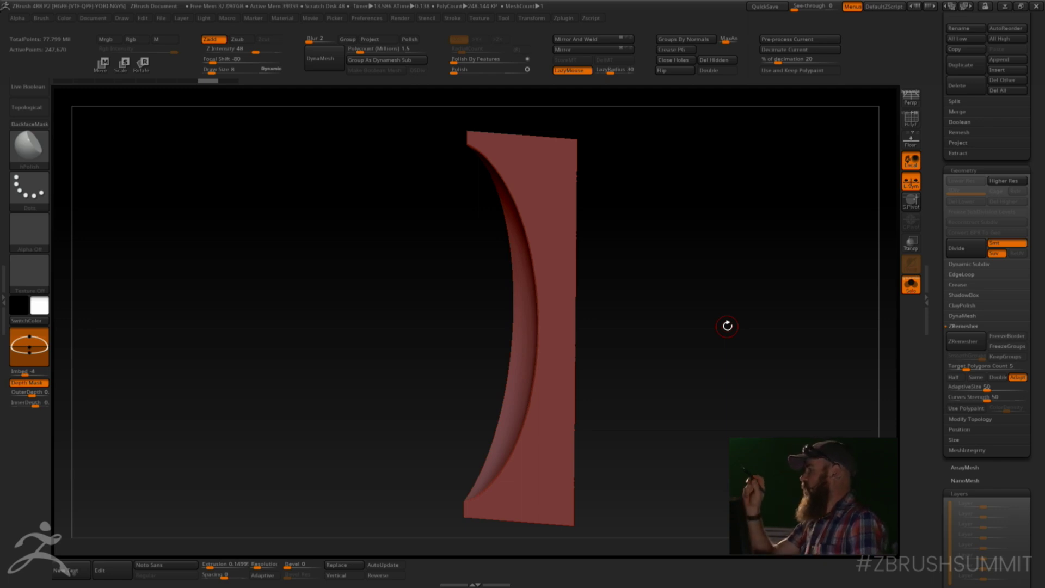
key(ctrl+shift)
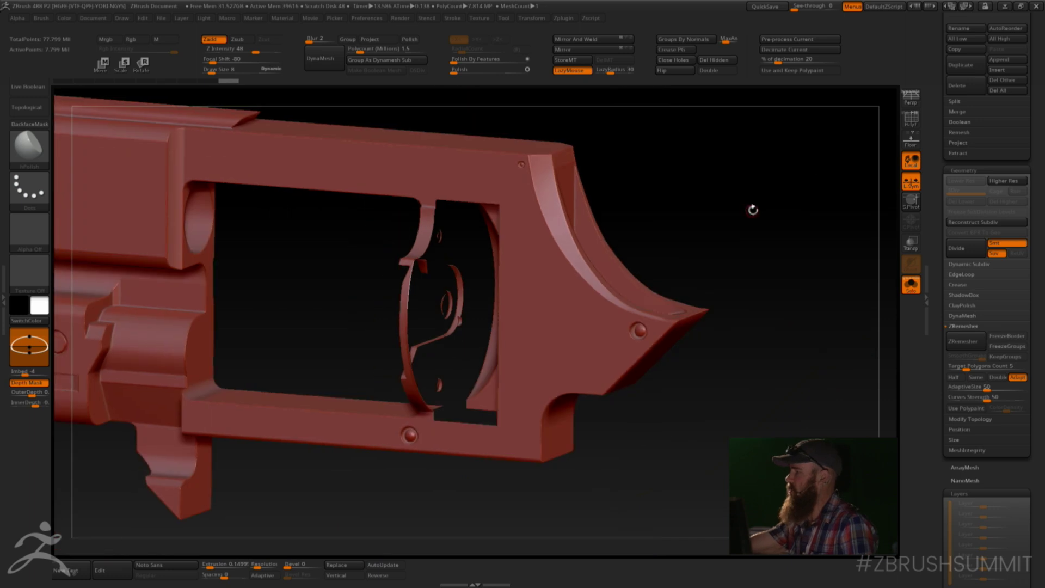
- Isolate the shield piece by inverting the visibility, flip its normals, and show the whole frame again
drag(799, 216, 739, 220)
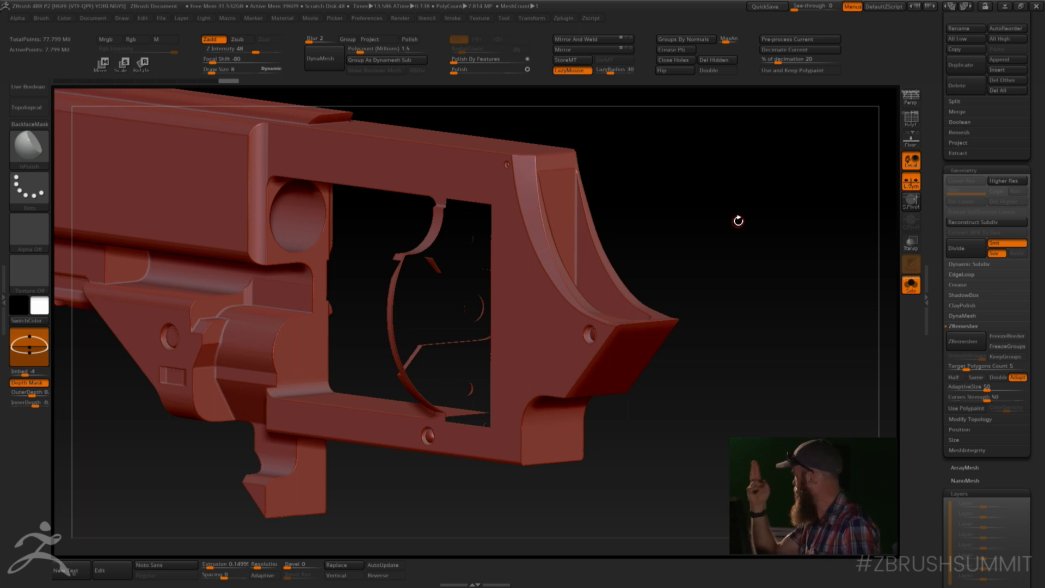
ctrl+shift+click(738, 220)
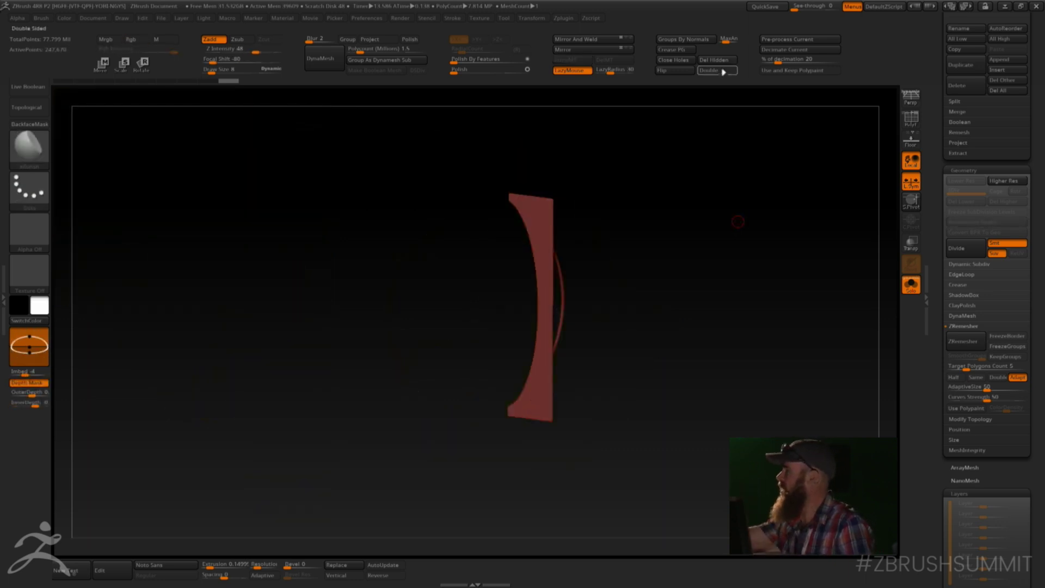
click(674, 70)
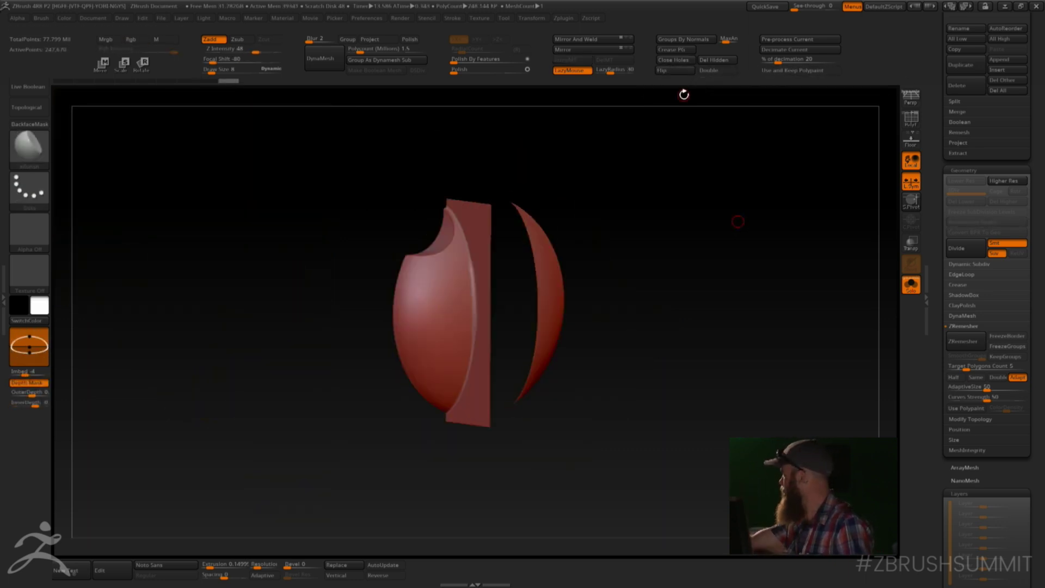
key(ctrl+shift)
ctrl+shift+click(689, 202)
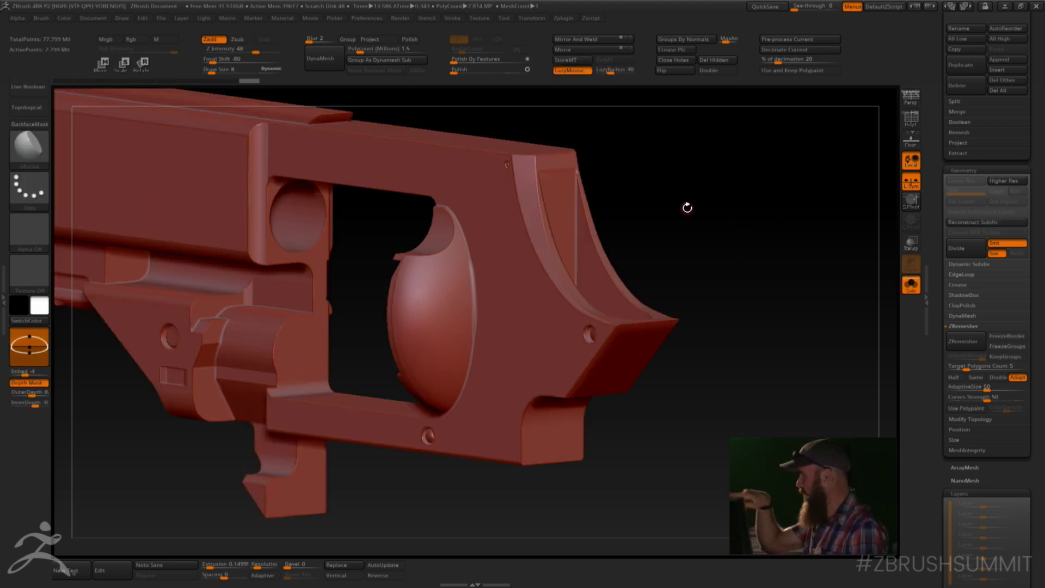
- Cut the protruding part of the rounded shield off the frame with a square-shaped cut drawn from its center
drag(687, 208, 721, 182)
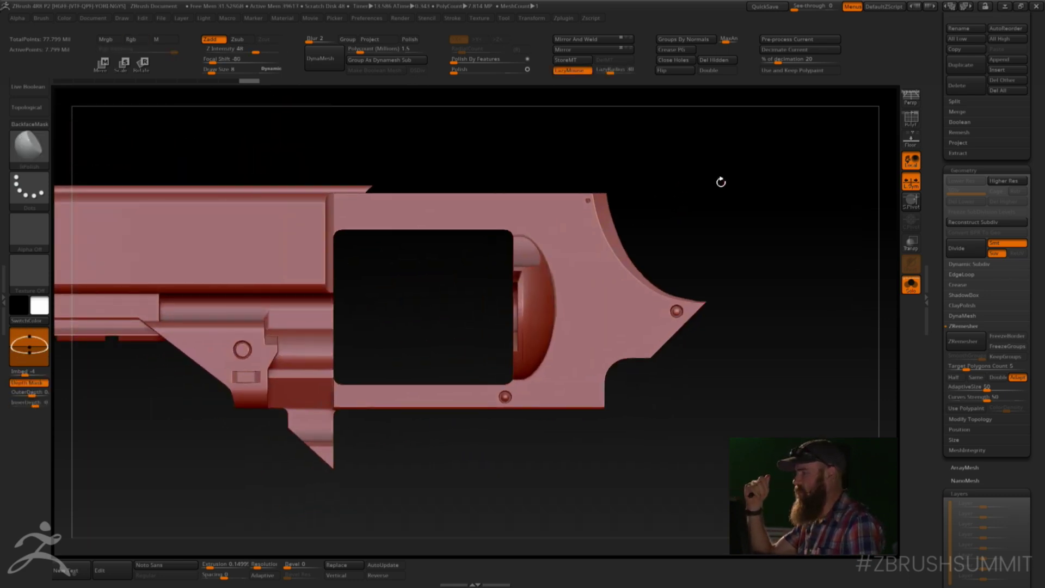
mouse_move(646, 136)
mouse_down()
mouse_move(686, 126)
mouse_move(707, 140)
mouse_move(633, 220)
mouse_move(628, 283)
mouse_move(637, 254)
mouse_move(609, 287)
mouse_move(624, 197)
mouse_move(567, 266)
mouse_up()
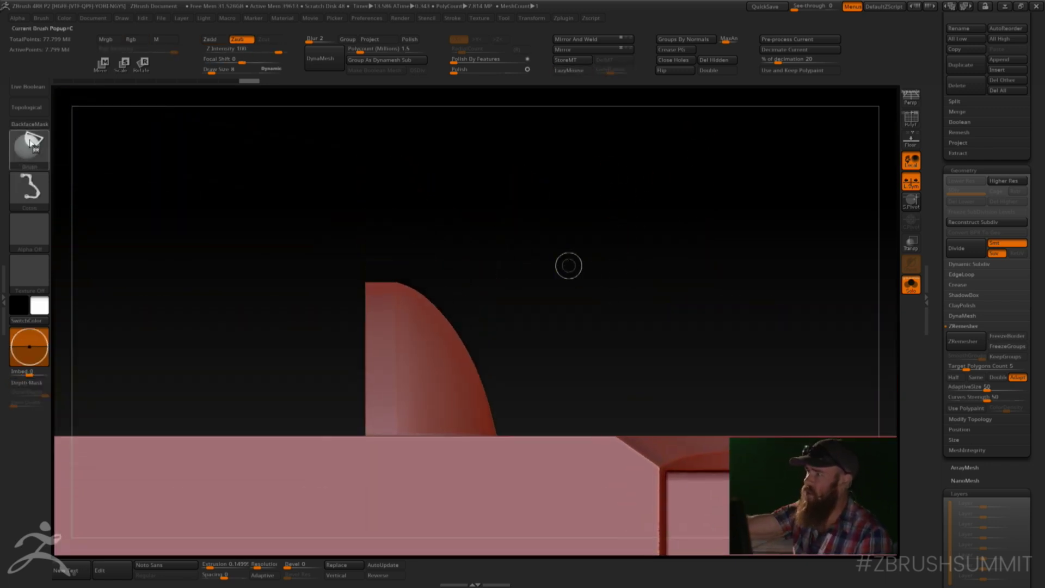
ctrl+shift+click(31, 146)
click(127, 206)
key(space)
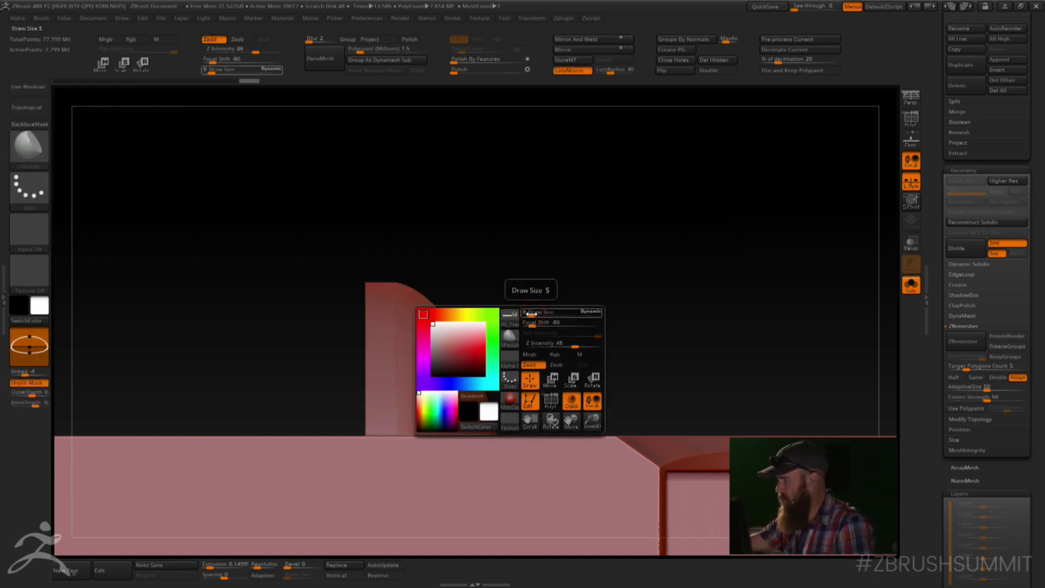
ctrl+shift+drag(319, 262, 560, 363)
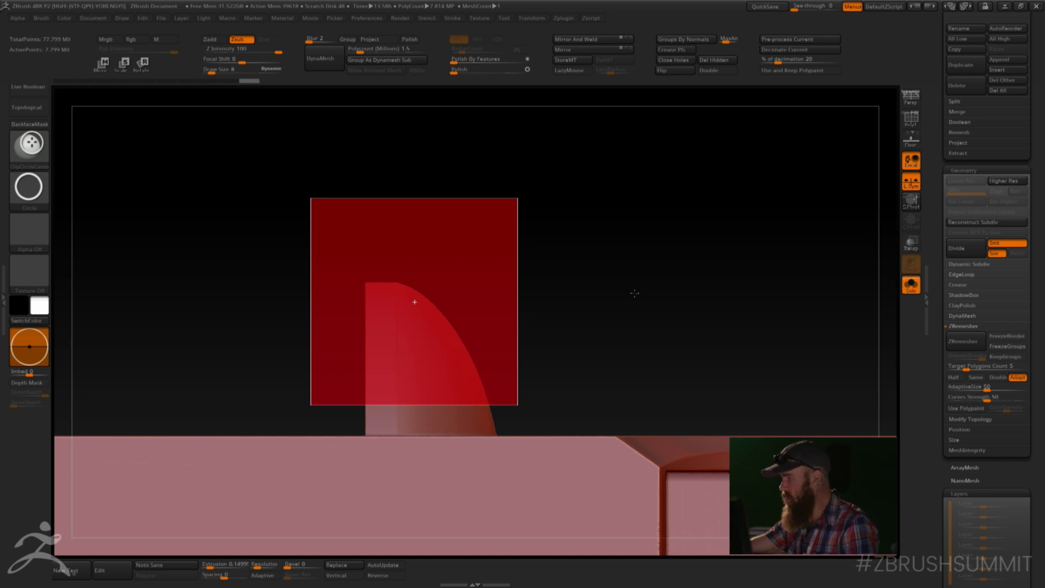
ctrl+shift+drag(635, 292, 635, 294)
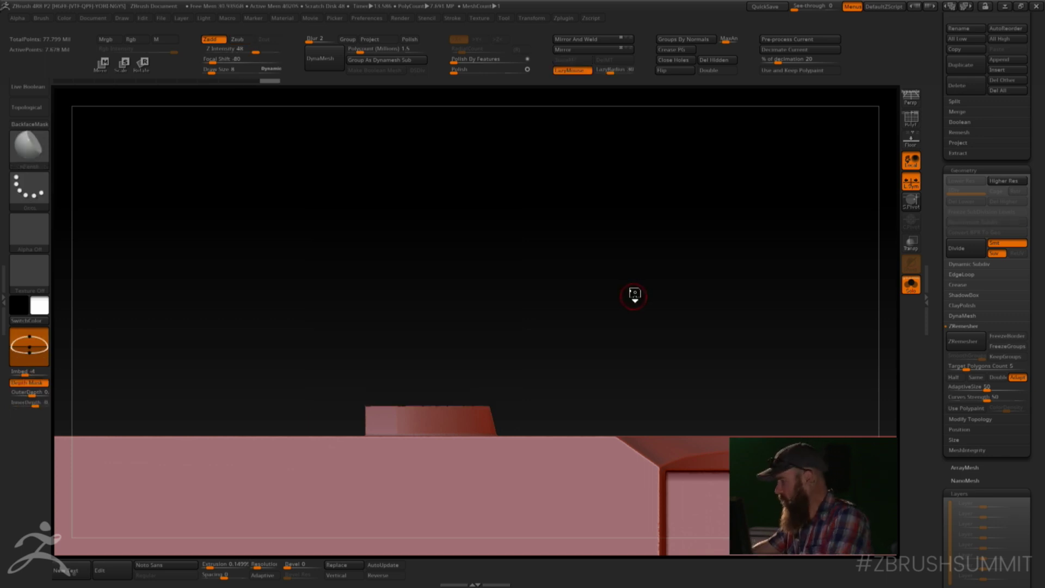
- Switch to the HC_Frame1 subtool and clip the base of the cut-off shield piece flat with a transpose line
key(Down)
mouse_move(584, 268)
mouse_down()
mouse_move(613, 250)
mouse_move(598, 255)
mouse_up()
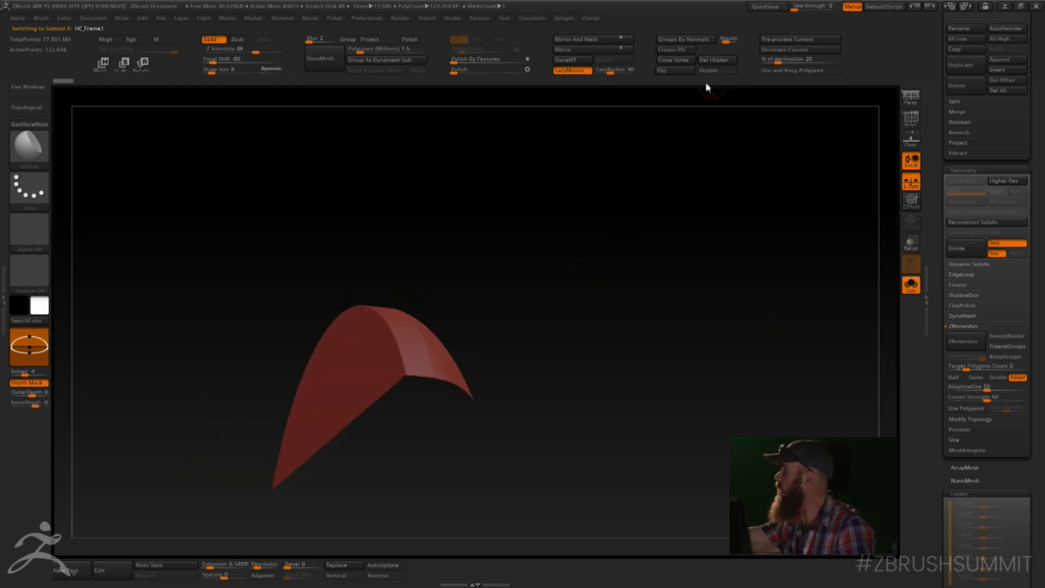
mouse_move(653, 131)
mouse_down()
mouse_move(584, 262)
mouse_move(627, 227)
mouse_move(625, 265)
mouse_move(633, 246)
mouse_move(625, 253)
mouse_up()
key(w)
drag(438, 433, 437, 519)
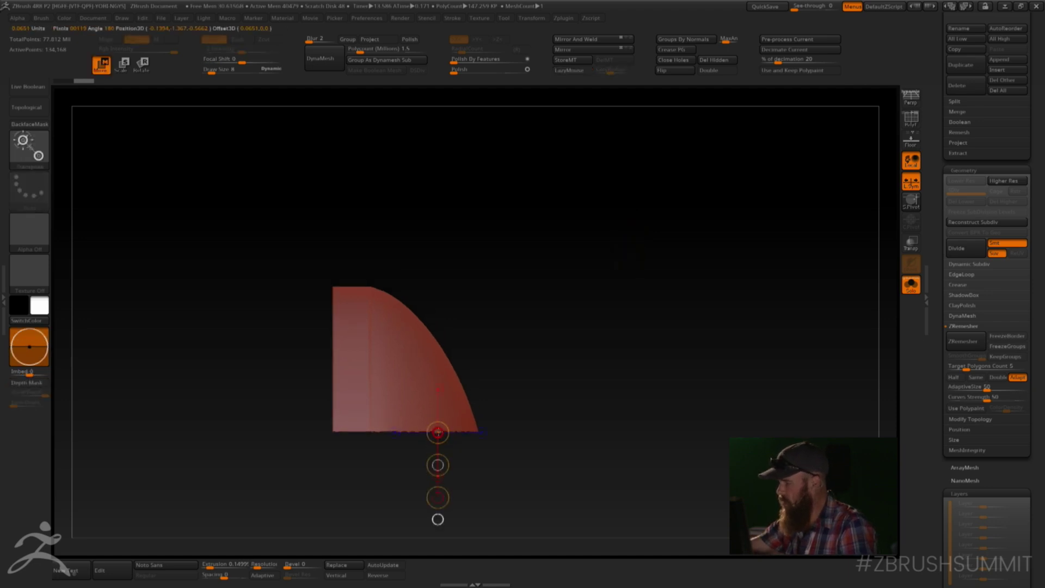
key(q)
mouse_move(565, 299)
mouse_down()
mouse_move(564, 245)
mouse_move(547, 323)
mouse_move(590, 285)
mouse_move(581, 299)
mouse_up()
- Cut a round notch into the curved side of the shield piece with the circle cutting brush
key(ctrl+shift)
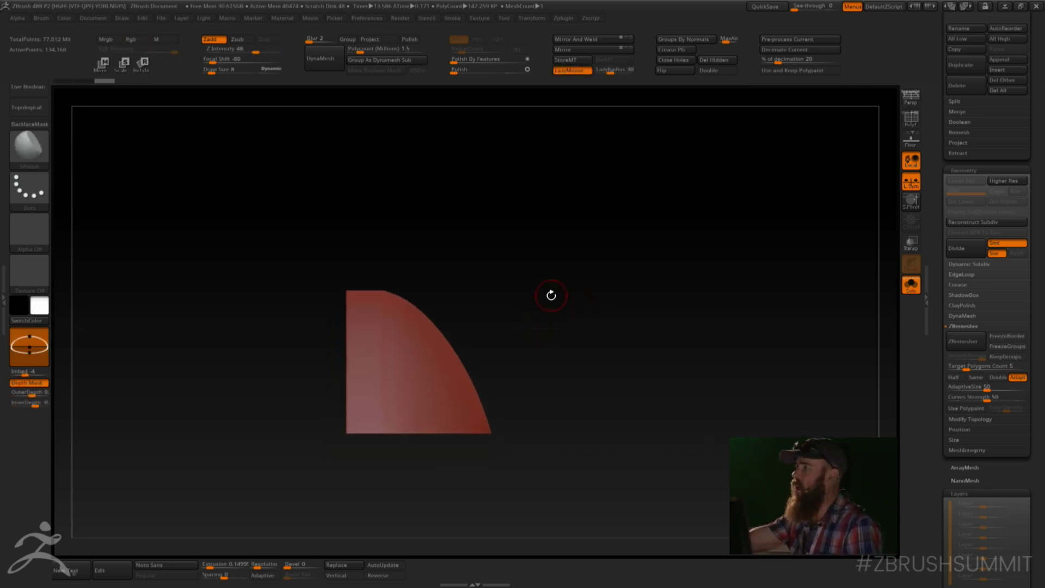
key(ctrl+shift)
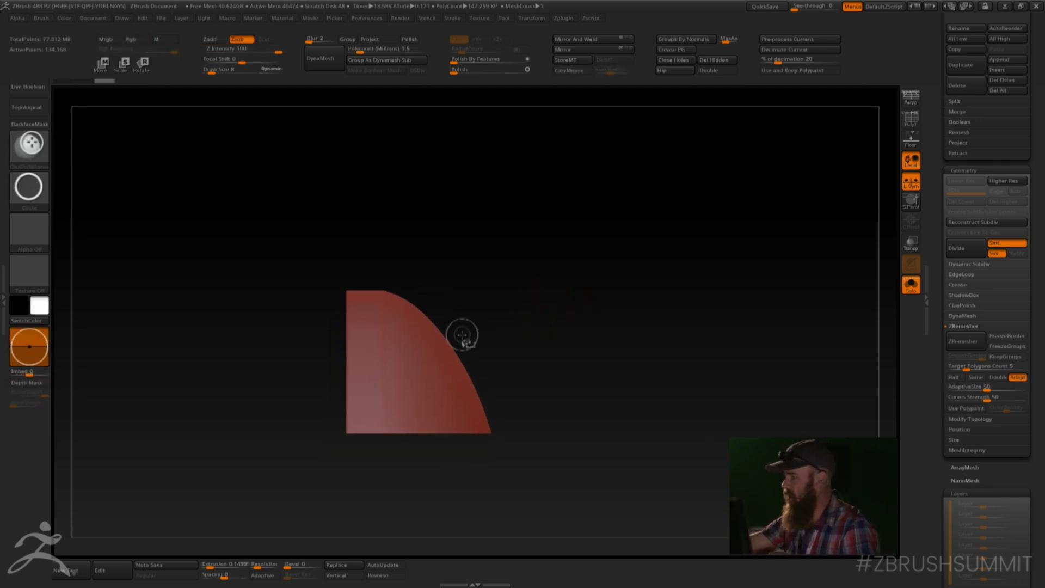
ctrl+shift+drag(468, 343, 549, 283)
- Set the DynaMesh blur to 0, try remeshing the notched piece at a polycount of 1 million, and undo the remesh
click(390, 48)
key(Return)
click(308, 39)
click(320, 62)
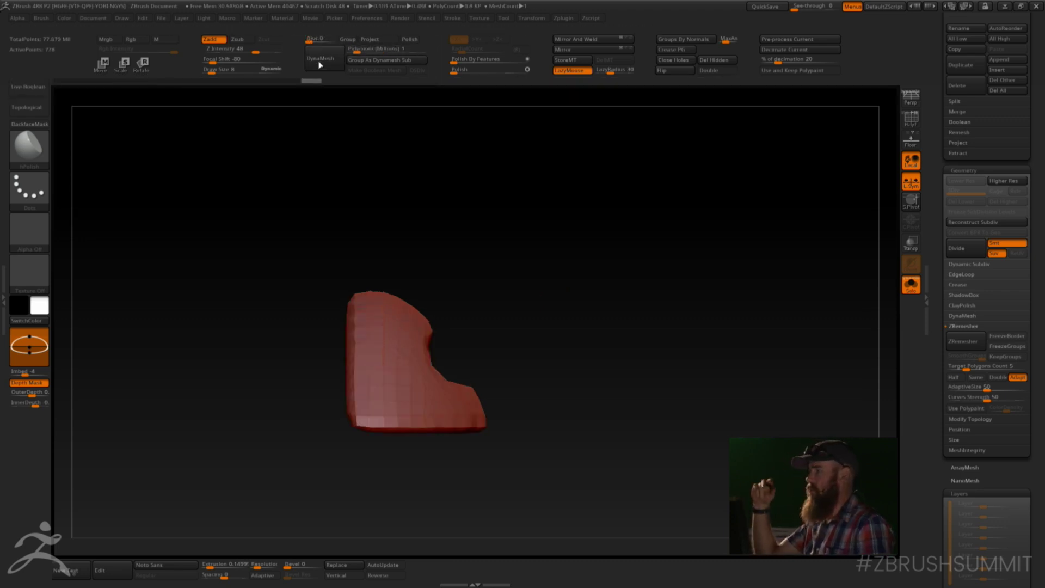
drag(561, 294, 523, 283)
key(ctrl+z)
key(ctrl+z)
key(ctrl+z)
- Set the polycount to 2 million and remesh the notched piece with DynaMesh
shift+drag(411, 165, 413, 157)
click(374, 49)
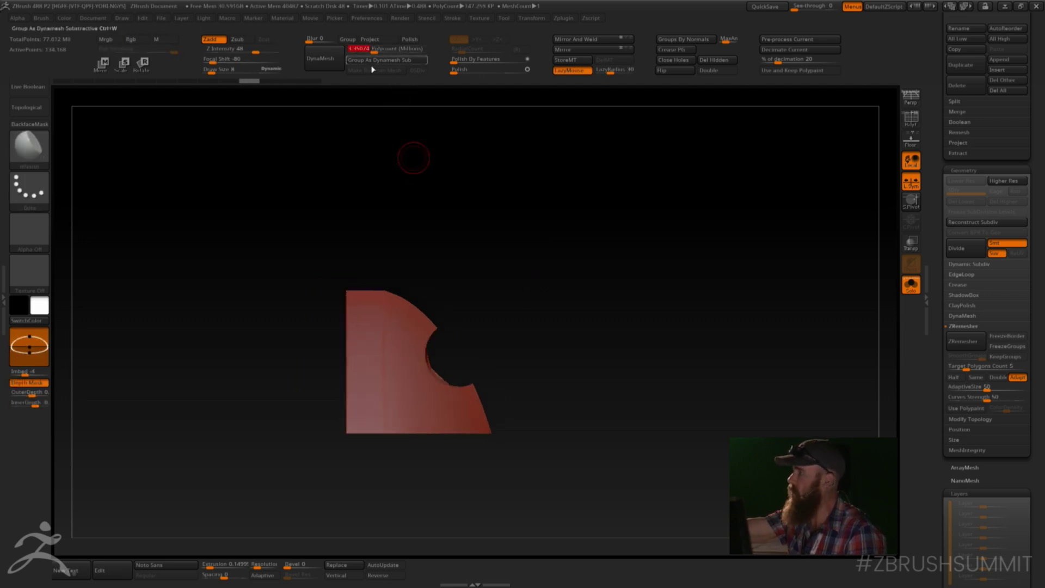
text(2)
key(Return)
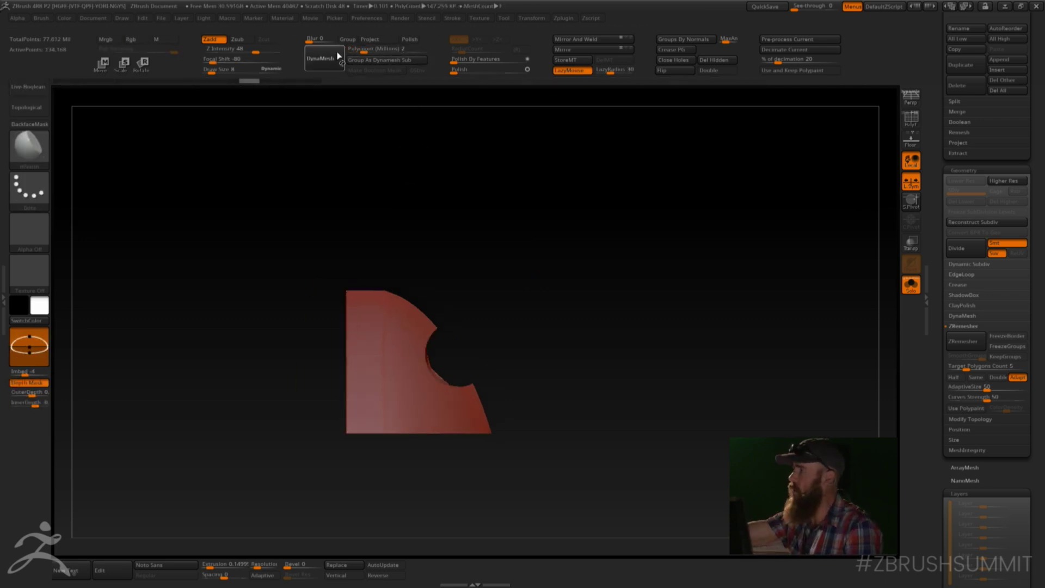
click(338, 56)
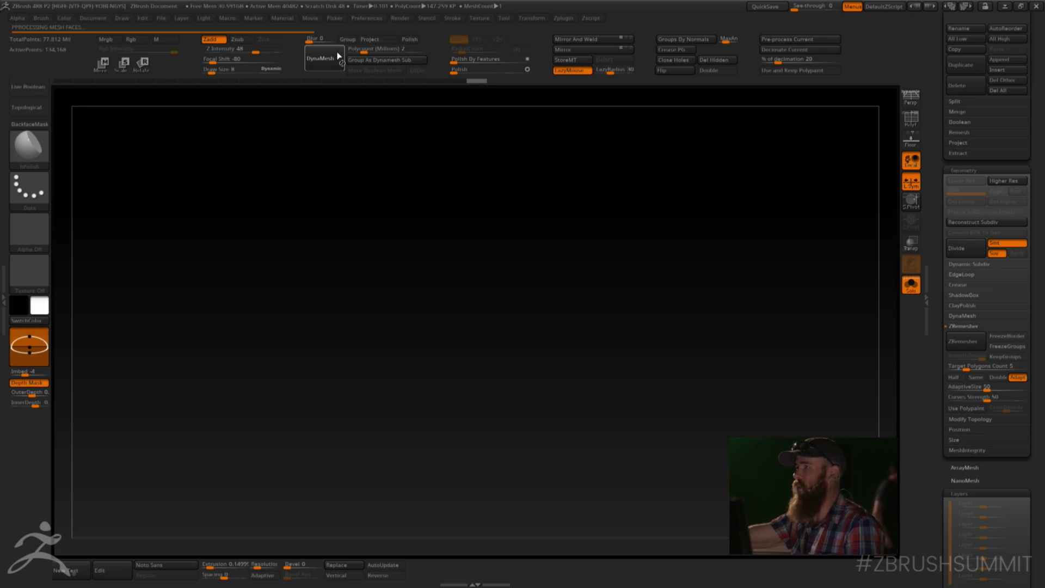
- Recut the round notch slightly larger with the circle cutting brush
mouse_move(535, 270)
mouse_down()
mouse_move(518, 276)
mouse_move(534, 270)
mouse_move(538, 297)
mouse_up()
alt+drag(538, 297, 536, 270)
key(ctrl+shift)
mouse_move(448, 305)
ctrl+shift+mouse_down()
mouse_move(481, 271)
mouse_move(499, 259)
mouse_move(503, 267)
ctrl+shift+mouse_up()
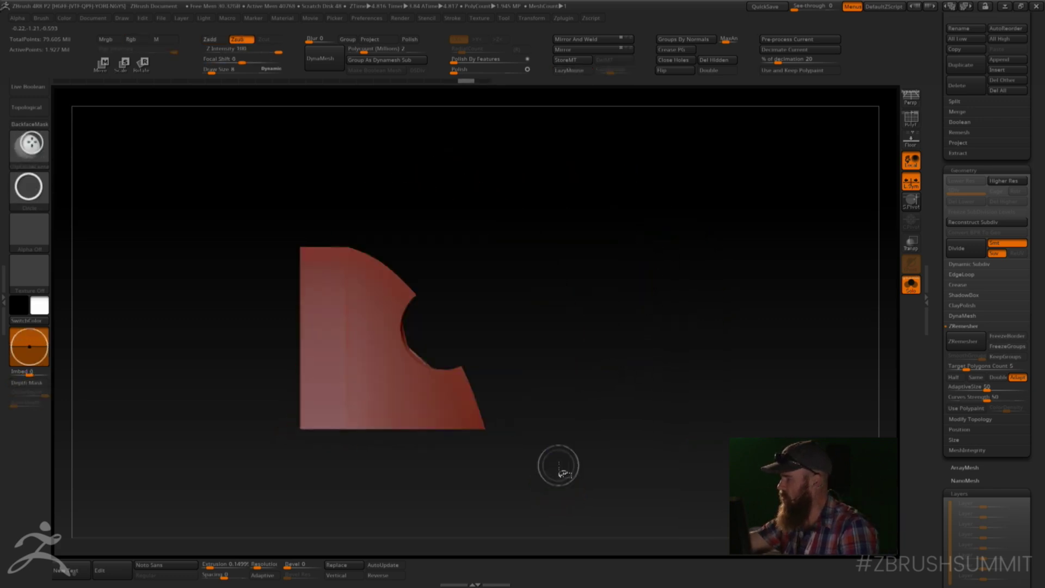
drag(444, 324, 495, 266)
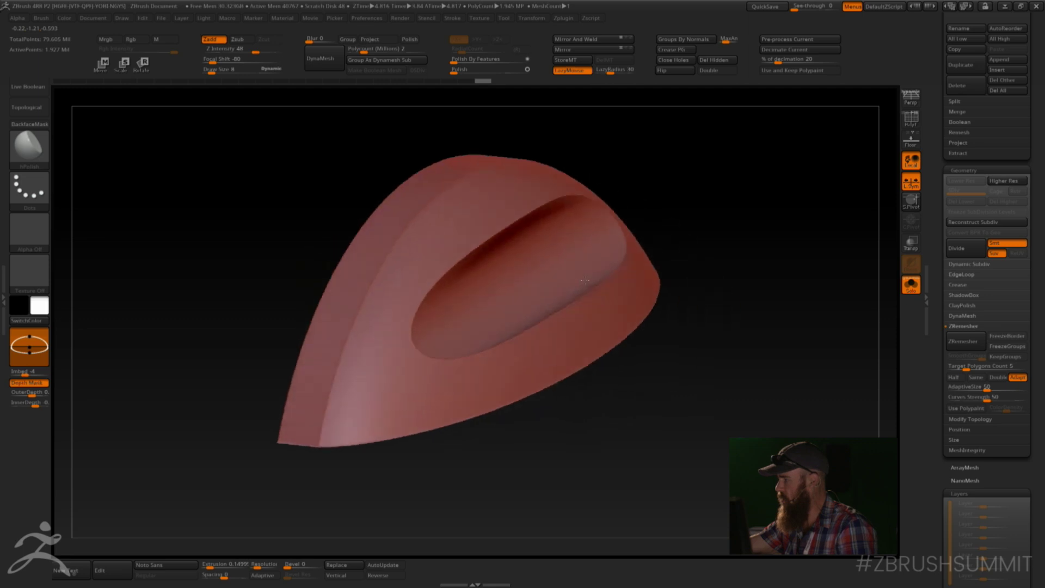
- Mask the piece except for a narrow strip along the upper half of the notch wall, and reduce the draw size to 3
drag(534, 457, 638, 493)
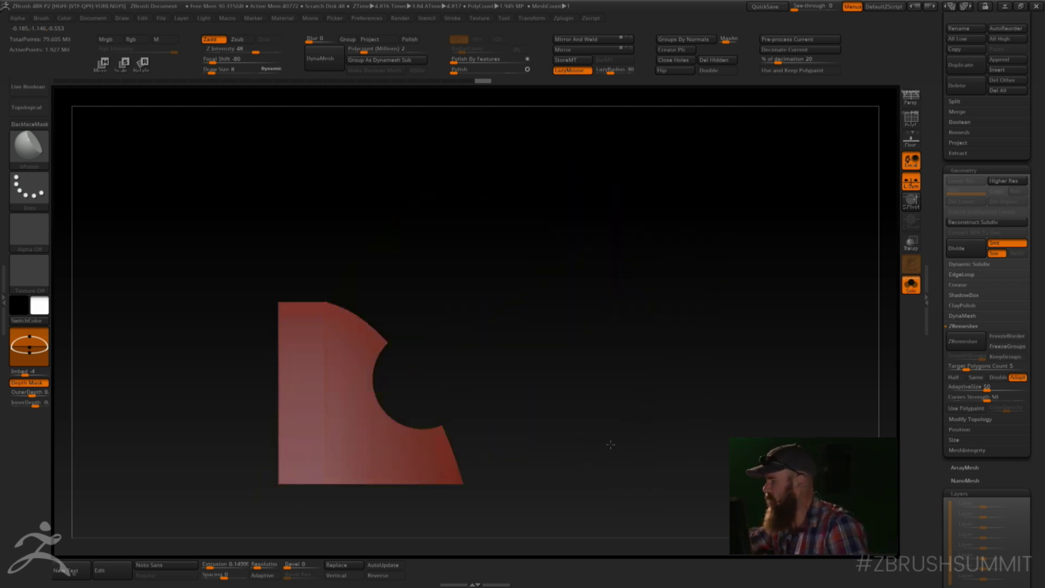
mouse_move(596, 457)
alt+mouse_down()
mouse_move(615, 401)
mouse_move(539, 312)
mouse_move(511, 366)
mouse_move(530, 282)
mouse_move(547, 282)
alt+mouse_up()
drag(493, 256, 583, 289)
ctrl+drag(582, 140, 459, 400)
alt+drag(570, 365, 563, 378)
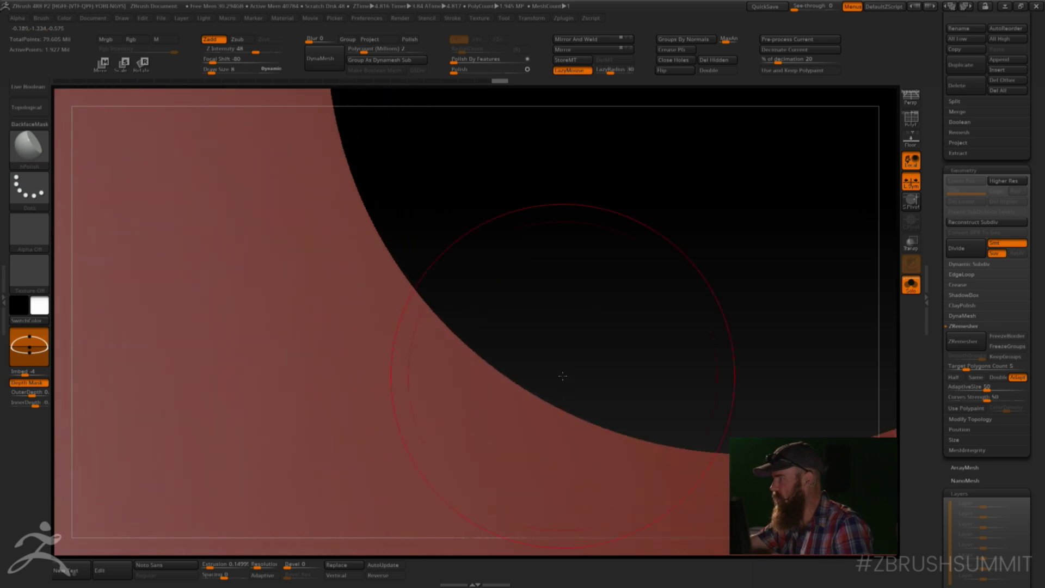
ctrl+click(527, 175)
alt+drag(527, 175, 659, 529)
drag(213, 70, 207, 70)
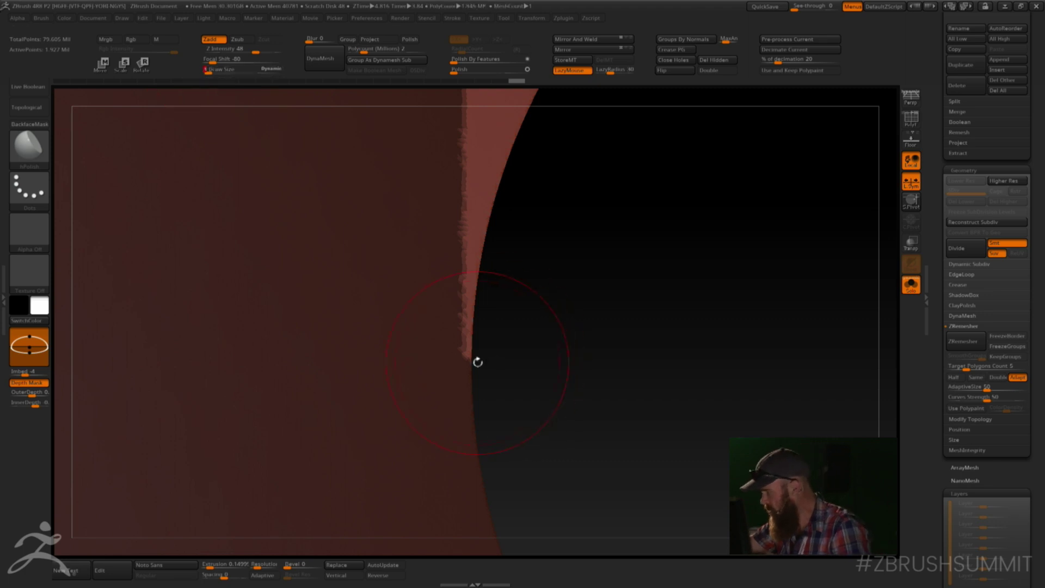
- Clip the unmasked upper half of the notch wall flat along a perpendicular transpose line and clear the mask
key(w)
mouse_move(471, 367)
mouse_down()
mouse_move(574, 367)
mouse_move(566, 423)
mouse_up()
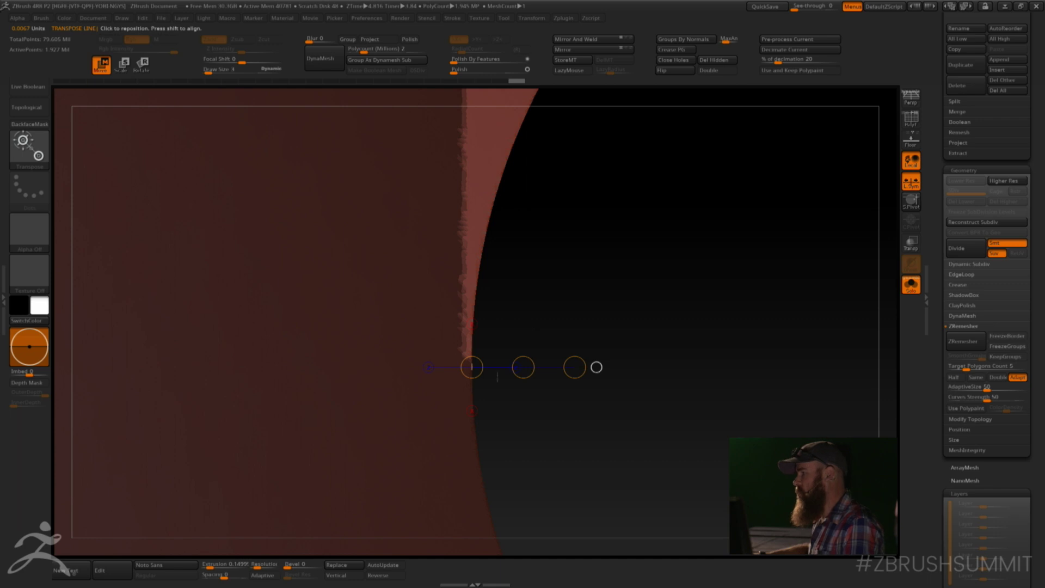
alt+drag(574, 292, 571, 584)
key(q)
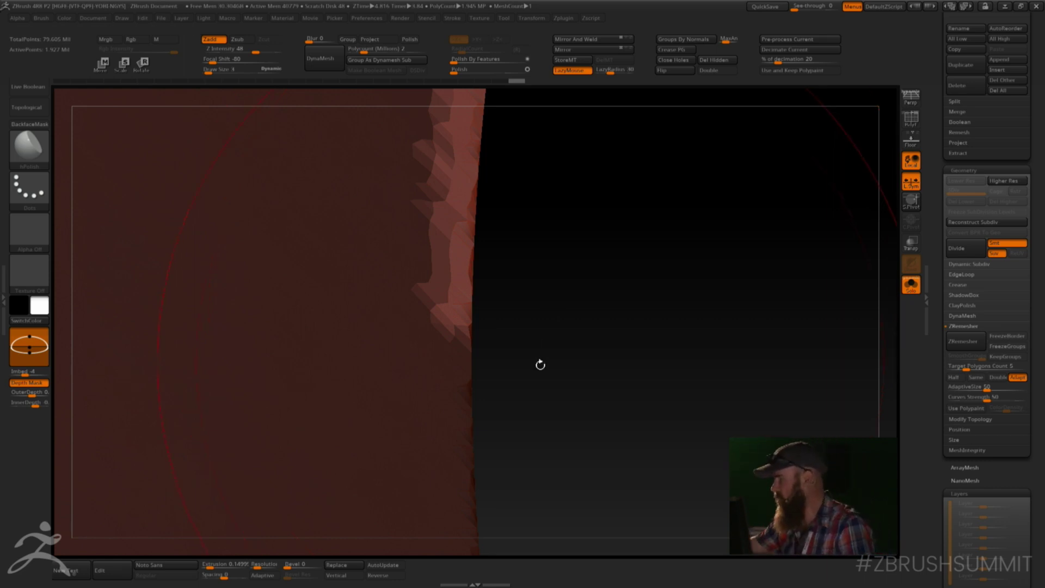
mouse_move(544, 371)
mouse_down()
mouse_move(569, 501)
mouse_move(566, 443)
mouse_move(570, 472)
mouse_move(481, 292)
mouse_up()
mouse_move(543, 251)
mouse_down()
mouse_move(551, 271)
mouse_move(513, 327)
mouse_up()
drag(489, 163, 489, 418)
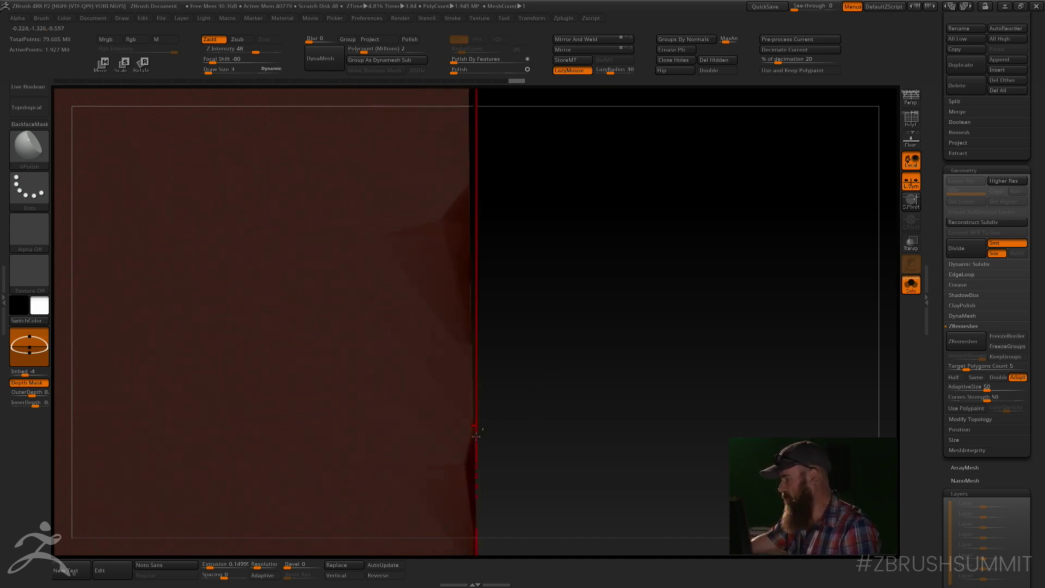
drag(553, 211, 516, 372)
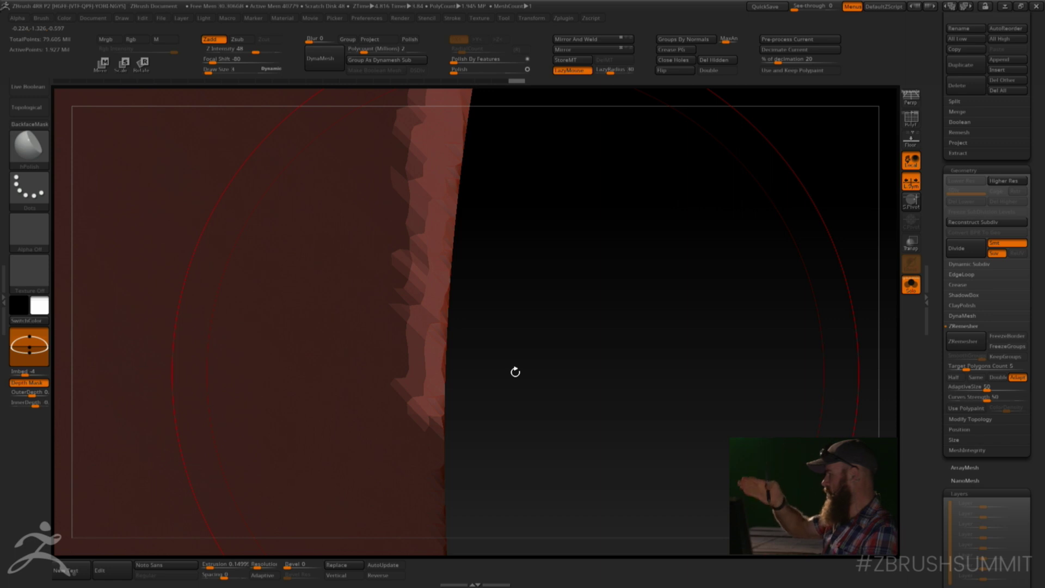
key(w)
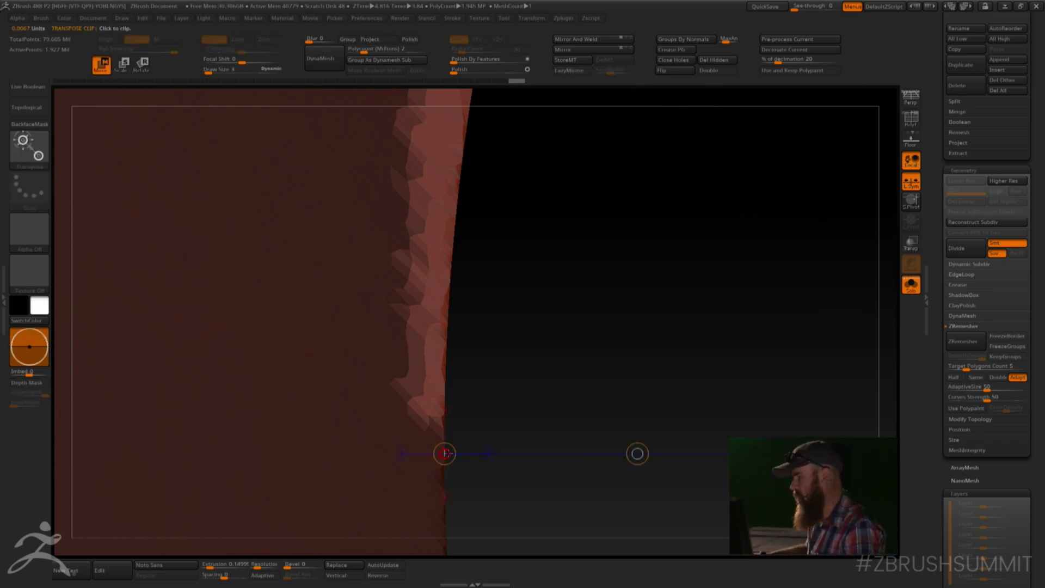
drag(446, 453, 466, 455)
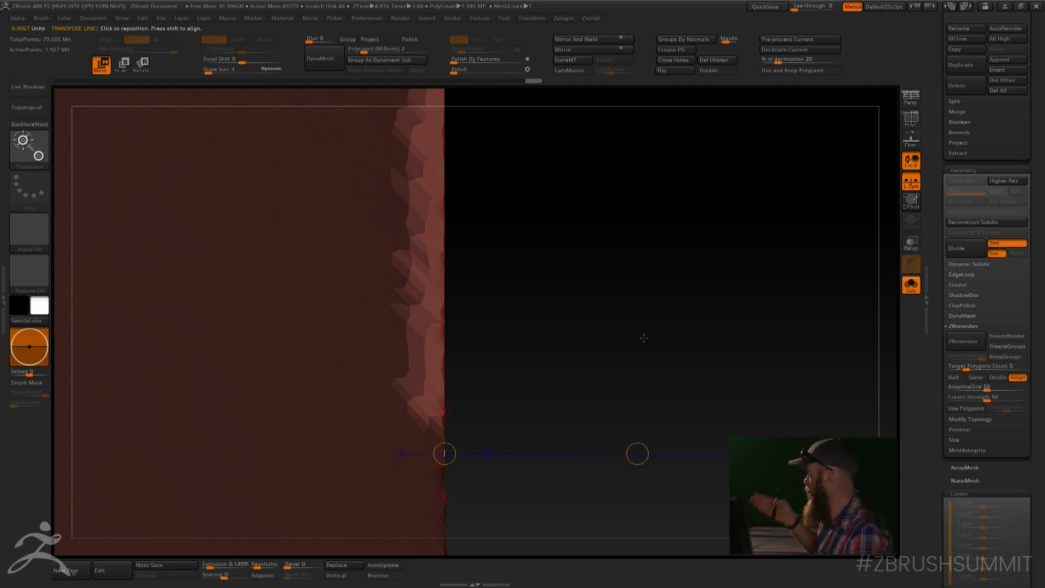
alt+drag(628, 320, 679, 286)
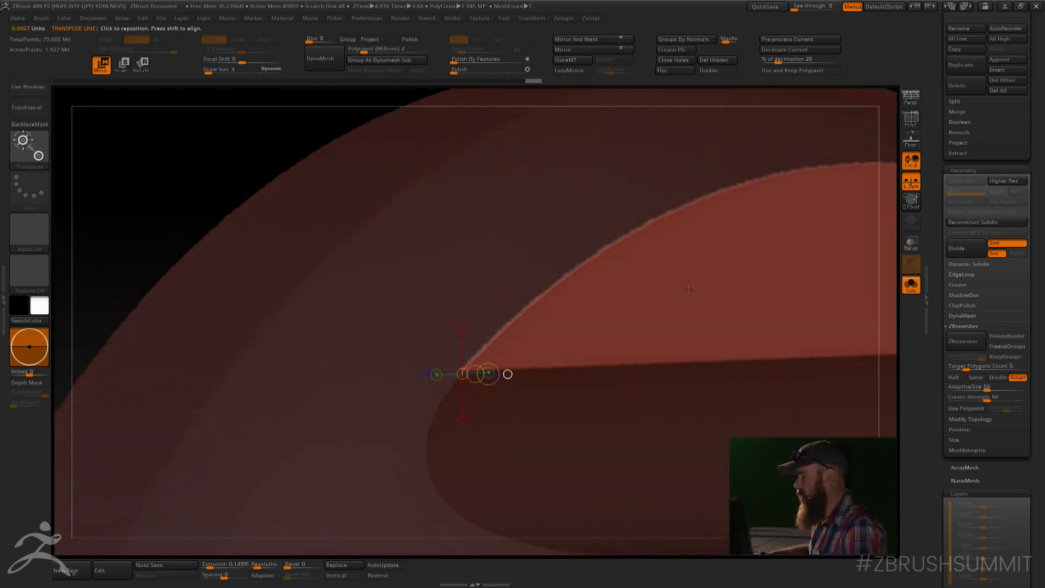
ctrl+drag(74, 145, 172, 185)
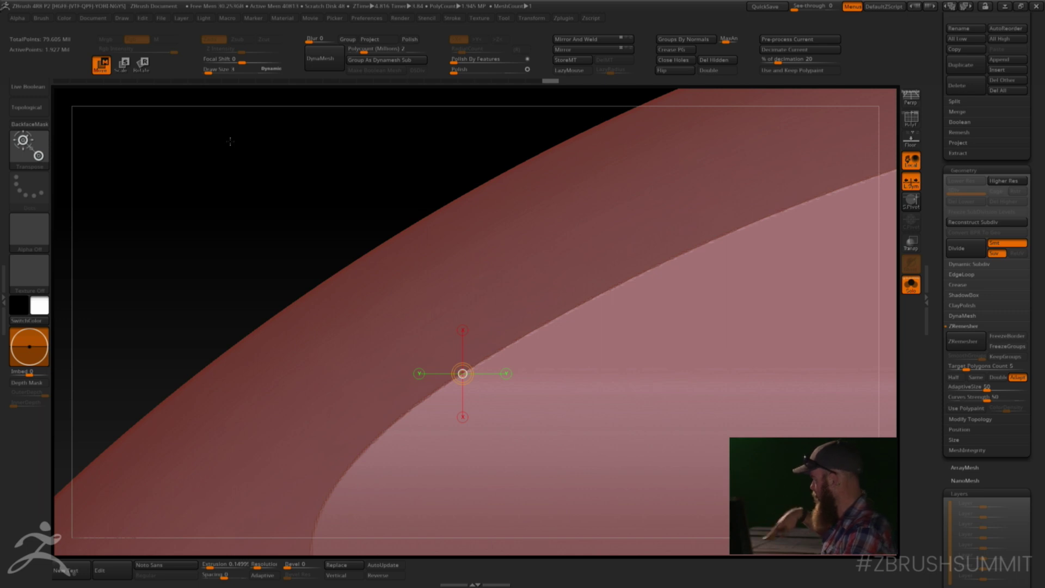
- Mask the piece except for the rising lip at the notch's outer lower end
mouse_move(231, 142)
mouse_down()
mouse_move(282, 145)
mouse_move(378, 212)
mouse_move(345, 187)
mouse_move(339, 197)
mouse_move(574, 354)
mouse_move(583, 299)
mouse_move(615, 482)
mouse_move(439, 154)
mouse_up()
mouse_move(607, 277)
ctrl+mouse_down()
mouse_move(447, 360)
mouse_move(434, 353)
ctrl+mouse_up()
alt+drag(590, 307, 345, 98)
alt+drag(585, 327, 469, 256)
ctrl+click(469, 257)
- Clip the unmasked lip flat with a transpose line at the notch's lowest point and clear the mask
drag(389, 362, 398, 262)
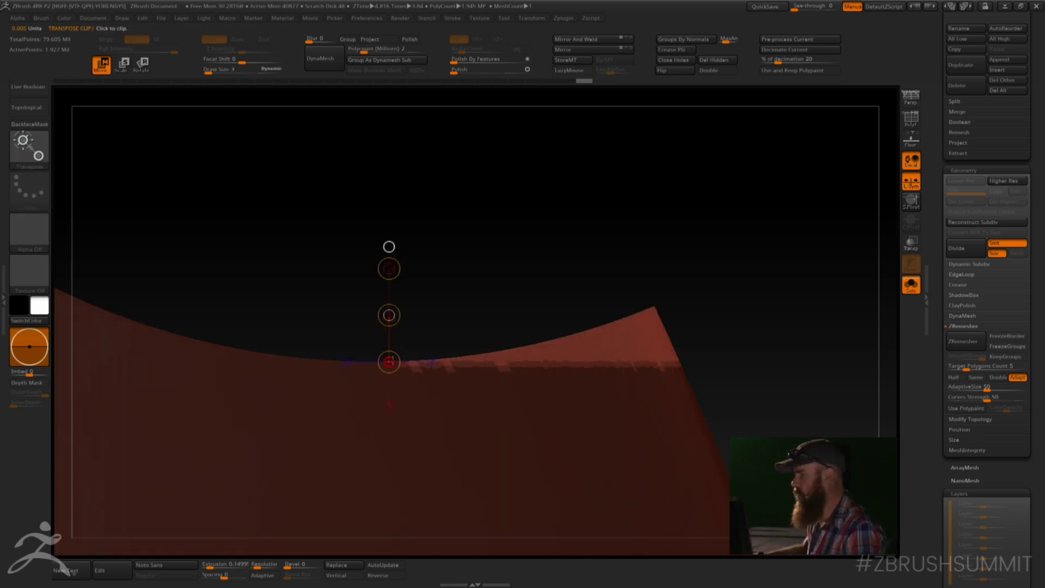
drag(389, 362, 389, 327)
ctrl+drag(523, 229, 616, 391)
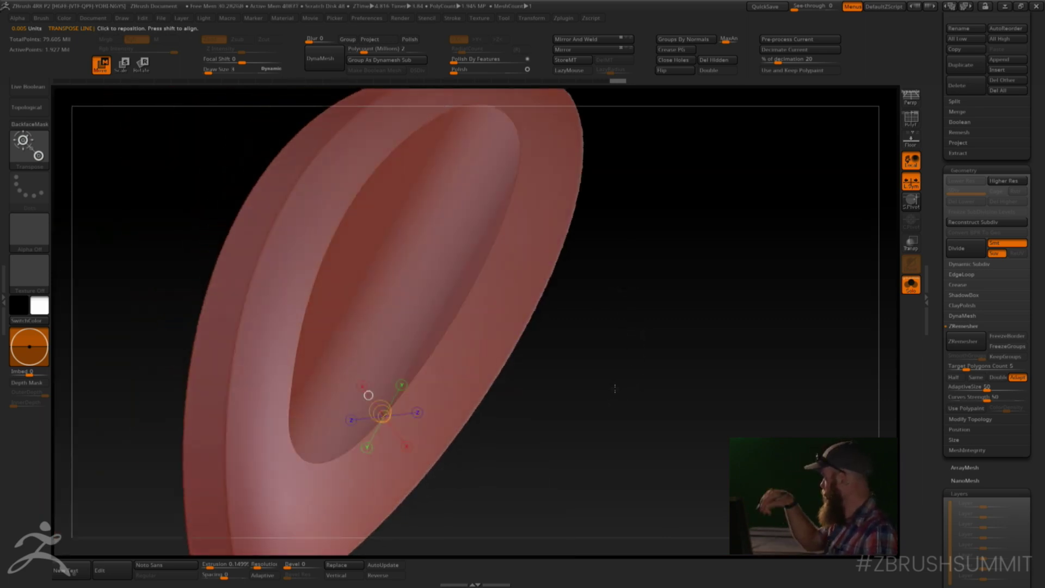
drag(551, 449, 578, 469)
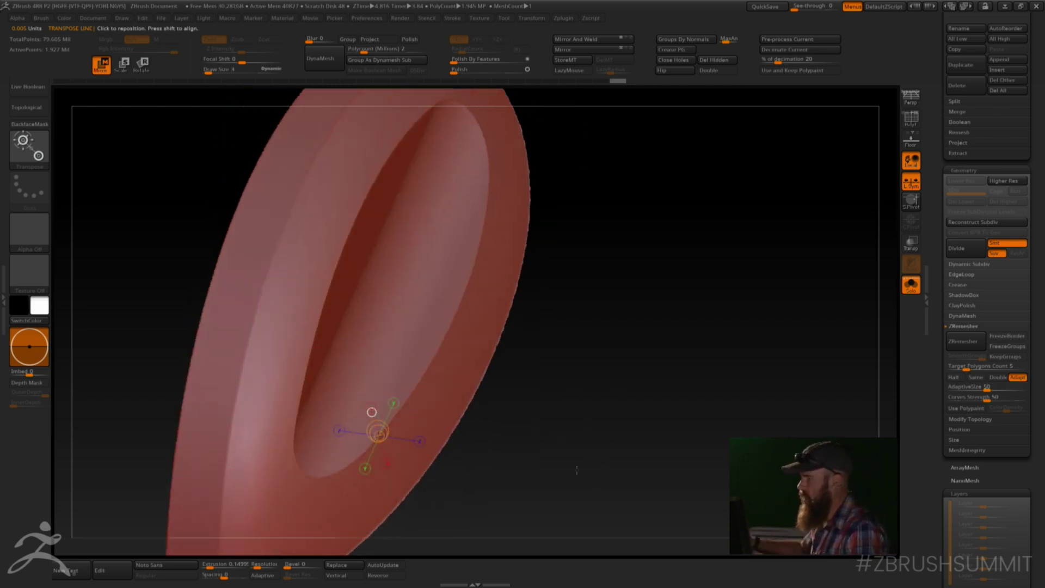
- Leave the transpose line for drawing mode and select the hPolish brush
key(q)
drag(572, 264, 536, 240)
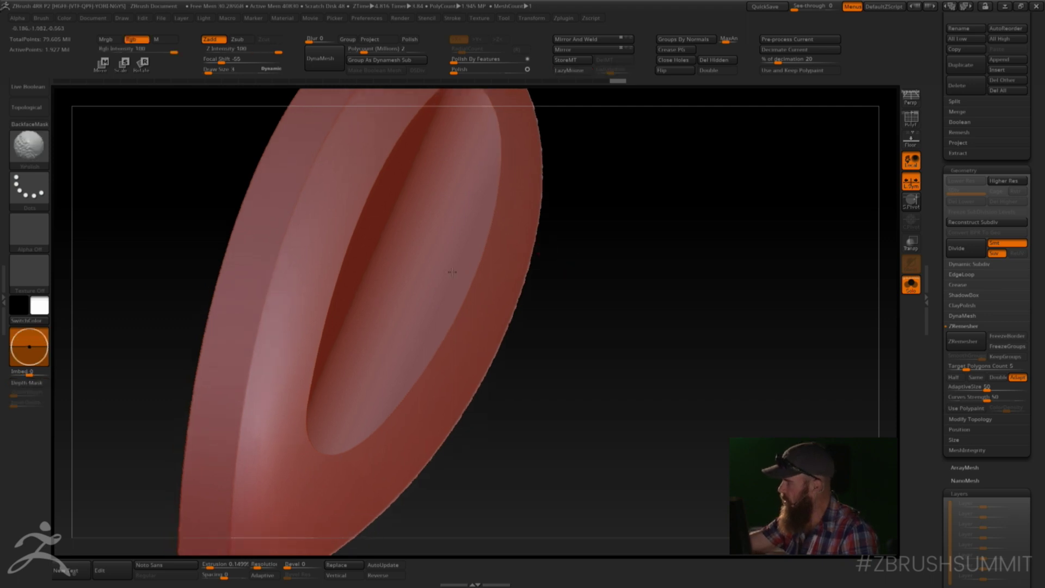
key(b)
key(h)
key(p)
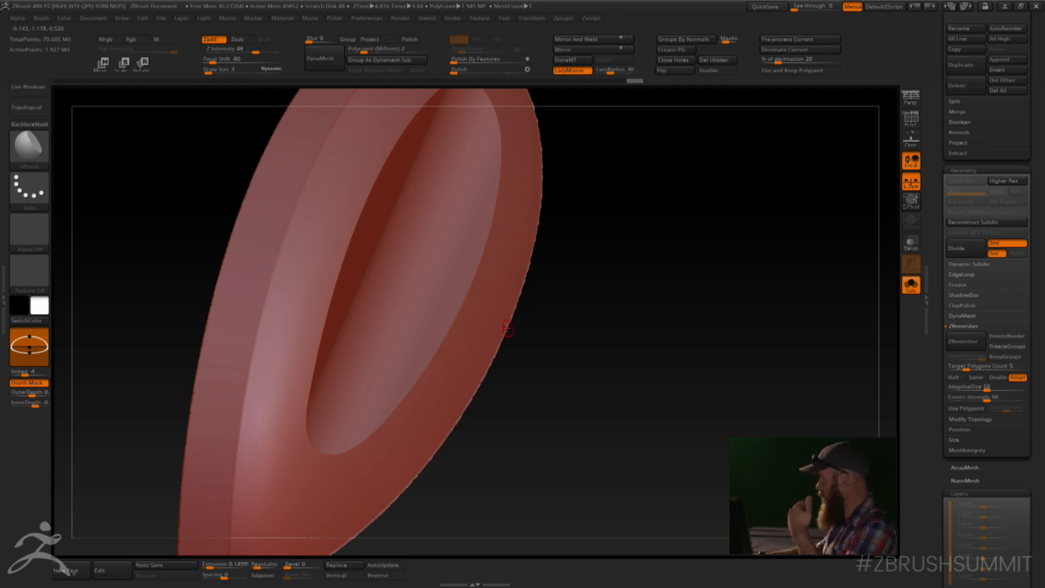
shift+drag(571, 410, 609, 530)
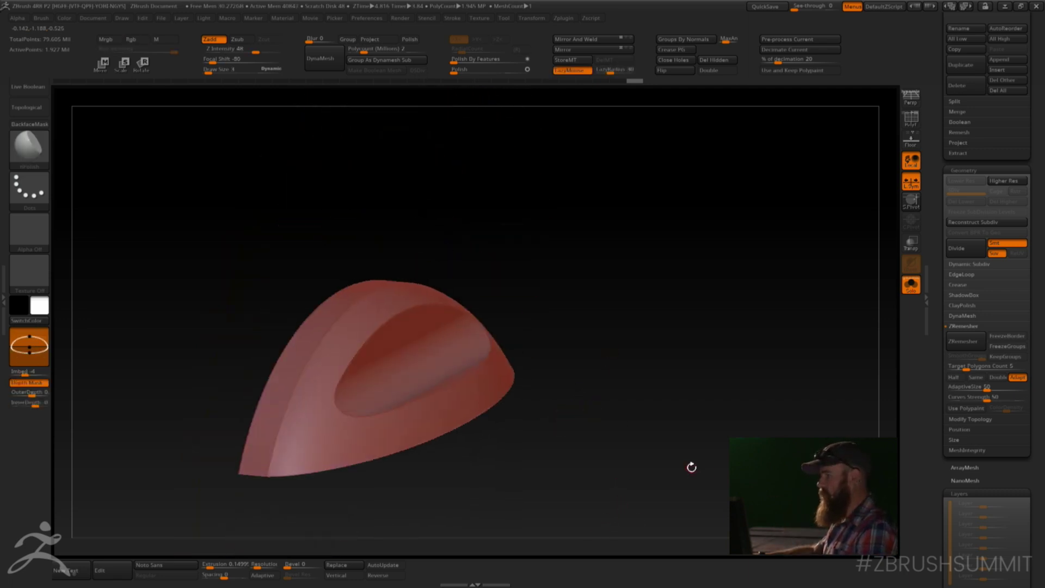
- Undo the notch's flattening, remeshing and cut to return the shield piece to its plain shape
ctrl+click(691, 468)
key(ctrl+z)
key(ctrl+z)
key(ctrl+z)
key(ctrl+z)
key(ctrl+z)
key(ctrl+z)
key(ctrl+z)
key(ctrl+z)
key(ctrl+z)
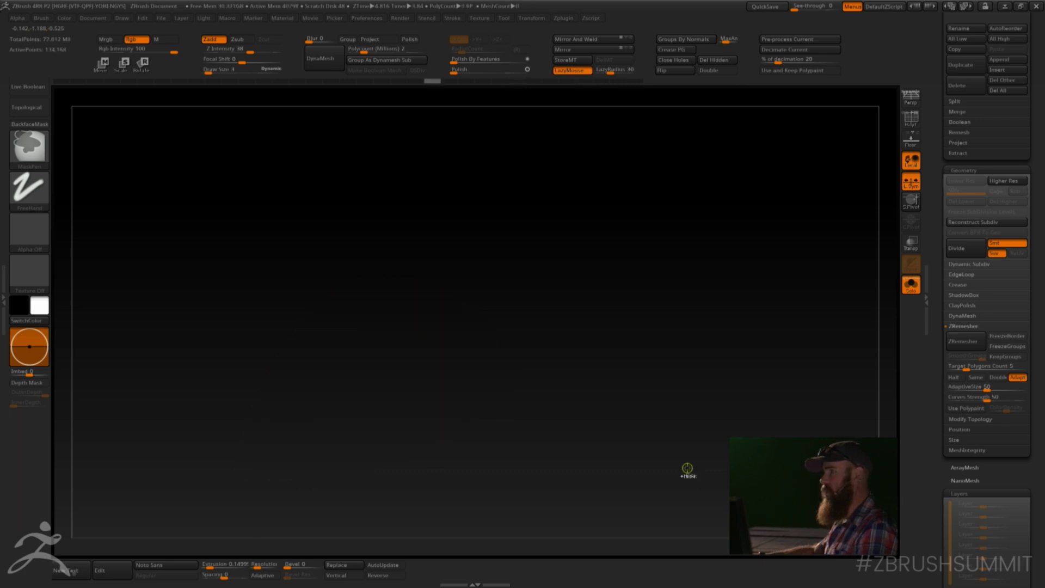
ctrl+shift+click(687, 468)
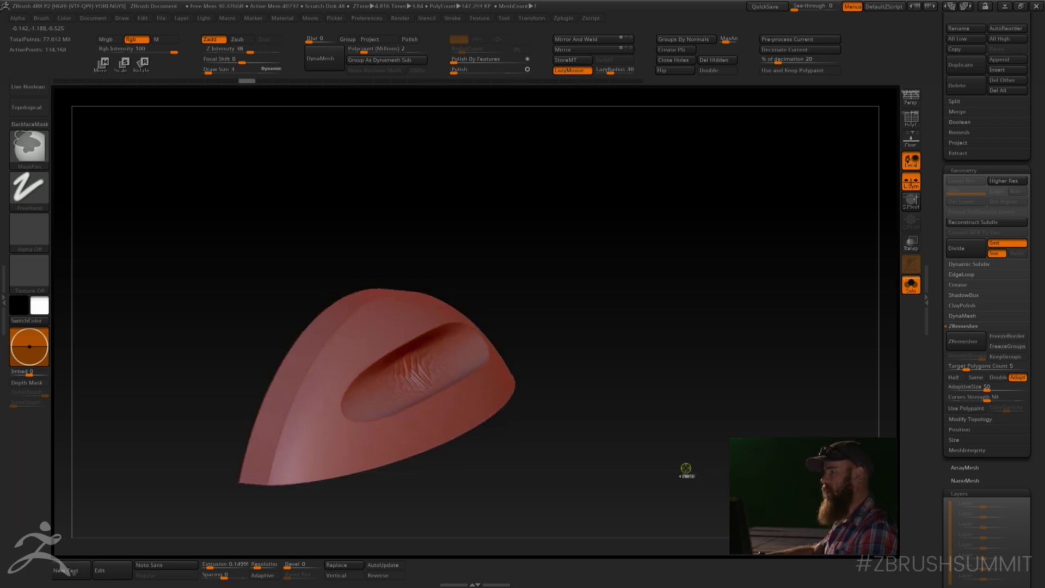
key(ctrl+z)
key(ctrl+z)
key(ctrl+z)
key(ctrl+z)
key(ctrl+z)
mouse_move(686, 467)
alt+mouse_down()
mouse_move(680, 426)
mouse_move(724, 419)
alt+mouse_up()
- Select the HC_Front_Sight subtool and turn off Solo mode to show the whole revolver in side view
drag(996, 122, 1007, 482)
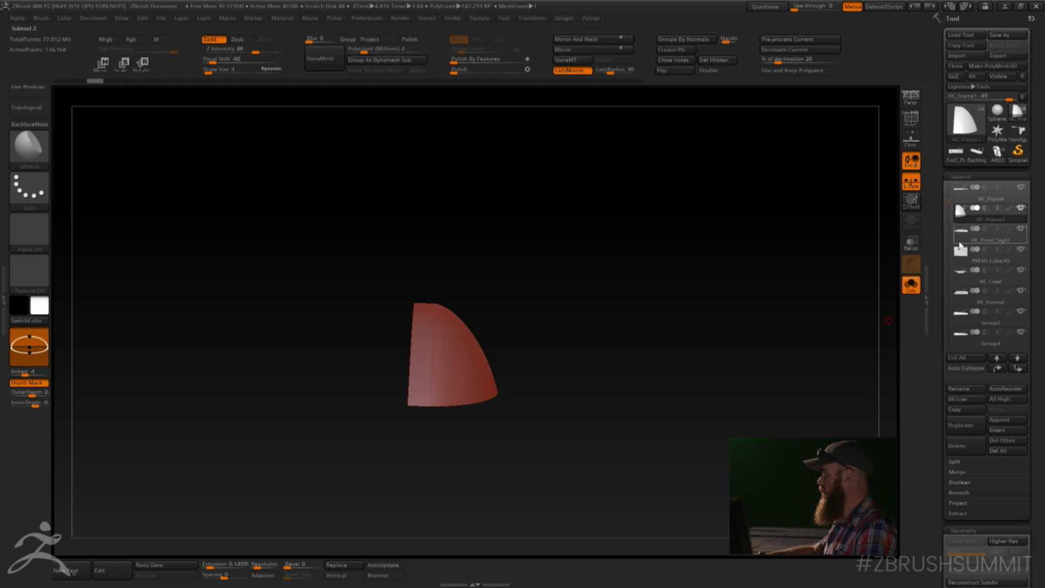
click(961, 242)
click(911, 285)
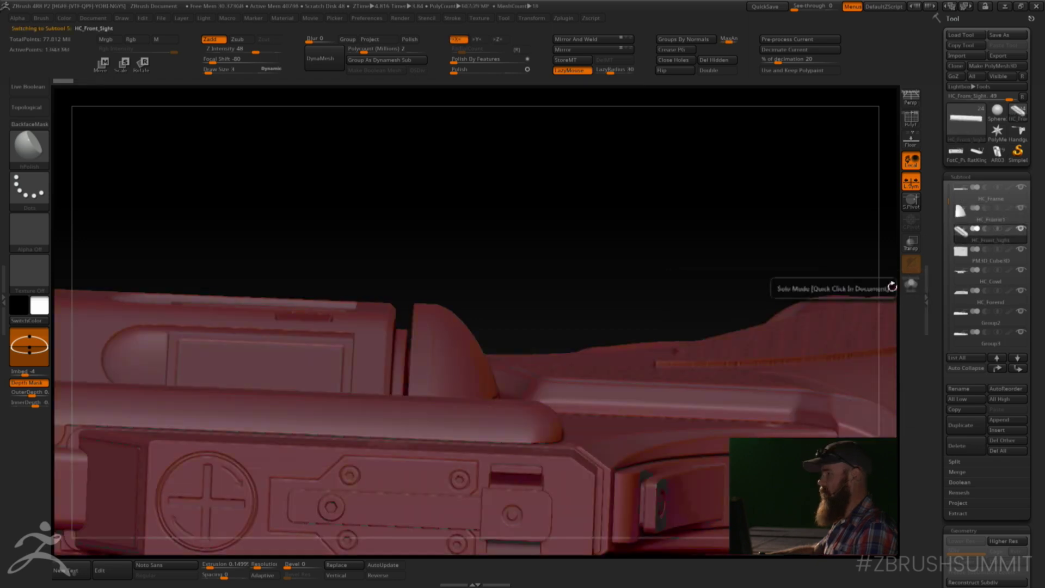
alt+drag(539, 176, 541, 172)
alt+drag(530, 236, 511, 137)
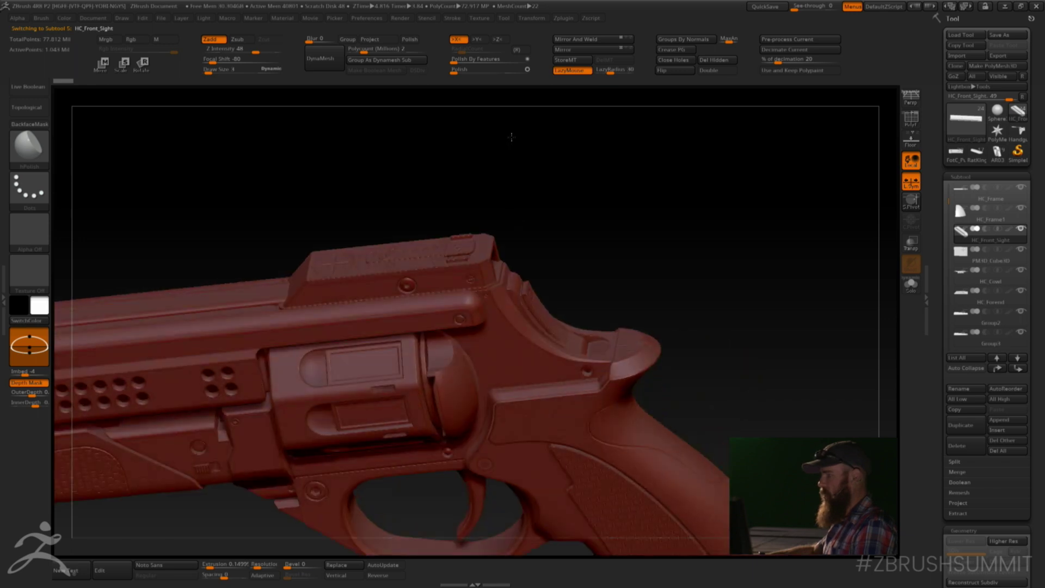
shift+drag(684, 224, 685, 222)
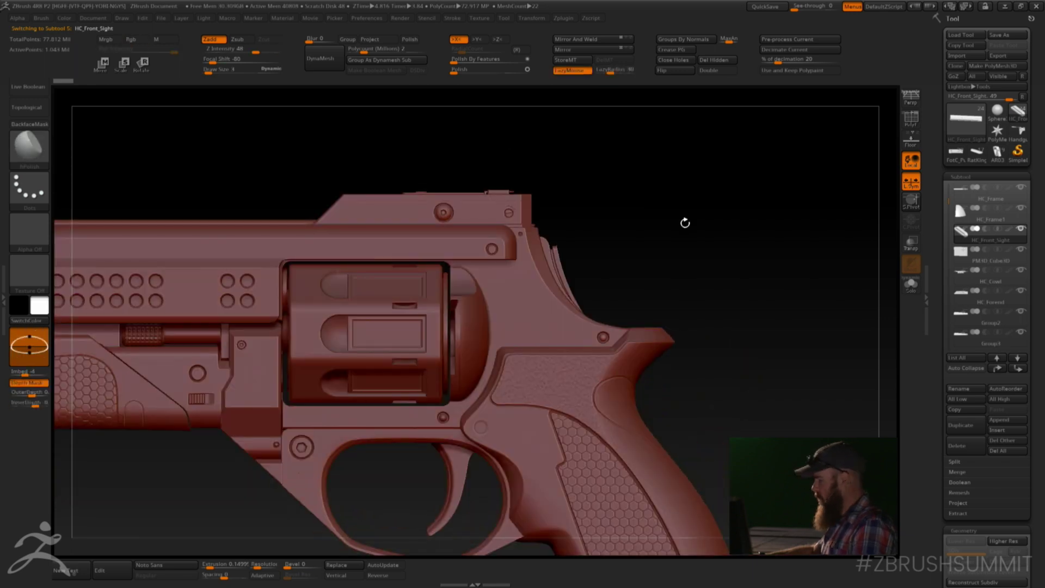
key(super)
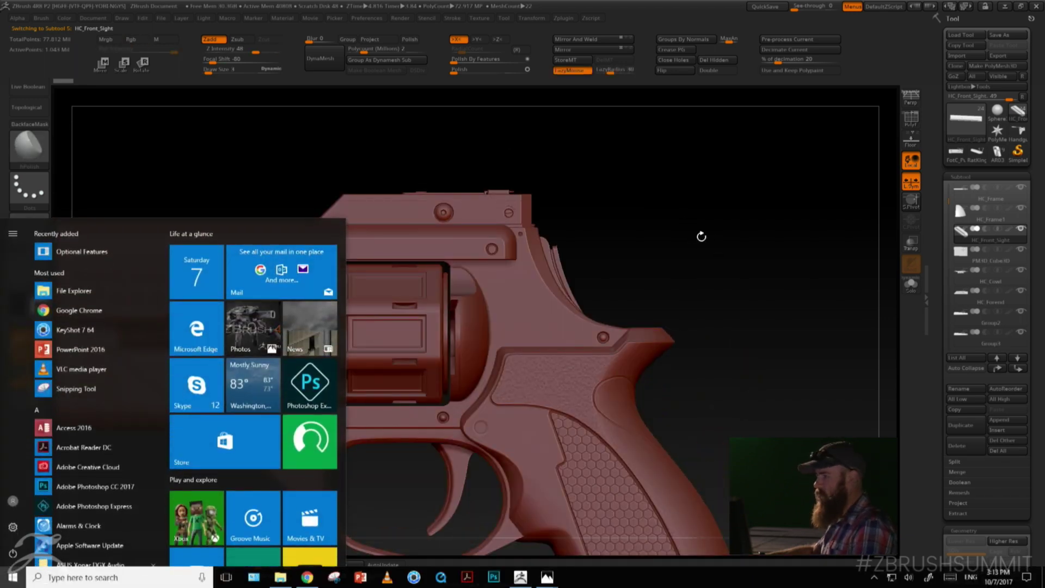
click(701, 241)
drag(701, 243, 702, 244)
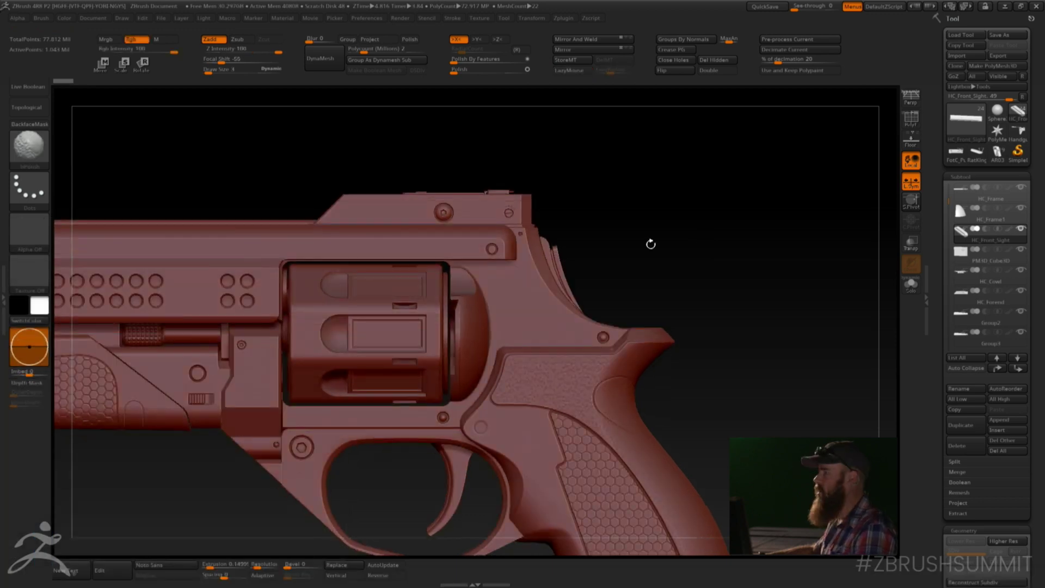
key(1)
alt+drag(508, 183, 758, 230)
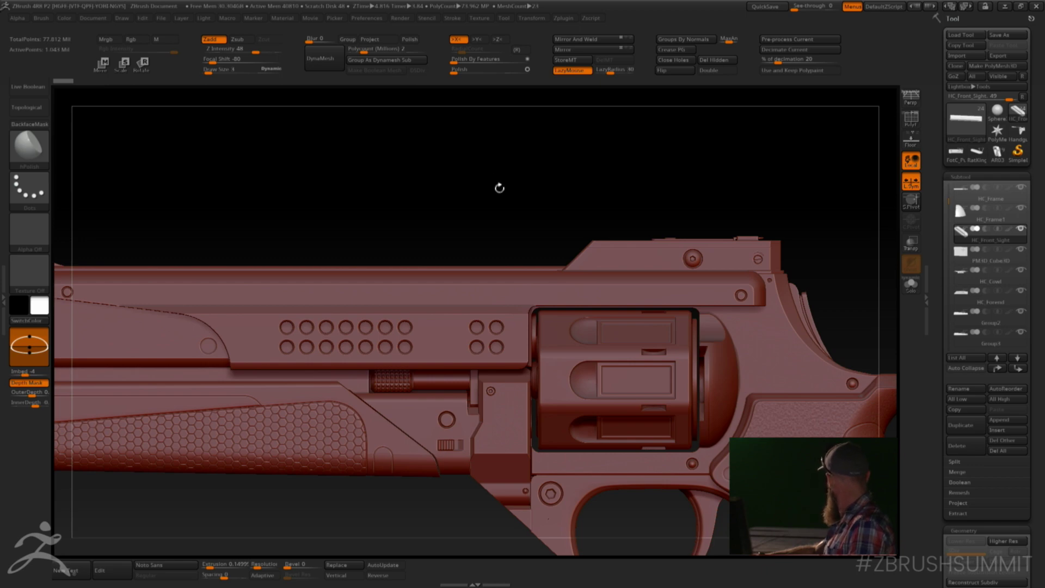
key(shift)
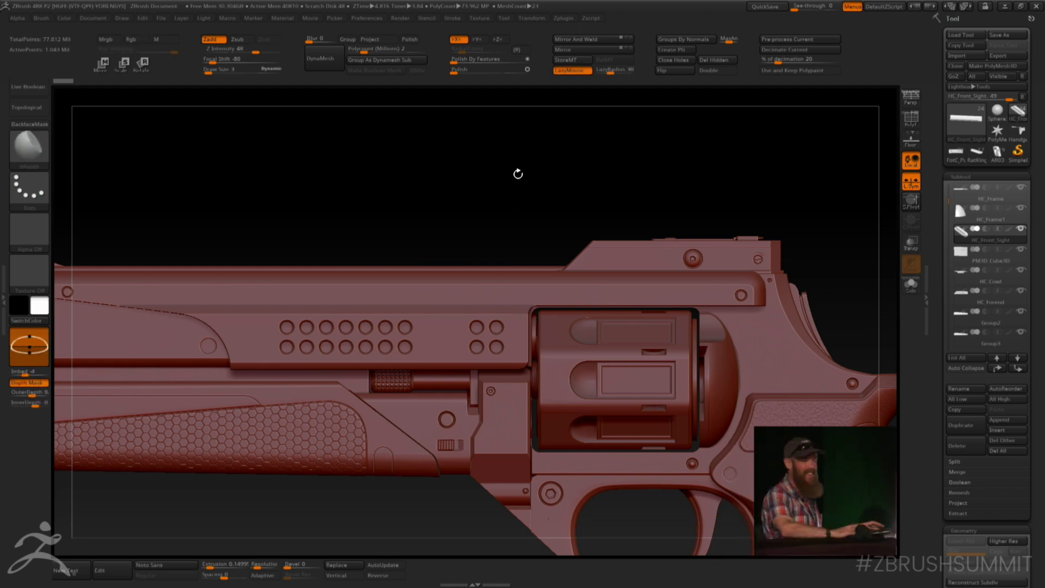
alt+drag(504, 180, 505, 178)
alt+drag(511, 139, 559, 217)
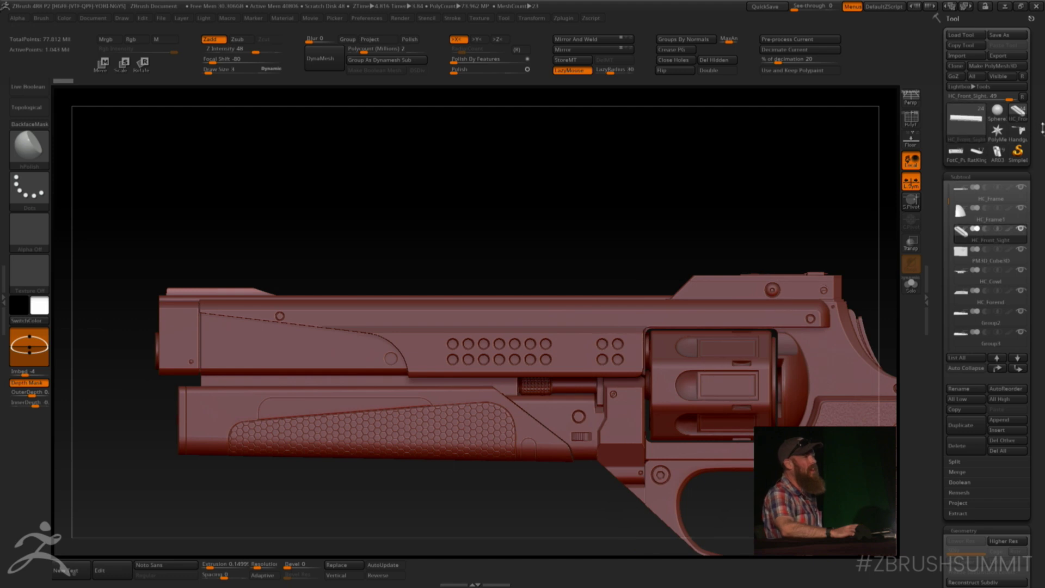
mouse_move(1023, 130)
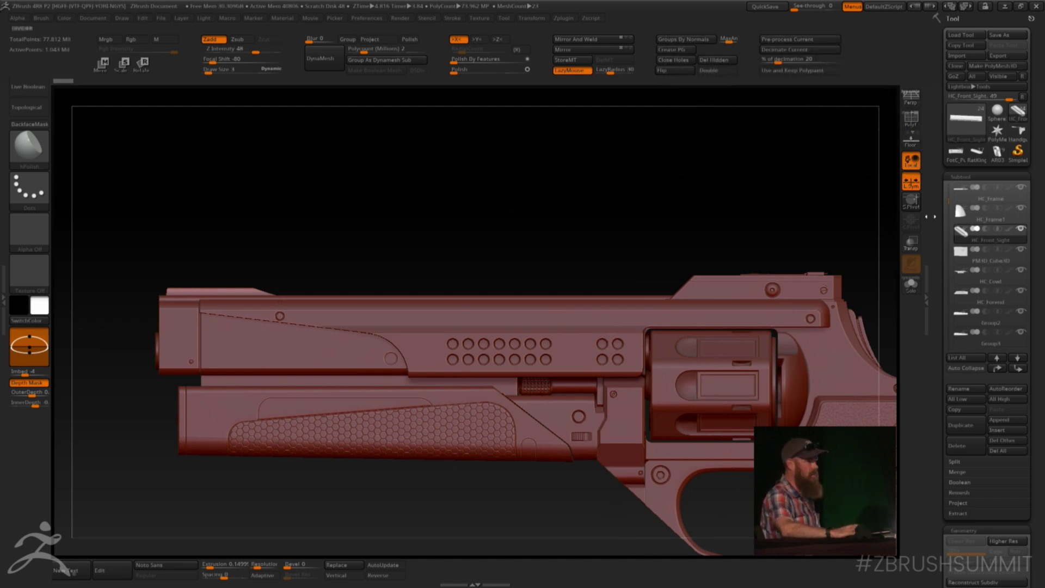
scroll(1032, 187, down, 2)
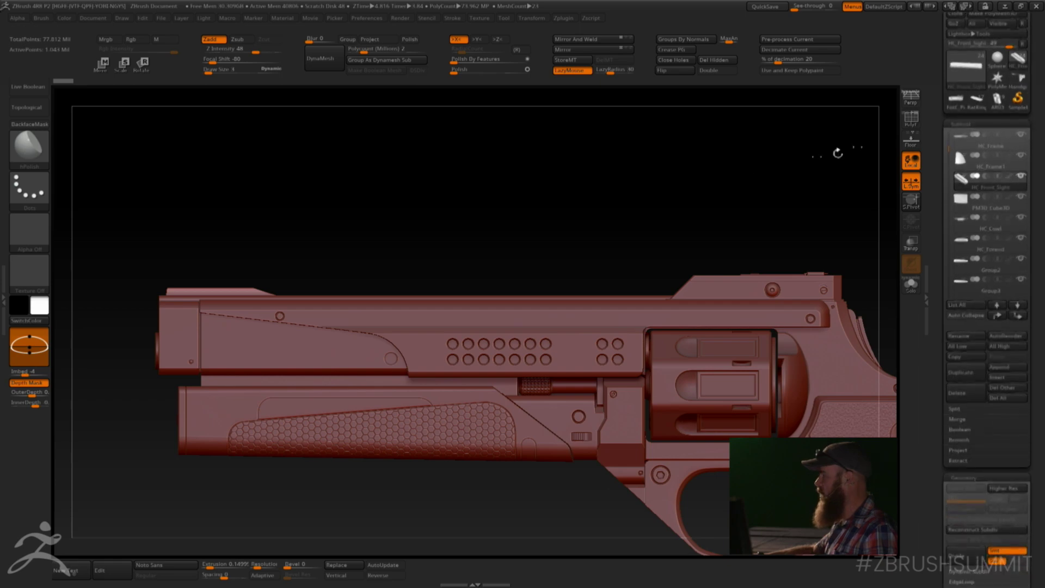
alt+drag(654, 195, 599, 178)
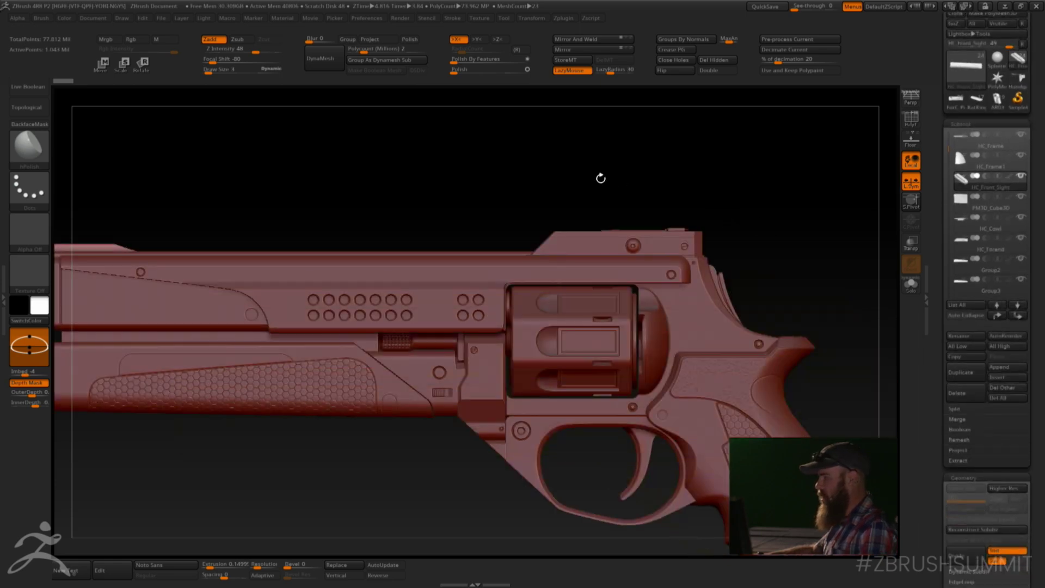
- Switch to the Photos app showing the Rat_King.jpg concept image and maximize its window
key(alt+Tab)
key(alt+Tab)
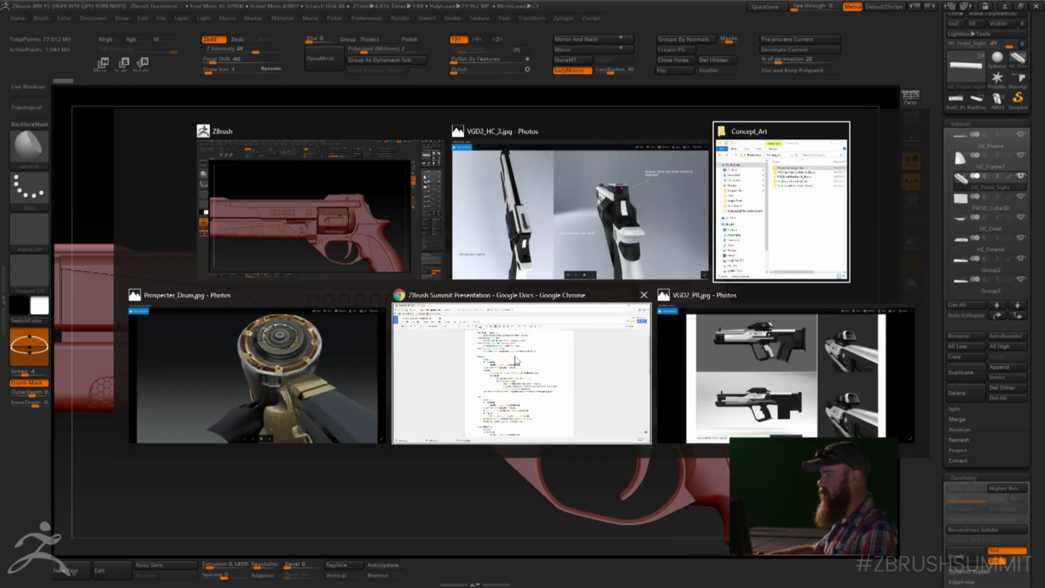
key(Escape)
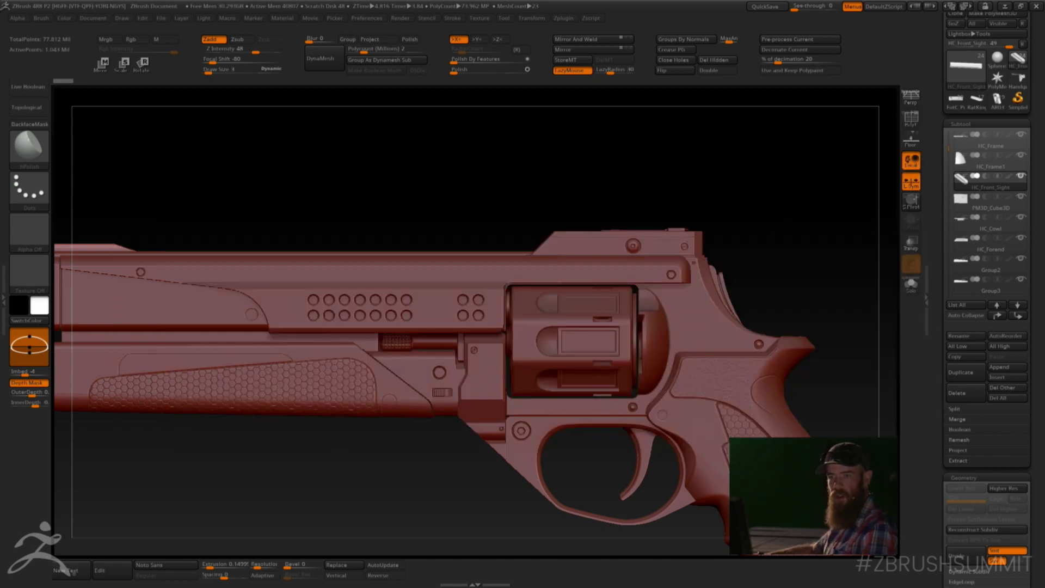
key(alt+Tab)
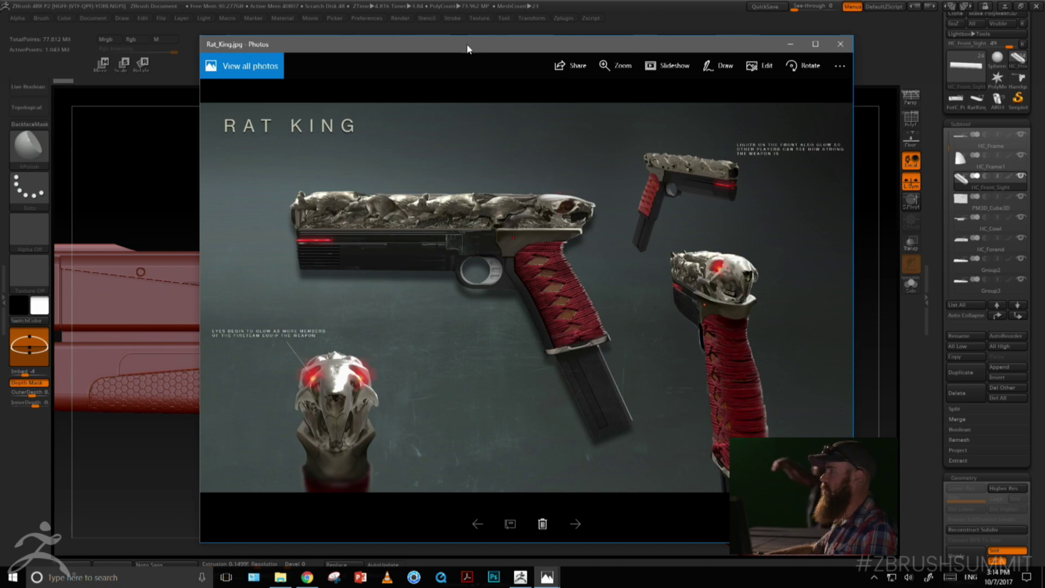
double_click(468, 48)
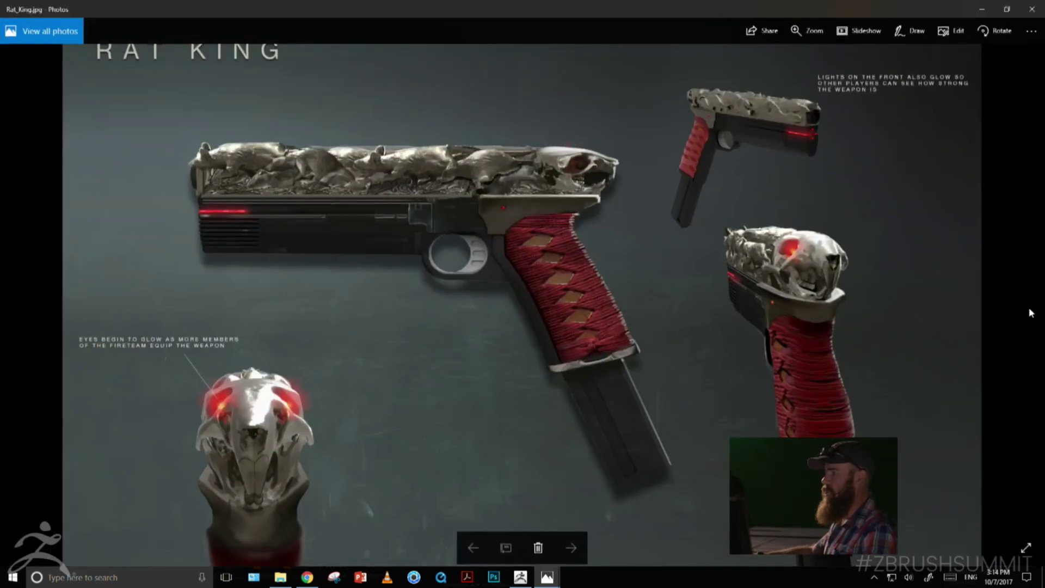